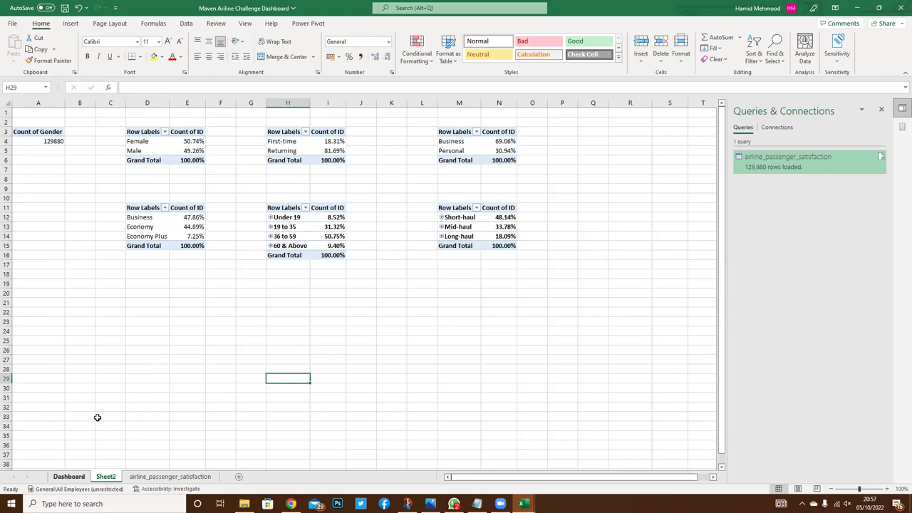
- On Sheet2, link B4 to A4 (129880) and F4:F5 to the gender percentages in E4:E5
{"action": "key", "text": "ctrl+Page_Up"}
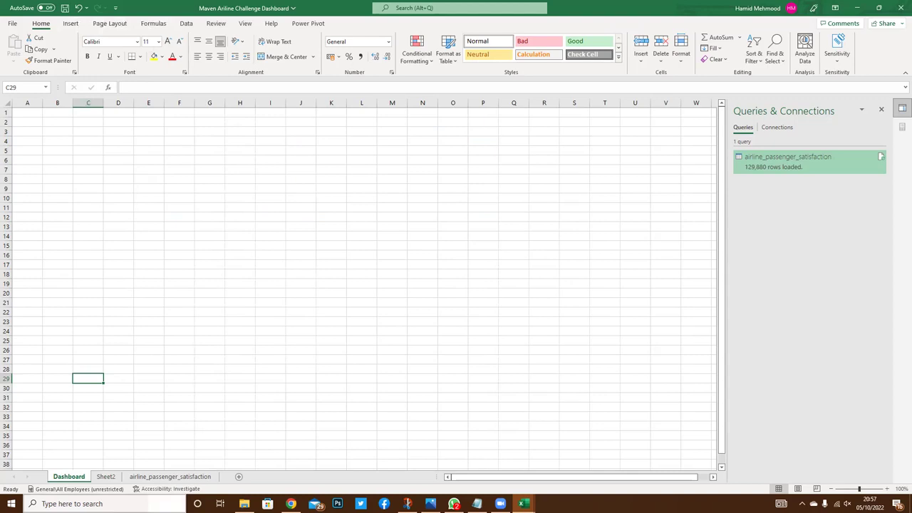
{"action": "left_click", "coordinate": [107, 477]}
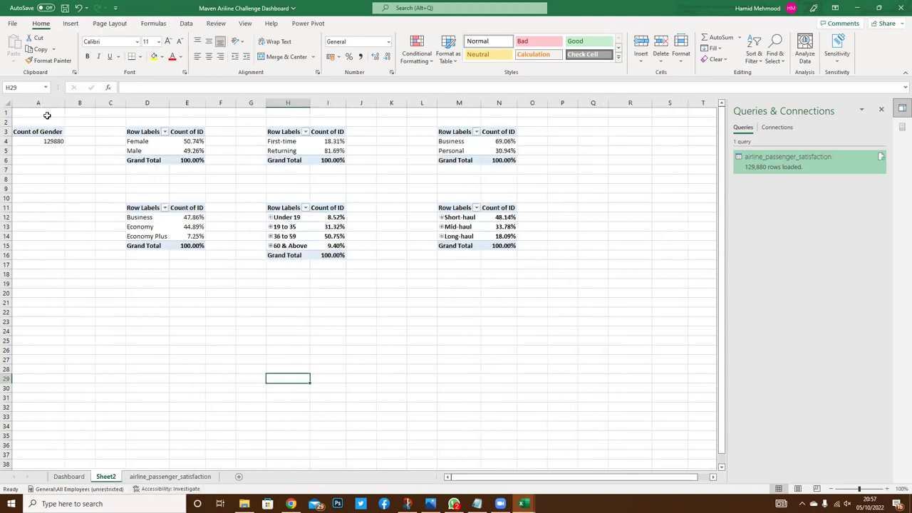
{"action": "left_click", "coordinate": [83, 141]}
{"action": "type", "text": "="}
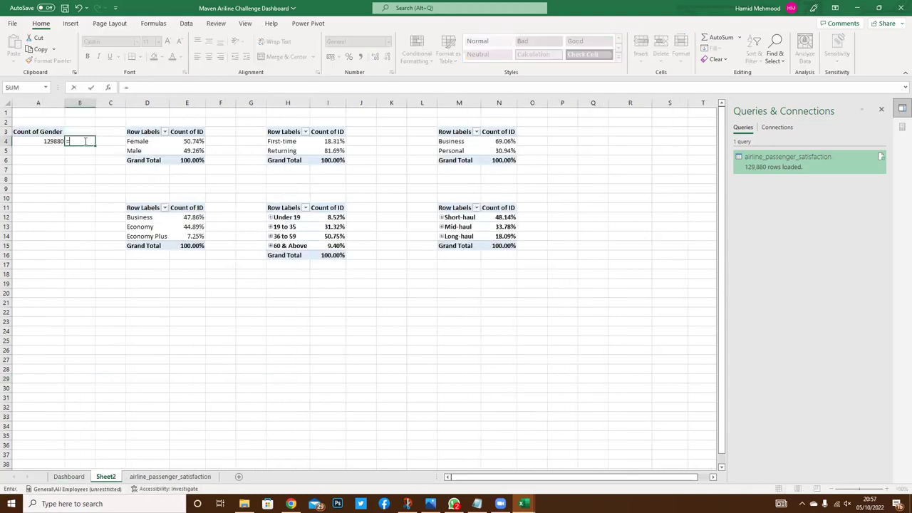
{"action": "key", "text": "Left"}
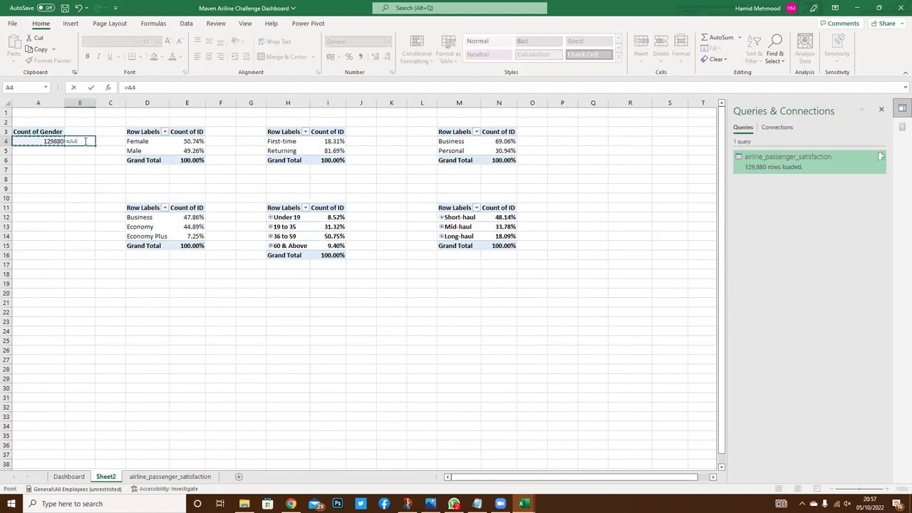
{"action": "key", "text": "Return"}
{"action": "left_click", "coordinate": [228, 141]}
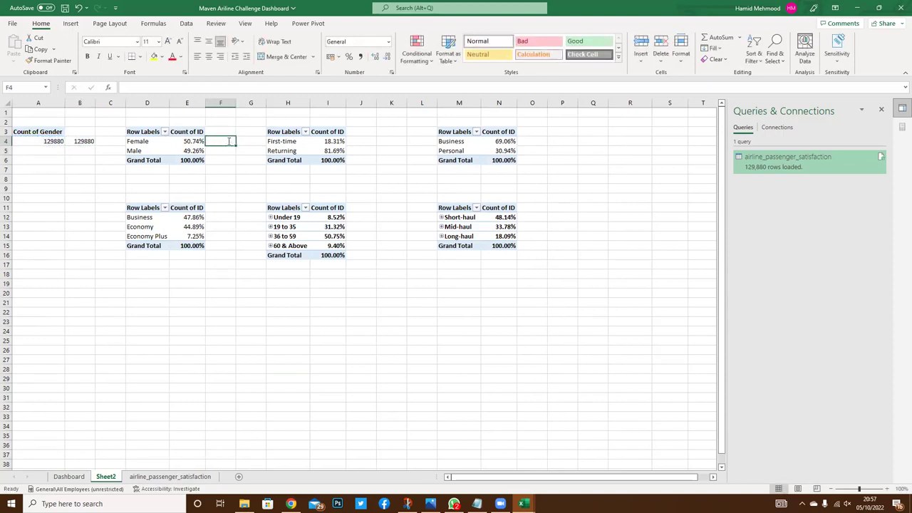
{"action": "type", "text": "="}
{"action": "key", "text": "Left"}
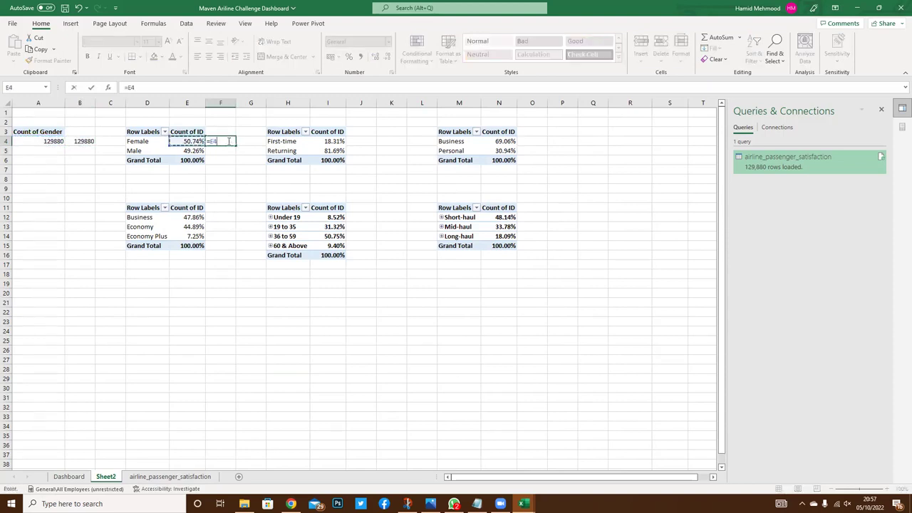
{"action": "key", "text": "ctrl+Return"}
{"action": "left_click_drag", "start_coordinate": [235, 146], "coordinate": [235, 155]}
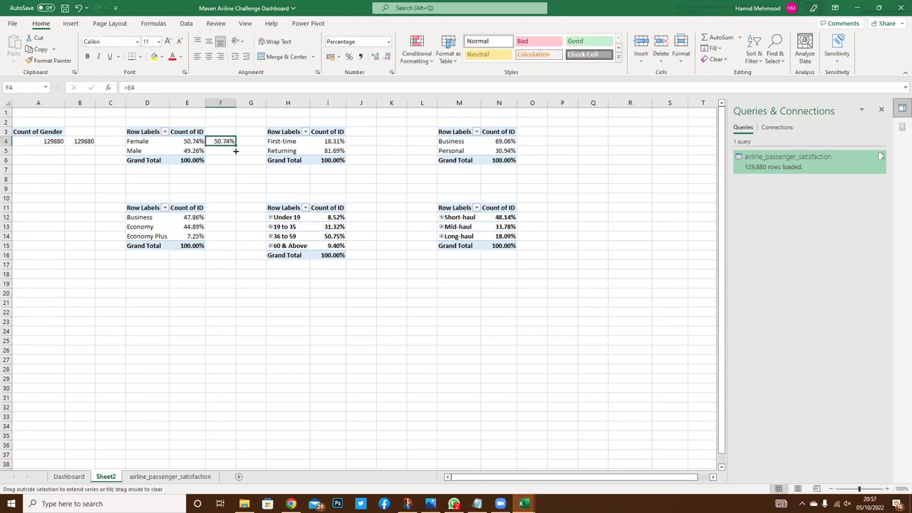
- Link J4:J5 to the customer type percentages and O4:O5 to the travel type percentages
{"action": "left_click", "coordinate": [367, 141]}
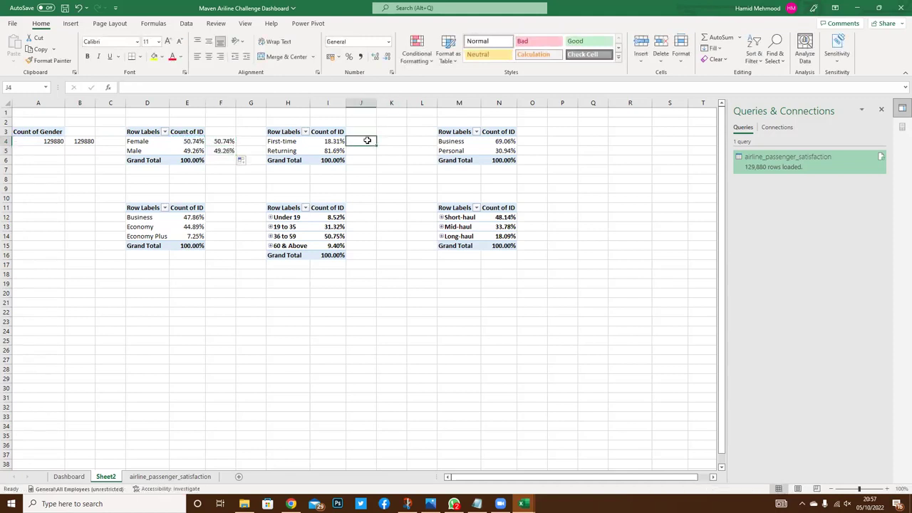
{"action": "type", "text": "="}
{"action": "key", "text": "Left"}
{"action": "key", "text": "Return"}
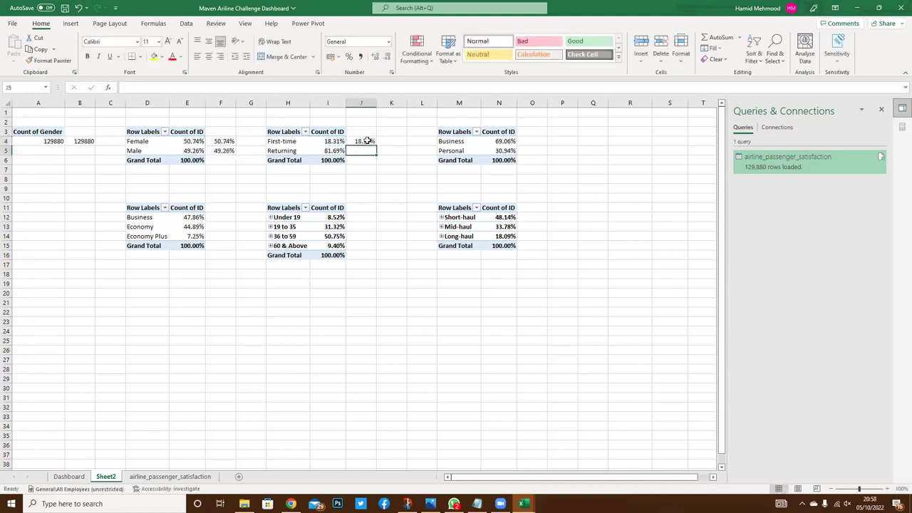
{"action": "left_click", "coordinate": [366, 141]}
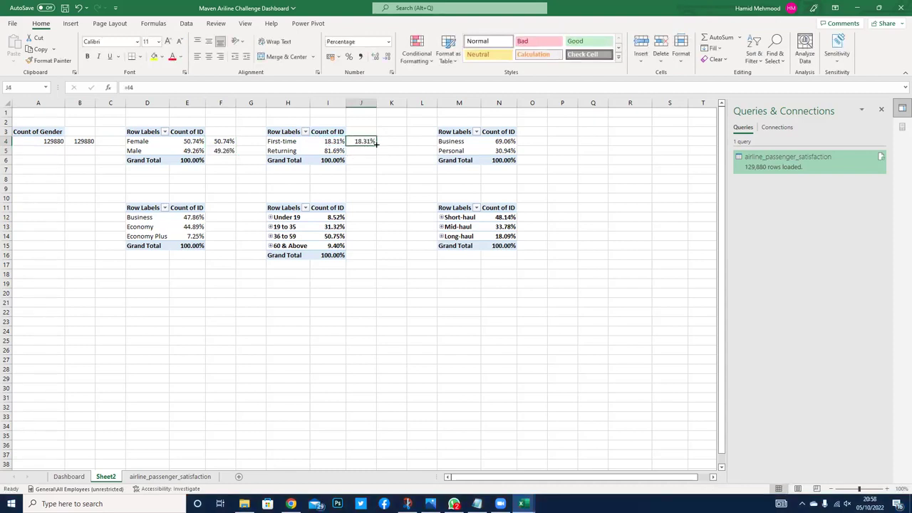
{"action": "left_click_drag", "start_coordinate": [377, 155], "coordinate": [378, 156]}
{"action": "left_click", "coordinate": [536, 142]}
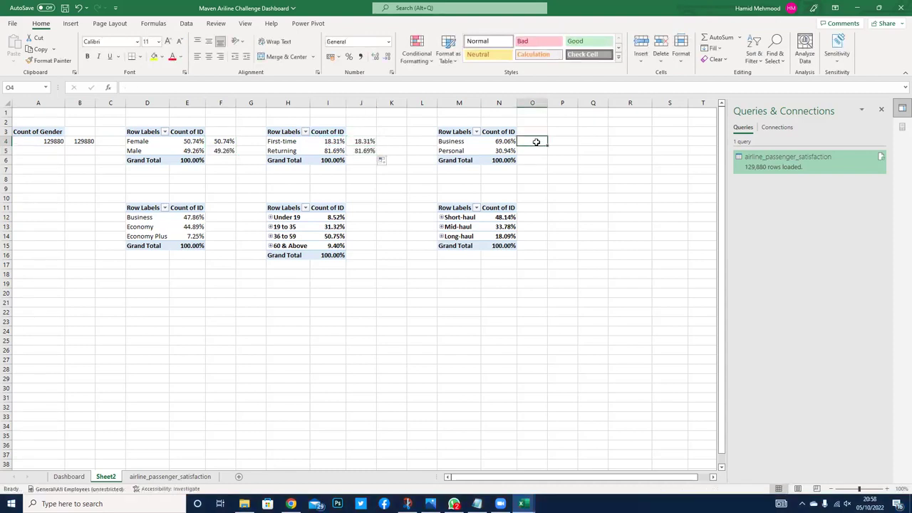
{"action": "type", "text": "="}
{"action": "key", "text": "Left"}
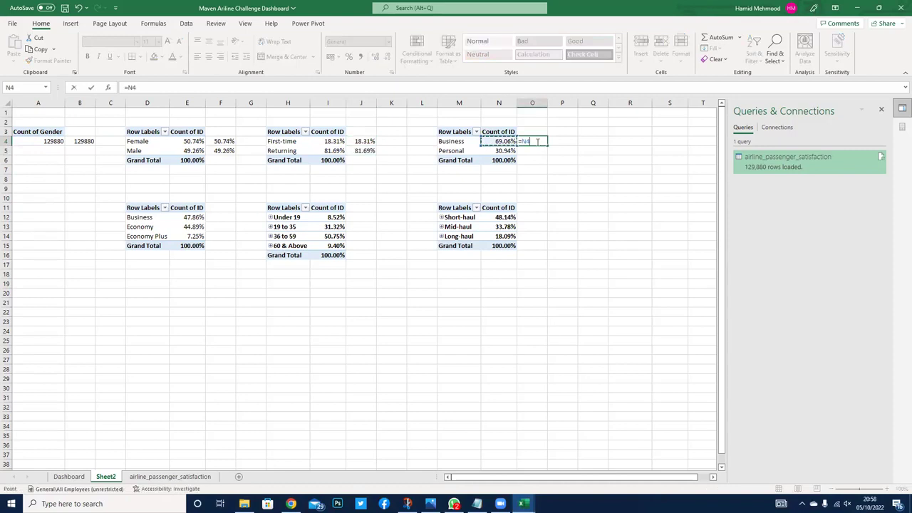
{"action": "key", "text": "Return"}
{"action": "left_click", "coordinate": [536, 142]}
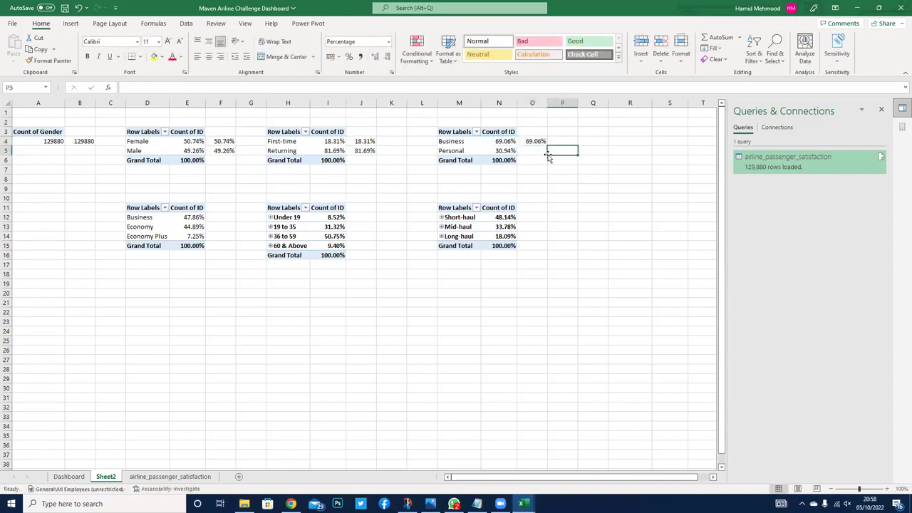
{"action": "left_click_drag", "start_coordinate": [548, 151], "coordinate": [547, 155]}
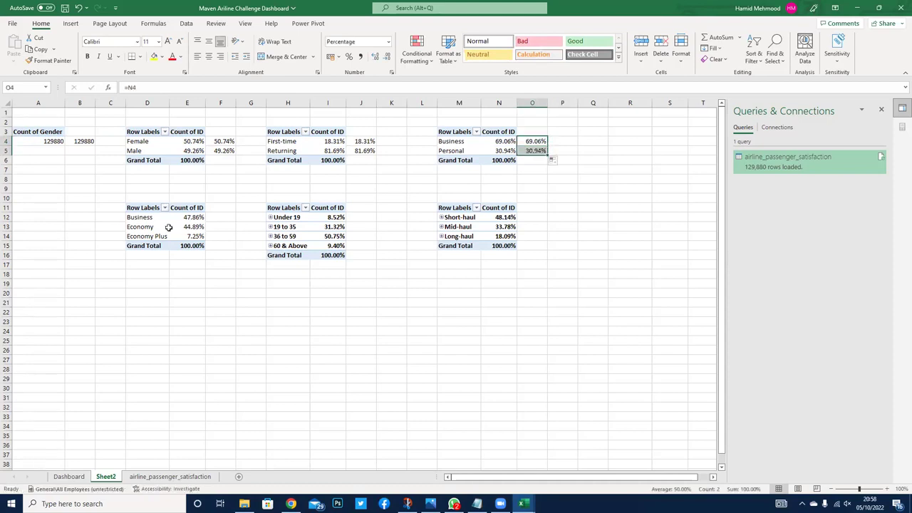
- Link F12:F14 to the class percentages and J12:J15 to the age group percentages
{"action": "left_click", "coordinate": [221, 220]}
{"action": "type", "text": "="}
{"action": "key", "text": "Left"}
{"action": "key", "text": "Return"}
{"action": "left_click", "coordinate": [223, 217]}
{"action": "left_click_drag", "start_coordinate": [236, 221], "coordinate": [229, 239]}
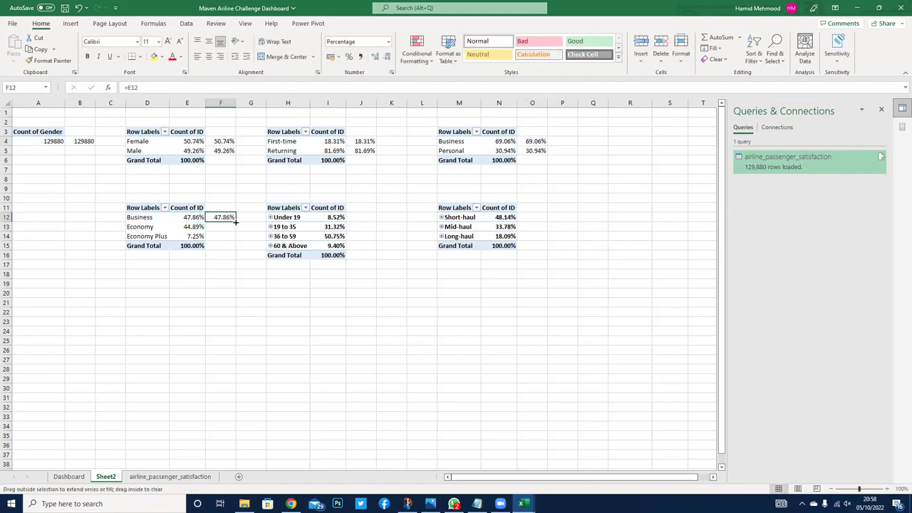
{"action": "left_click", "coordinate": [359, 217]}
{"action": "type", "text": "="}
{"action": "key", "text": "Left"}
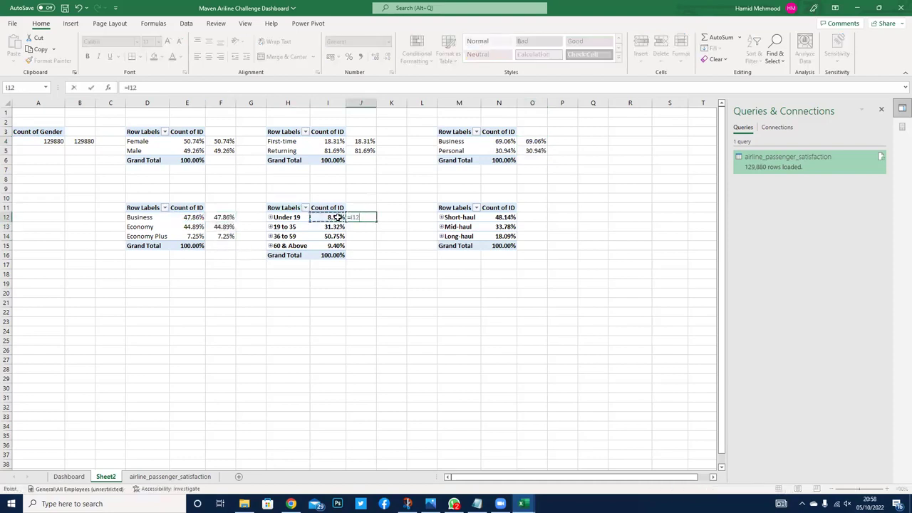
{"action": "key", "text": "Return"}
{"action": "left_click", "coordinate": [371, 217]}
{"action": "left_click_drag", "start_coordinate": [376, 219], "coordinate": [375, 245]}
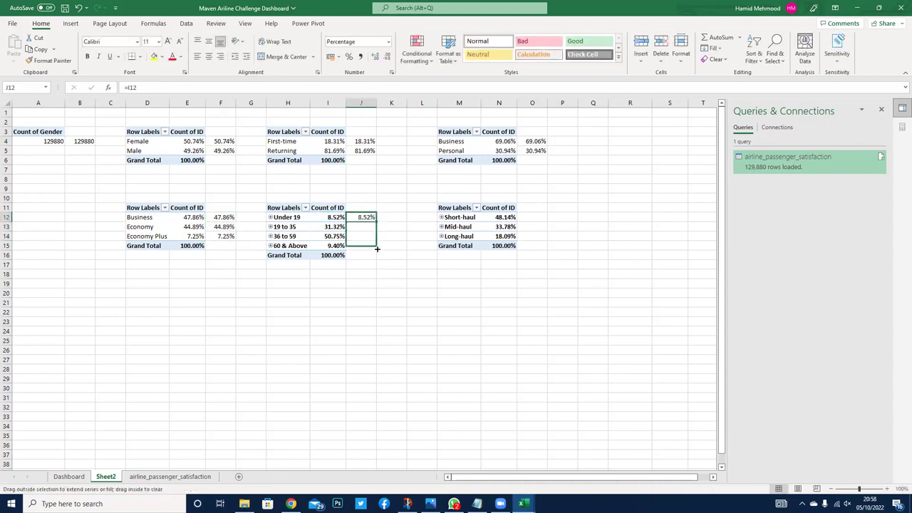
- Link O12:O14 to the haul-length percentages starting at N12
{"action": "left_click", "coordinate": [535, 216]}
{"action": "type", "text": "="}
{"action": "key", "text": "Left"}
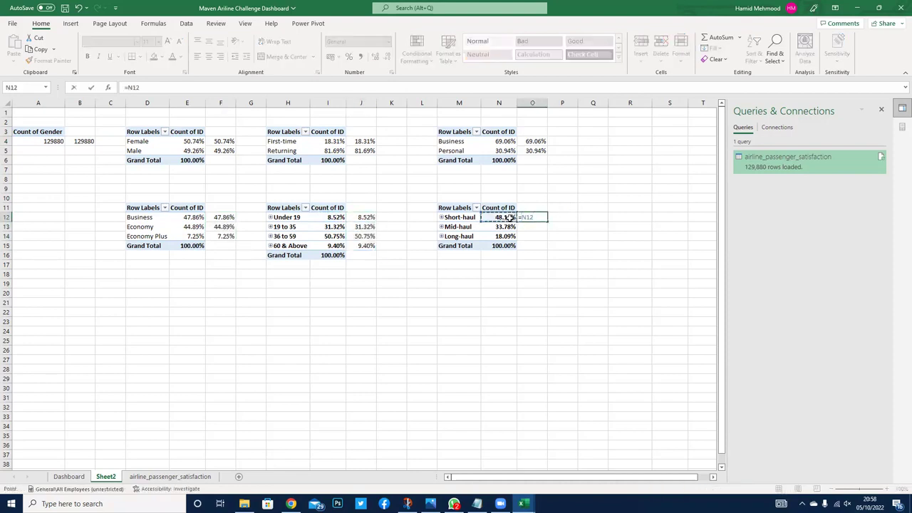
{"action": "left_click", "coordinate": [548, 223]}
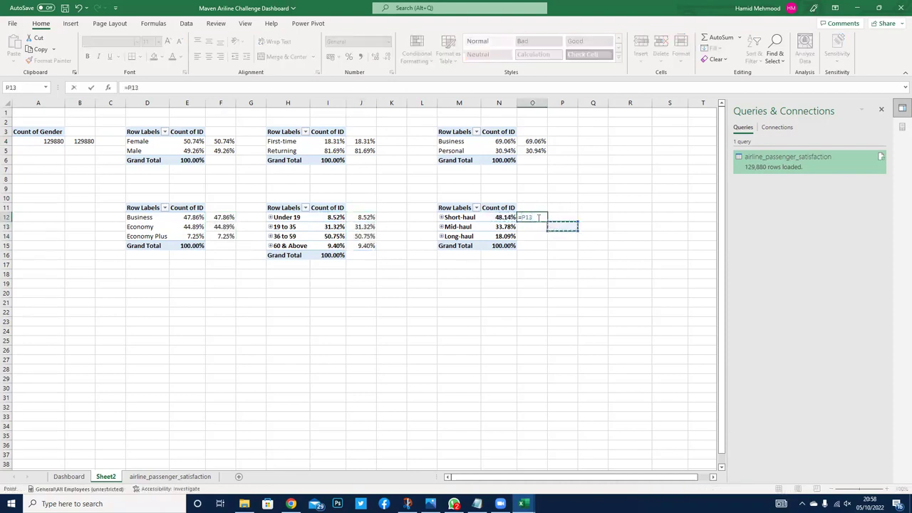
{"action": "key", "text": "Escape"}
{"action": "type", "text": "="}
{"action": "key", "text": "Left"}
{"action": "key", "text": "Return"}
{"action": "left_click", "coordinate": [544, 219]}
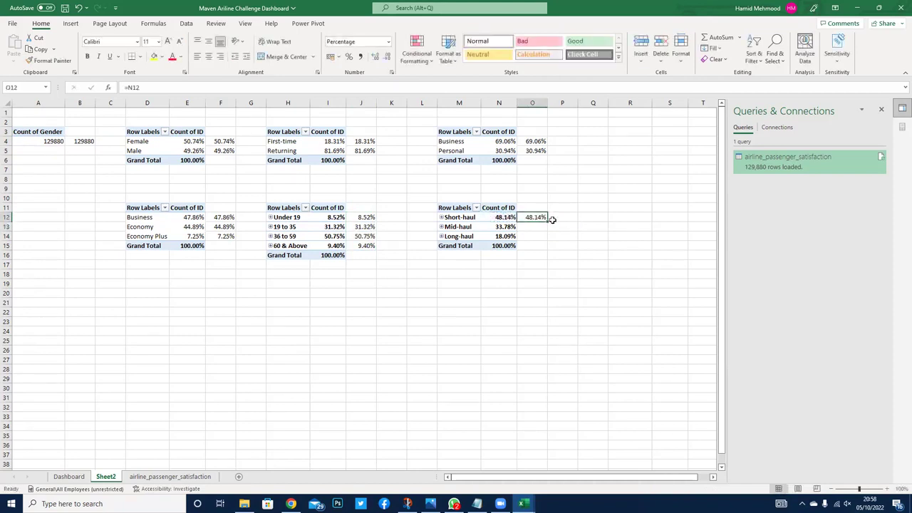
{"action": "left_click_drag", "start_coordinate": [547, 222], "coordinate": [547, 241]}
{"action": "left_click", "coordinate": [364, 302]}
- Save the workbook and select cell B3 on the Dashboard sheet
{"action": "key", "text": "ctrl+s"}
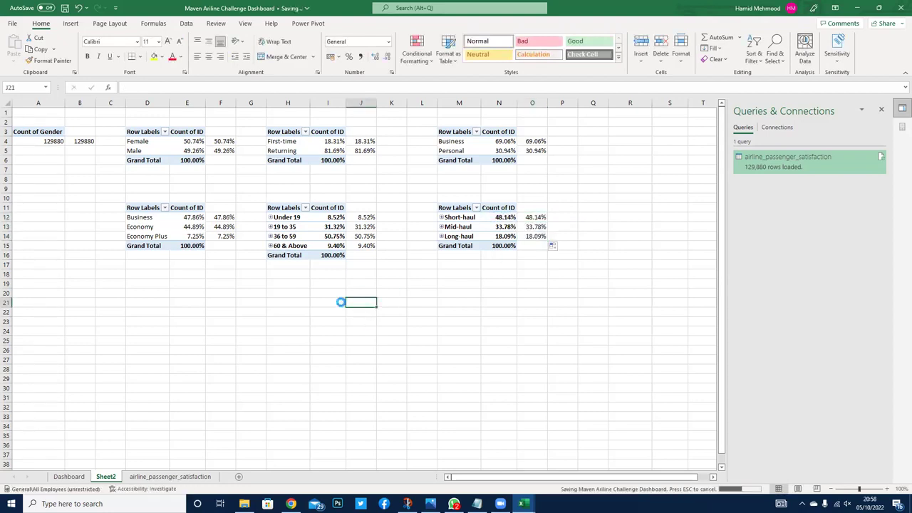
{"action": "key", "text": "Down"}
{"action": "key", "text": "Down"}
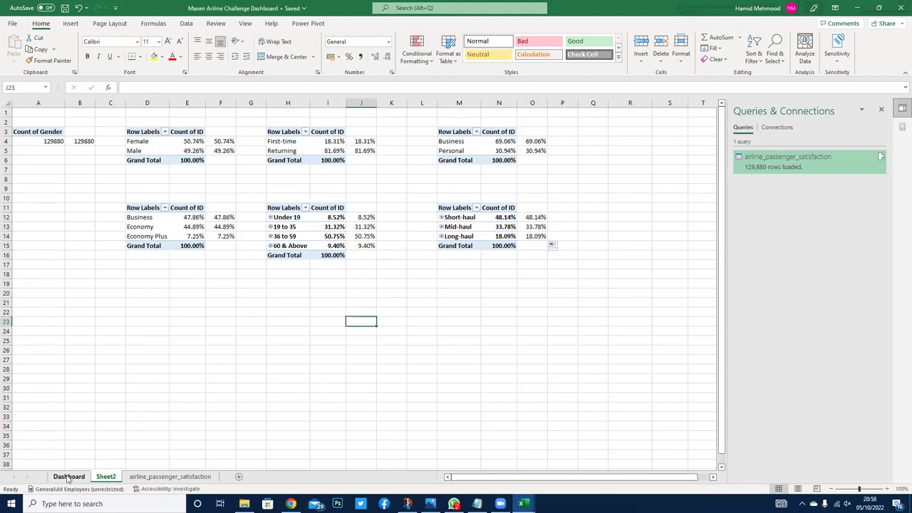
{"action": "left_click", "coordinate": [67, 477]}
{"action": "left_click", "coordinate": [54, 137]}
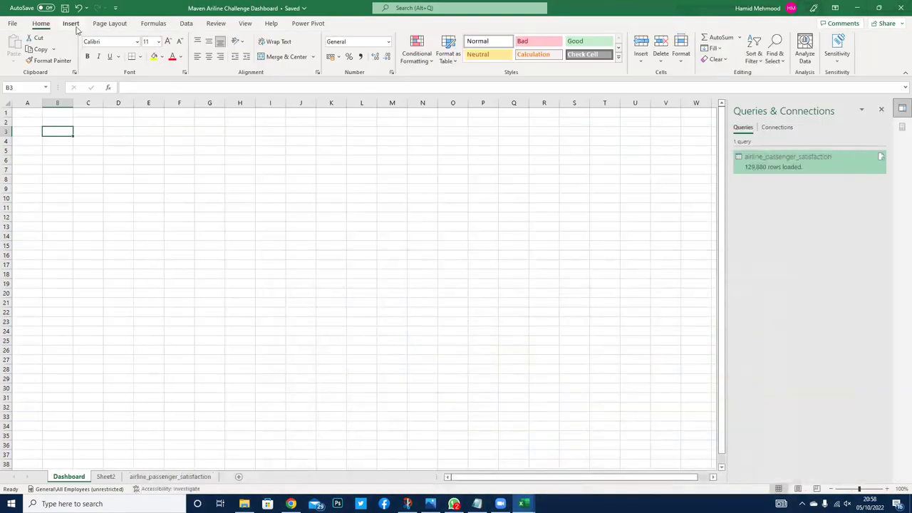
{"action": "left_click", "coordinate": [71, 23]}
- Insert the three-person group icon found by searching 'people'
{"action": "left_click", "coordinate": [156, 61]}
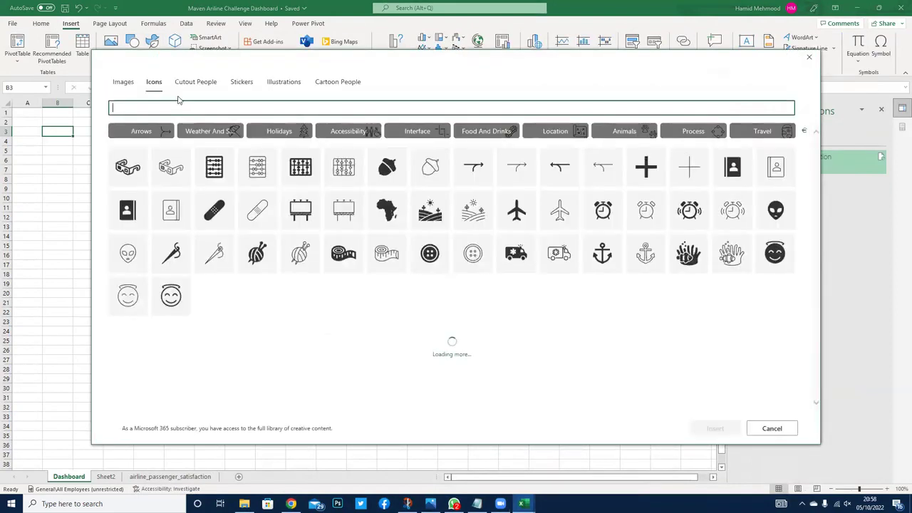
{"action": "type", "text": "people"}
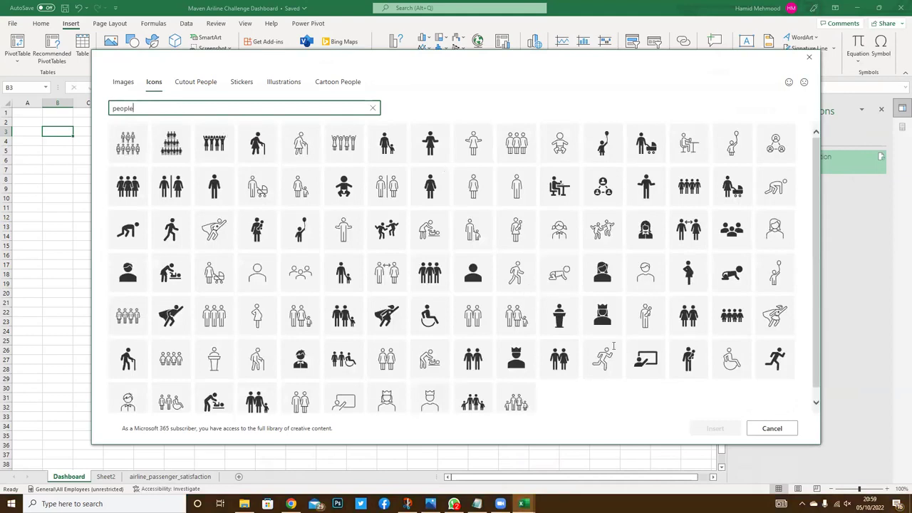
{"action": "scroll", "coordinate": [617, 349], "scroll_direction": "down", "scroll_amount": 1}
{"action": "scroll", "coordinate": [614, 346], "scroll_direction": "up", "scroll_amount": 1}
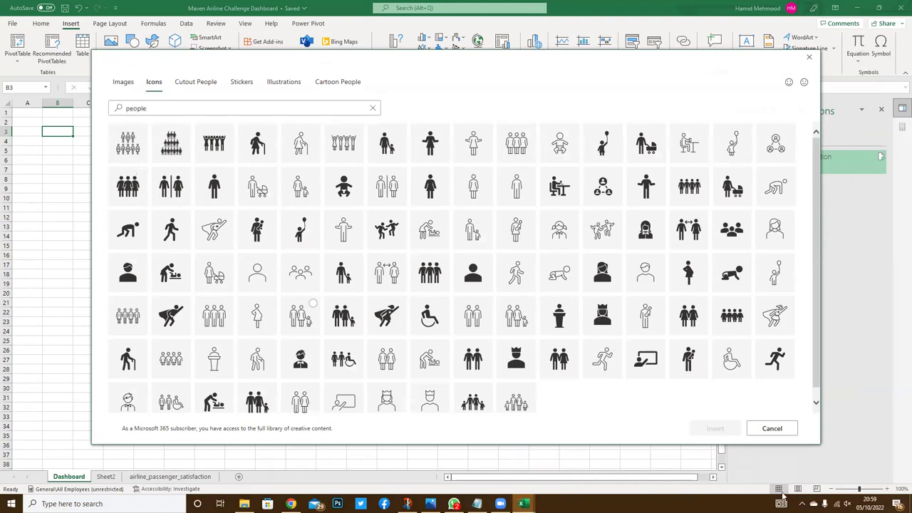
{"action": "left_click", "coordinate": [137, 193]}
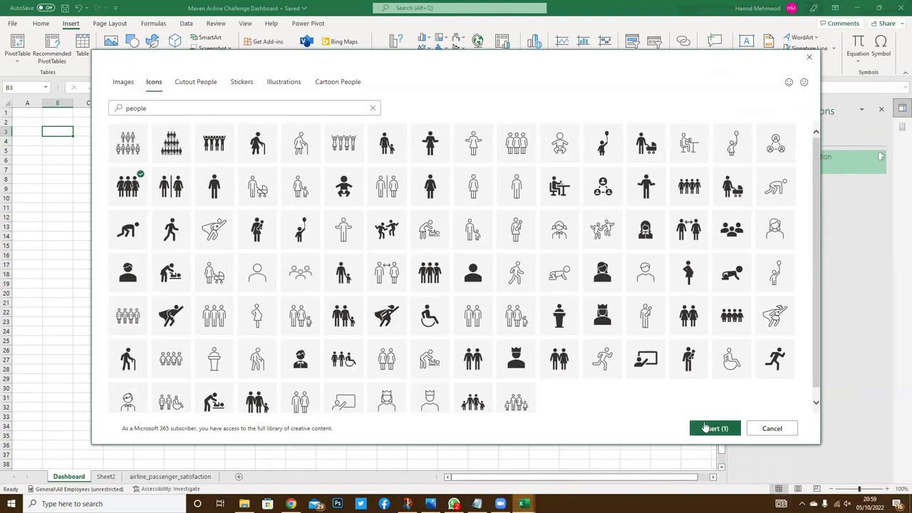
{"action": "left_click", "coordinate": [705, 429]}
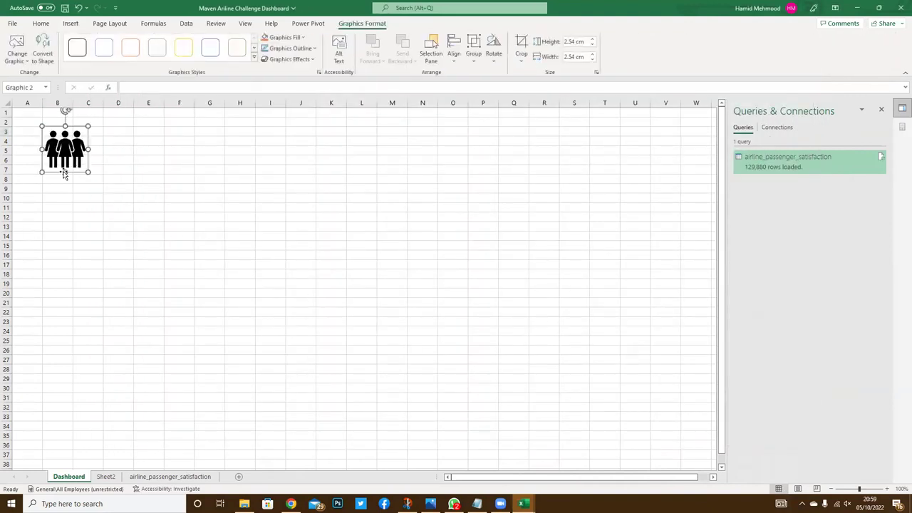
- Shrink the people icon to 1.61 cm tall and draw a text box beneath it
{"action": "left_click_drag", "start_coordinate": [65, 171], "coordinate": [64, 155]}
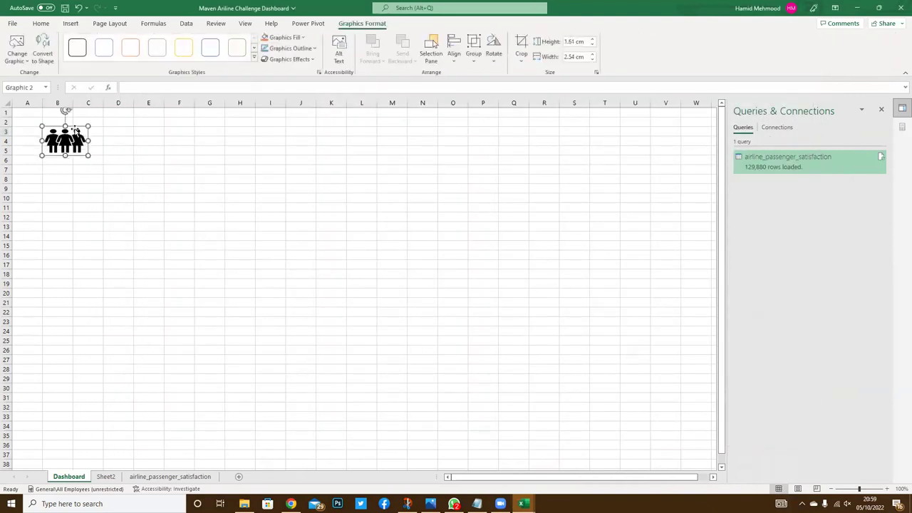
{"action": "left_click", "coordinate": [169, 190]}
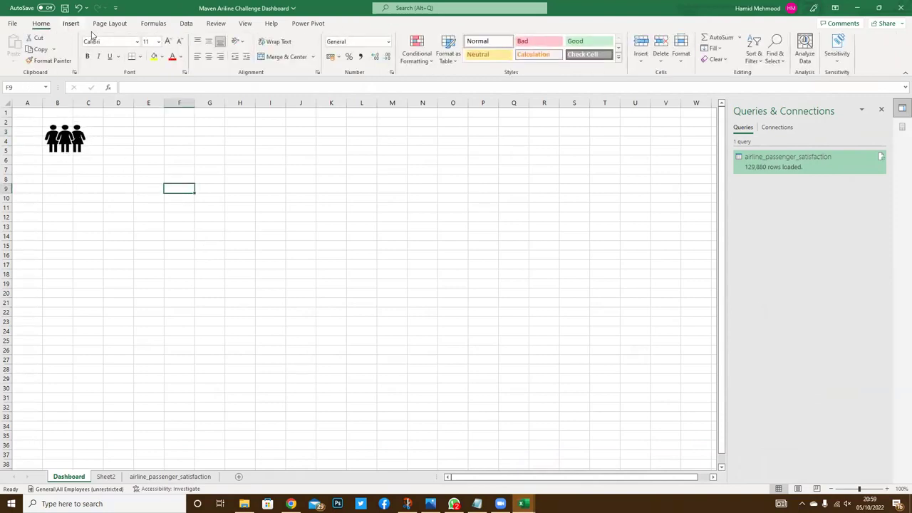
{"action": "left_click", "coordinate": [70, 24]}
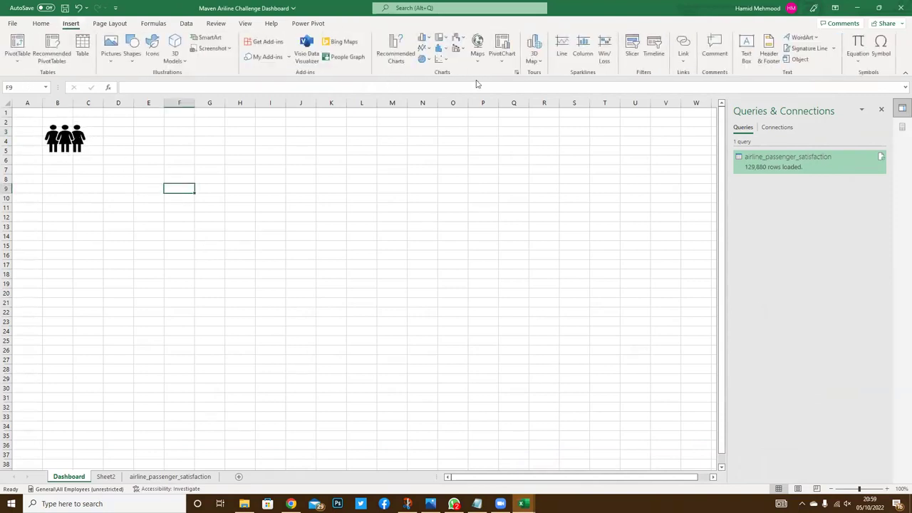
{"action": "left_click", "coordinate": [746, 54]}
{"action": "left_click_drag", "start_coordinate": [30, 157], "coordinate": [111, 173]}
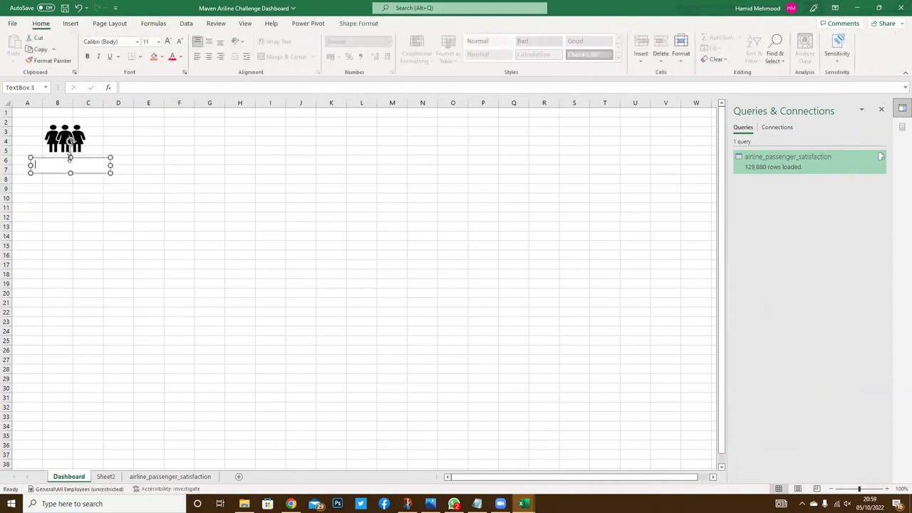
{"action": "left_click", "coordinate": [77, 191]}
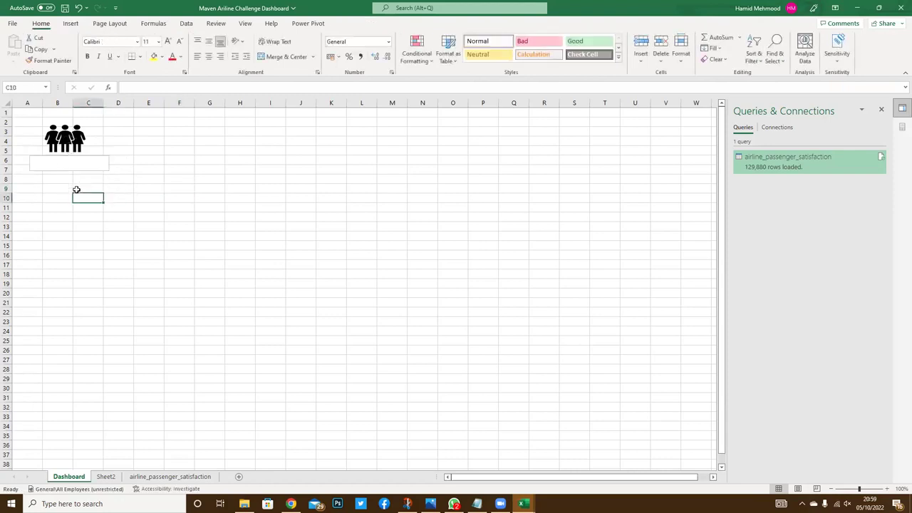
{"action": "left_click", "coordinate": [60, 161]}
- Link the text box to =Sheet2!B4 so it shows 129880
{"action": "left_click", "coordinate": [149, 86]}
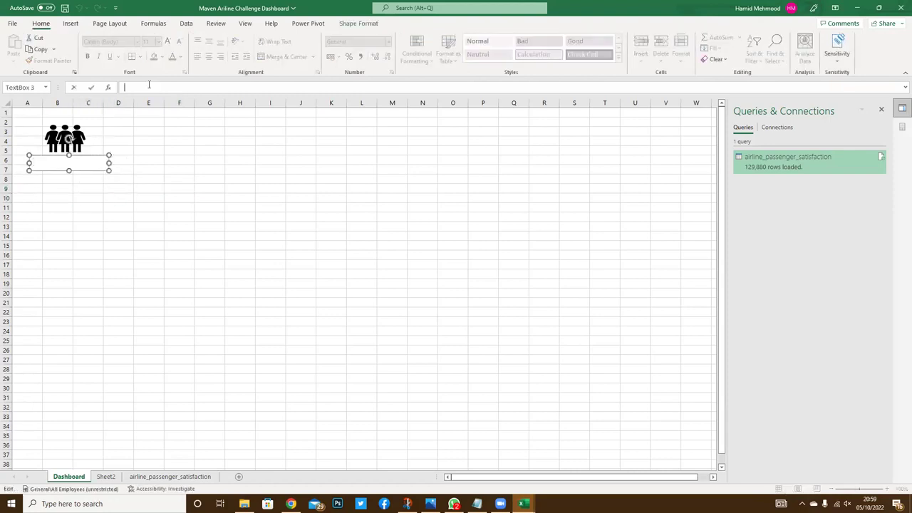
{"action": "type", "text": "="}
{"action": "left_click", "coordinate": [105, 476]}
{"action": "left_click", "coordinate": [87, 142]}
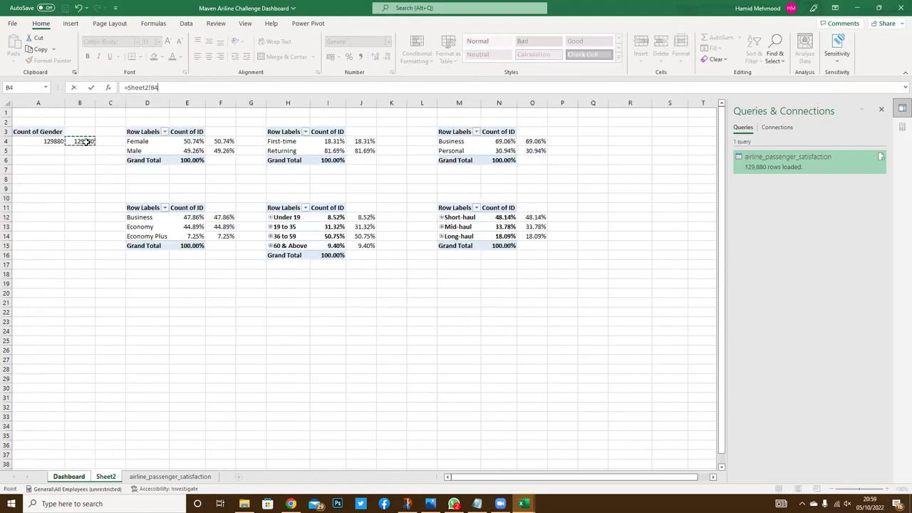
{"action": "key", "text": "Return"}
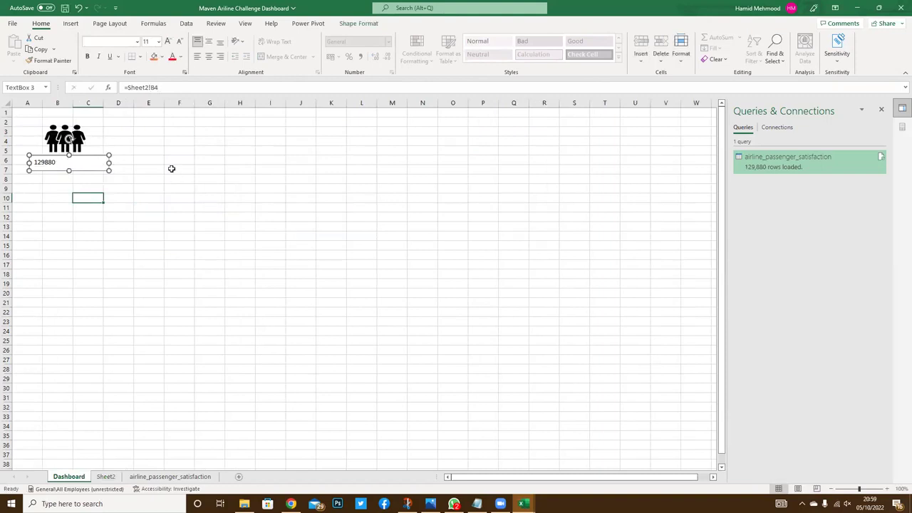
- Center the 129880 total horizontally and vertically, make it bold, and enlarge its font twice
{"action": "left_click", "coordinate": [209, 57]}
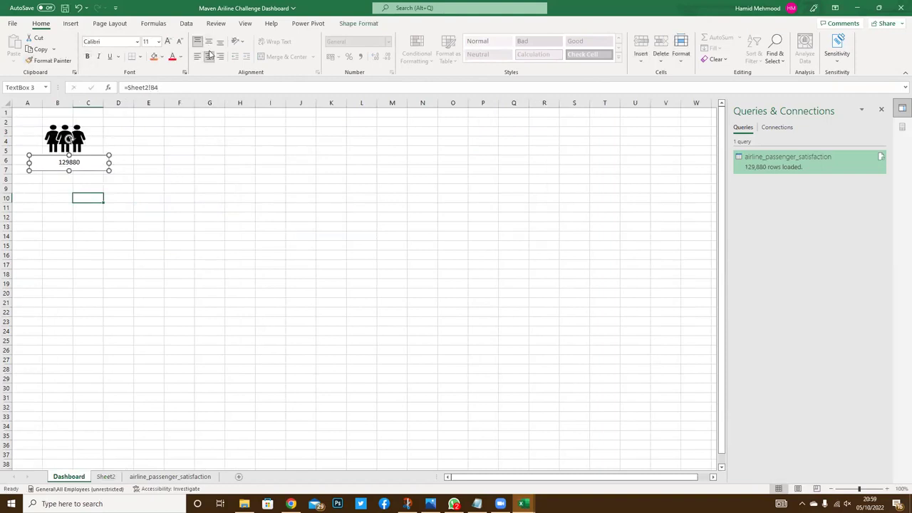
{"action": "left_click", "coordinate": [209, 42]}
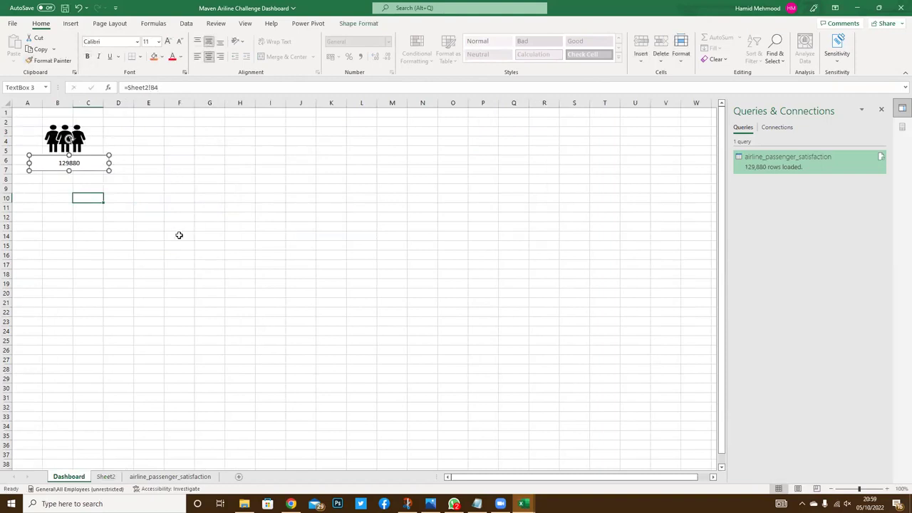
{"action": "left_click", "coordinate": [87, 56]}
{"action": "left_click", "coordinate": [168, 43]}
{"action": "left_click", "coordinate": [169, 43]}
{"action": "left_click", "coordinate": [176, 205]}
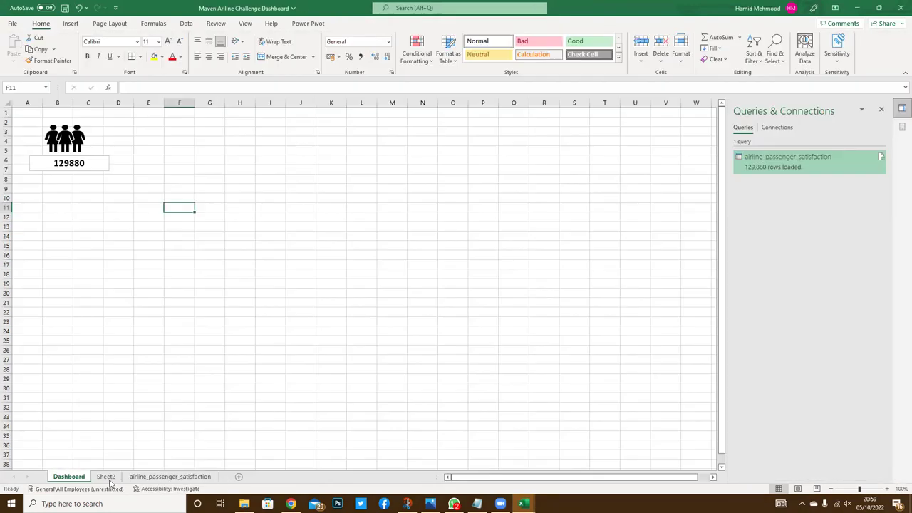
{"action": "left_click", "coordinate": [106, 477]}
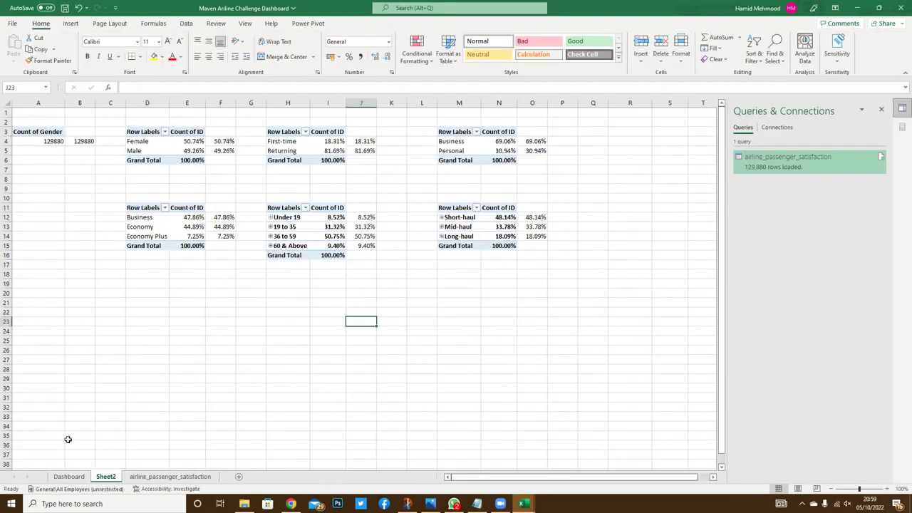
{"action": "left_click", "coordinate": [69, 476]}
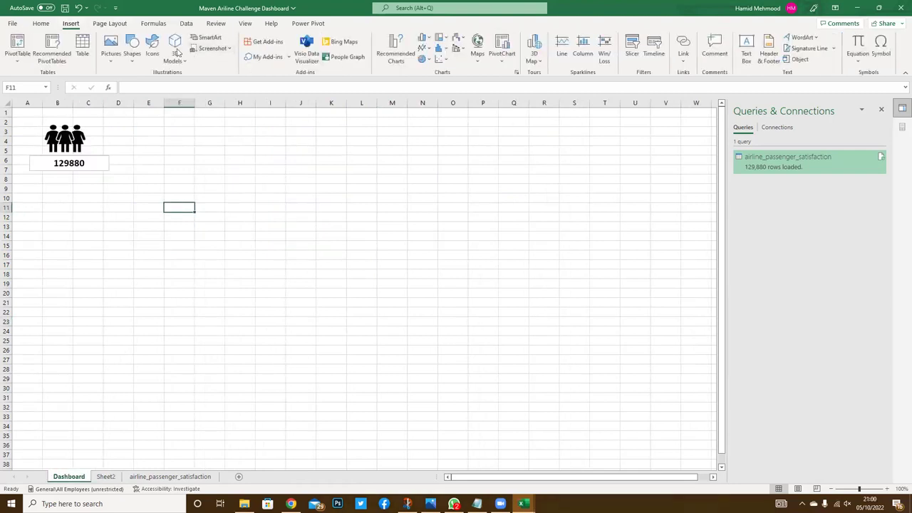
- Insert the man-and-woman icon from a 'male' search and shrink it below the 129880 box
{"action": "left_click", "coordinate": [152, 43]}
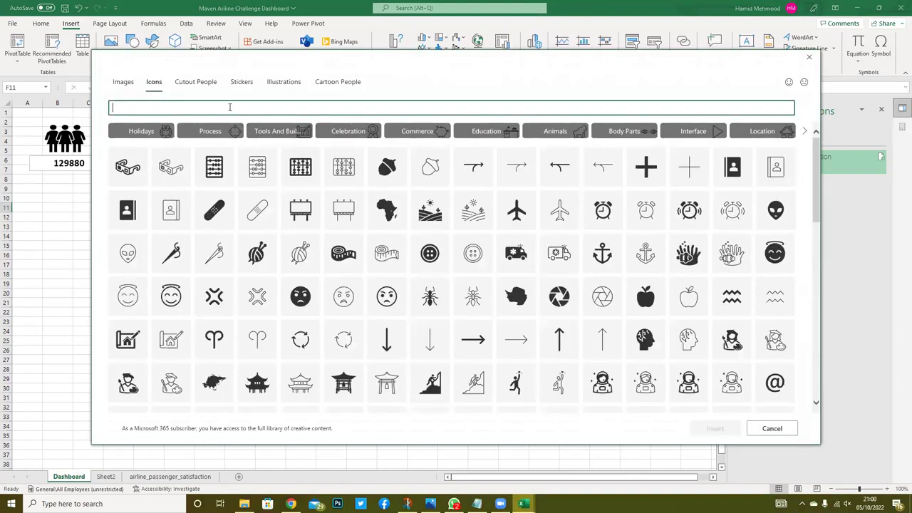
{"action": "type", "text": "male"}
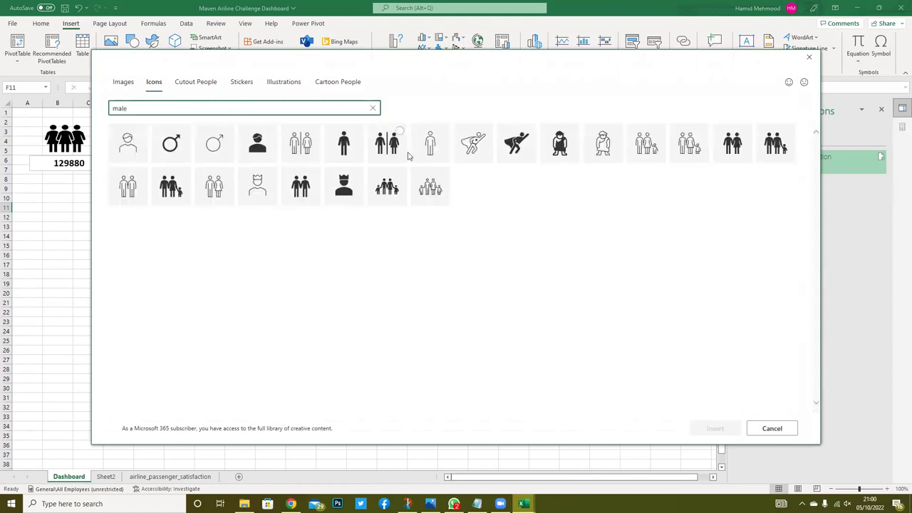
{"action": "left_click", "coordinate": [385, 151]}
{"action": "left_click", "coordinate": [714, 428]}
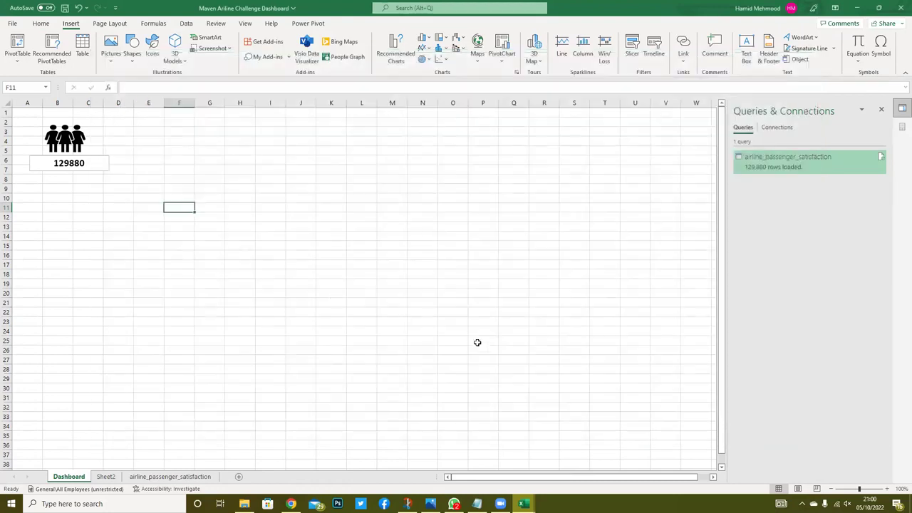
{"action": "left_click_drag", "start_coordinate": [205, 205], "coordinate": [81, 191]}
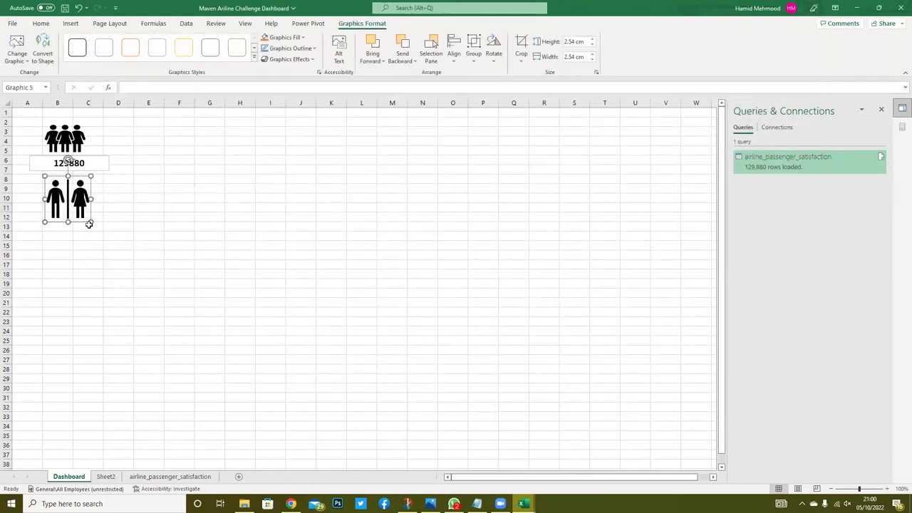
{"action": "mouse_move", "coordinate": [91, 221]}
{"action": "left_mouse_down"}
{"action": "mouse_move", "coordinate": [71, 202]}
{"action": "mouse_move", "coordinate": [74, 184]}
{"action": "left_mouse_up"}
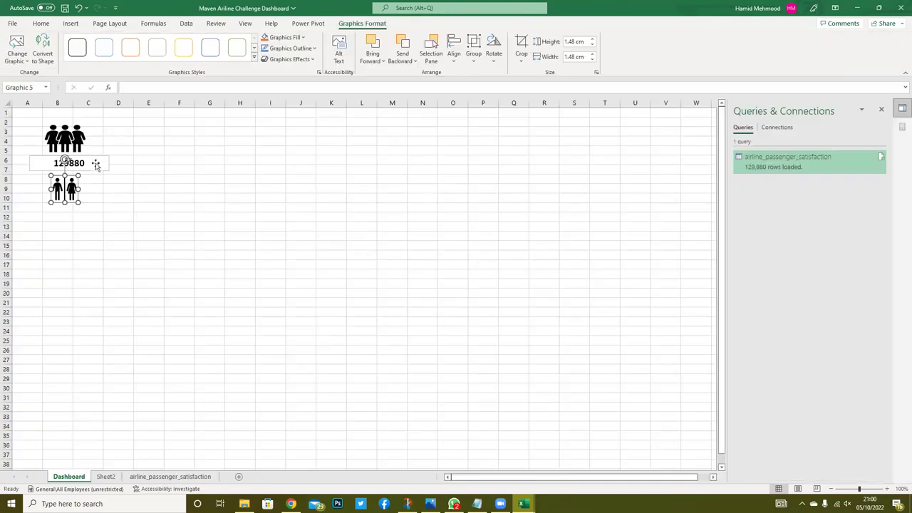
- Paste a copy of the 129880 text box and narrow it to the left of the gender icon
{"action": "left_click", "coordinate": [96, 158]}
{"action": "key", "text": "ctrl+c"}
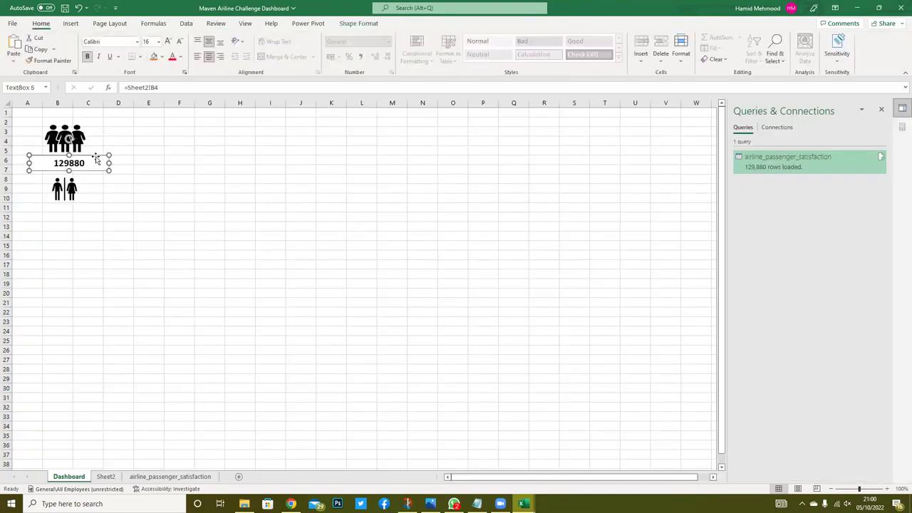
{"action": "key", "text": "ctrl+v"}
{"action": "mouse_move", "coordinate": [117, 171]}
{"action": "left_mouse_down"}
{"action": "mouse_move", "coordinate": [86, 171]}
{"action": "mouse_move", "coordinate": [47, 193]}
{"action": "mouse_move", "coordinate": [41, 183]}
{"action": "left_mouse_up"}
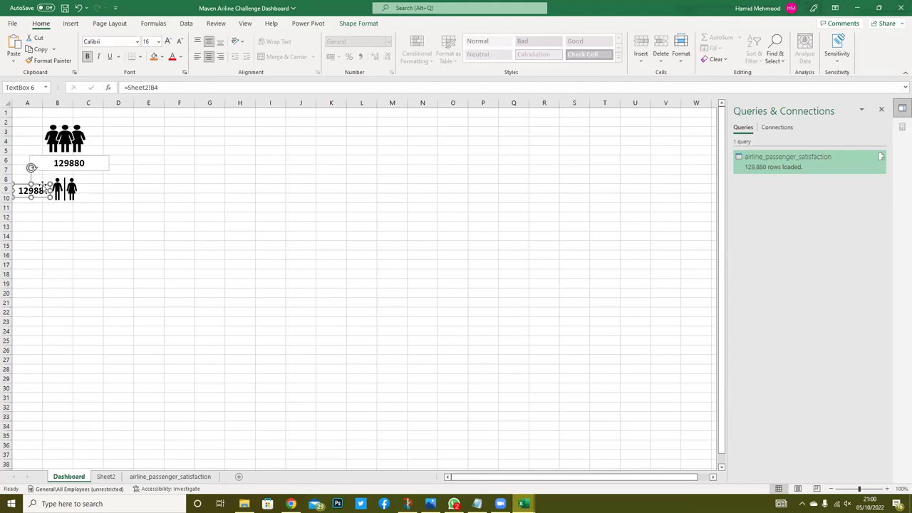
{"action": "left_click", "coordinate": [47, 206]}
- Duplicate the narrowed box to the right of the gender icon
{"action": "left_click", "coordinate": [45, 190]}
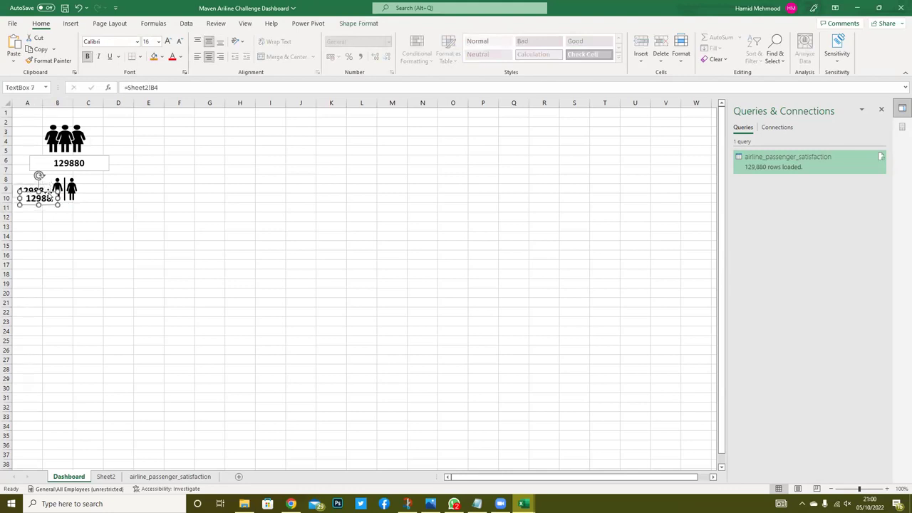
{"action": "left_click_drag", "start_coordinate": [47, 187], "coordinate": [107, 185]}
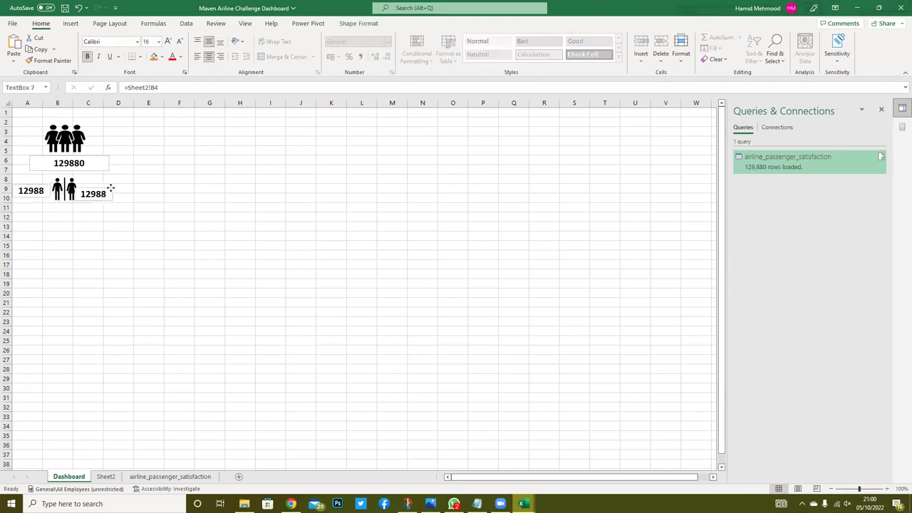
{"action": "left_click", "coordinate": [33, 190]}
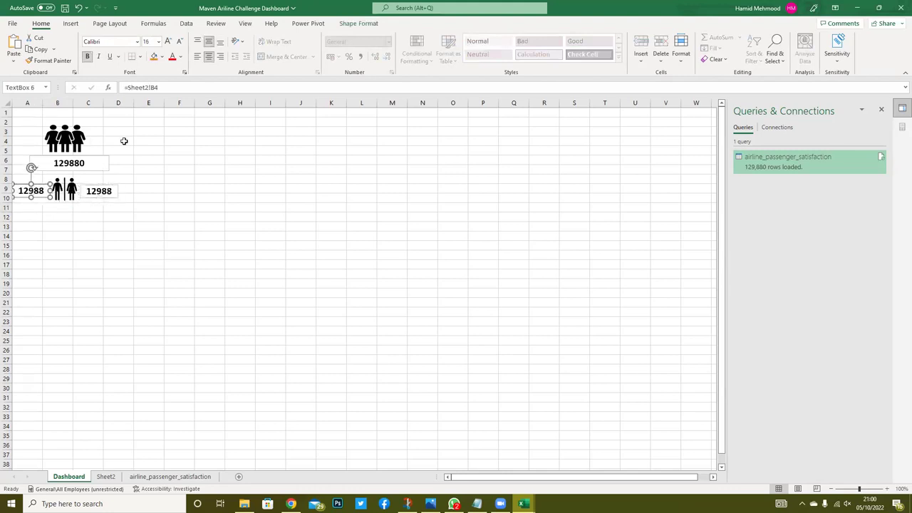
{"action": "left_click", "coordinate": [128, 87]}
- Link the left box to =Sheet2!F5 so it shows the male 49.26%
{"action": "key", "text": "Delete"}
{"action": "key", "text": "Delete"}
{"action": "key", "text": "Delete"}
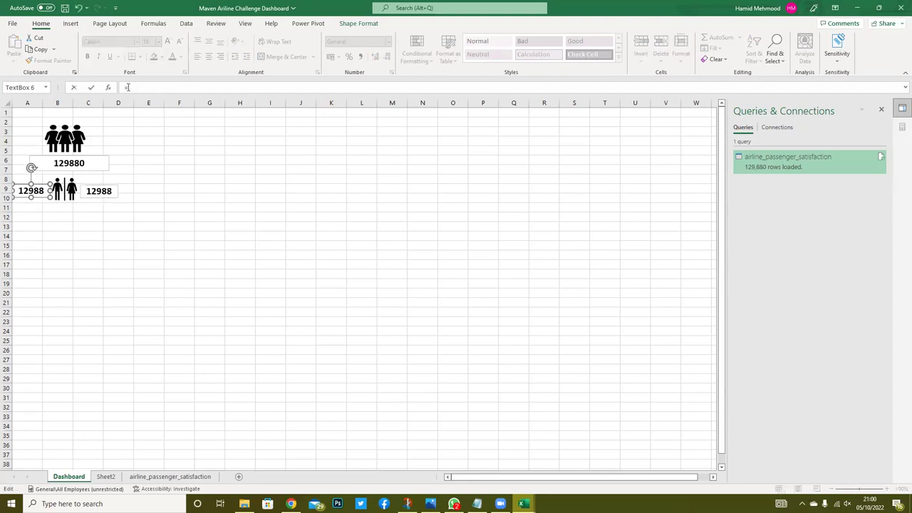
{"action": "left_click", "coordinate": [105, 476]}
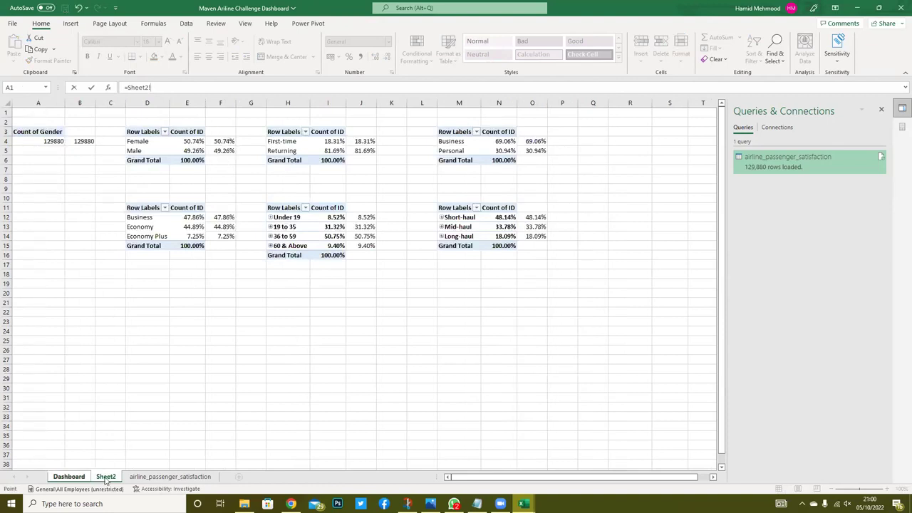
{"action": "type", "text": "B4"}
{"action": "key", "text": "Return"}
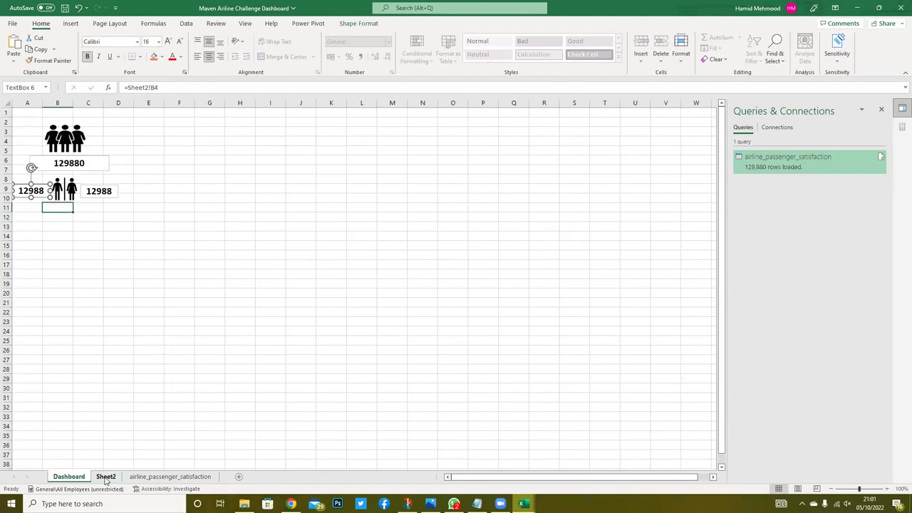
{"action": "left_click_drag", "start_coordinate": [158, 87], "coordinate": [131, 86]}
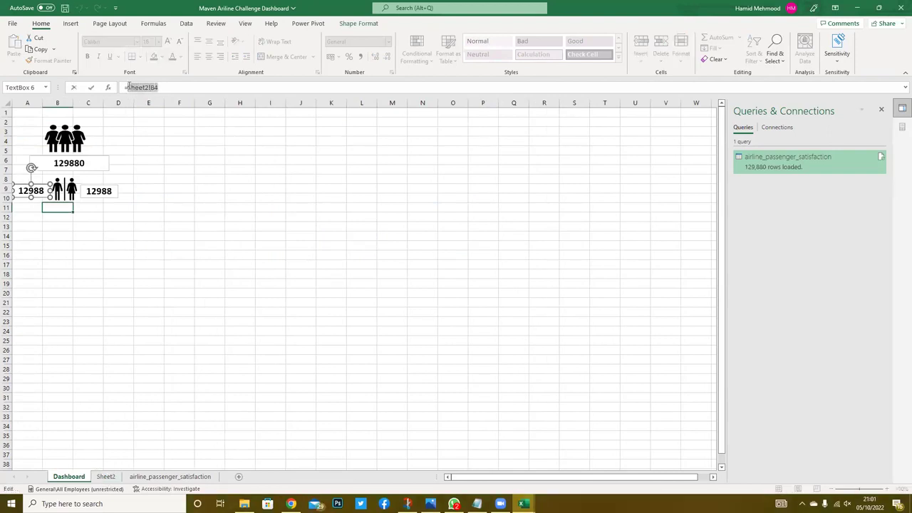
{"action": "key", "text": "BackSpace"}
{"action": "left_click", "coordinate": [107, 475]}
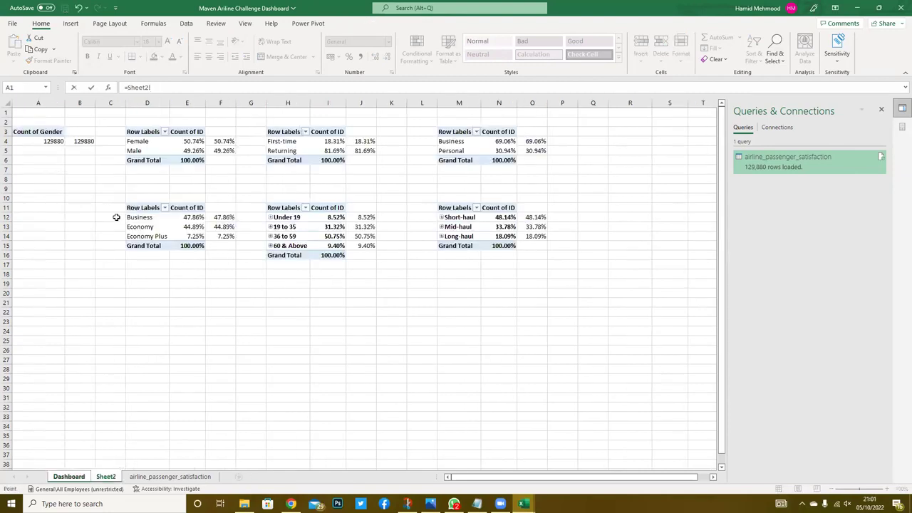
{"action": "left_click", "coordinate": [225, 151]}
{"action": "key", "text": "Return"}
- Link the right box to =Sheet2!F4 so it shows the female 50.74%
{"action": "left_click", "coordinate": [116, 193]}
{"action": "left_click_drag", "start_coordinate": [170, 87], "coordinate": [127, 87]}
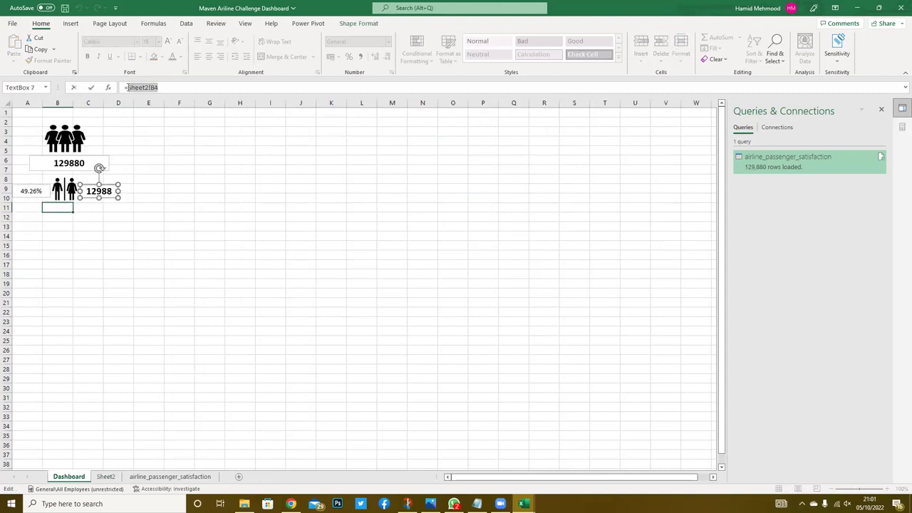
{"action": "left_click", "coordinate": [106, 476]}
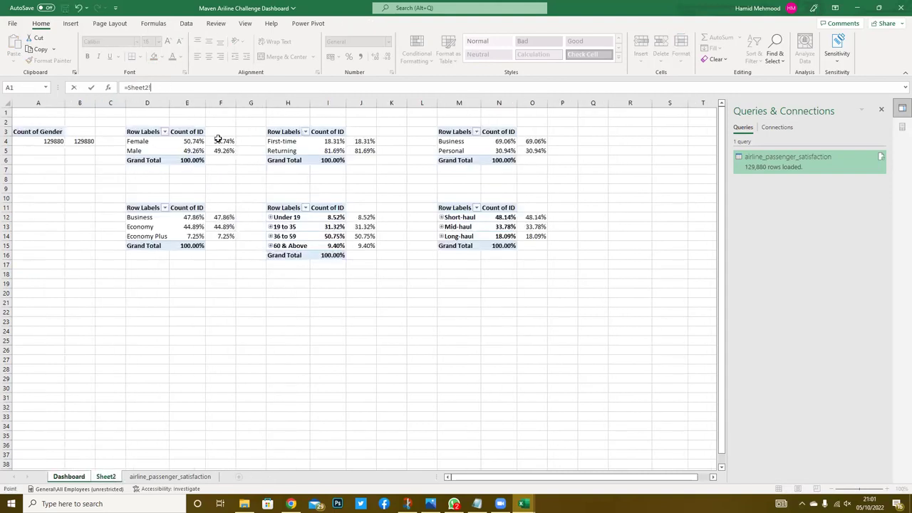
{"action": "left_click", "coordinate": [224, 141]}
{"action": "key", "text": "Return"}
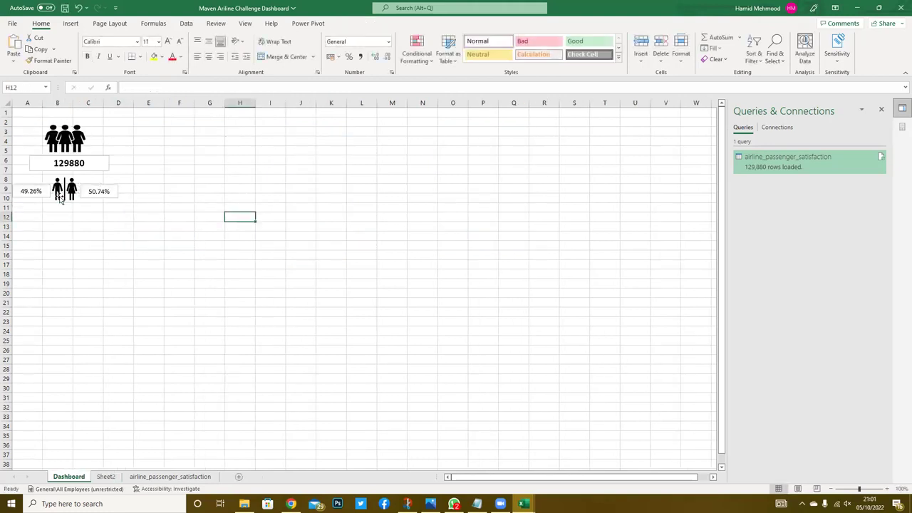
- Make the 49.26% and 50.74% labels bold and enlarge their font twice
{"action": "left_click", "coordinate": [46, 191]}
{"action": "left_click", "coordinate": [99, 190], "text": "shift"}
{"action": "left_click", "coordinate": [87, 57]}
{"action": "left_click", "coordinate": [168, 41]}
{"action": "left_click", "coordinate": [168, 41]}
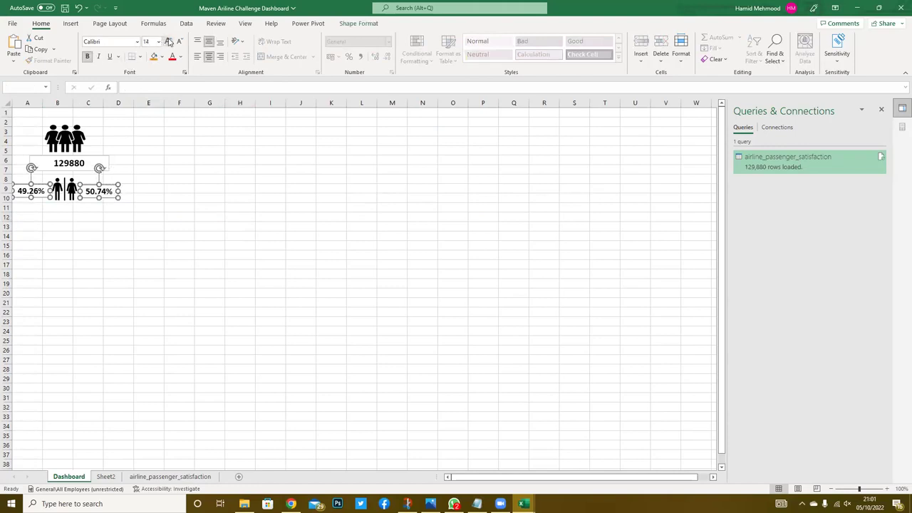
{"action": "left_click", "coordinate": [186, 255]}
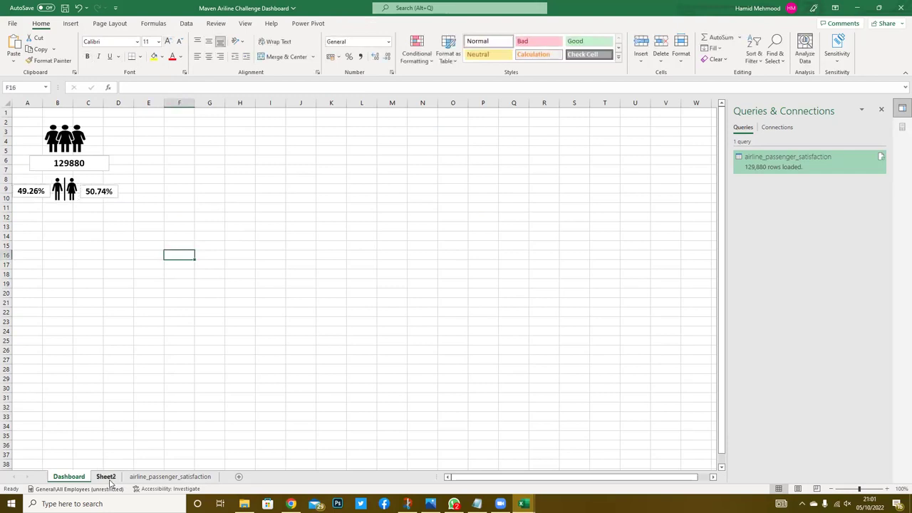
- Check Sheet2's pivot tables and return to the Dashboard sheet
{"action": "left_click", "coordinate": [107, 476]}
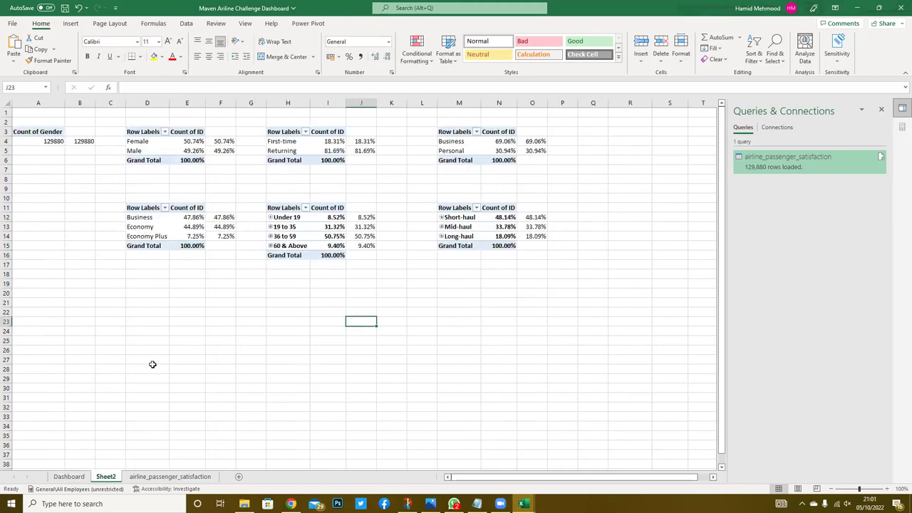
{"action": "left_click", "coordinate": [68, 476]}
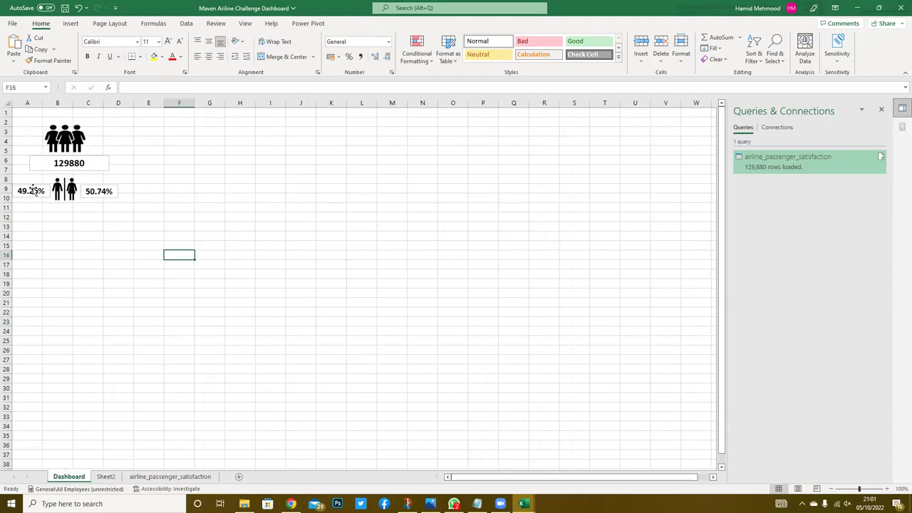
{"action": "left_click", "coordinate": [105, 476]}
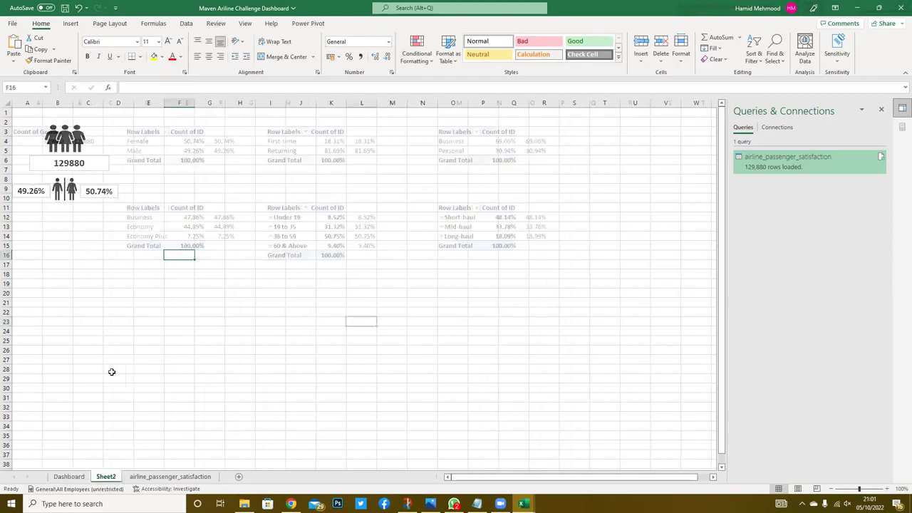
{"action": "left_click", "coordinate": [66, 475]}
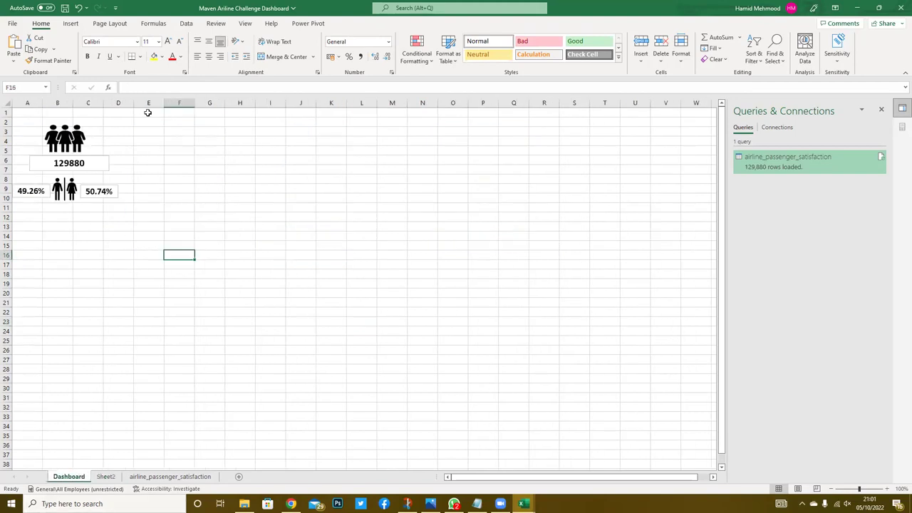
{"action": "left_click", "coordinate": [70, 25]}
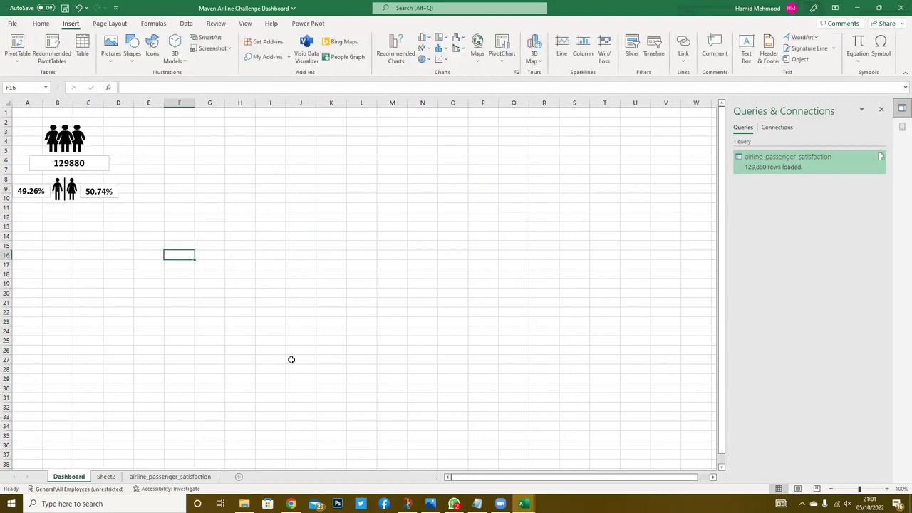
- Switch to the finished Maven Airline Challenge Dashboard workbook window from the taskbar
{"action": "mouse_move", "coordinate": [520, 504]}
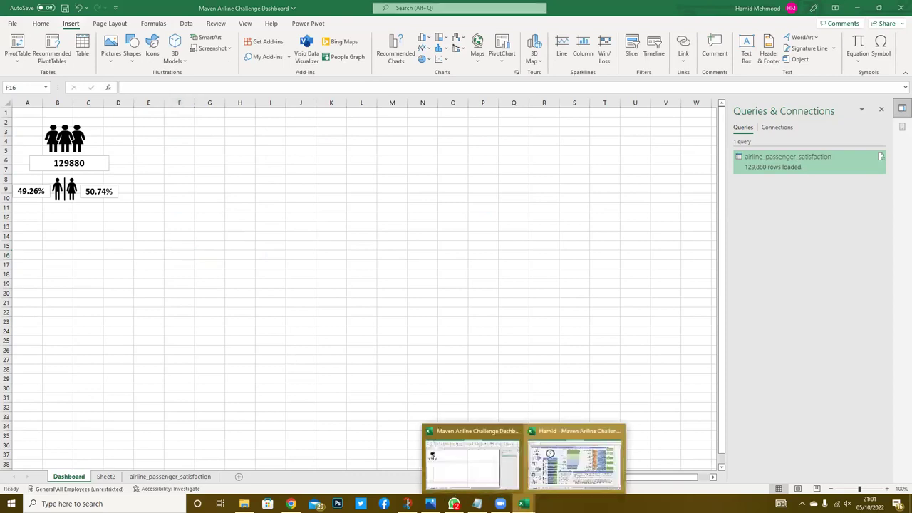
{"action": "left_click", "coordinate": [562, 473]}
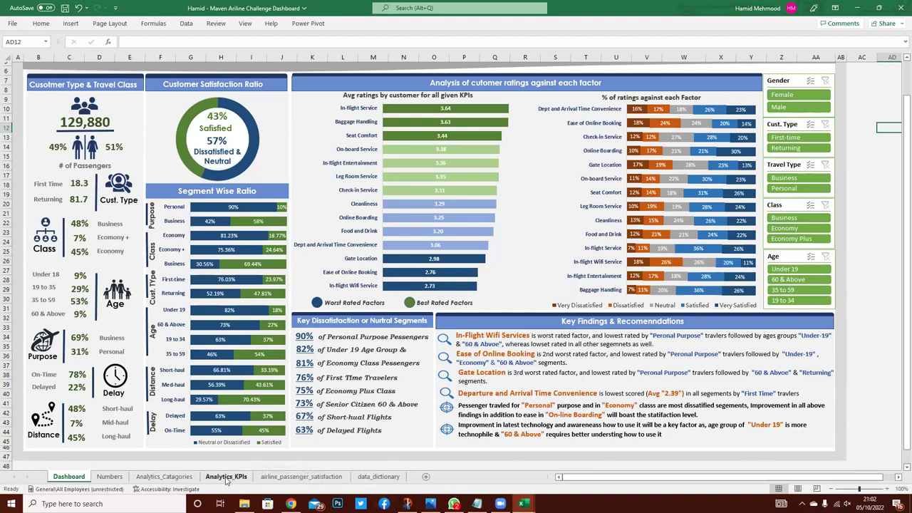
- Chart the A3:B5 satisfaction counts on Analytics_Catagories as a doughnut chart
{"action": "left_click", "coordinate": [174, 476]}
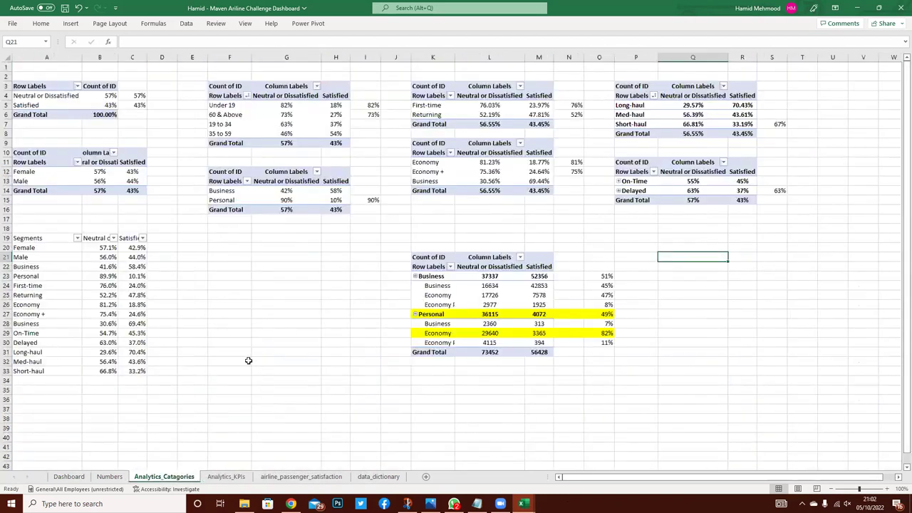
{"action": "left_click", "coordinate": [27, 87]}
{"action": "left_click_drag", "start_coordinate": [43, 87], "coordinate": [94, 109]}
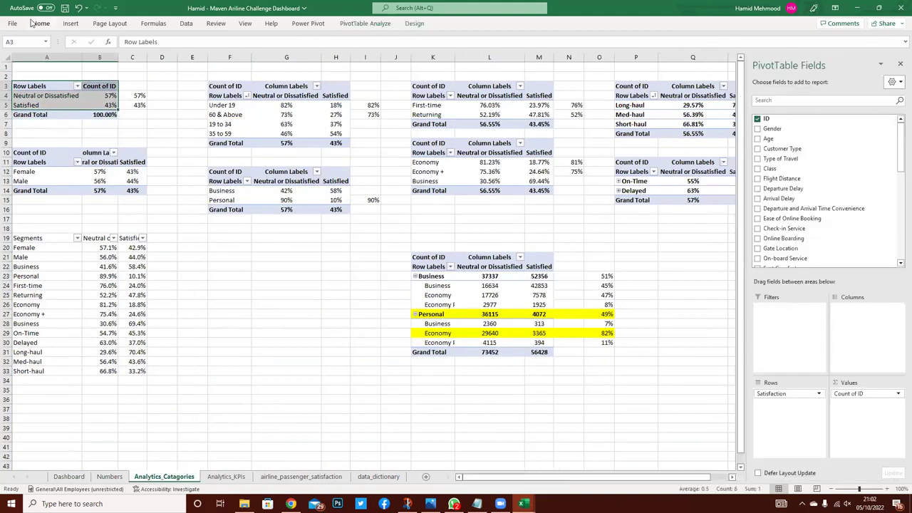
{"action": "left_click", "coordinate": [70, 23]}
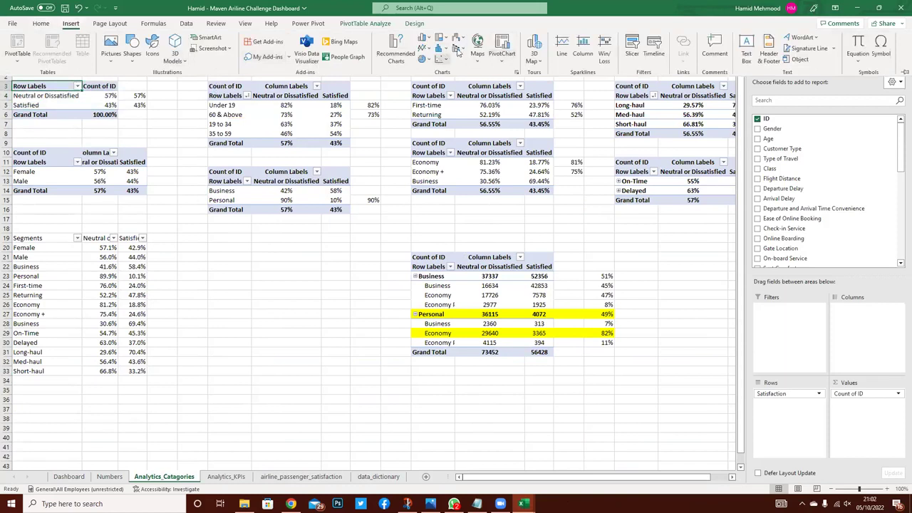
{"action": "left_click", "coordinate": [425, 39]}
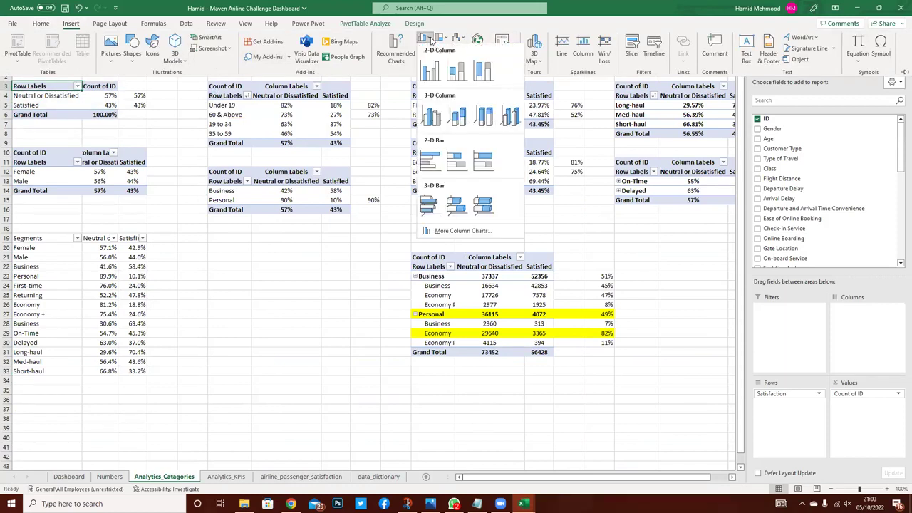
{"action": "key", "text": "Escape"}
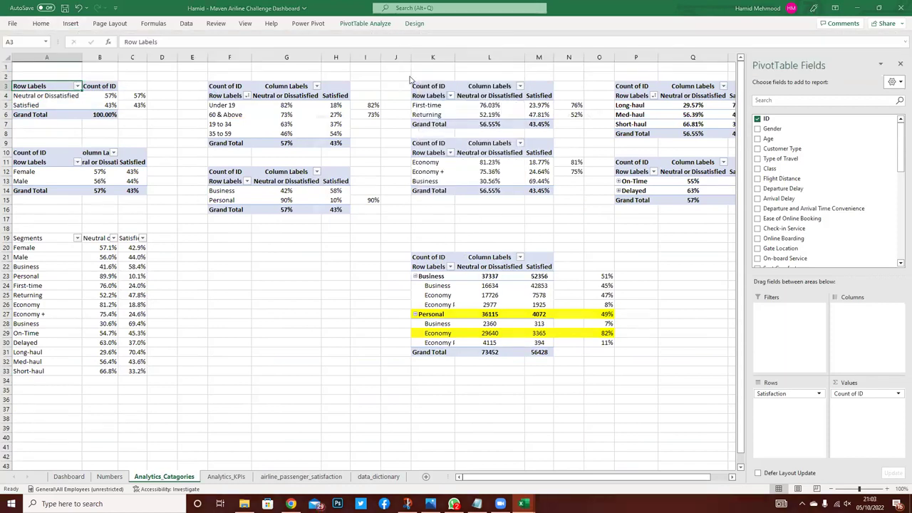
{"action": "left_click", "coordinate": [333, 188]}
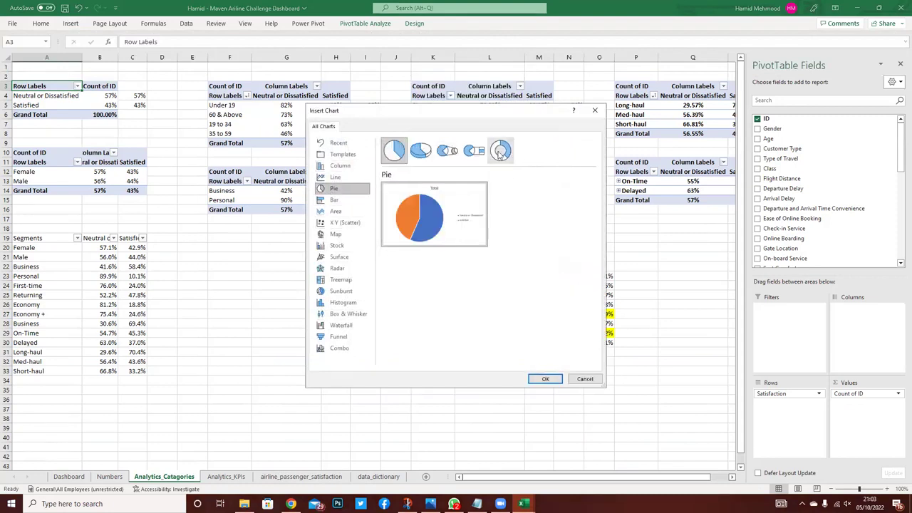
{"action": "left_click", "coordinate": [500, 152]}
{"action": "left_click", "coordinate": [545, 378]}
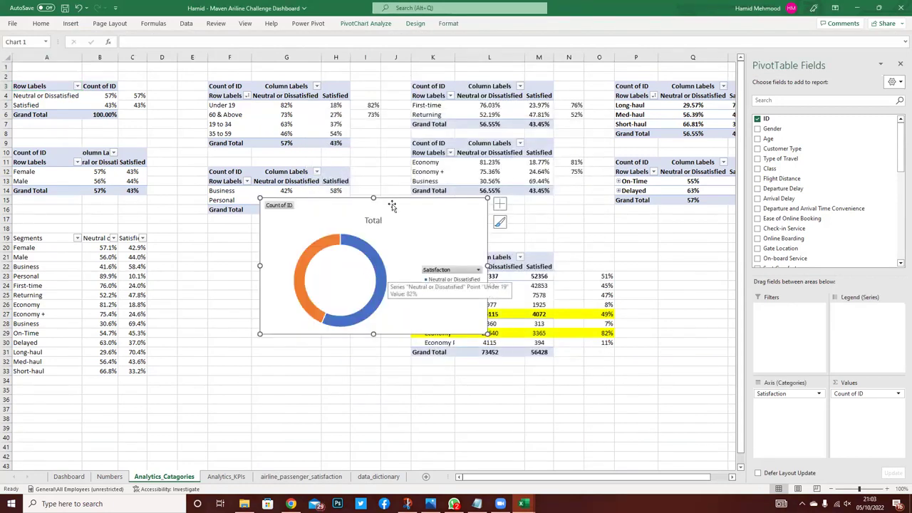
- Move the doughnut chart beside the Segments table and hide all its field buttons
{"action": "left_click_drag", "start_coordinate": [392, 206], "coordinate": [307, 252]}
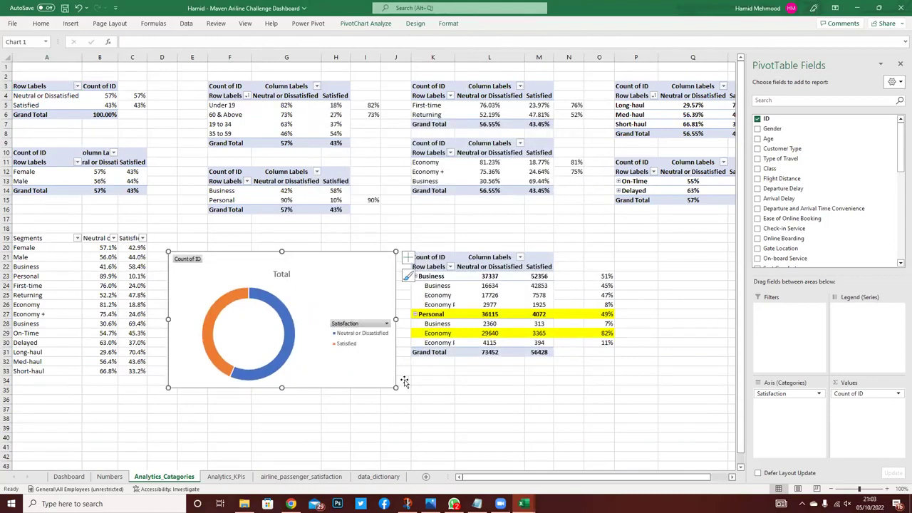
{"action": "right_click", "coordinate": [194, 261]}
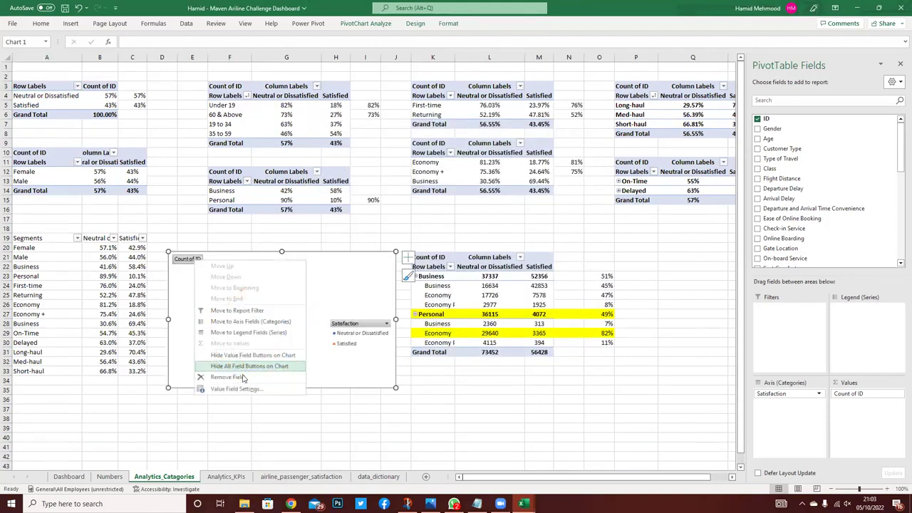
{"action": "left_click", "coordinate": [244, 368]}
- Remove the Total chart title and legend from the doughnut, leaving data labels off
{"action": "left_click", "coordinate": [408, 257]}
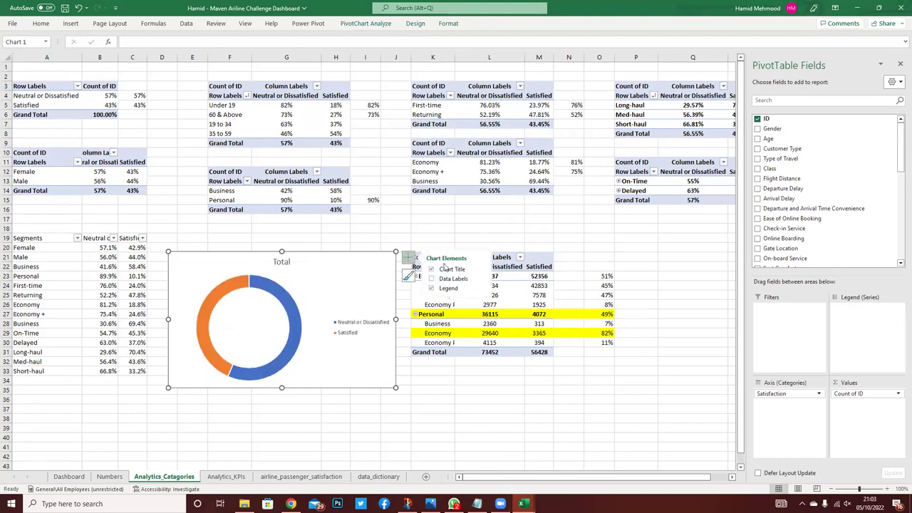
{"action": "left_click", "coordinate": [431, 270]}
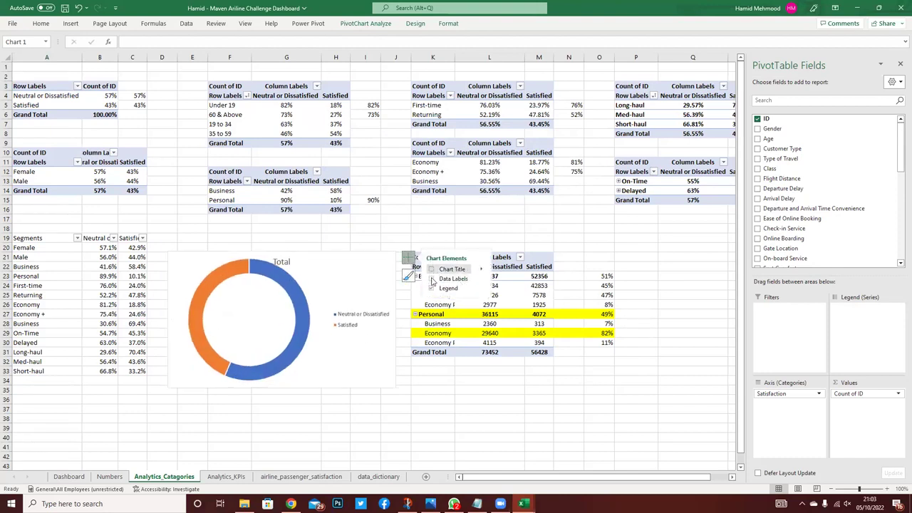
{"action": "left_click", "coordinate": [430, 288]}
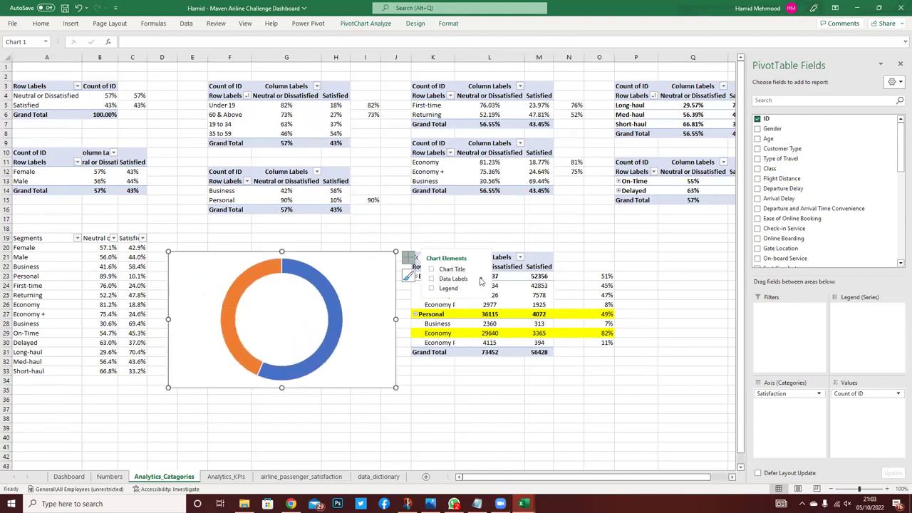
{"action": "mouse_move", "coordinate": [480, 281]}
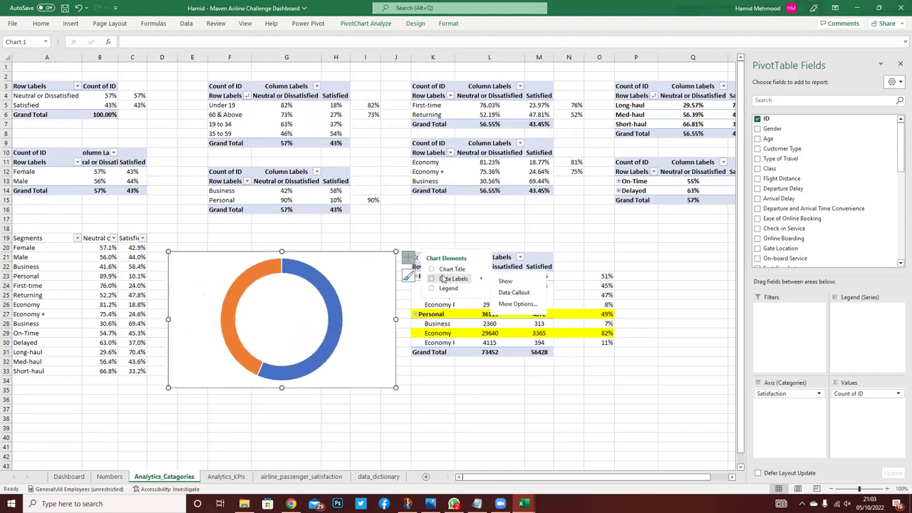
{"action": "left_click", "coordinate": [431, 279]}
{"action": "left_click", "coordinate": [430, 280]}
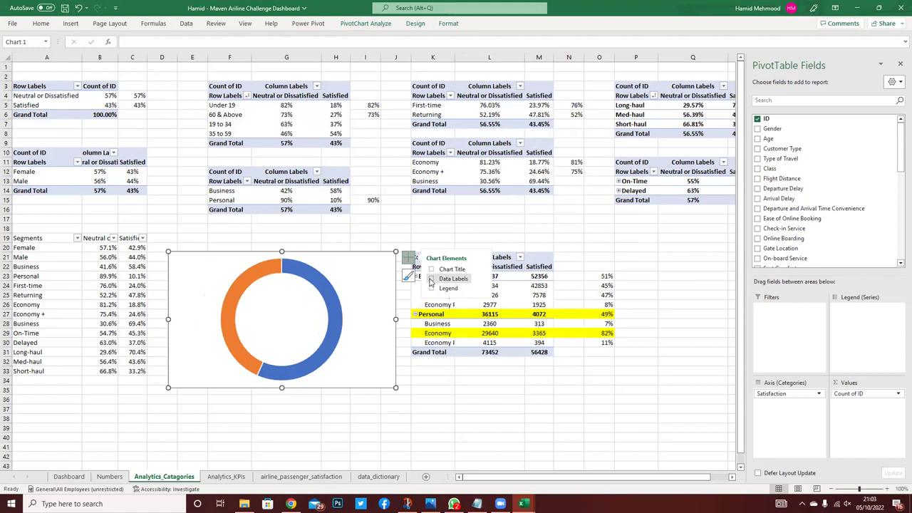
- Set the doughnut ring's shape outline to No Outline
{"action": "left_click", "coordinate": [71, 22]}
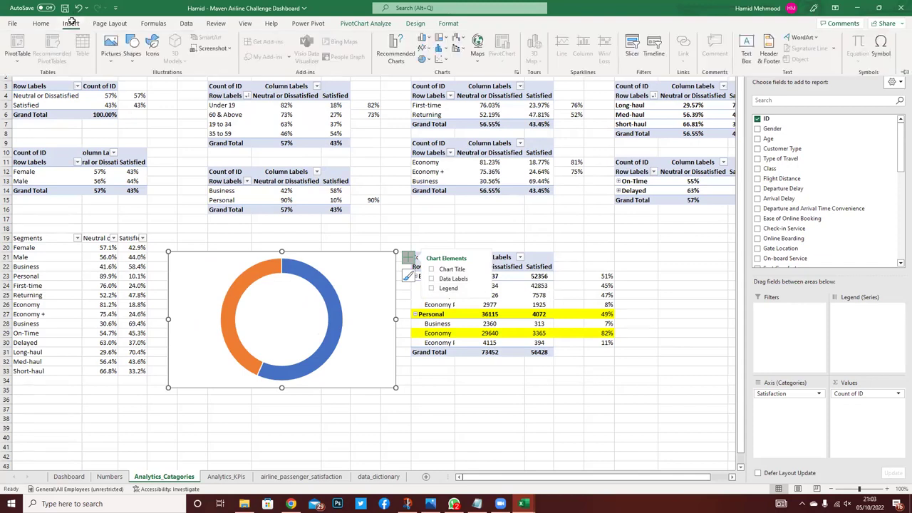
{"action": "left_click", "coordinate": [13, 22]}
{"action": "key", "text": "Escape"}
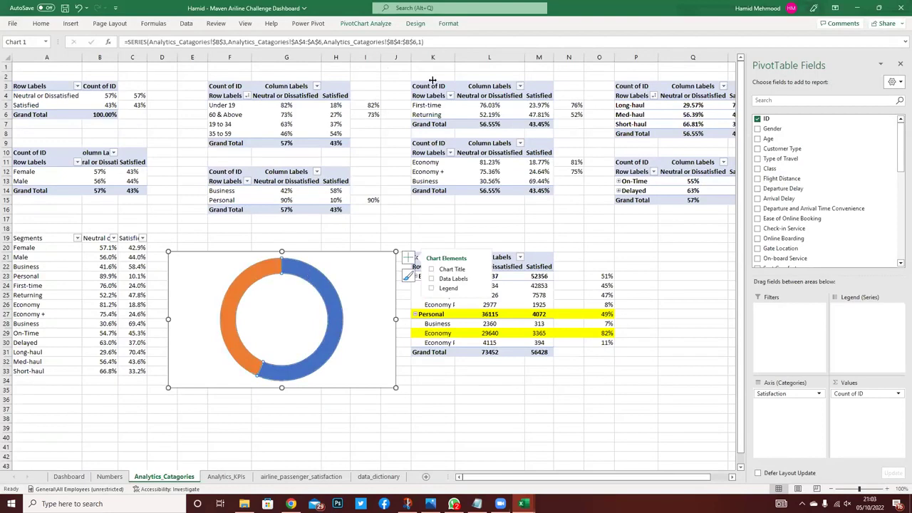
{"action": "left_click", "coordinate": [448, 23]}
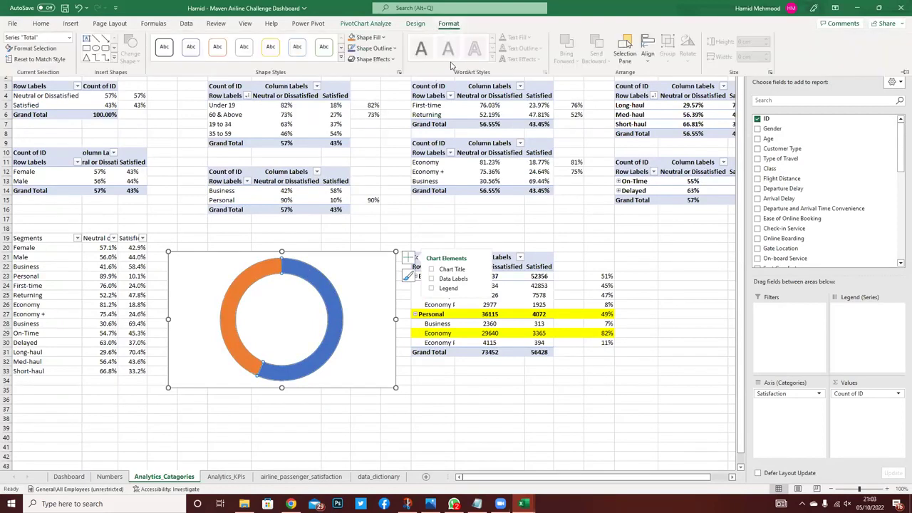
{"action": "left_click", "coordinate": [392, 49]}
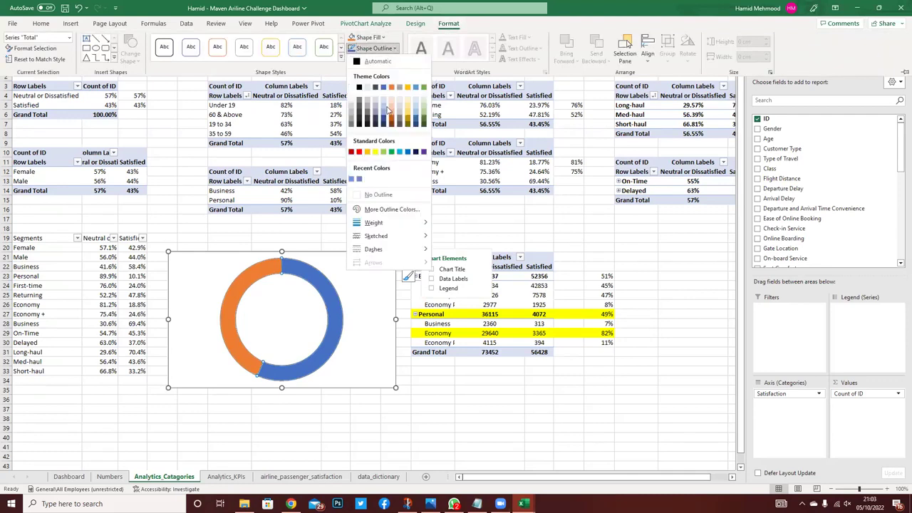
{"action": "left_click", "coordinate": [378, 195]}
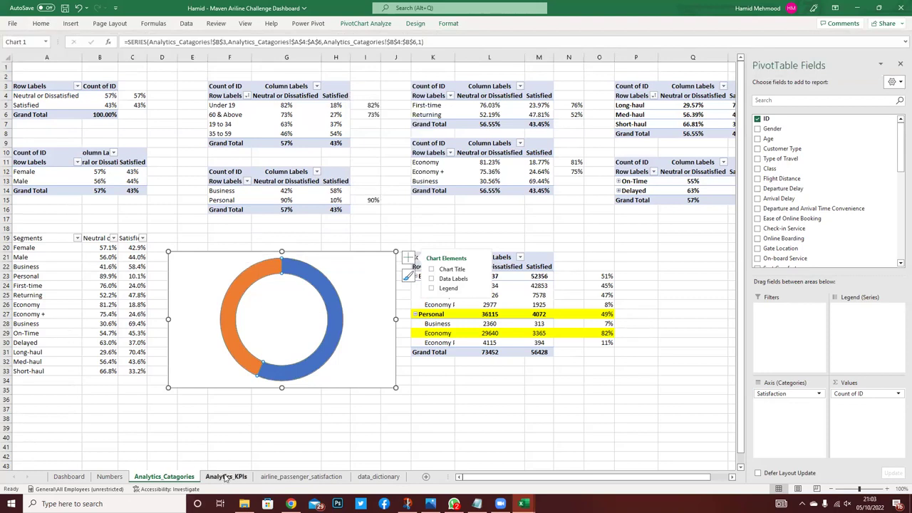
- Go to the Dashboard sheet and select the satisfaction donut ring shape
{"action": "left_click", "coordinate": [69, 477]}
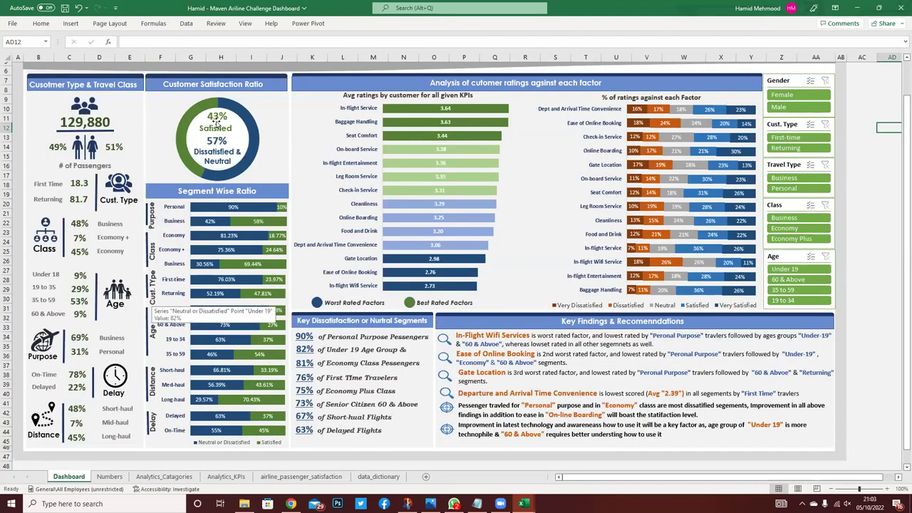
{"action": "left_click", "coordinate": [237, 129]}
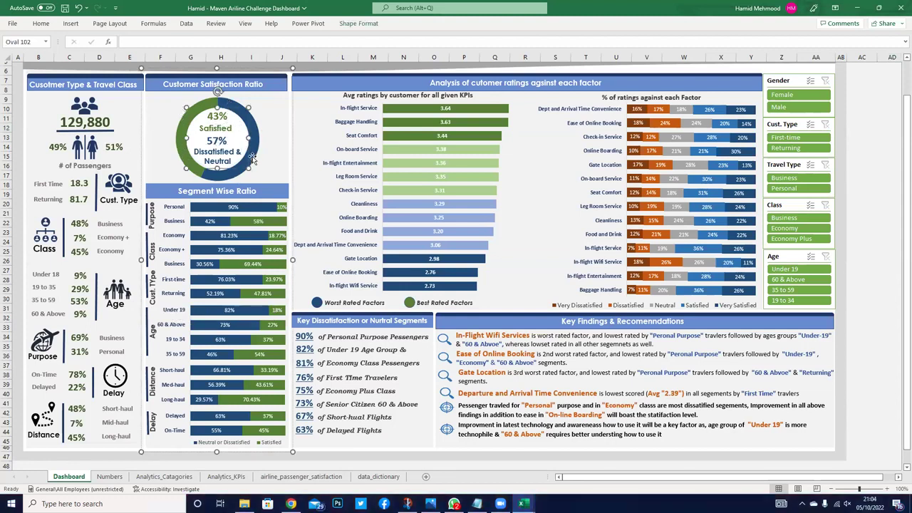
{"action": "left_click", "coordinate": [257, 134]}
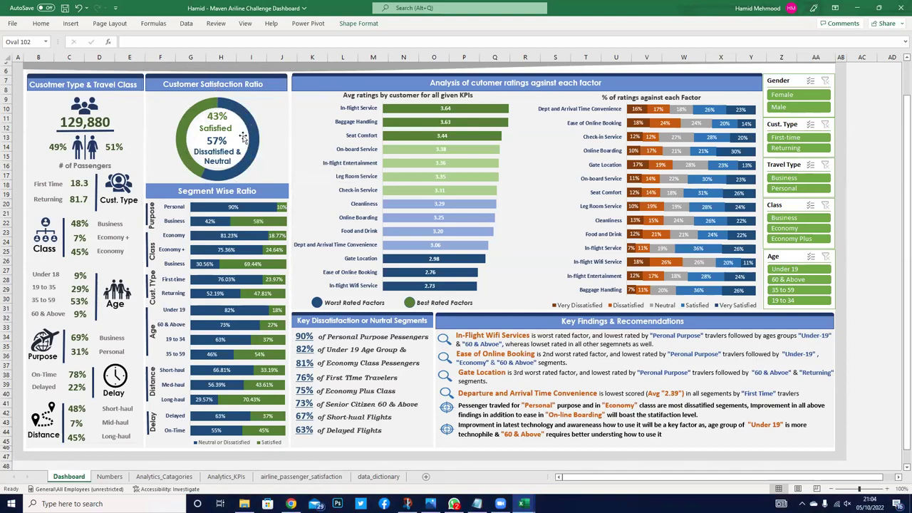
{"action": "left_click", "coordinate": [243, 137]}
- Draw a trial oval over the donut, delete it, then select the 43% label
{"action": "left_click", "coordinate": [71, 22]}
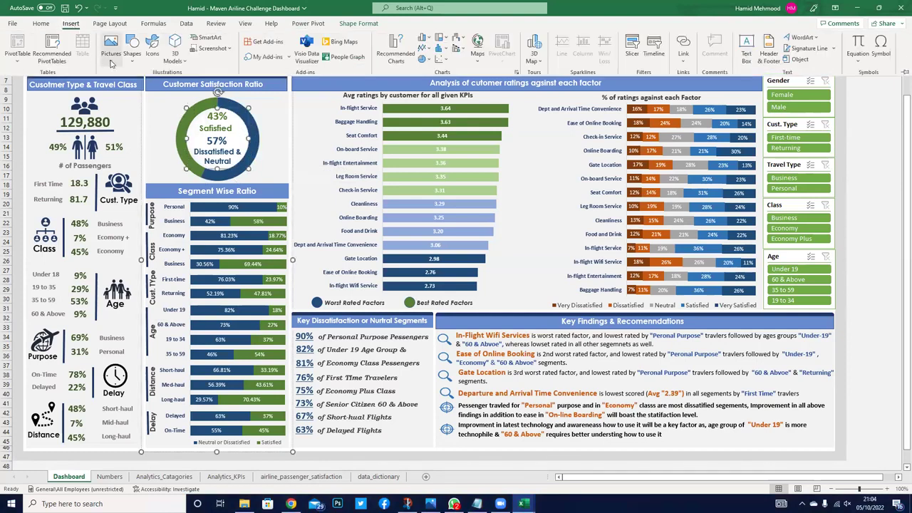
{"action": "left_click", "coordinate": [134, 56]}
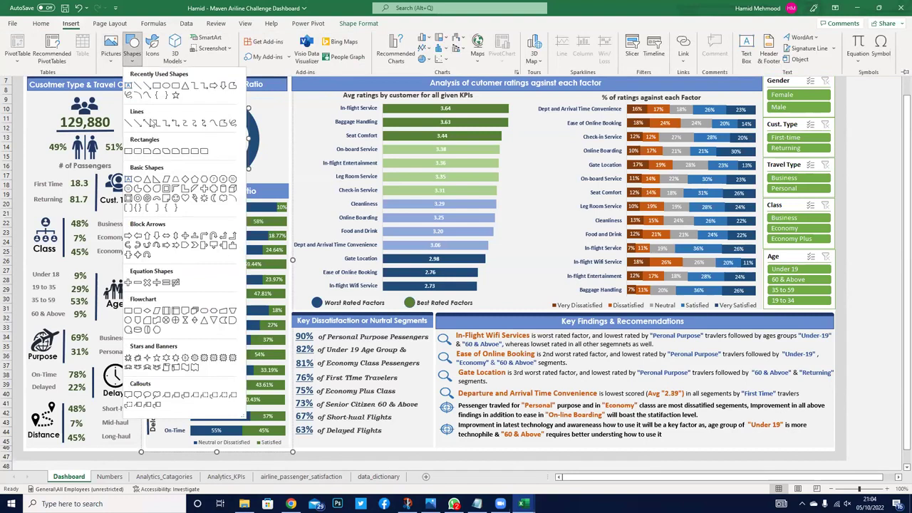
{"action": "left_click", "coordinate": [166, 87]}
{"action": "left_click_drag", "start_coordinate": [151, 122], "coordinate": [217, 198]}
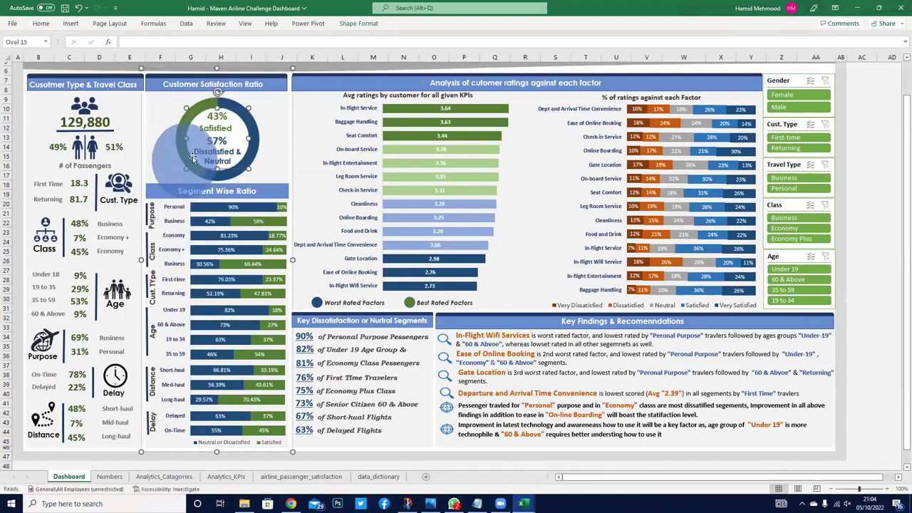
{"action": "key", "text": "Delete"}
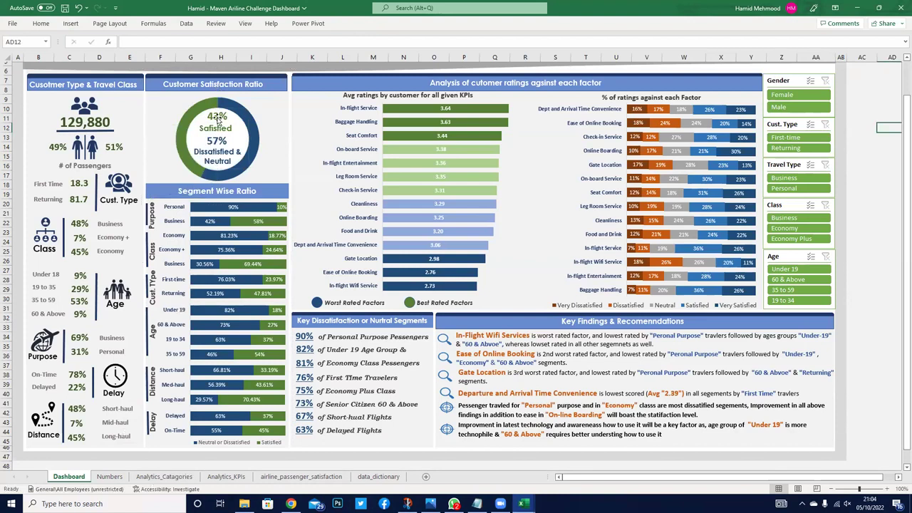
{"action": "left_click", "coordinate": [217, 119]}
{"action": "left_click", "coordinate": [217, 117]}
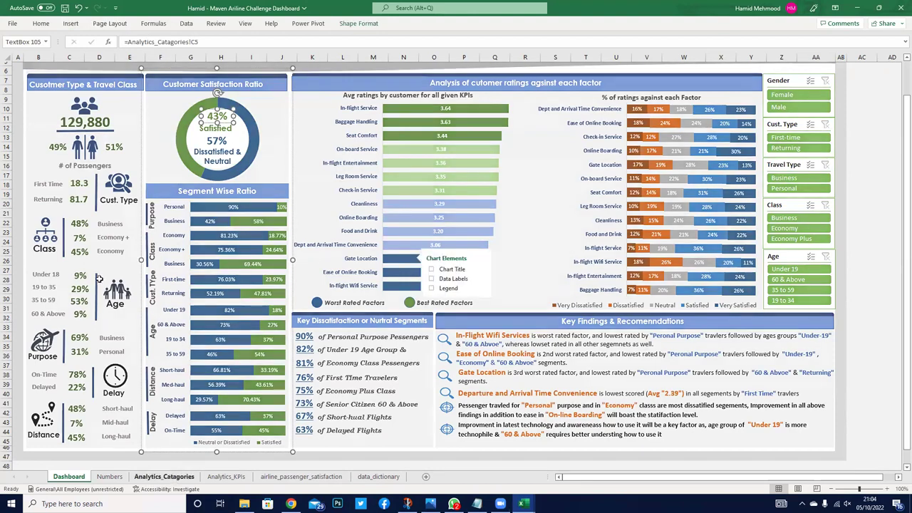
- Check satisfaction cells C4:C5 on Analytics_Catagories, then select the Dashboard satisfaction panel background
{"action": "left_click", "coordinate": [164, 476]}
{"action": "left_click_drag", "start_coordinate": [138, 95], "coordinate": [140, 112]}
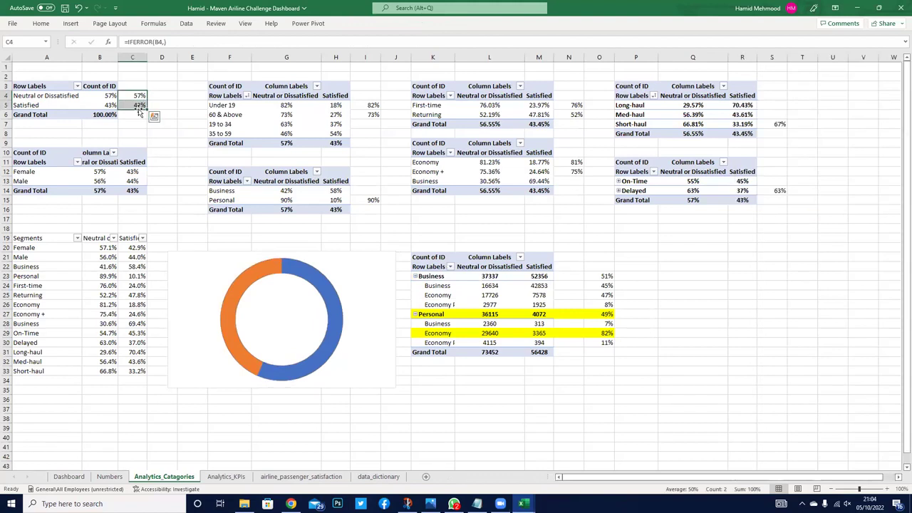
{"action": "left_click", "coordinate": [69, 476]}
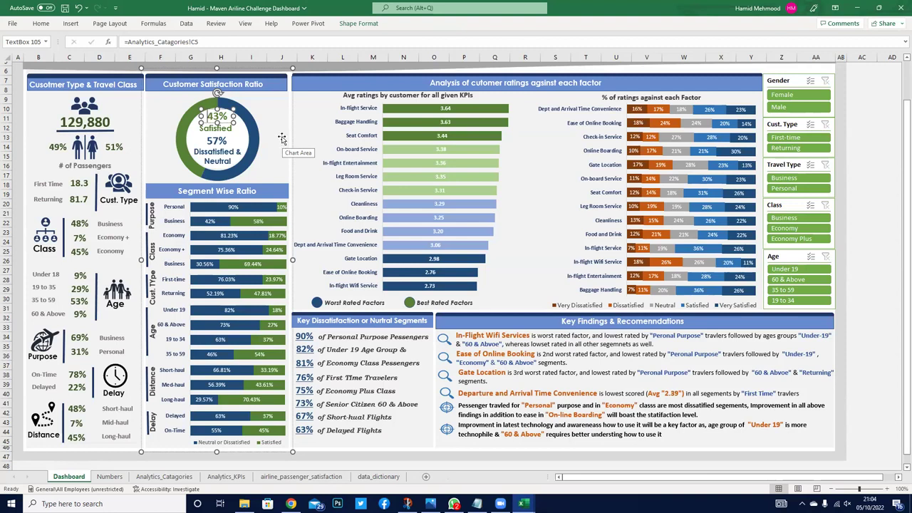
{"action": "left_click", "coordinate": [277, 126]}
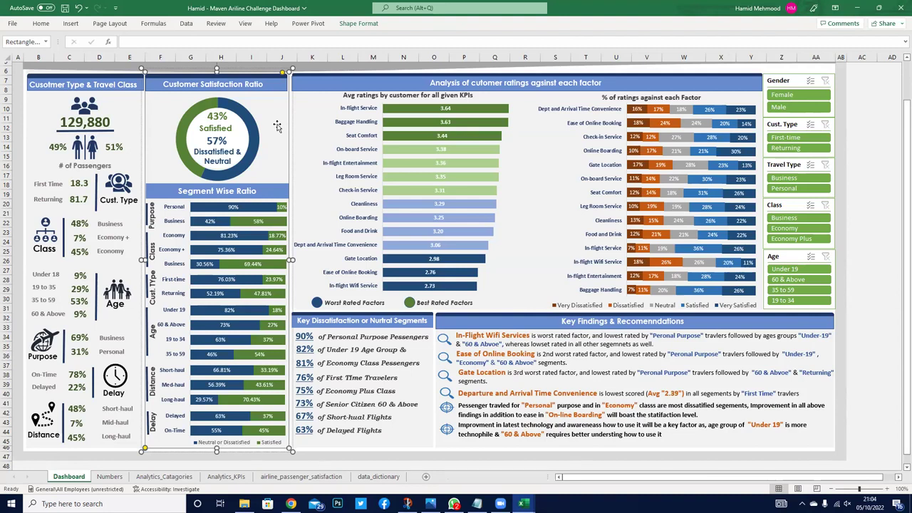
- Try the First-time Cust. Type filter, clear it, inspect the Segment Wise Ratio chart, return to Analytics_Catagories
{"action": "left_click", "coordinate": [796, 140]}
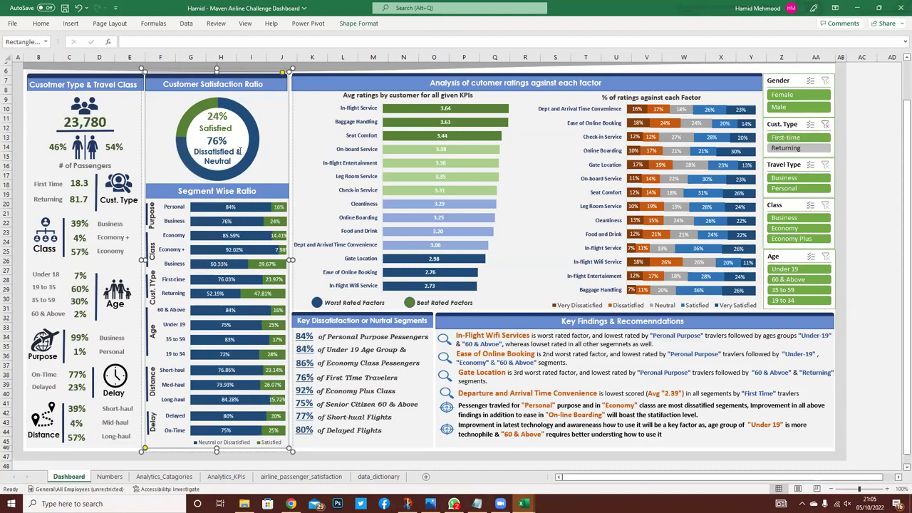
{"action": "left_click", "coordinate": [826, 124]}
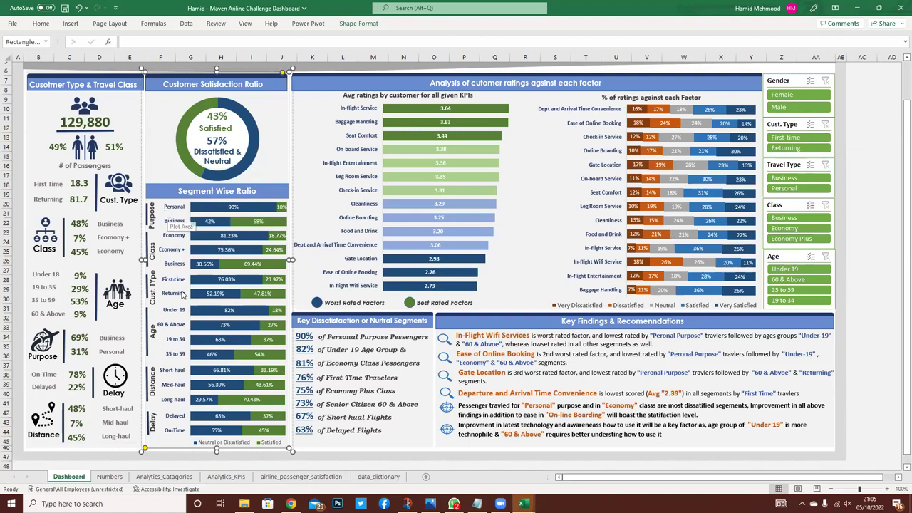
{"action": "left_click", "coordinate": [191, 216]}
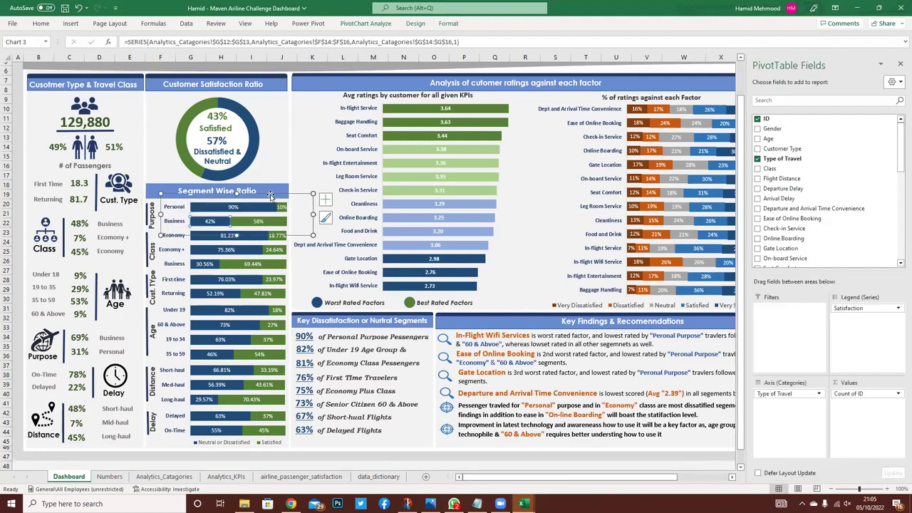
{"action": "left_click_drag", "start_coordinate": [271, 195], "coordinate": [274, 193]}
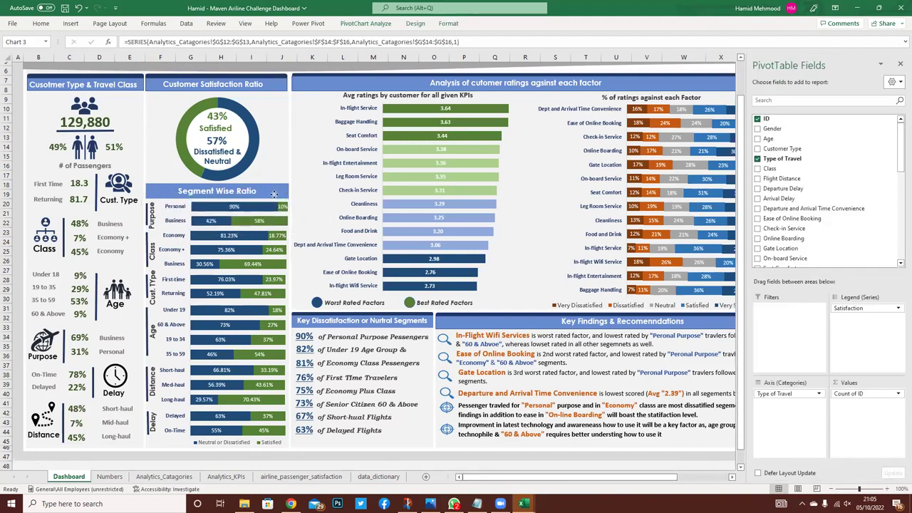
{"action": "left_click", "coordinate": [272, 193]}
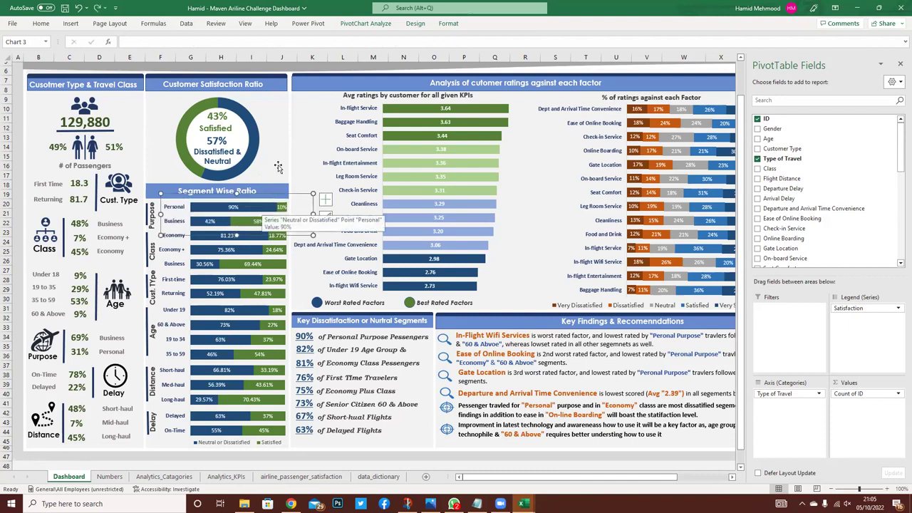
{"action": "left_click", "coordinate": [278, 167]}
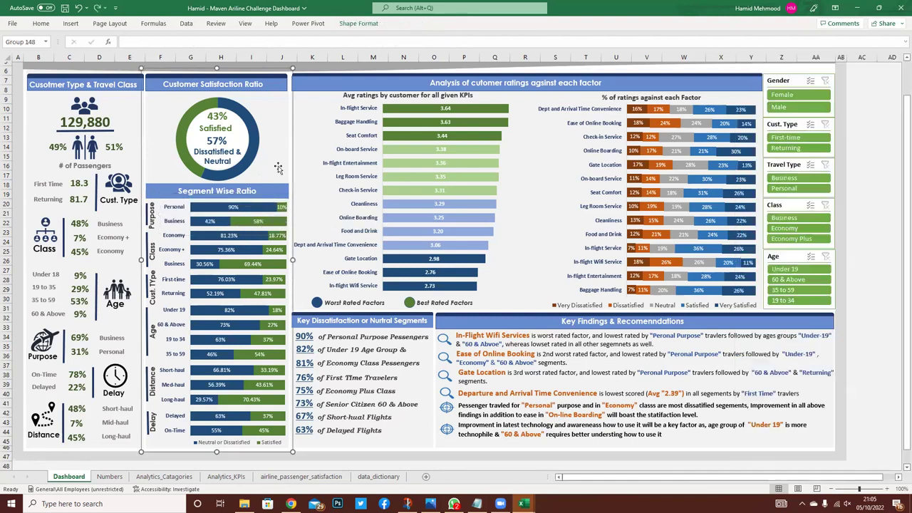
{"action": "left_click", "coordinate": [168, 478]}
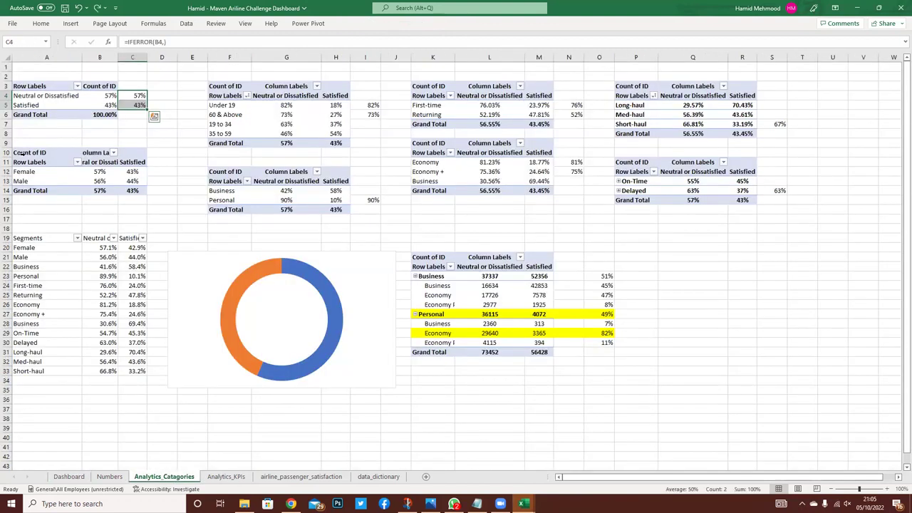
- Select and copy the Segments table A19:C33
{"action": "left_click", "coordinate": [21, 152]}
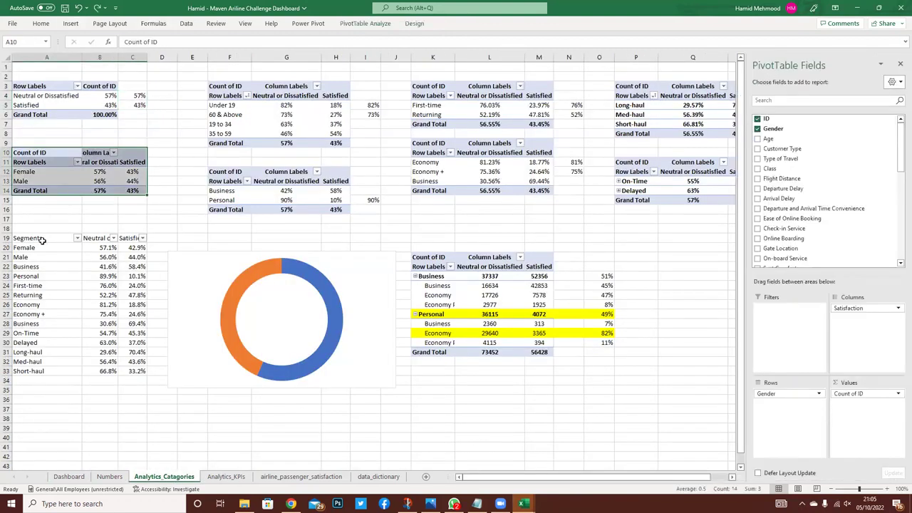
{"action": "left_click_drag", "start_coordinate": [23, 239], "coordinate": [24, 249]}
{"action": "left_click_drag", "start_coordinate": [69, 270], "coordinate": [126, 367]}
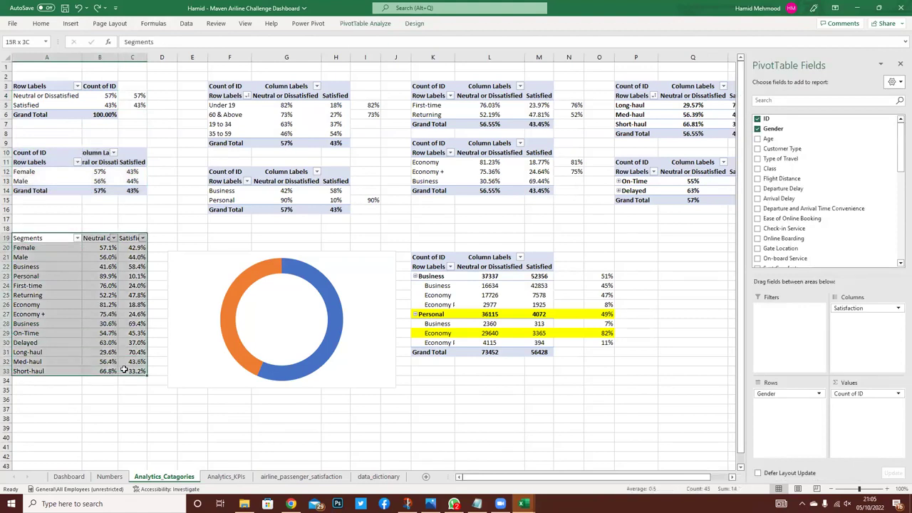
{"action": "key", "text": "ctrl+c"}
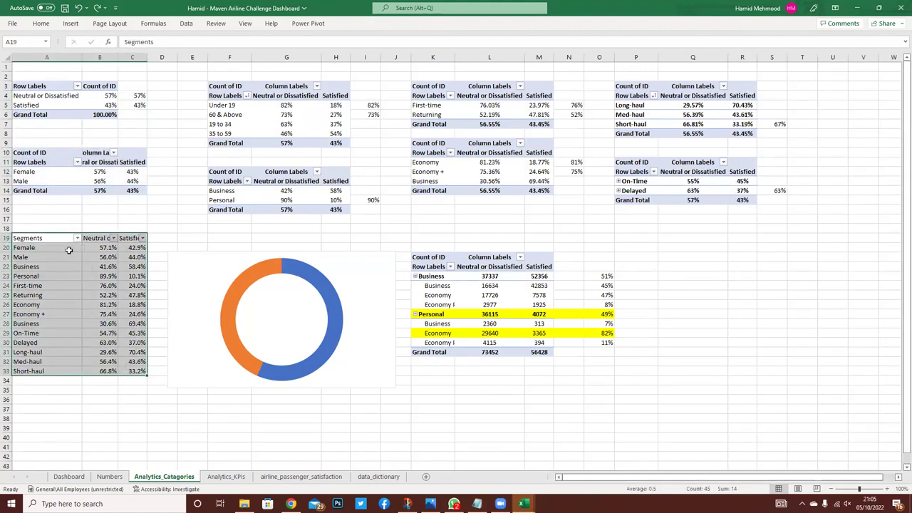
- Insert a stacked bar PivotChart of the gender satisfaction pivot with field buttons hidden
{"action": "left_click", "coordinate": [22, 152]}
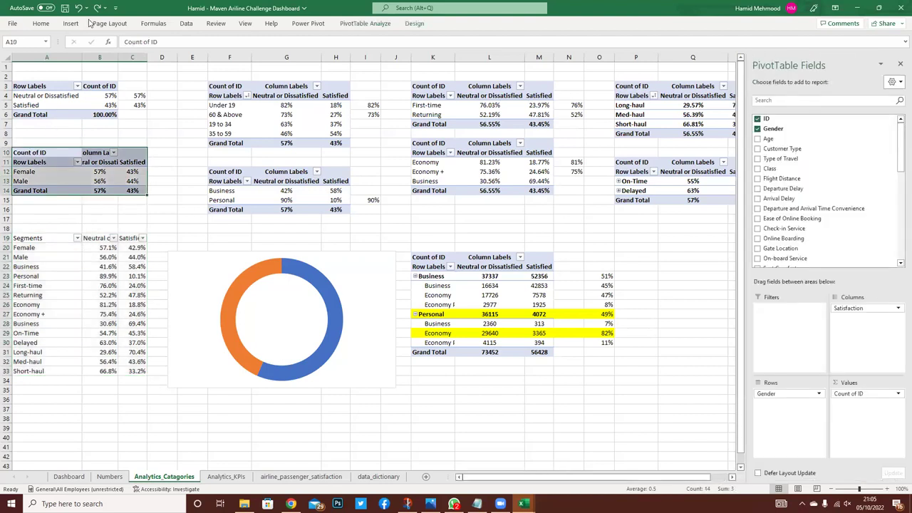
{"action": "left_click", "coordinate": [71, 25]}
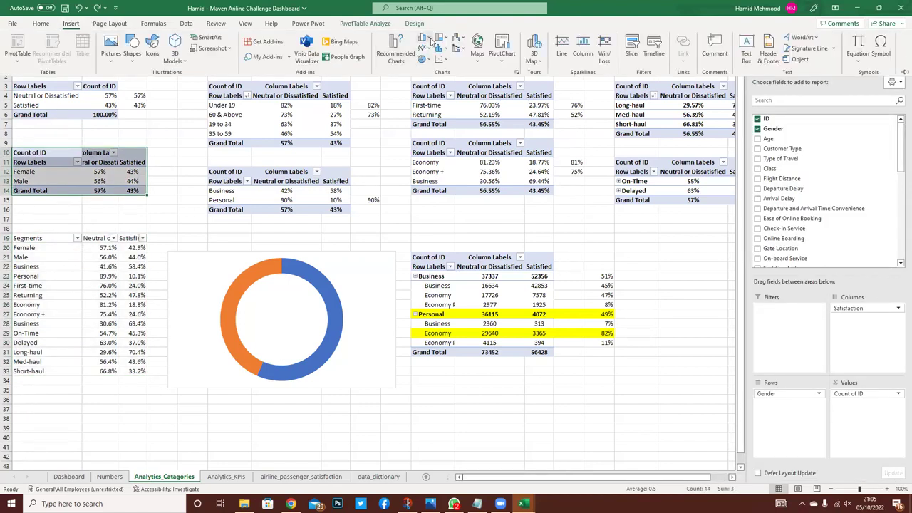
{"action": "left_click", "coordinate": [429, 39]}
{"action": "left_click", "coordinate": [456, 163]}
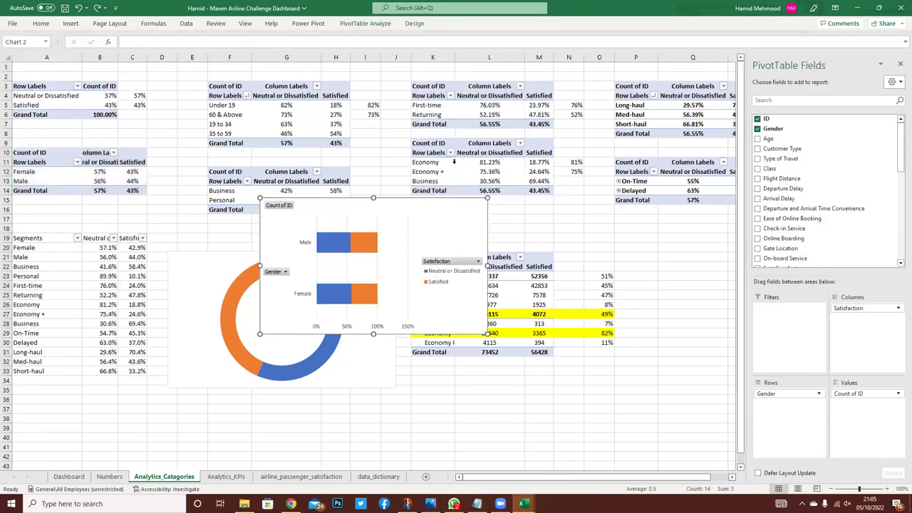
{"action": "right_click", "coordinate": [279, 206]}
{"action": "left_click", "coordinate": [334, 312]}
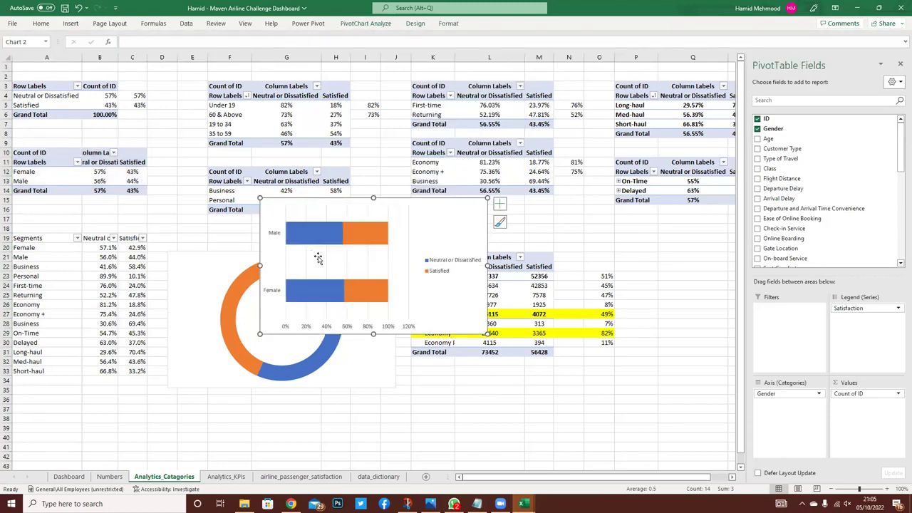
- Remove the bar chart's axes, gridlines and legend
{"action": "left_click", "coordinate": [499, 204]}
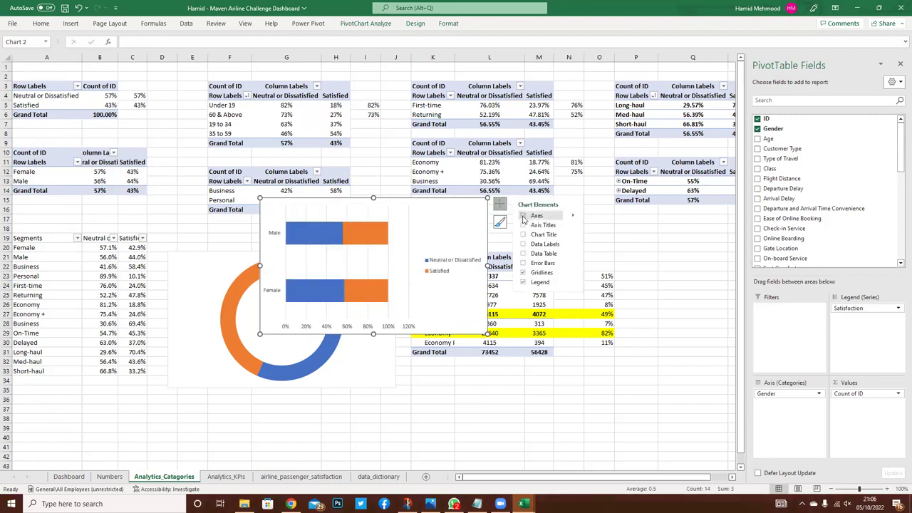
{"action": "left_click", "coordinate": [523, 216]}
{"action": "left_click", "coordinate": [523, 273]}
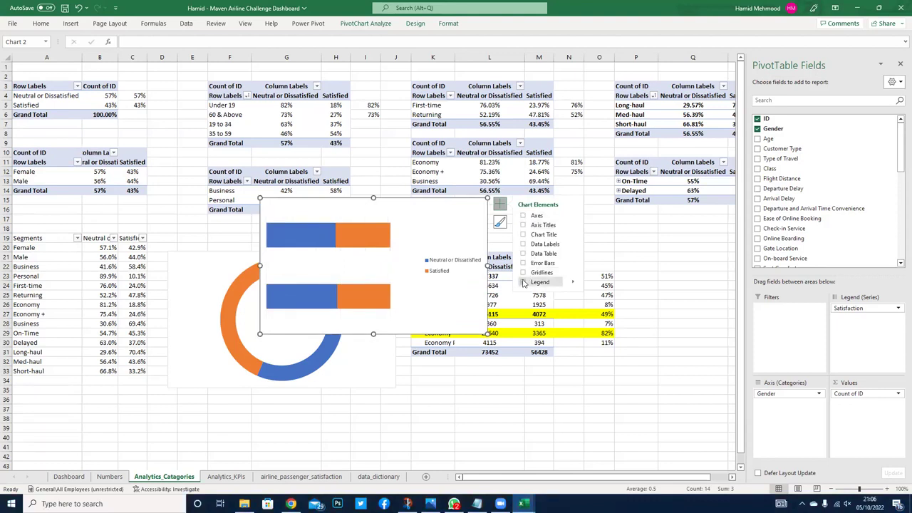
{"action": "left_click", "coordinate": [523, 282]}
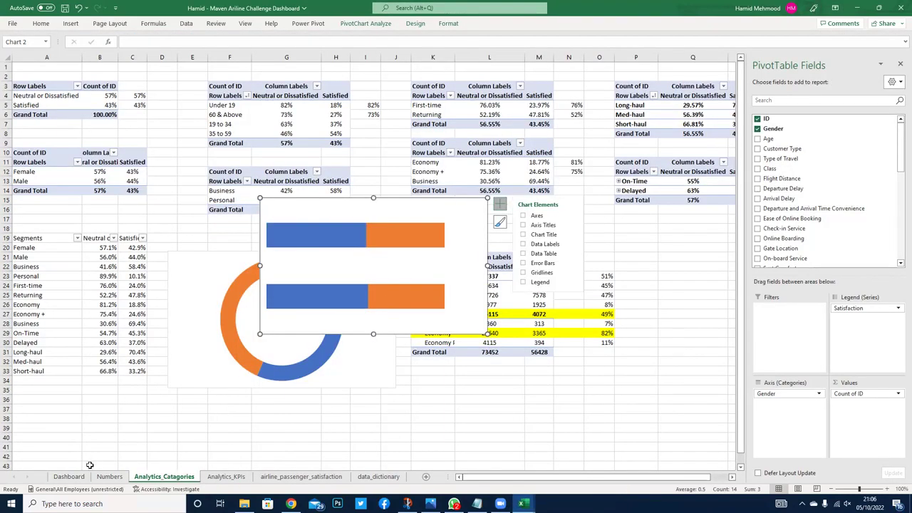
- Glance at the Dashboard sheet, then make the new bar chart shorter
{"action": "left_click", "coordinate": [67, 479]}
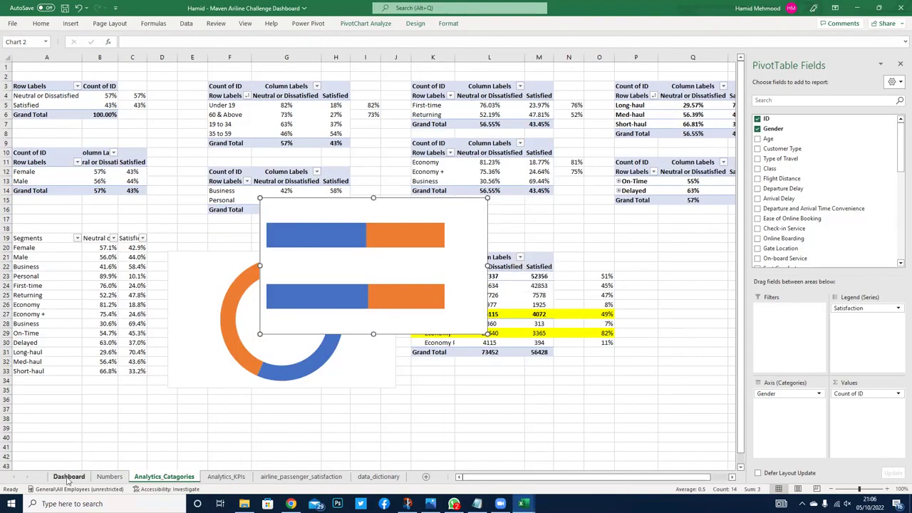
{"action": "left_click", "coordinate": [69, 479]}
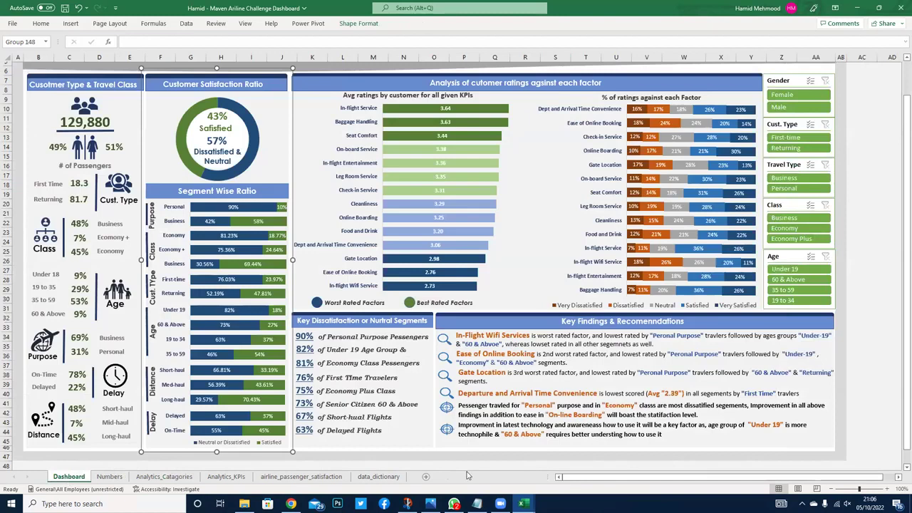
{"action": "left_click", "coordinate": [180, 477]}
{"action": "left_click_drag", "start_coordinate": [373, 330], "coordinate": [376, 272]}
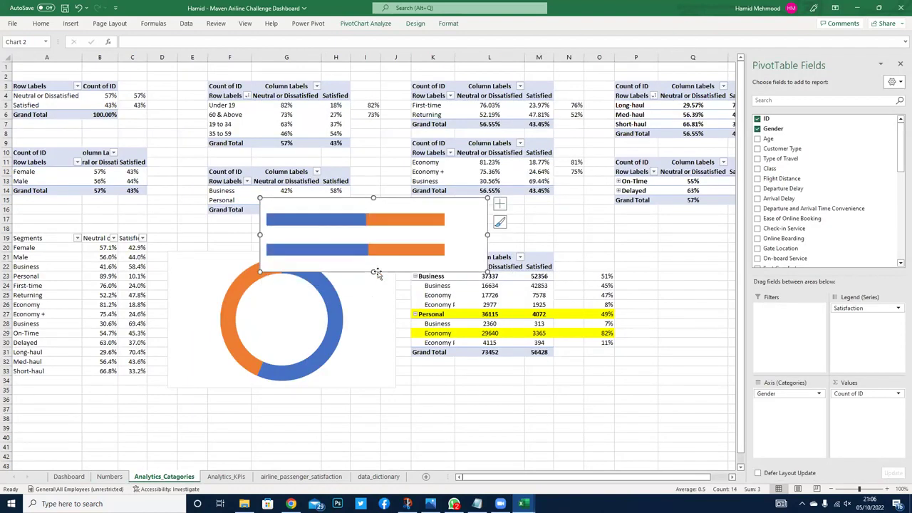
- Select the Segments table A19:C33 and check the contents of A20 and B20
{"action": "left_click", "coordinate": [21, 240]}
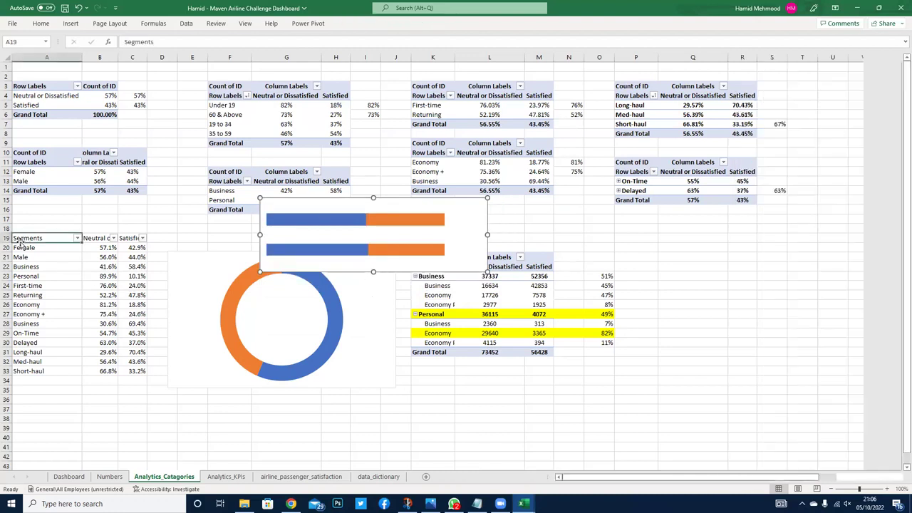
{"action": "left_click_drag", "start_coordinate": [22, 240], "coordinate": [125, 367]}
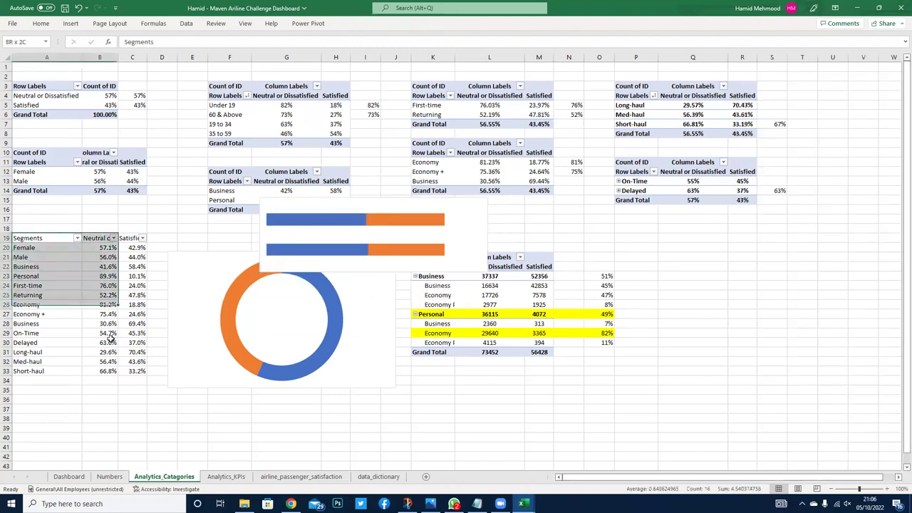
{"action": "left_click", "coordinate": [23, 249]}
{"action": "left_click", "coordinate": [100, 248]}
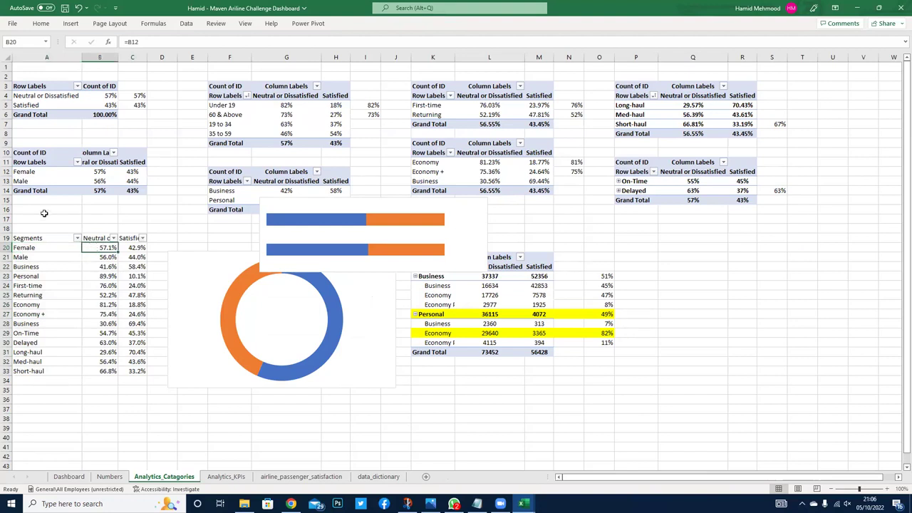
- Compare overall satisfaction percentages B4:B5 with the Female and Male rows' labels and percentages
{"action": "left_click_drag", "start_coordinate": [106, 96], "coordinate": [108, 102]}
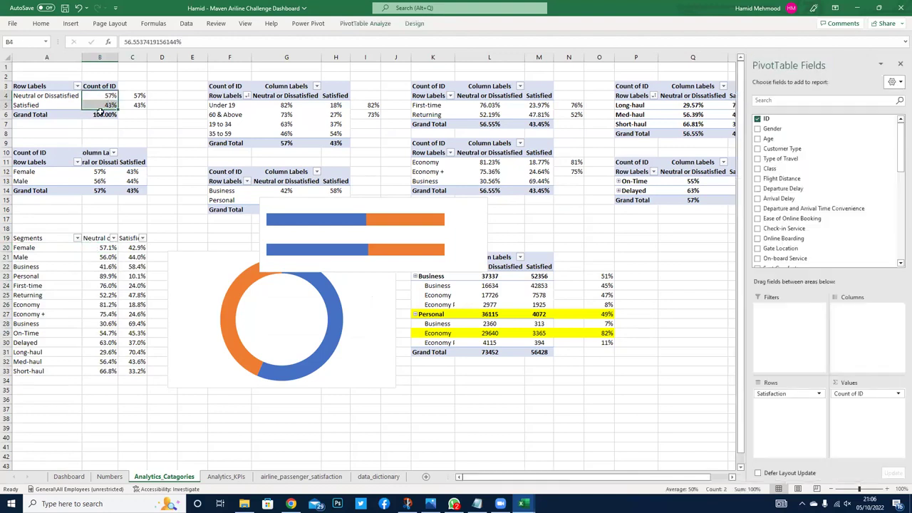
{"action": "left_click", "coordinate": [44, 248]}
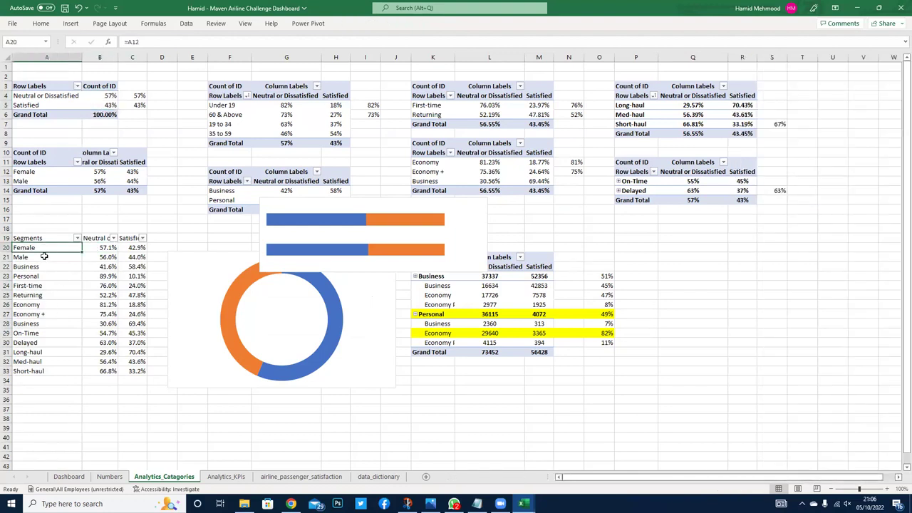
{"action": "left_click_drag", "start_coordinate": [45, 248], "coordinate": [44, 256]}
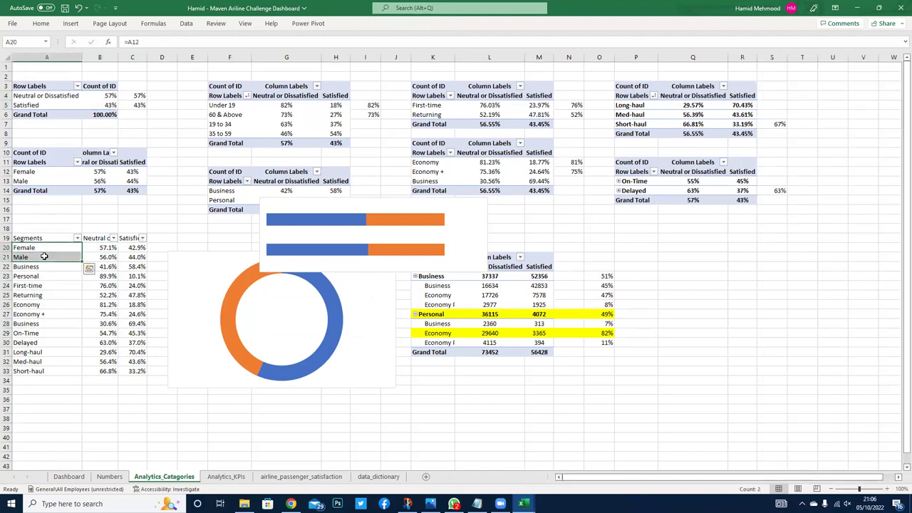
{"action": "left_click_drag", "start_coordinate": [107, 248], "coordinate": [135, 256]}
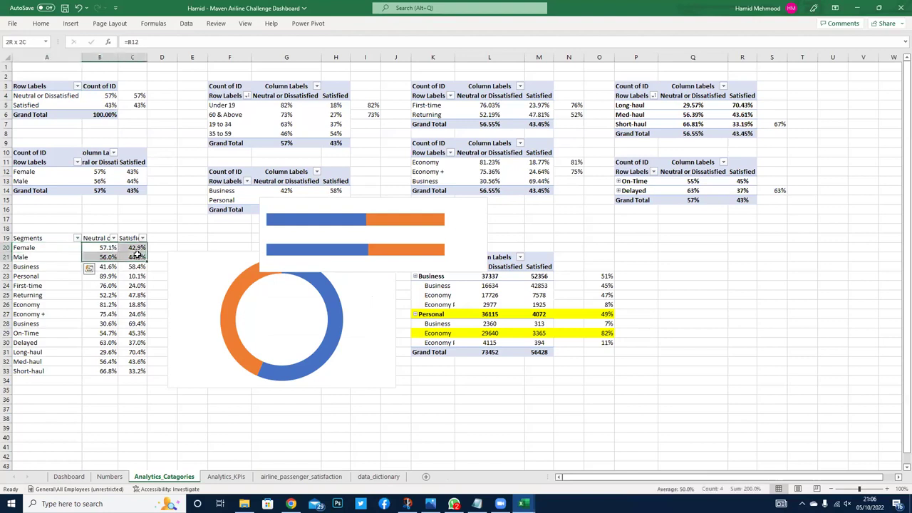
{"action": "left_click", "coordinate": [27, 247]}
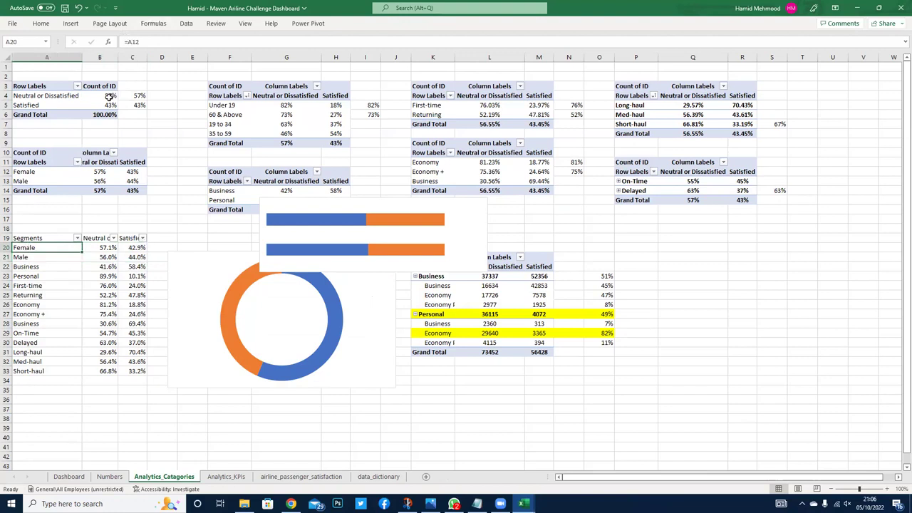
- Inspect the formulas behind cells B20 and C20
{"action": "mouse_move", "coordinate": [108, 97]}
{"action": "mouse_move", "coordinate": [101, 172]}
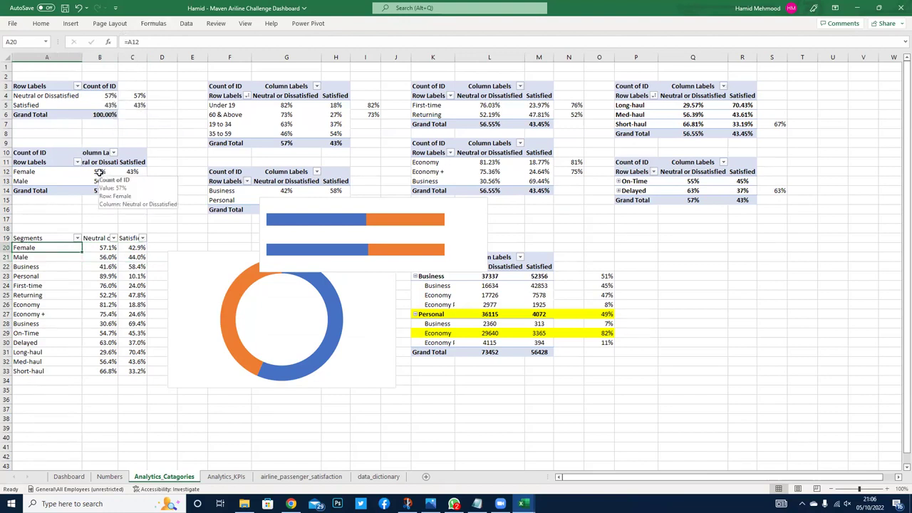
{"action": "left_click", "coordinate": [103, 248]}
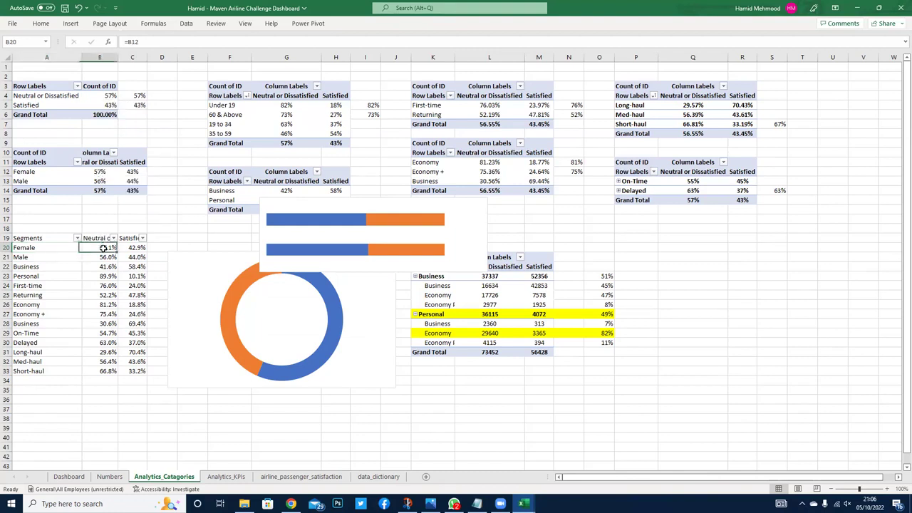
{"action": "left_click", "coordinate": [134, 247]}
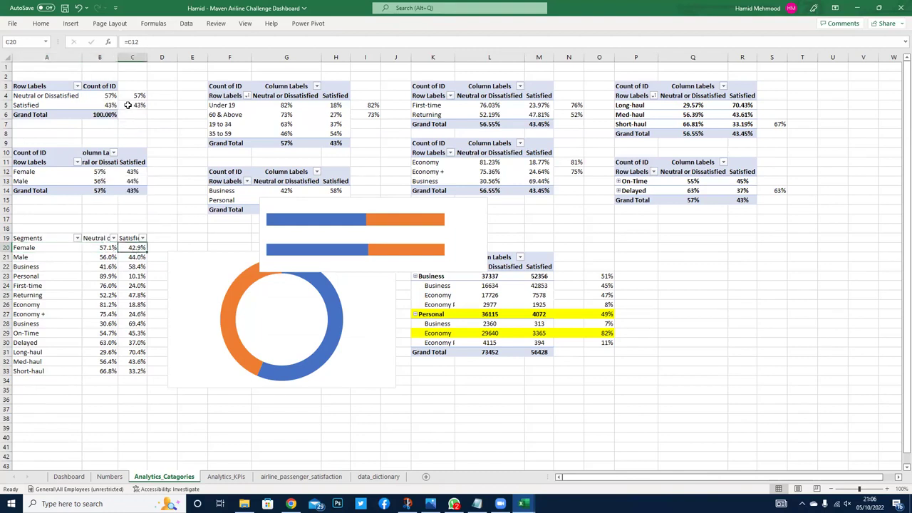
{"action": "mouse_move", "coordinate": [113, 174]}
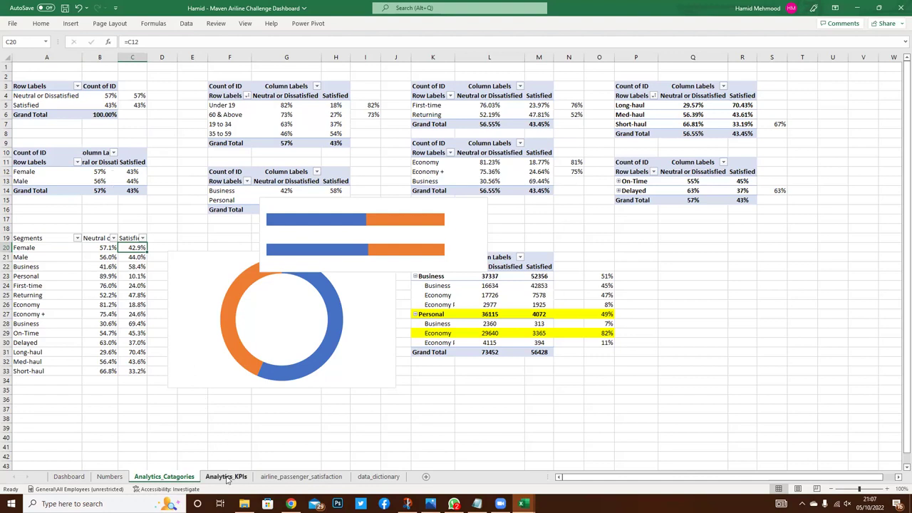
- Move the bar chart off the Personal row and shrink it
{"action": "left_click_drag", "start_coordinate": [346, 203], "coordinate": [297, 221]}
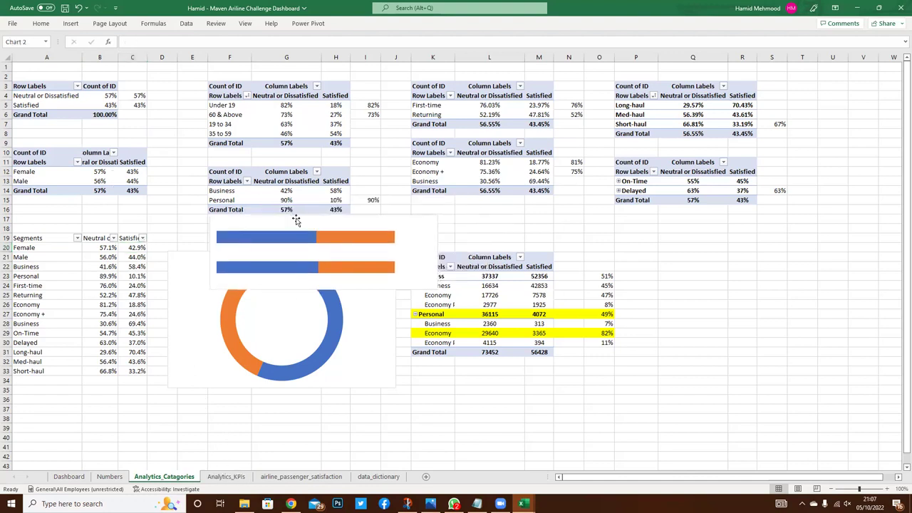
{"action": "left_click_drag", "start_coordinate": [434, 290], "coordinate": [419, 267]}
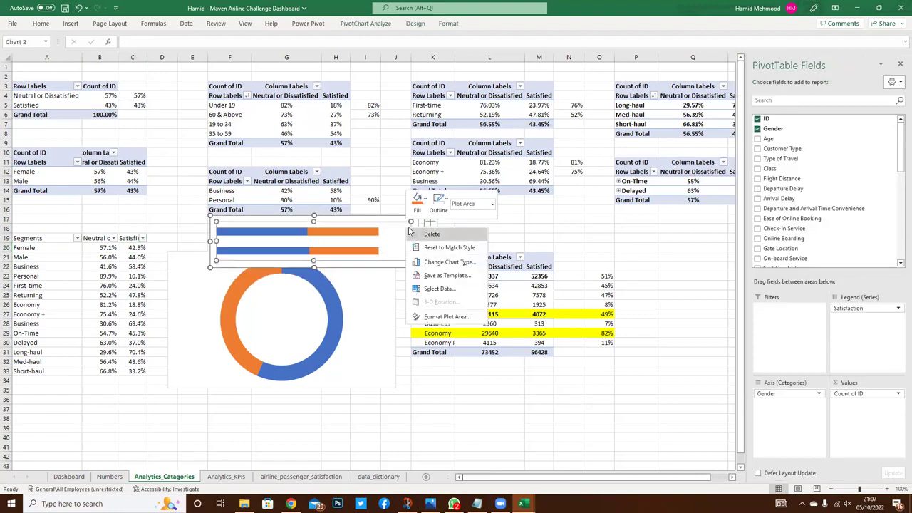
{"action": "key", "text": "Escape"}
{"action": "left_click", "coordinate": [392, 219]}
- Give the bar chart No Fill and No Outline
{"action": "left_click", "coordinate": [449, 23]}
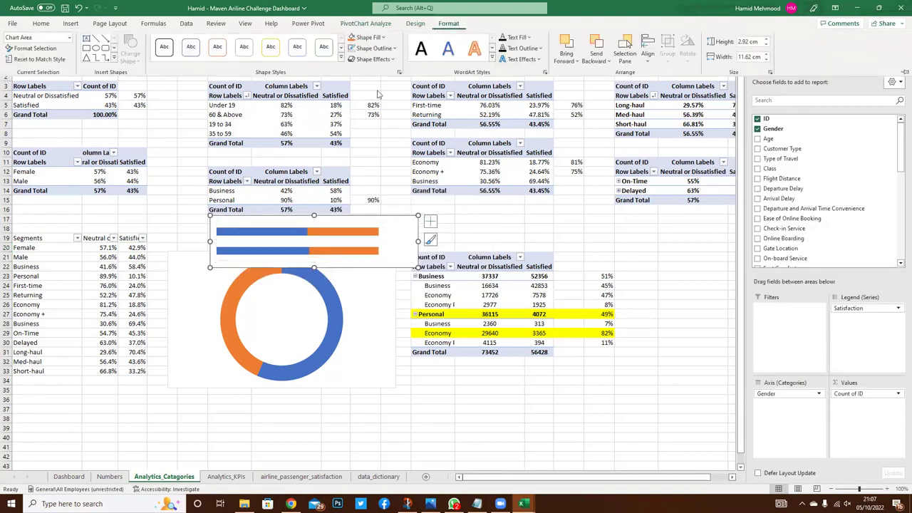
{"action": "left_click", "coordinate": [368, 37]}
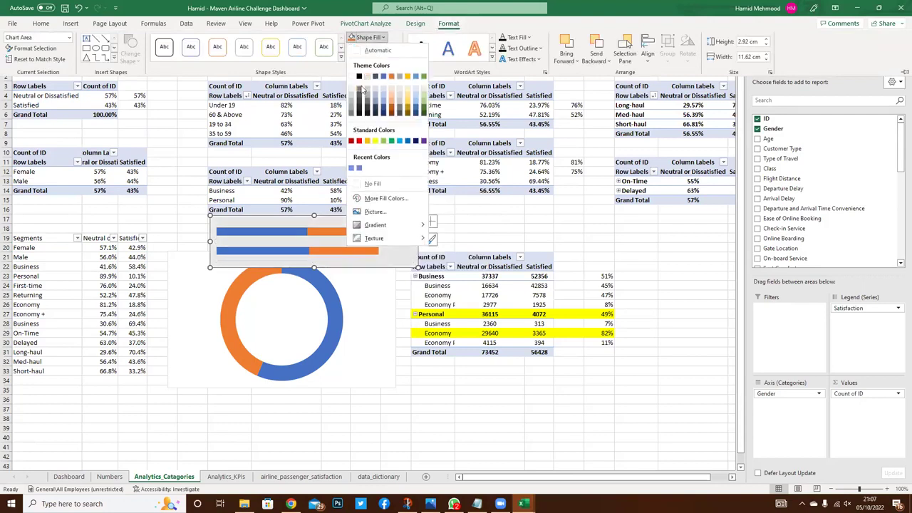
{"action": "left_click", "coordinate": [373, 47]}
{"action": "left_click", "coordinate": [361, 194]}
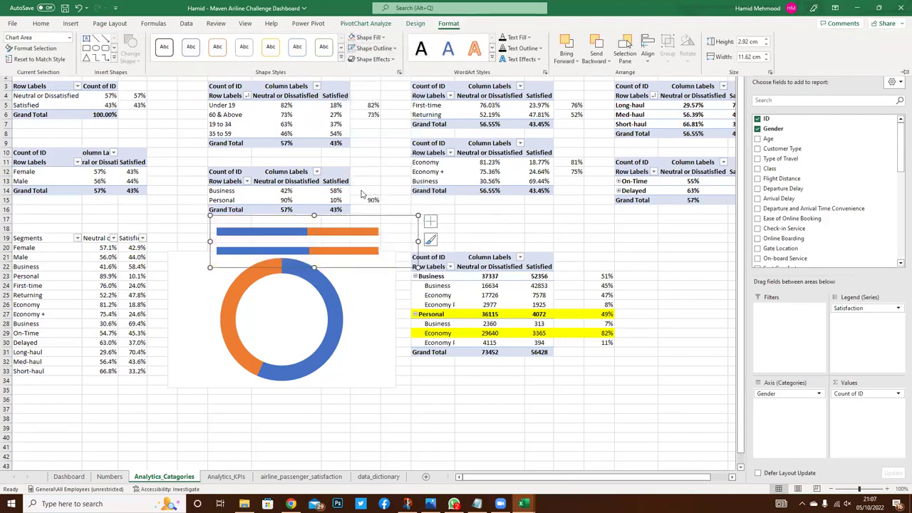
{"action": "left_click", "coordinate": [365, 219]}
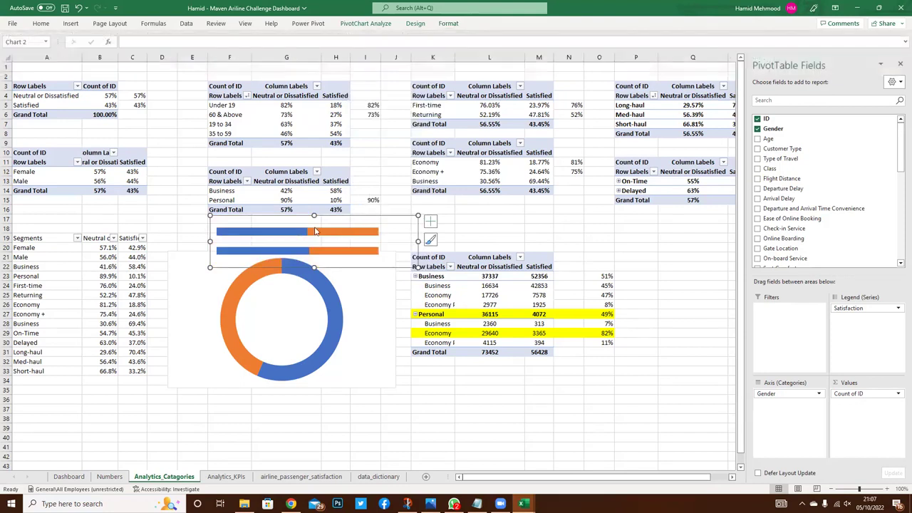
- Turn on percentage data labels, then select the Neutral or Dissatisfied bar series
{"action": "left_click", "coordinate": [430, 222]}
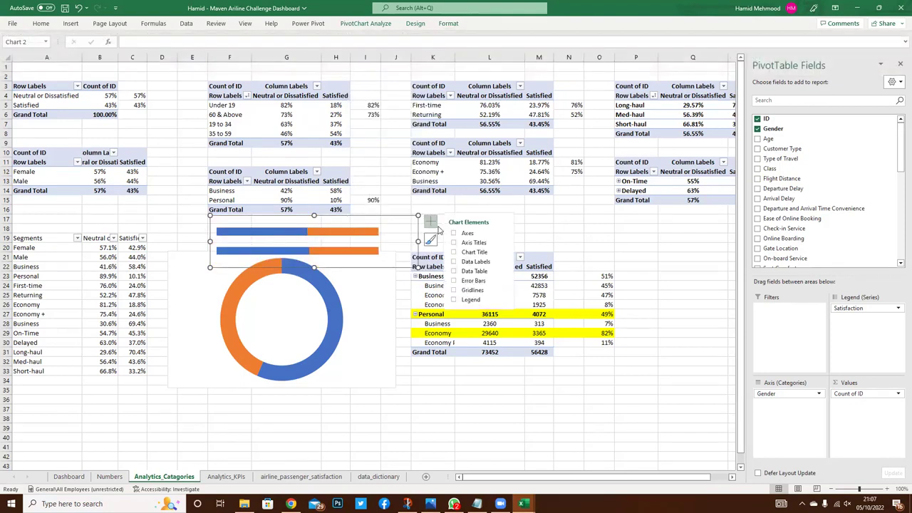
{"action": "left_click", "coordinate": [453, 262]}
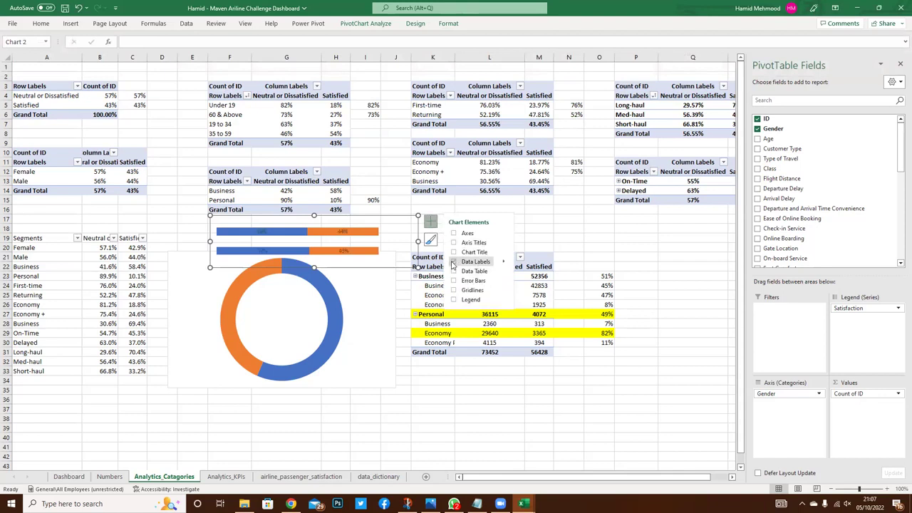
{"action": "left_click", "coordinate": [343, 233]}
{"action": "left_click", "coordinate": [397, 223]}
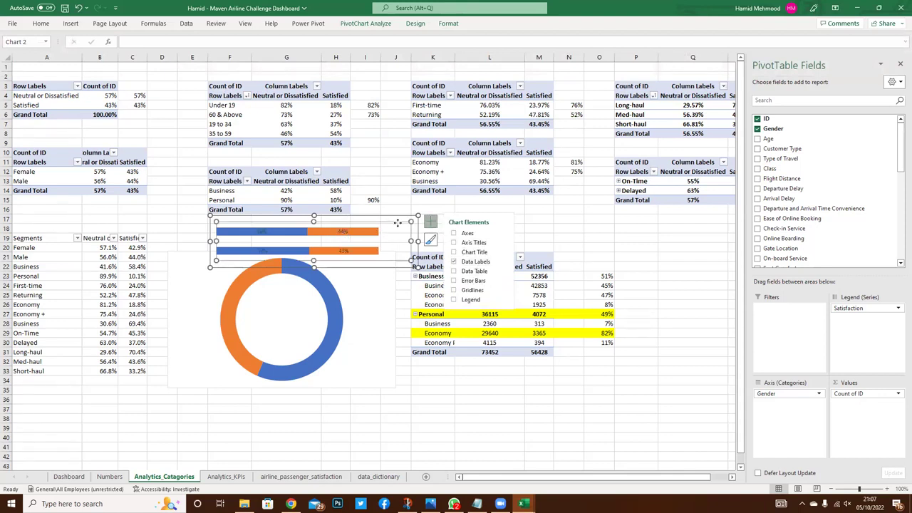
{"action": "left_click", "coordinate": [397, 218]}
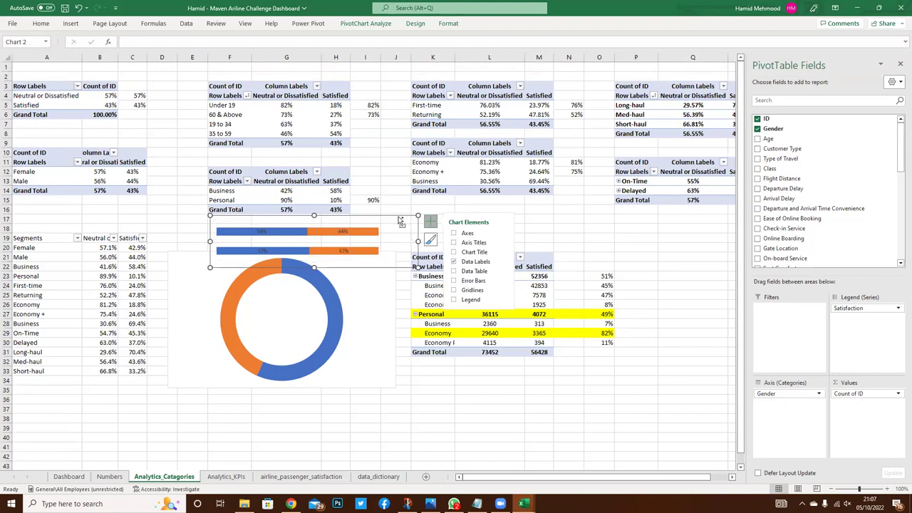
{"action": "left_click", "coordinate": [287, 237]}
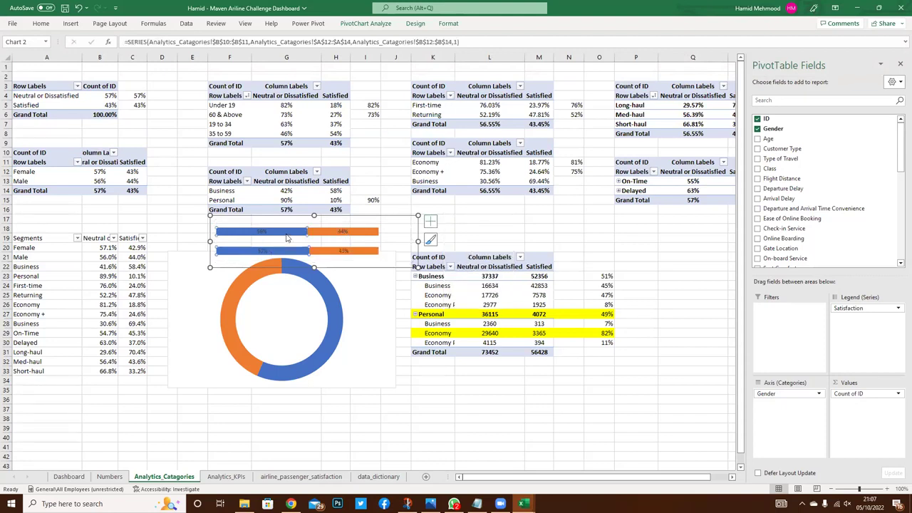
- Fill the Neutral or Dissatisfied bars dark green
{"action": "left_click", "coordinate": [444, 25]}
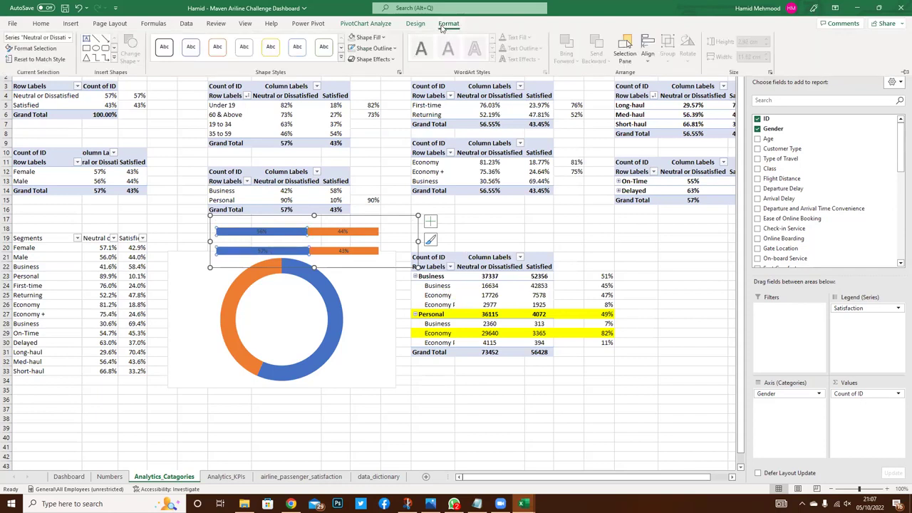
{"action": "left_click", "coordinate": [383, 38]}
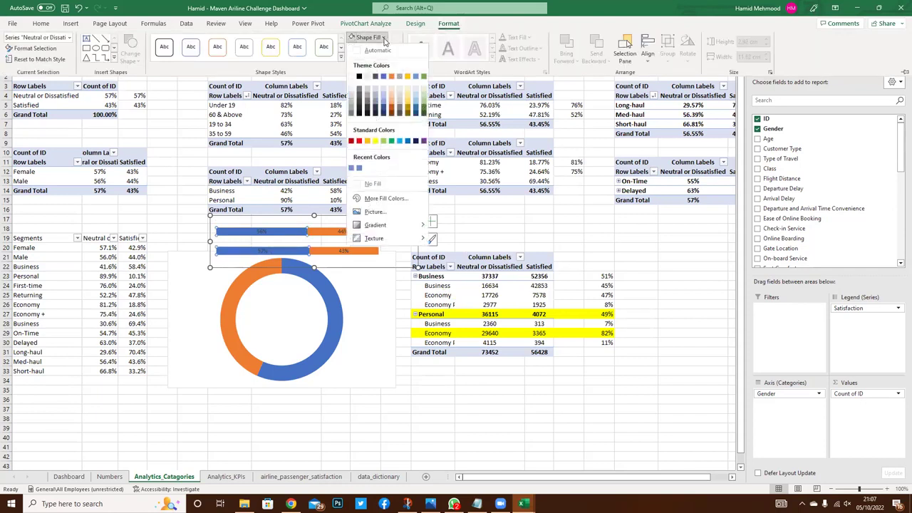
{"action": "left_click", "coordinate": [423, 113]}
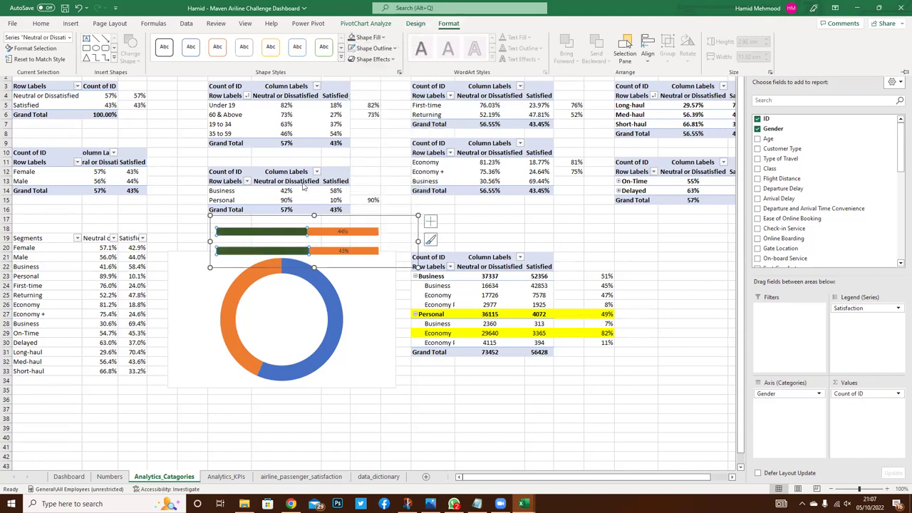
- Fill the Satisfied bars dark blue
{"action": "left_click", "coordinate": [371, 233]}
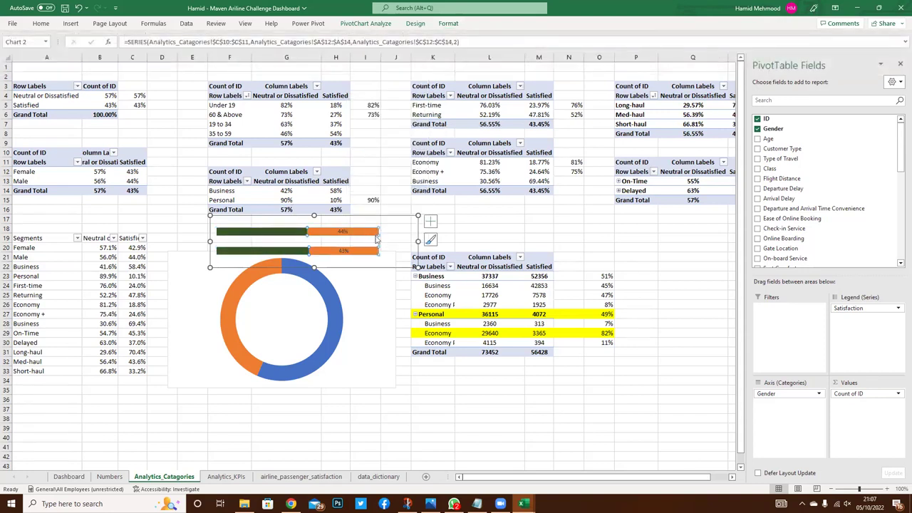
{"action": "left_click", "coordinate": [449, 23]}
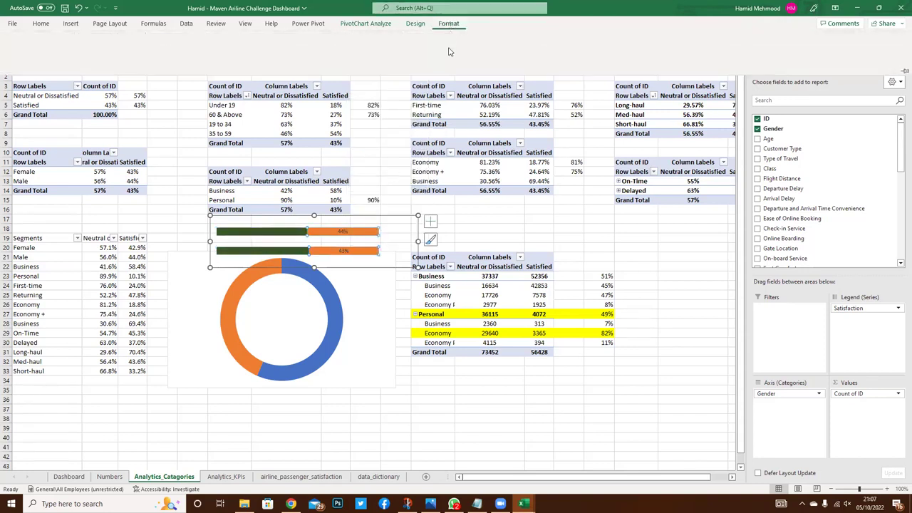
{"action": "left_click", "coordinate": [381, 37]}
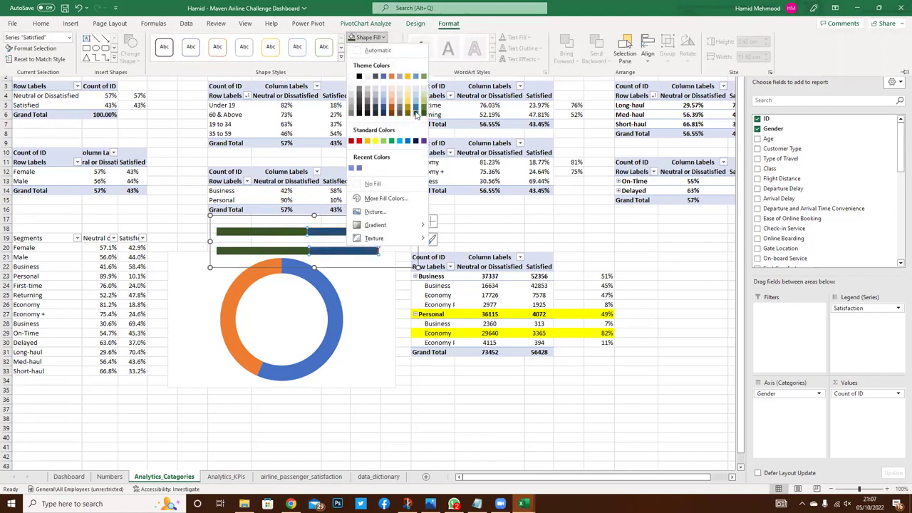
{"action": "left_click", "coordinate": [416, 112]}
{"action": "left_click", "coordinate": [262, 232]}
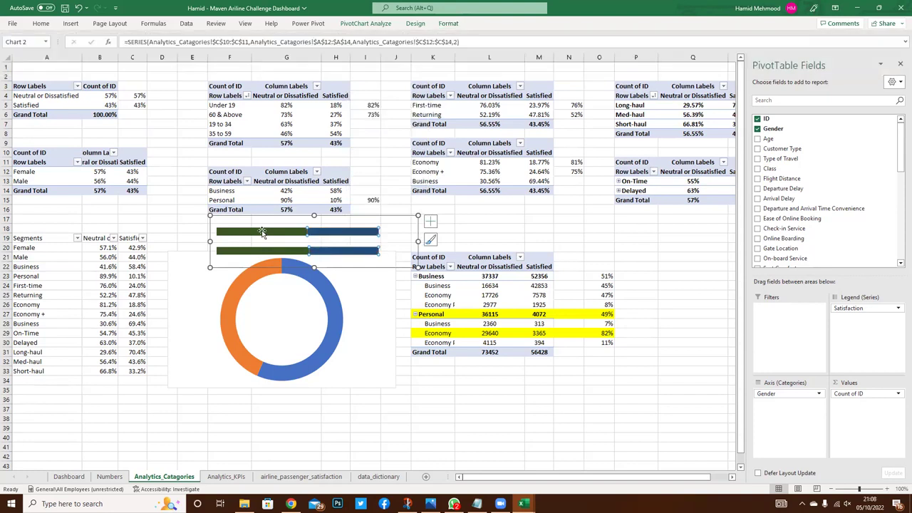
{"action": "left_click", "coordinate": [262, 232]}
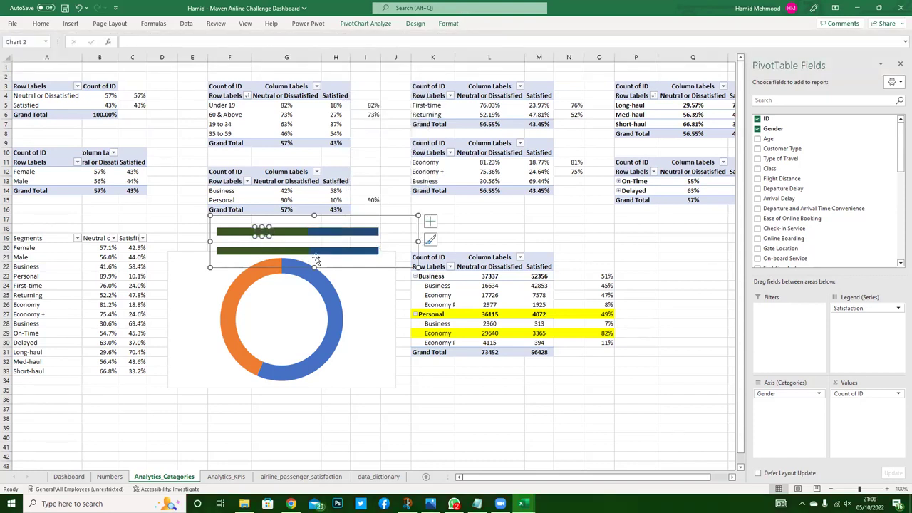
{"action": "left_click", "coordinate": [302, 235]}
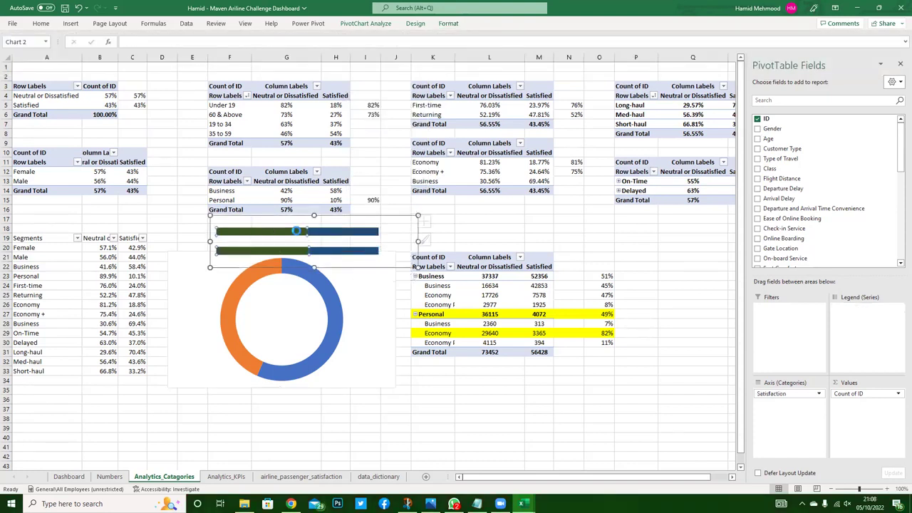
{"action": "left_click", "coordinate": [430, 221]}
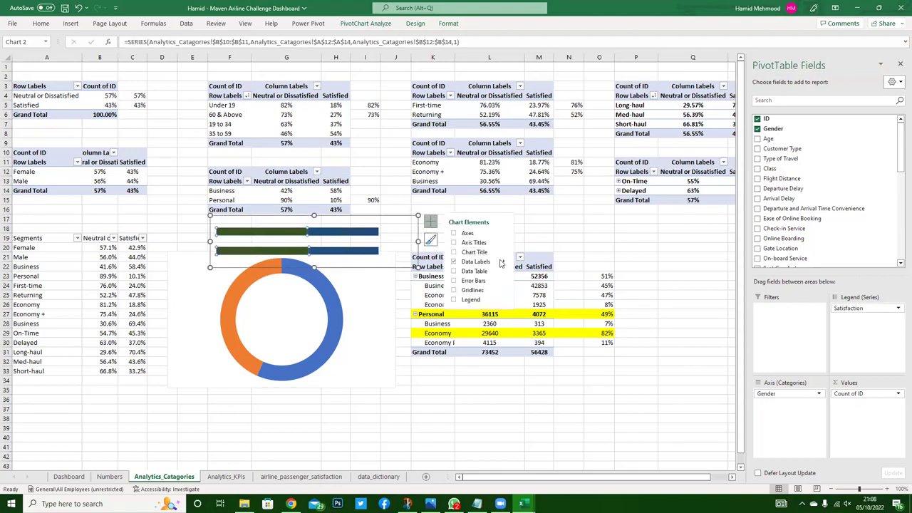
- Open the Format Data Labels pane and browse its fill, border and text settings
{"action": "left_click", "coordinate": [504, 264]}
{"action": "left_click", "coordinate": [541, 314]}
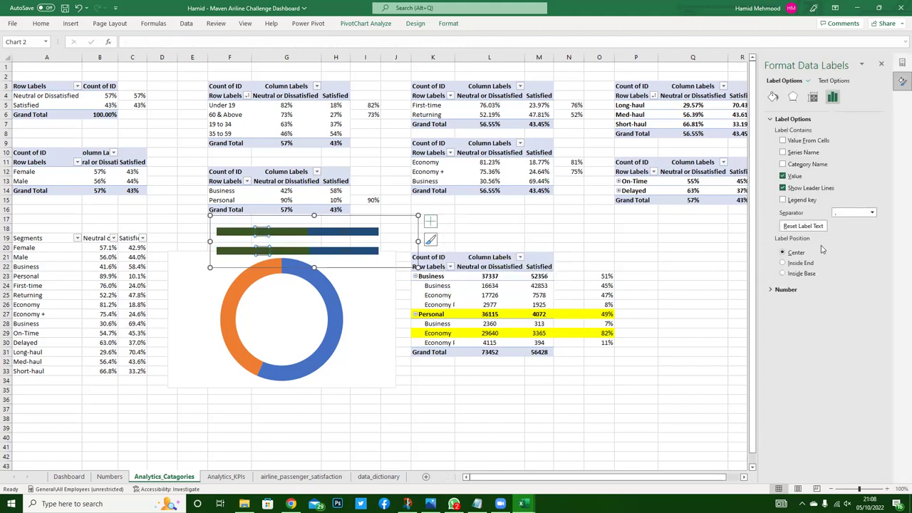
{"action": "left_click", "coordinate": [812, 97]}
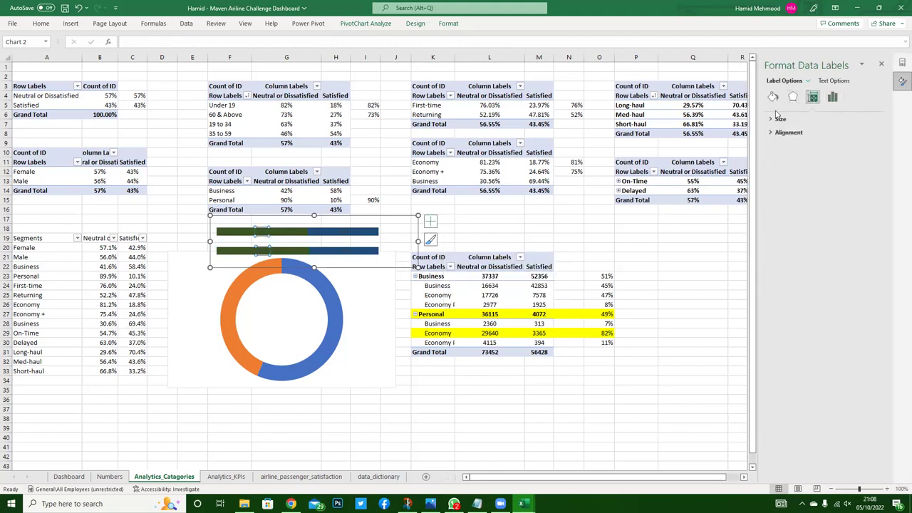
{"action": "left_click", "coordinate": [793, 97]}
{"action": "left_click", "coordinate": [772, 97]}
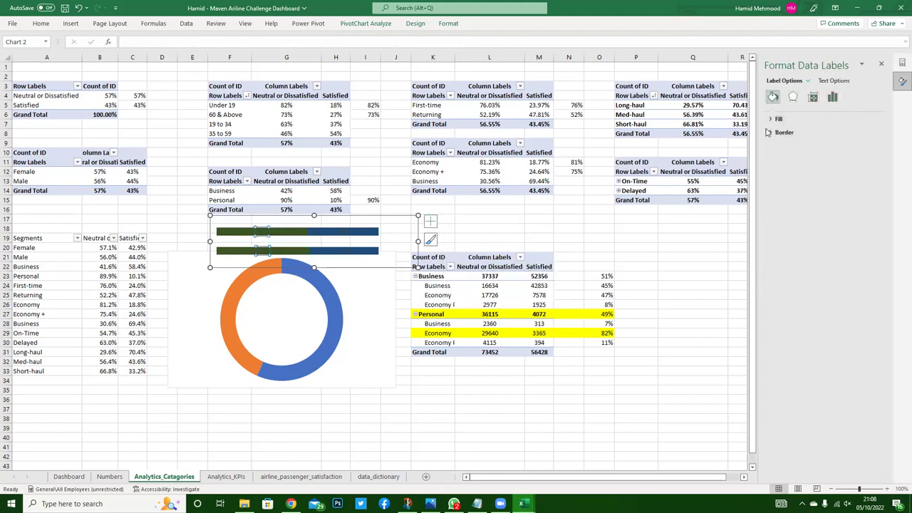
{"action": "left_click", "coordinate": [777, 119]}
{"action": "left_click", "coordinate": [783, 203]}
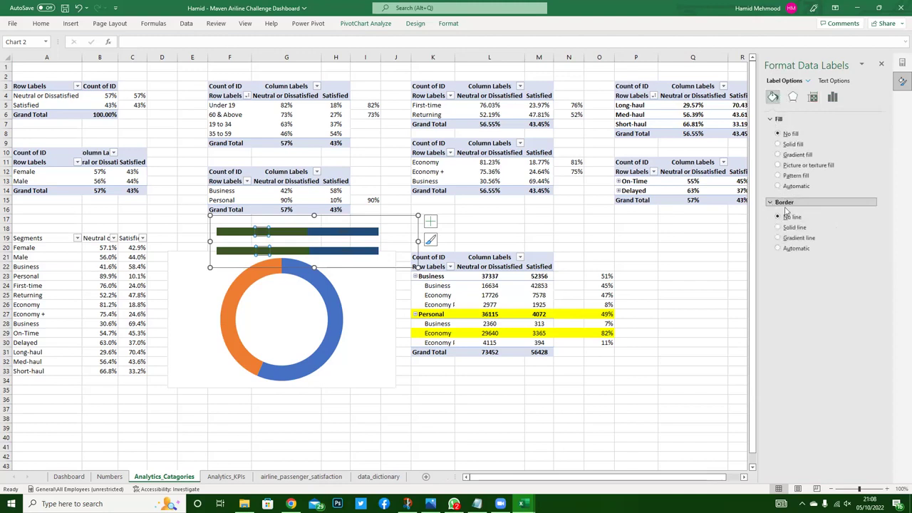
{"action": "left_click", "coordinate": [808, 84]}
{"action": "left_click", "coordinate": [833, 81]}
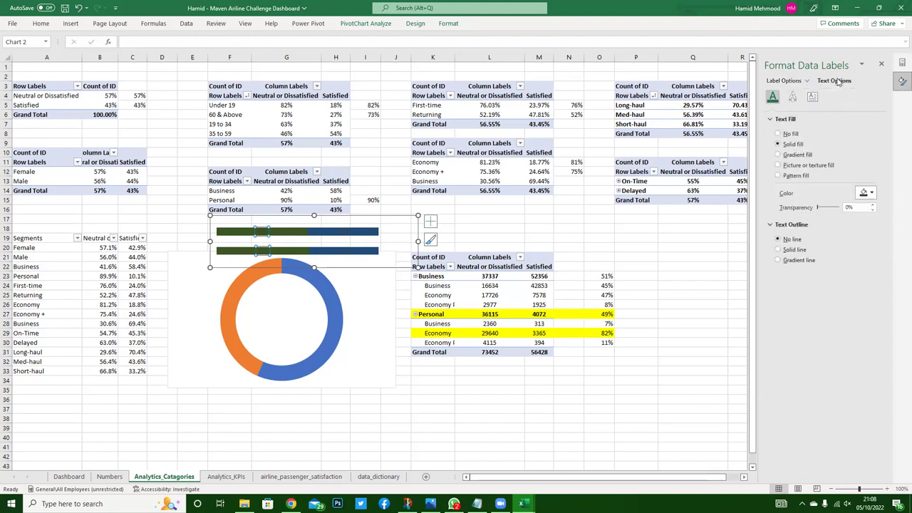
- Make the percentage labels on both the green and blue bars white
{"action": "left_click", "coordinate": [873, 193]}
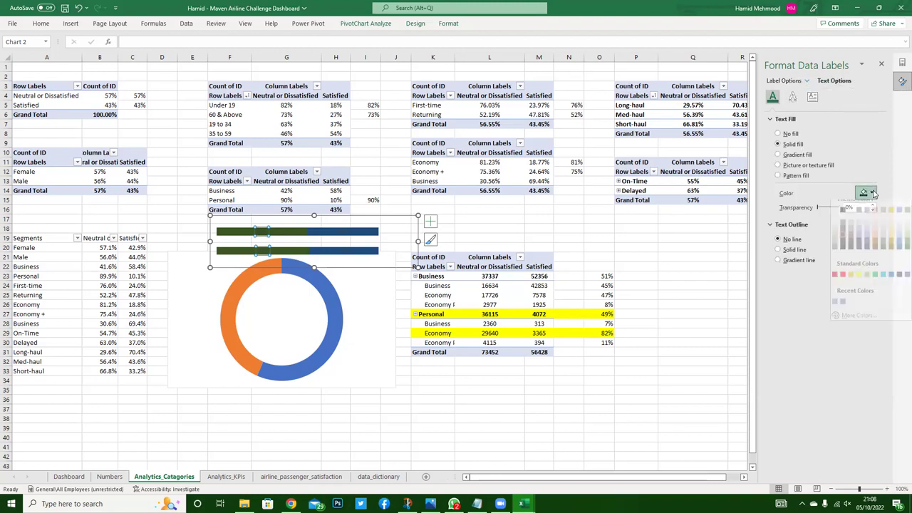
{"action": "left_click", "coordinate": [836, 234]}
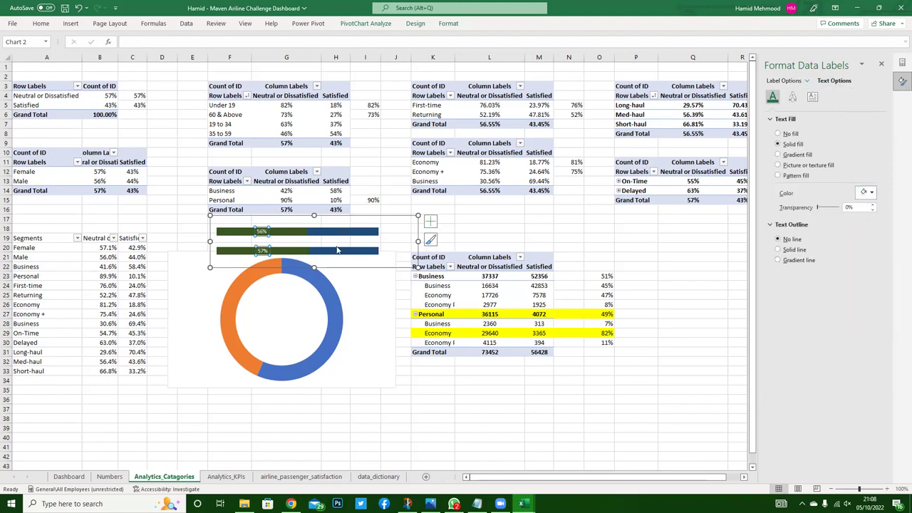
{"action": "left_click", "coordinate": [343, 231]}
{"action": "left_click", "coordinate": [871, 192]}
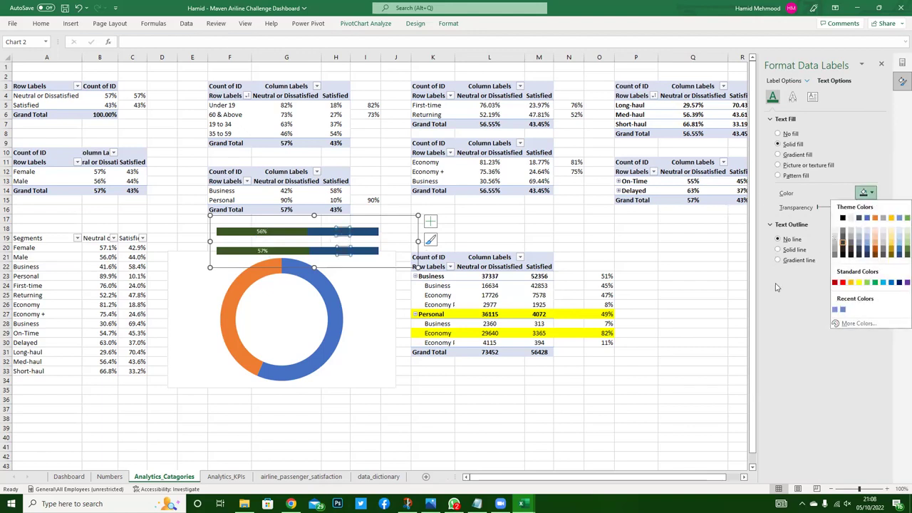
{"action": "left_click", "coordinate": [834, 217]}
- Select the Segments table A19:C33 as the new chart's source
{"action": "left_click", "coordinate": [544, 228]}
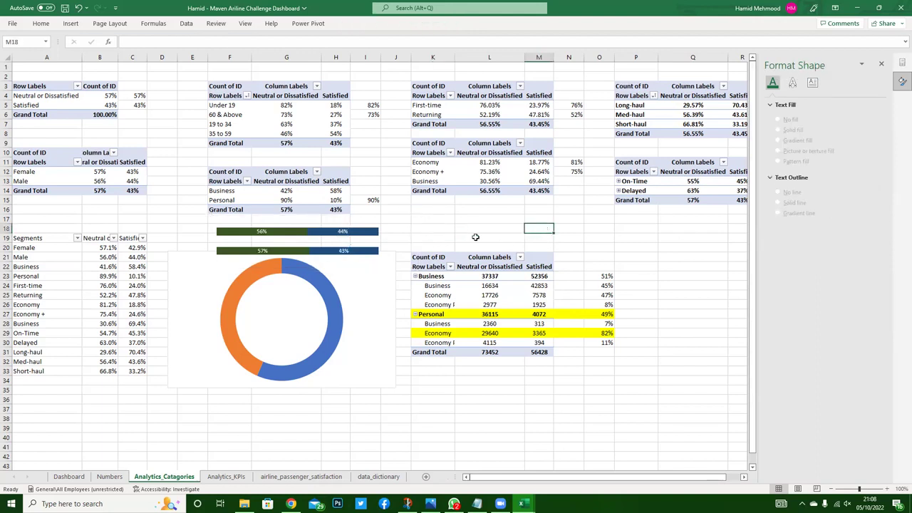
{"action": "mouse_move", "coordinate": [356, 239]}
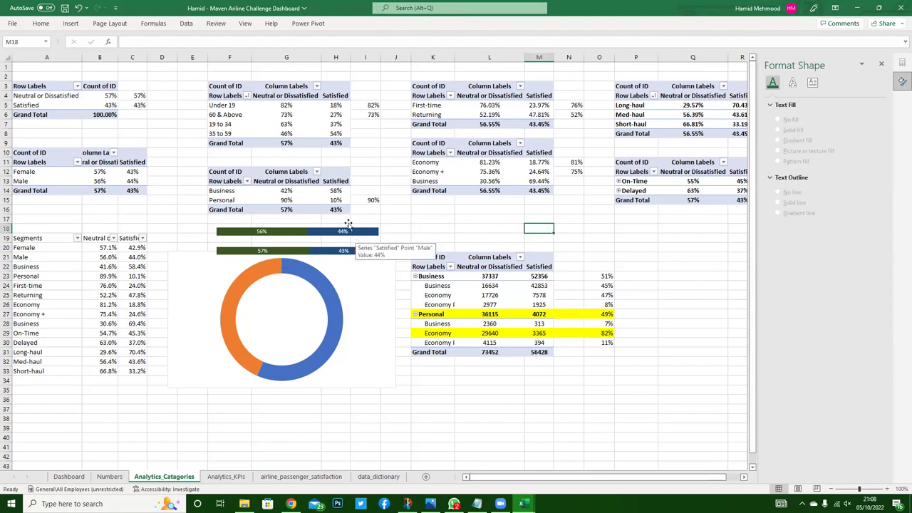
{"action": "mouse_move", "coordinate": [25, 238]}
{"action": "left_mouse_down"}
{"action": "mouse_move", "coordinate": [74, 272]}
{"action": "mouse_move", "coordinate": [126, 367]}
{"action": "left_mouse_up"}
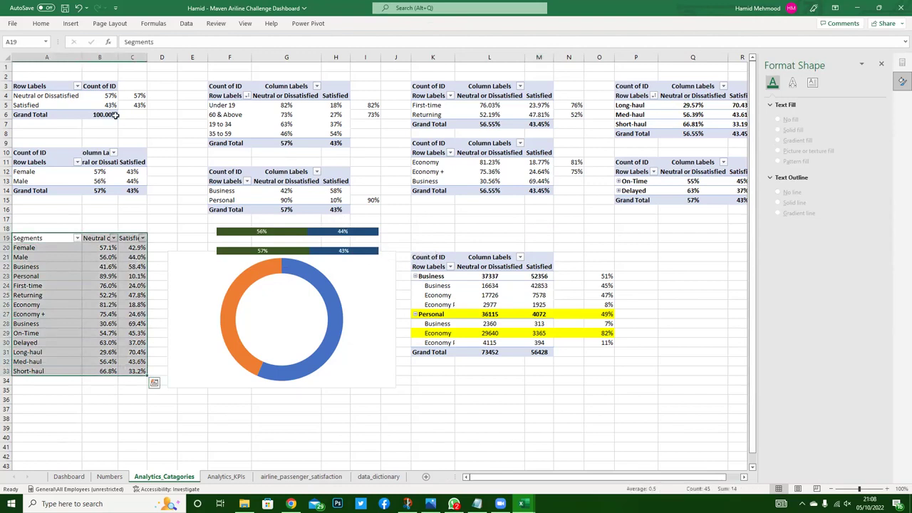
- Insert a 100% stacked bar chart of the segments, placed and resized beside the pivots
{"action": "left_click", "coordinate": [71, 22]}
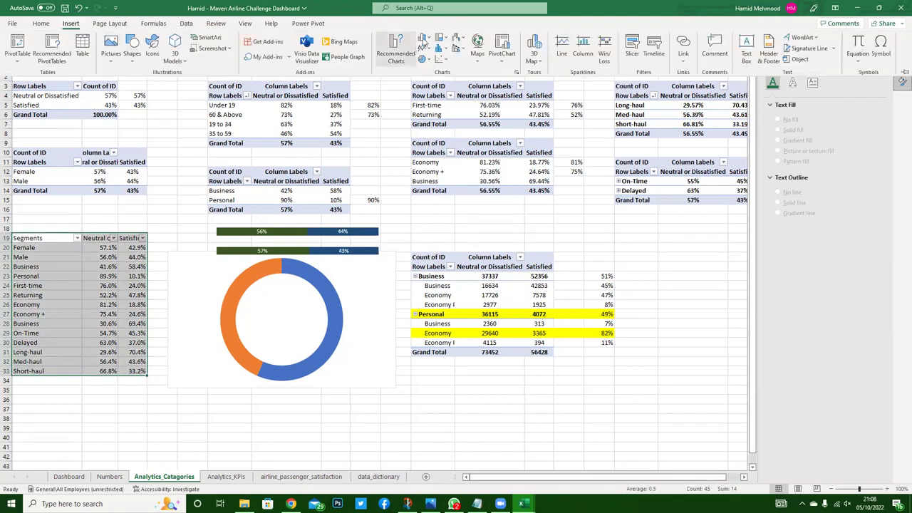
{"action": "left_click", "coordinate": [423, 37]}
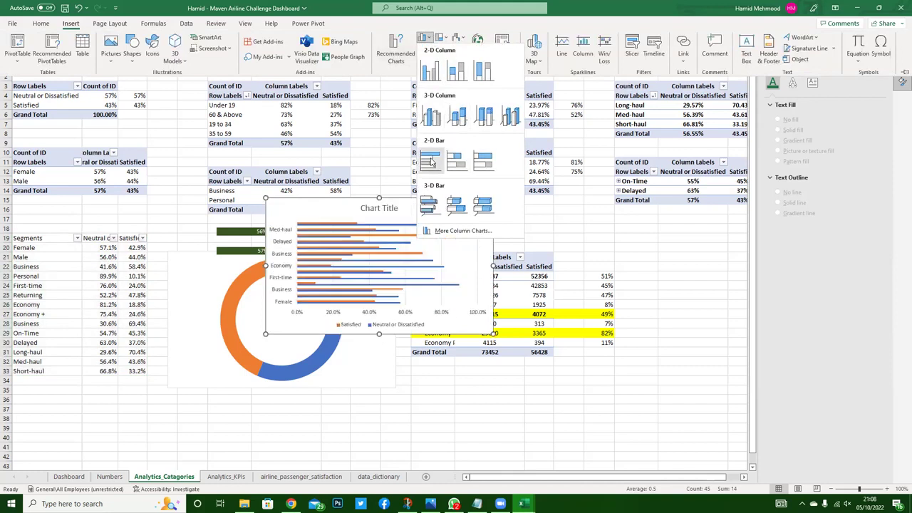
{"action": "left_click", "coordinate": [482, 161]}
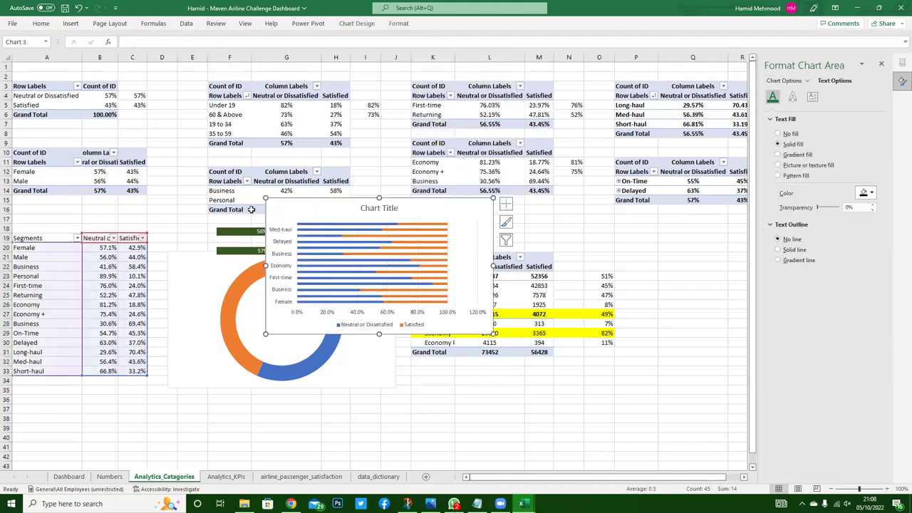
{"action": "left_click_drag", "start_coordinate": [431, 193], "coordinate": [613, 249]}
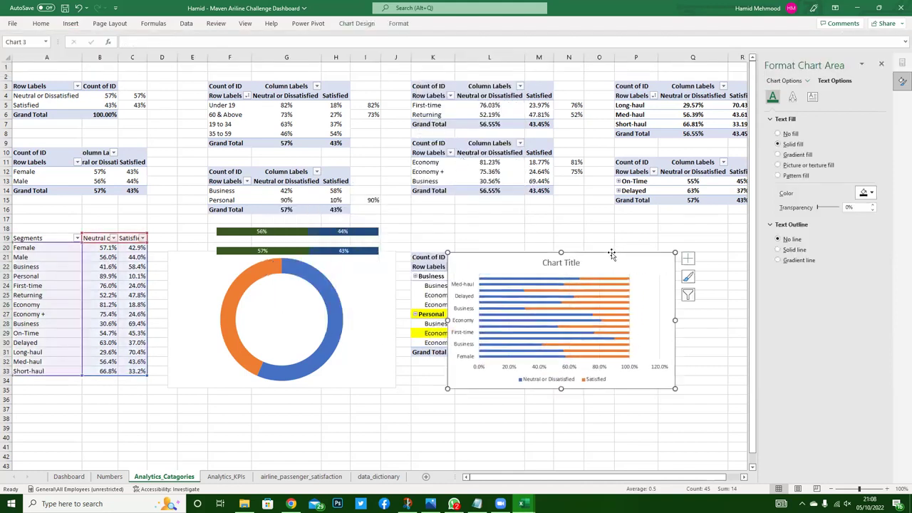
{"action": "left_click_drag", "start_coordinate": [561, 388], "coordinate": [562, 467]}
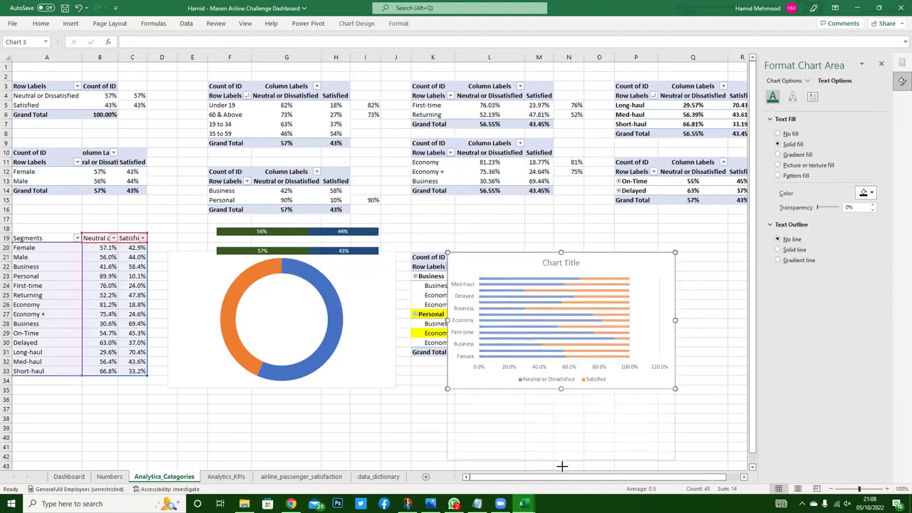
{"action": "left_click_drag", "start_coordinate": [485, 220], "coordinate": [476, 200]}
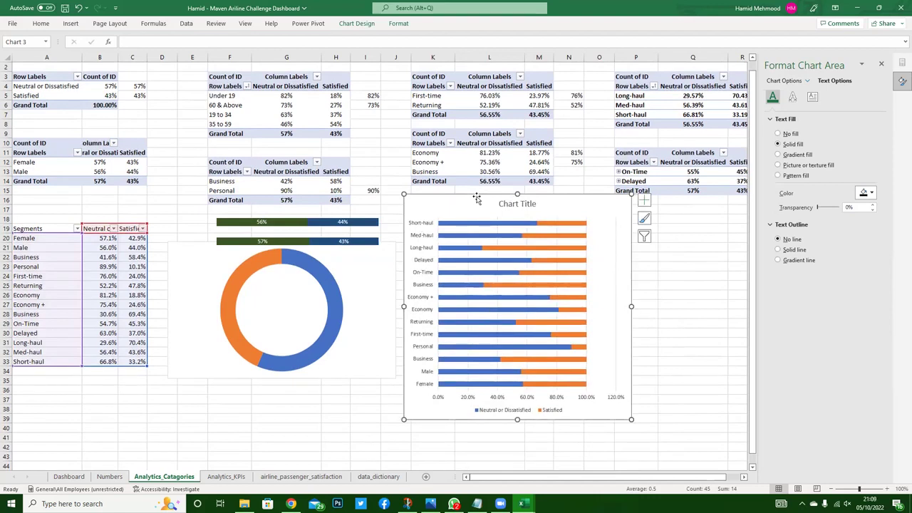
- Hide the chart's axes and legend and show data labels on the bars
{"action": "left_click", "coordinate": [644, 200]}
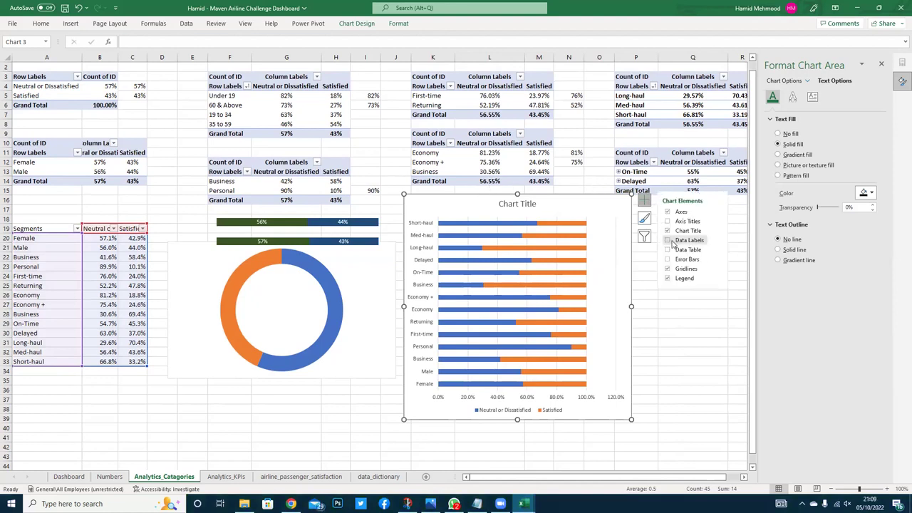
{"action": "left_click", "coordinate": [667, 212]}
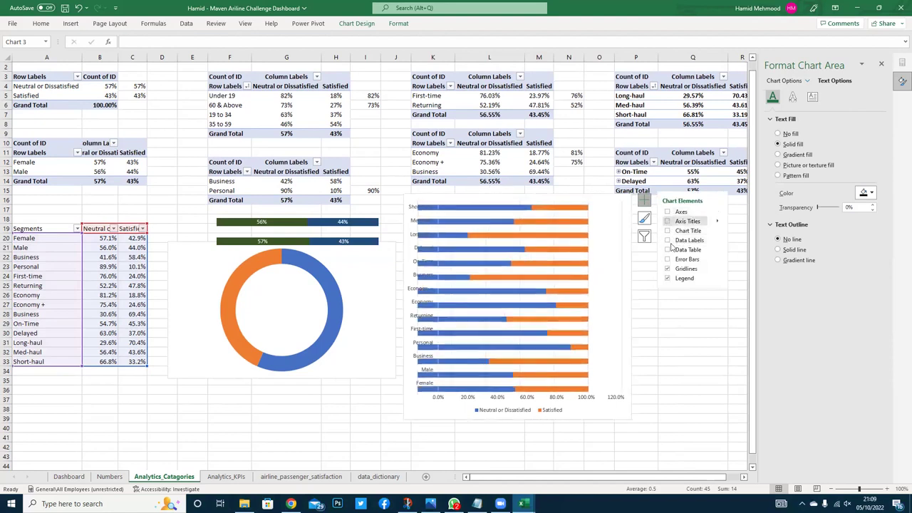
{"action": "left_click", "coordinate": [701, 241]}
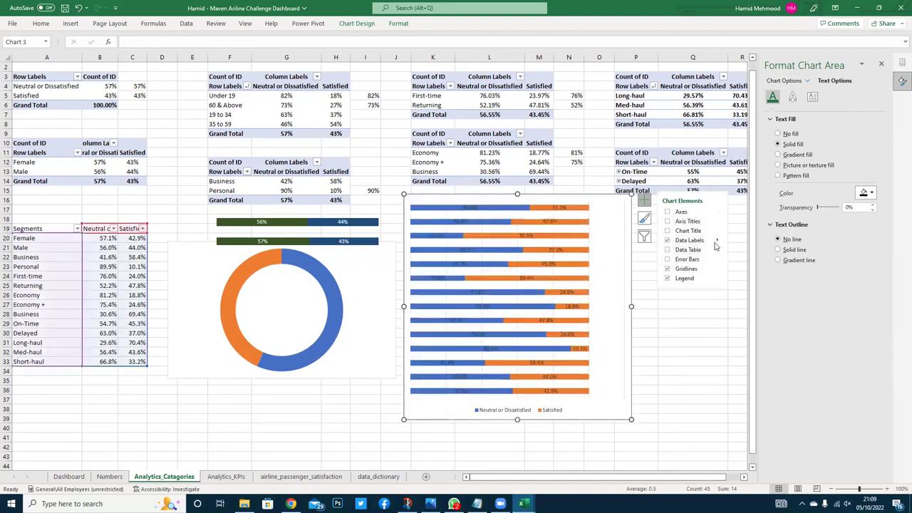
{"action": "left_click", "coordinate": [617, 295]}
- Hide the chart's legend and gridlines and make the Satisfied data labels white
{"action": "left_click", "coordinate": [667, 278]}
{"action": "left_click", "coordinate": [667, 269]}
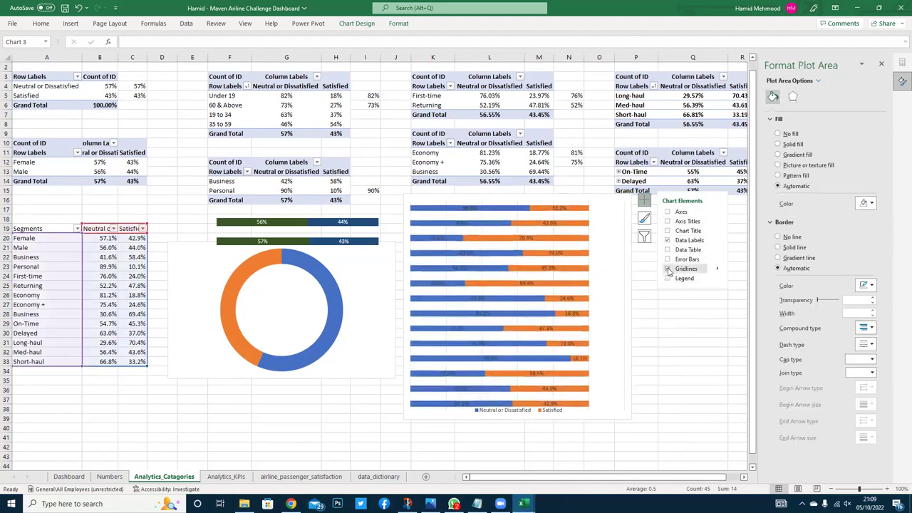
{"action": "left_click", "coordinate": [562, 208]}
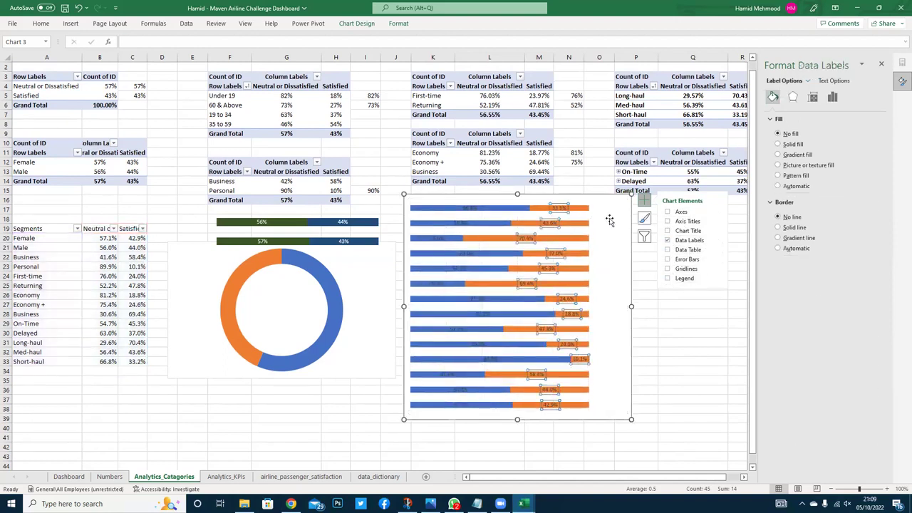
{"action": "left_click", "coordinate": [834, 80]}
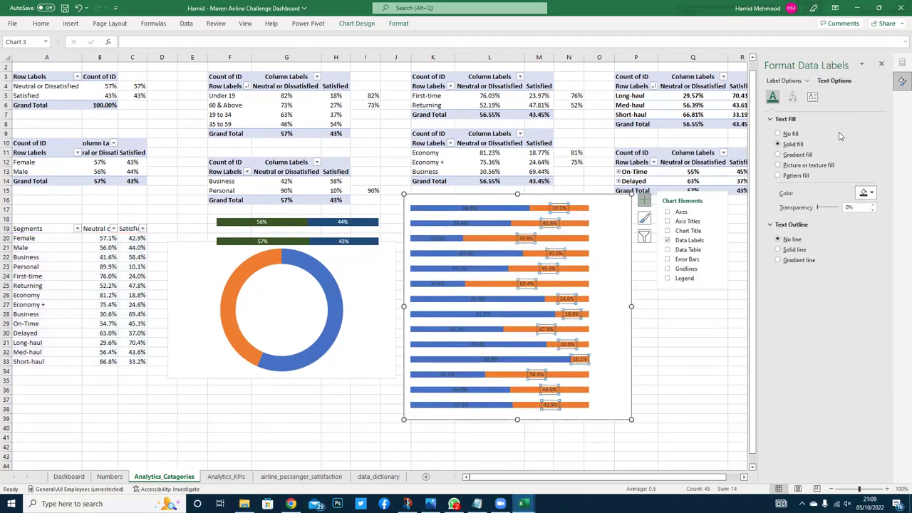
{"action": "left_click", "coordinate": [871, 192]}
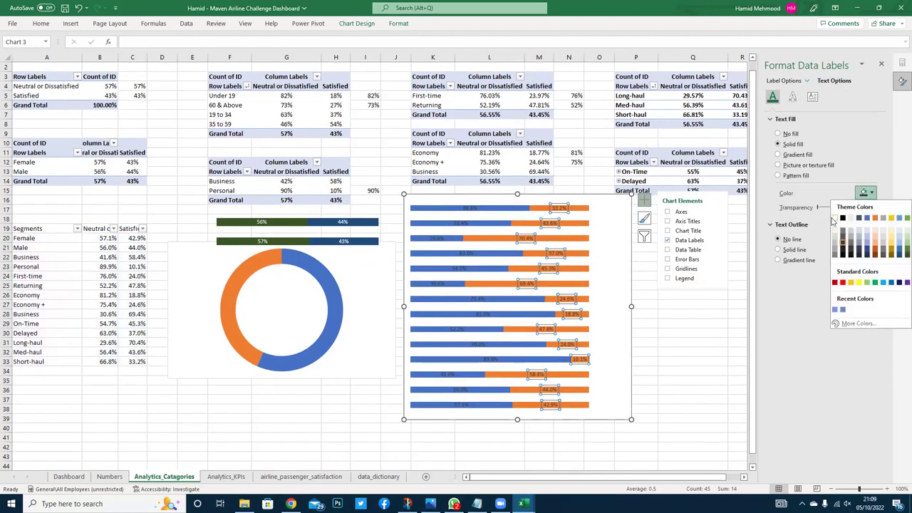
{"action": "left_click", "coordinate": [834, 218]}
- Make the Neutral or Dissatisfied data labels white as well
{"action": "key", "text": "Up"}
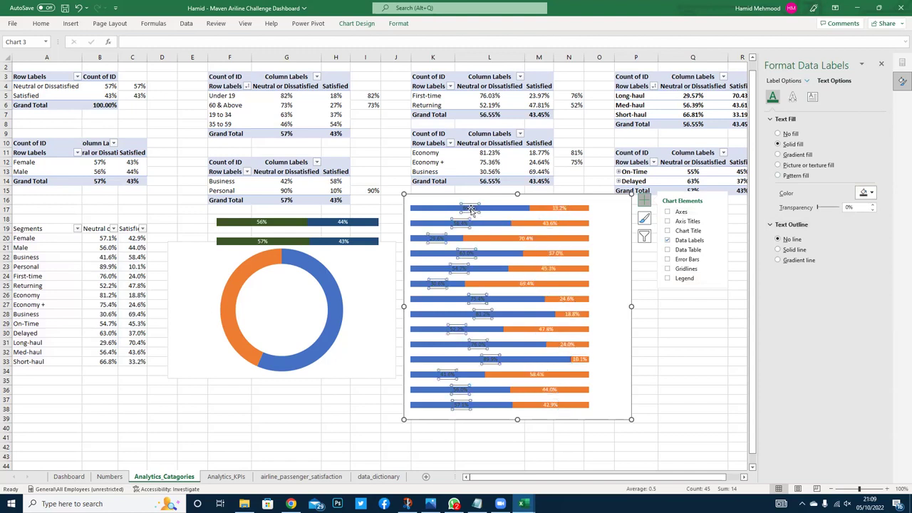
{"action": "left_click", "coordinate": [870, 193]}
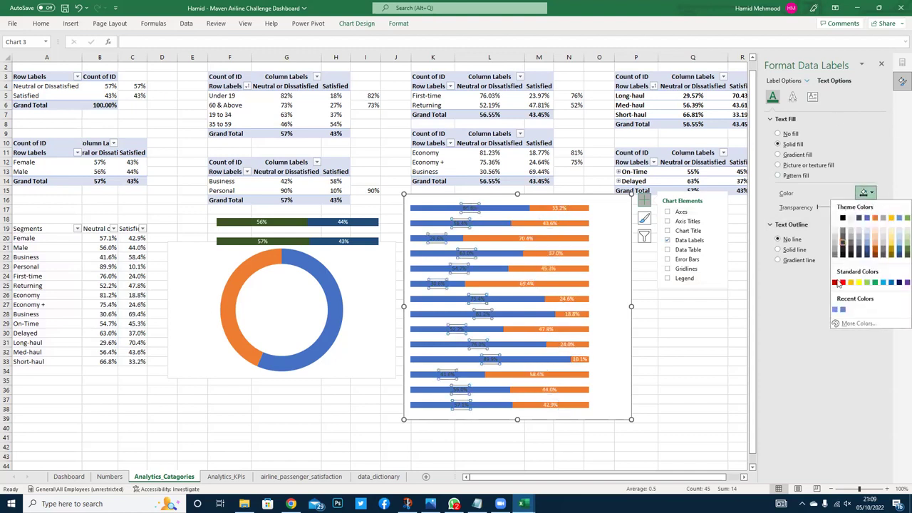
{"action": "left_click", "coordinate": [834, 218]}
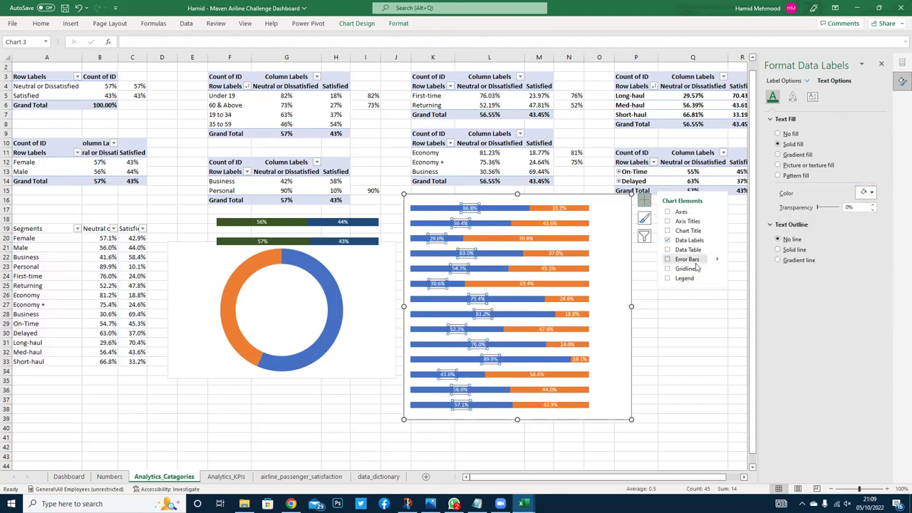
{"action": "left_click", "coordinate": [606, 244]}
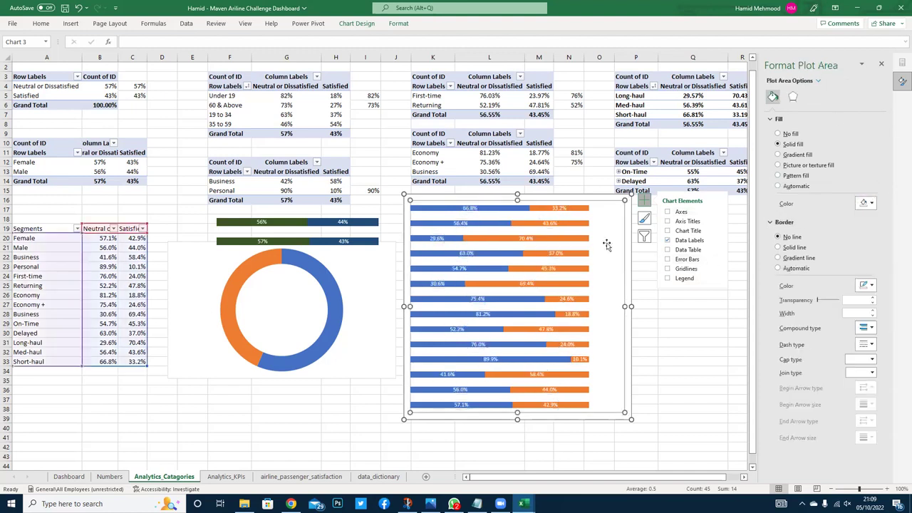
{"action": "left_click", "coordinate": [430, 208]}
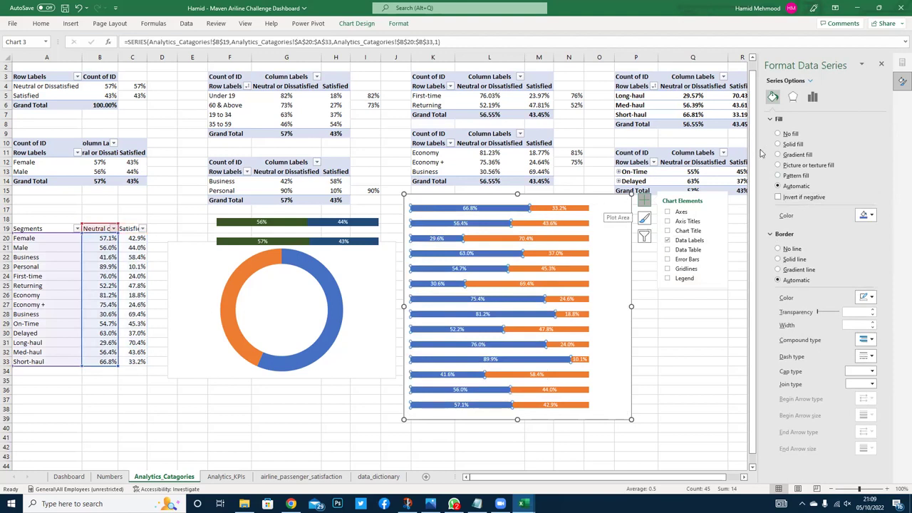
{"action": "left_click", "coordinate": [585, 208]}
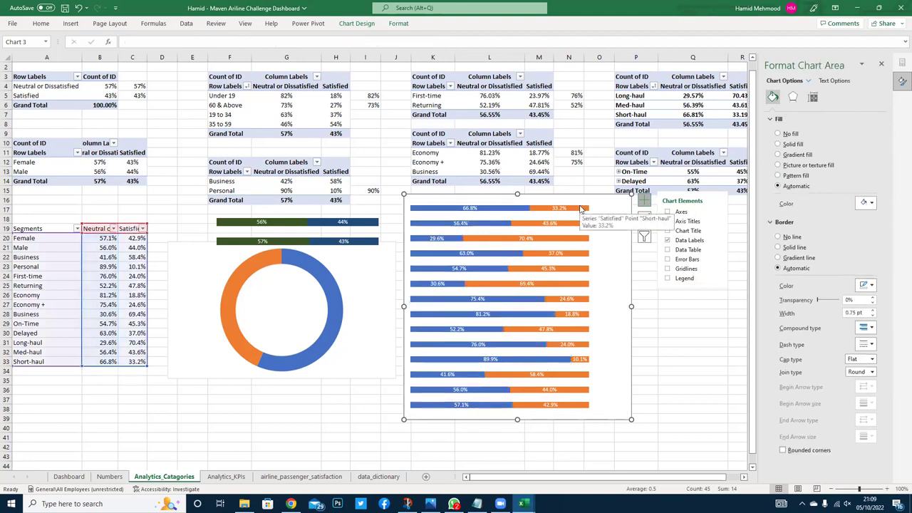
{"action": "left_click", "coordinate": [584, 200]}
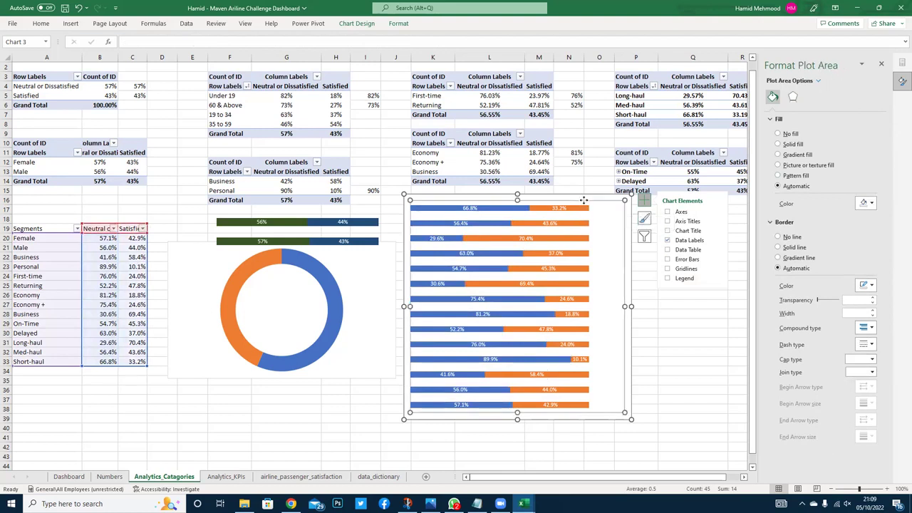
{"action": "left_click", "coordinate": [585, 200]}
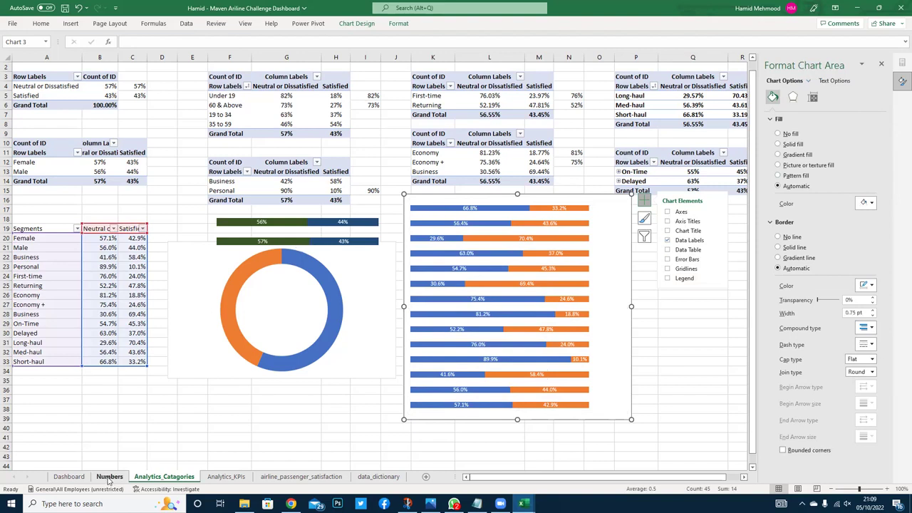
{"action": "left_click", "coordinate": [68, 477]}
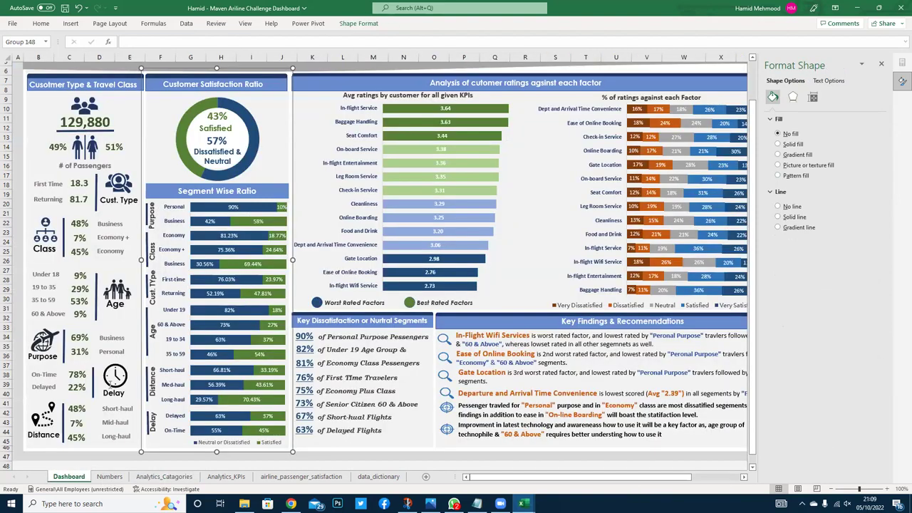
{"action": "left_click", "coordinate": [163, 477]}
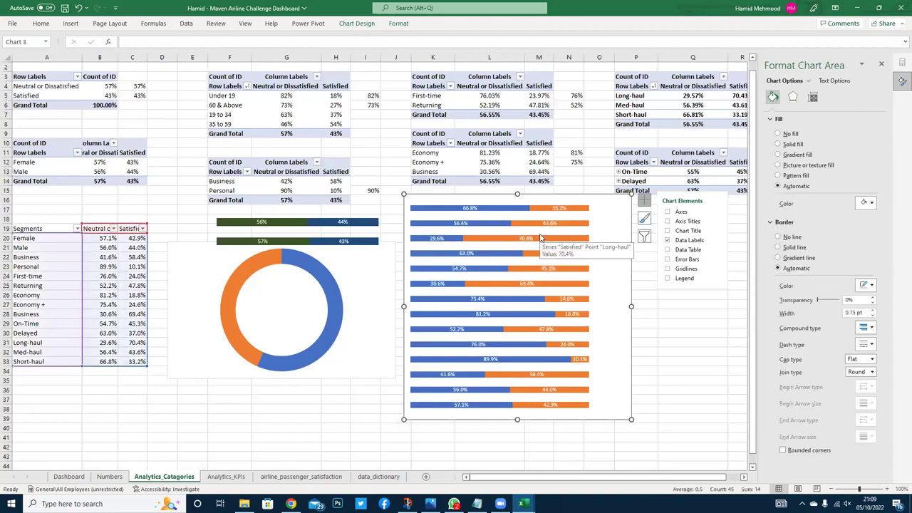
{"action": "left_click", "coordinate": [109, 476]}
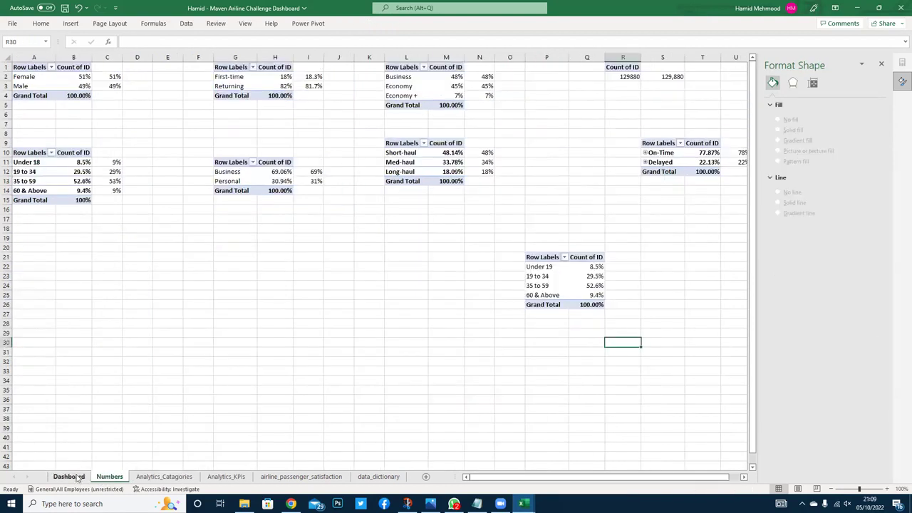
{"action": "left_click", "coordinate": [69, 477]}
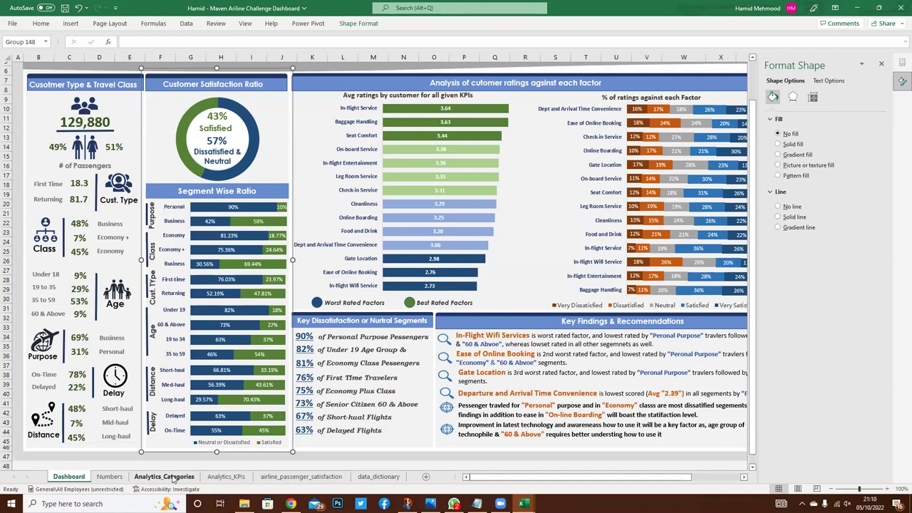
{"action": "left_click", "coordinate": [172, 477]}
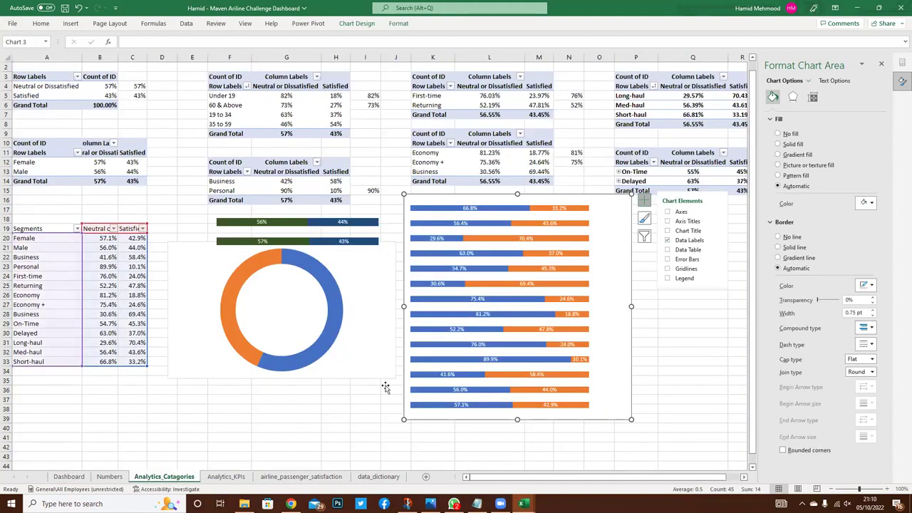
- Change the Neutral or Dissatisfied series gap width from 150% to 50%
{"action": "left_click", "coordinate": [833, 81]}
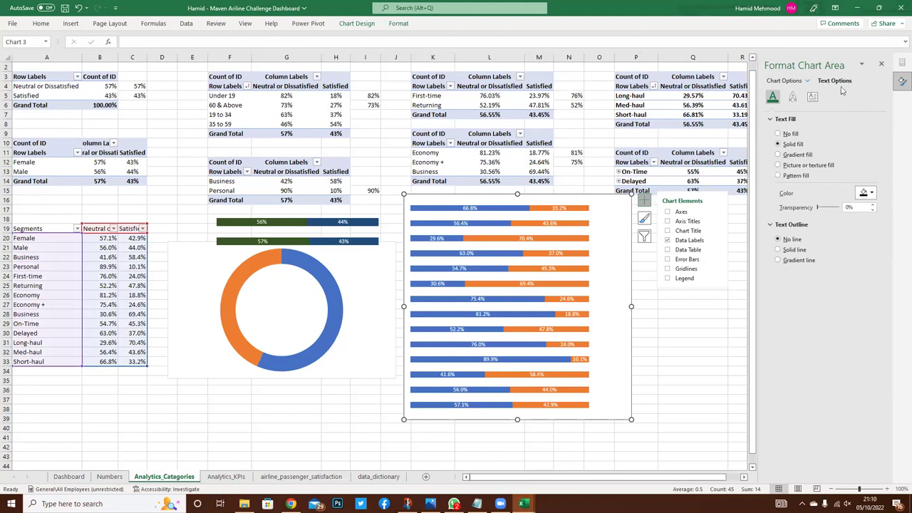
{"action": "left_click", "coordinate": [807, 81]}
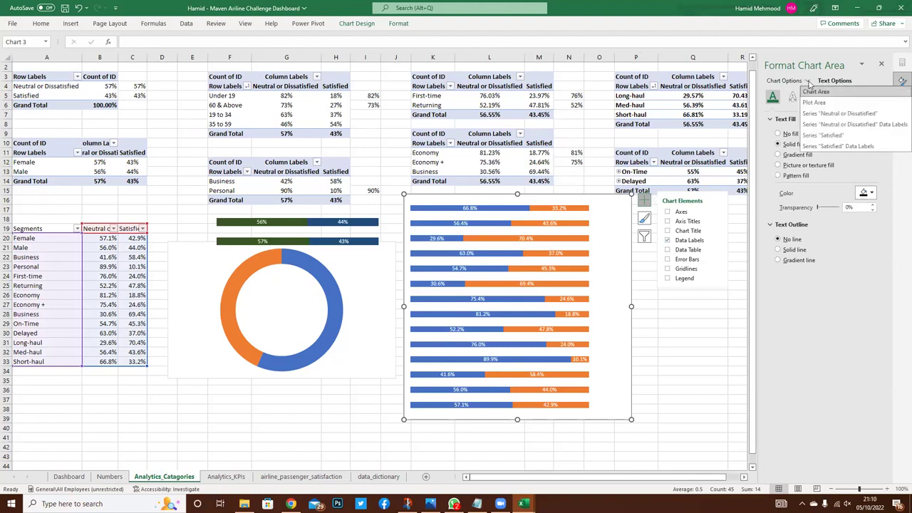
{"action": "left_click", "coordinate": [813, 126]}
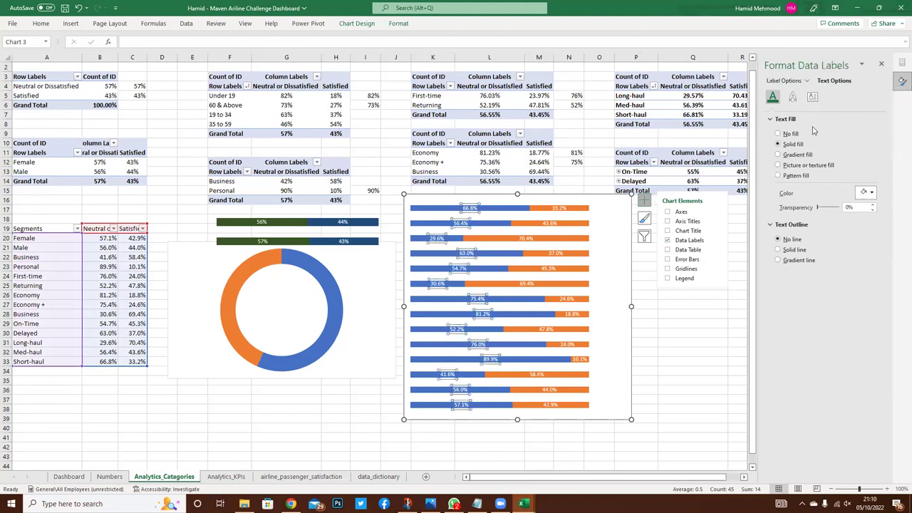
{"action": "left_click", "coordinate": [807, 80]}
{"action": "left_click", "coordinate": [815, 112]}
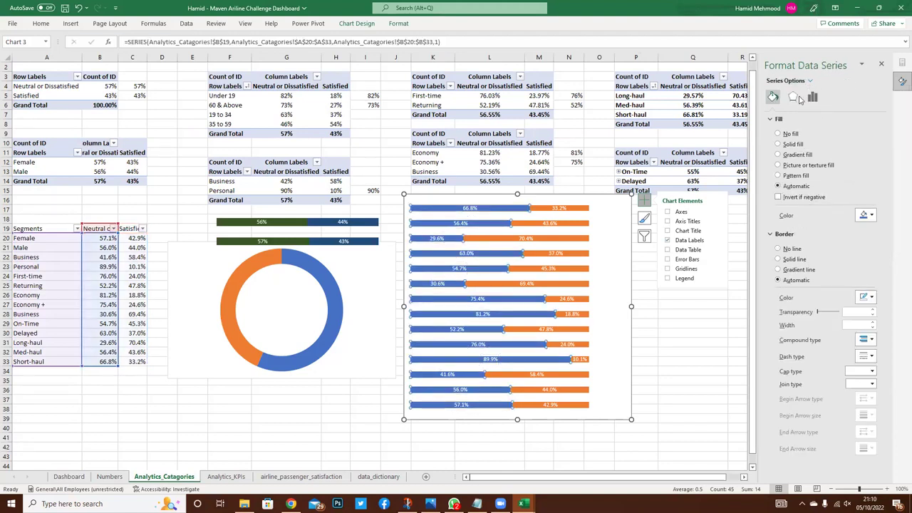
{"action": "left_click", "coordinate": [793, 97]}
{"action": "left_click", "coordinate": [813, 98]}
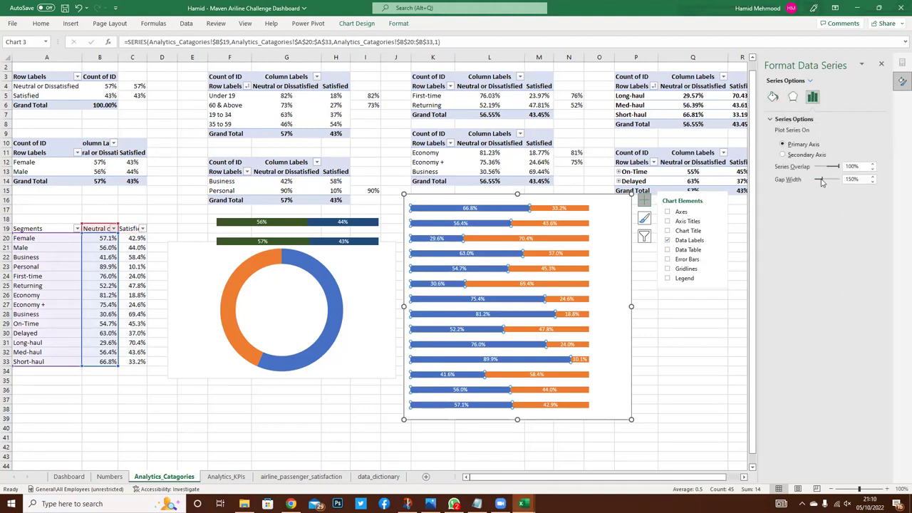
{"action": "left_click_drag", "start_coordinate": [845, 179], "coordinate": [856, 182]}
{"action": "type", "text": "50"}
{"action": "left_click", "coordinate": [664, 364]}
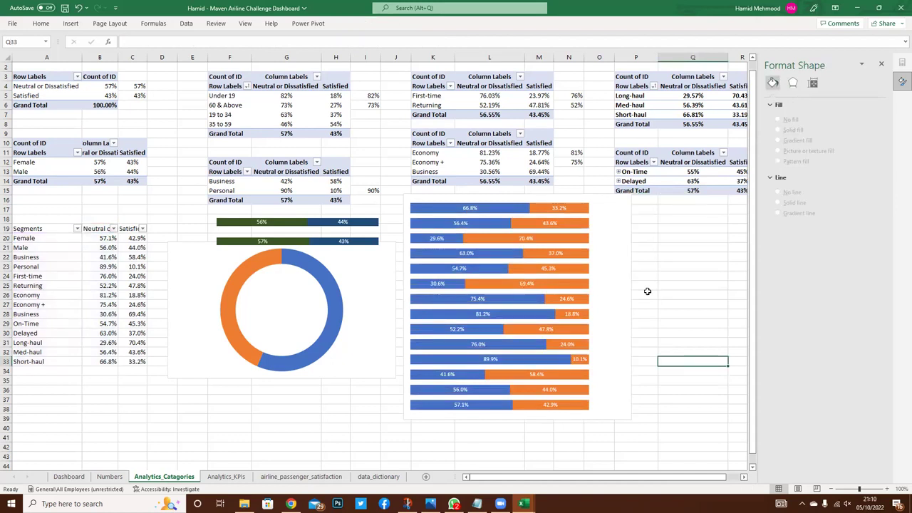
{"action": "left_click", "coordinate": [69, 476]}
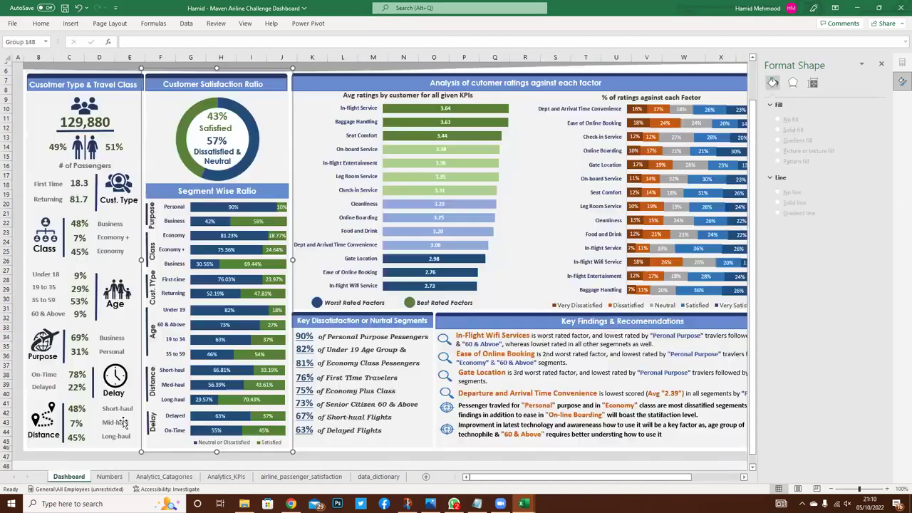
{"action": "mouse_move", "coordinate": [445, 282]}
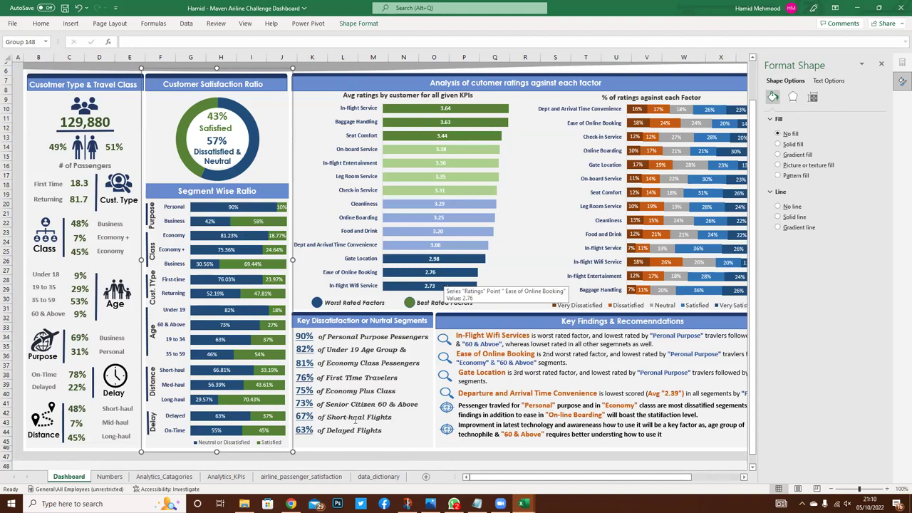
{"action": "left_click", "coordinate": [225, 476]}
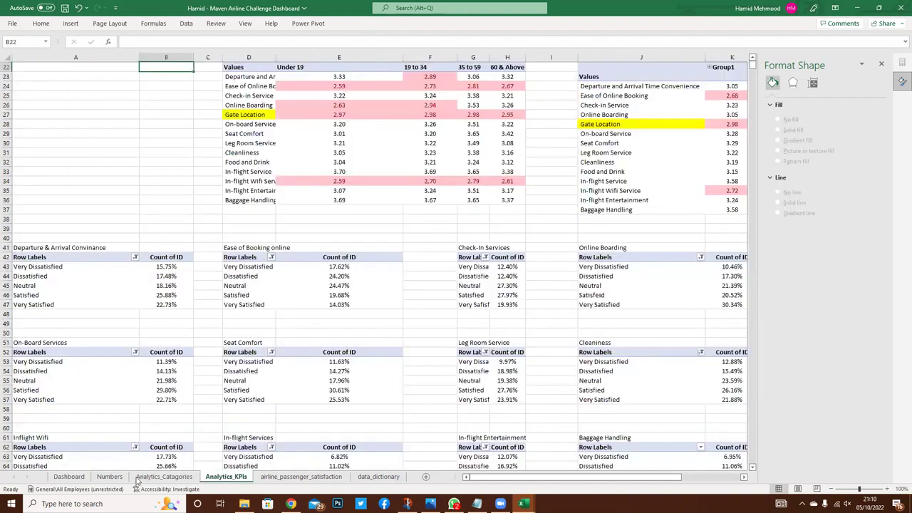
{"action": "left_click", "coordinate": [161, 476]}
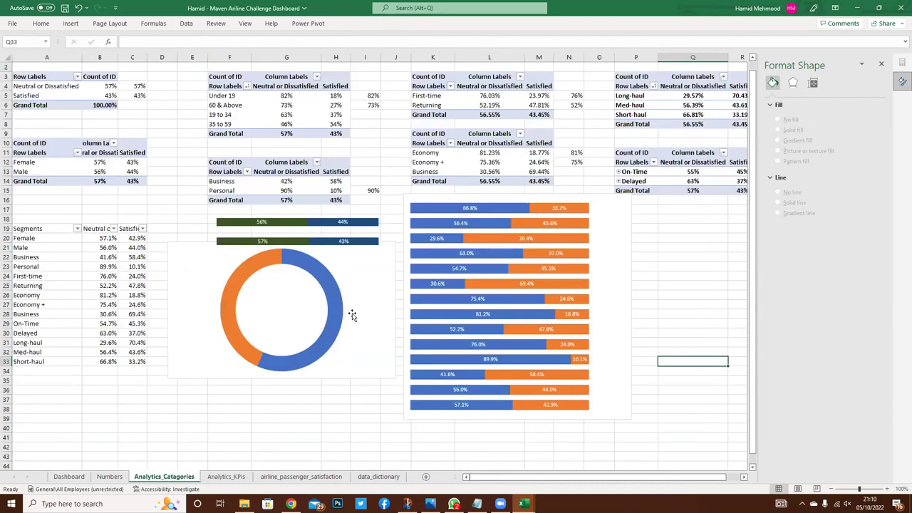
{"action": "left_click", "coordinate": [611, 215]}
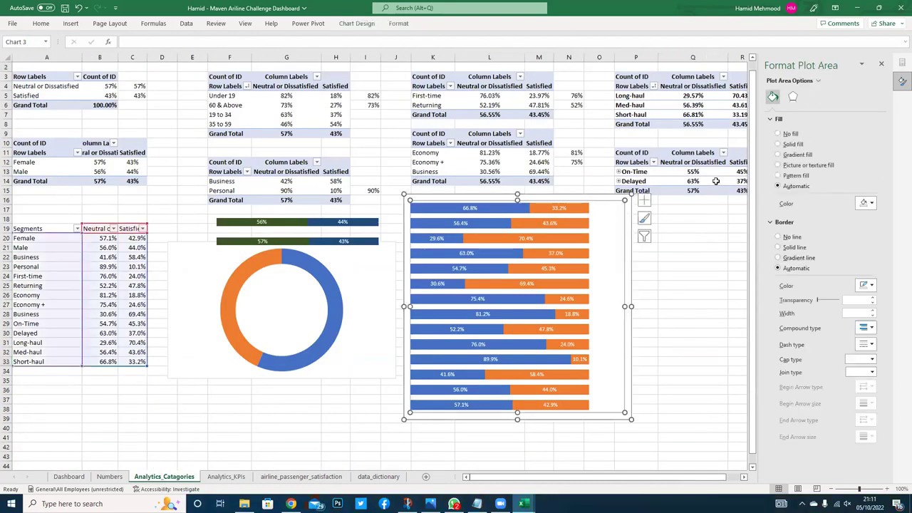
- Turn chart axes back on, then delete the bottom percentage value axis
{"action": "left_click", "coordinate": [644, 201]}
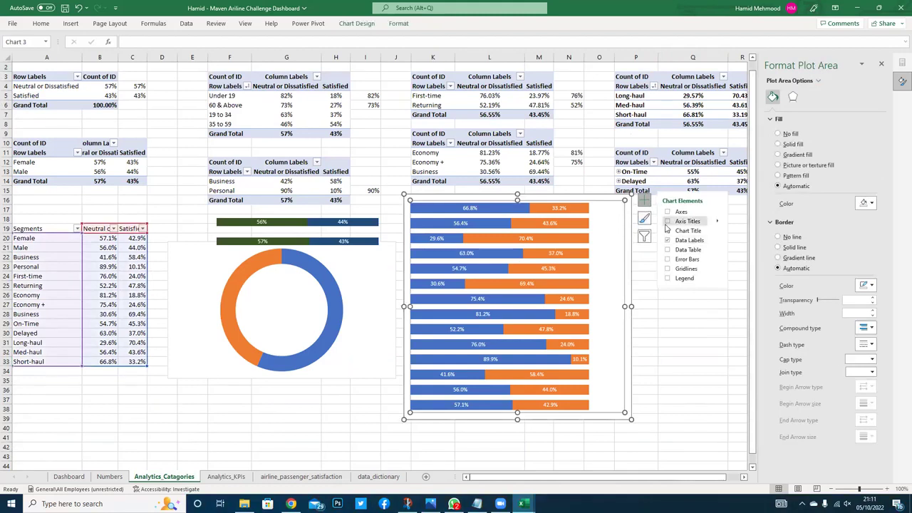
{"action": "left_click", "coordinate": [668, 212]}
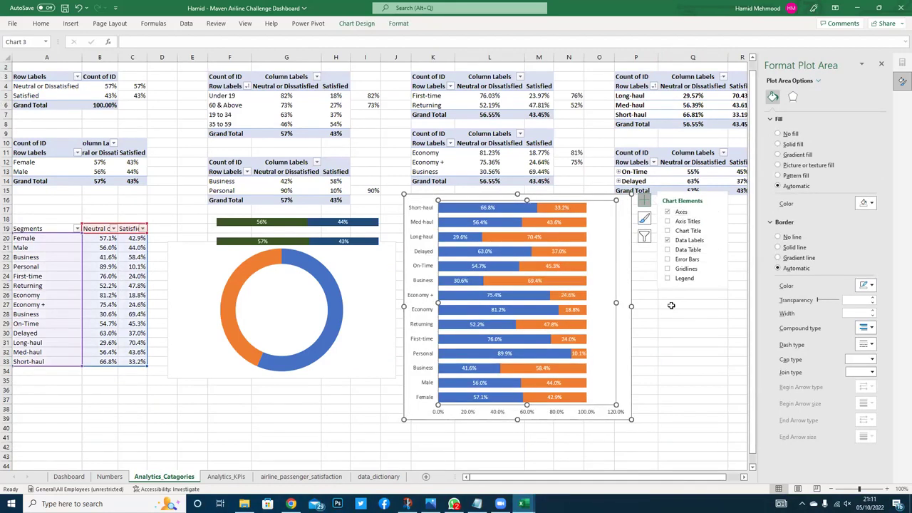
{"action": "right_click", "coordinate": [559, 413]}
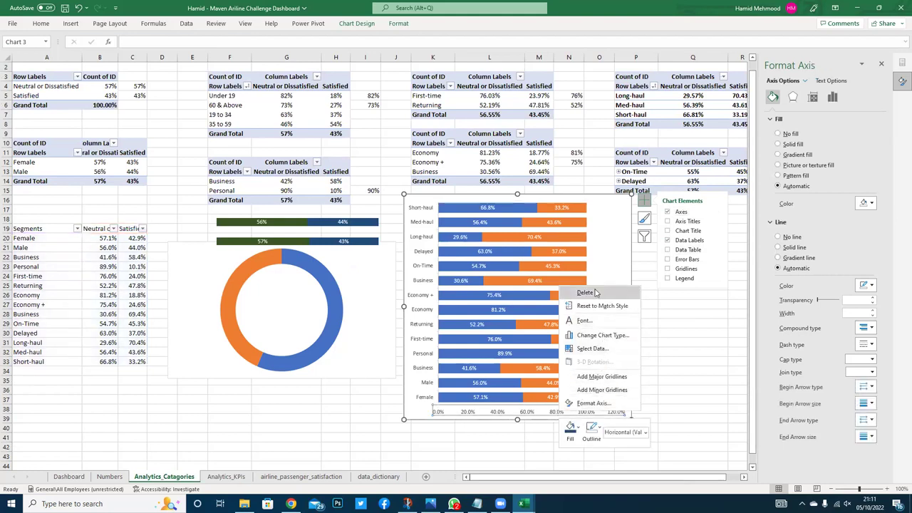
{"action": "left_click", "coordinate": [584, 292]}
- Drag the chart's corner and edges to enlarge it up, down and sideways
{"action": "left_click_drag", "start_coordinate": [404, 193], "coordinate": [269, 157]}
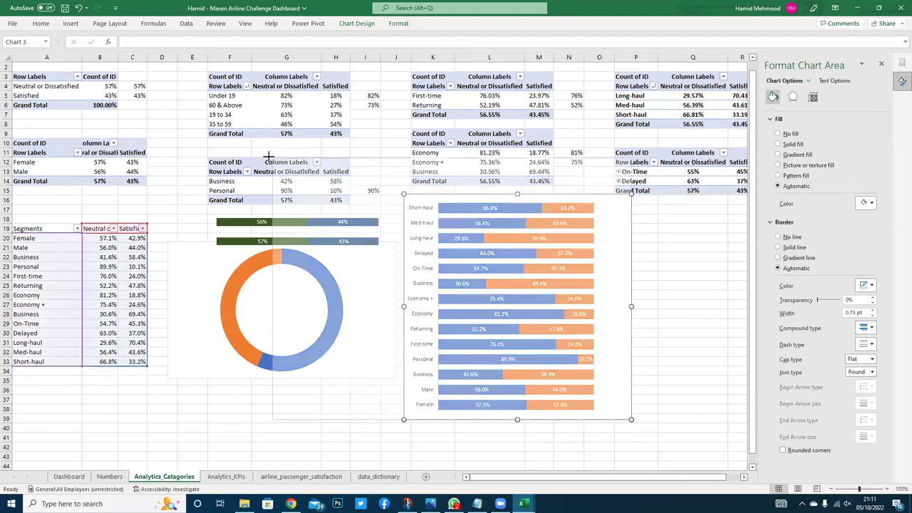
{"action": "left_click_drag", "start_coordinate": [450, 418], "coordinate": [449, 453]}
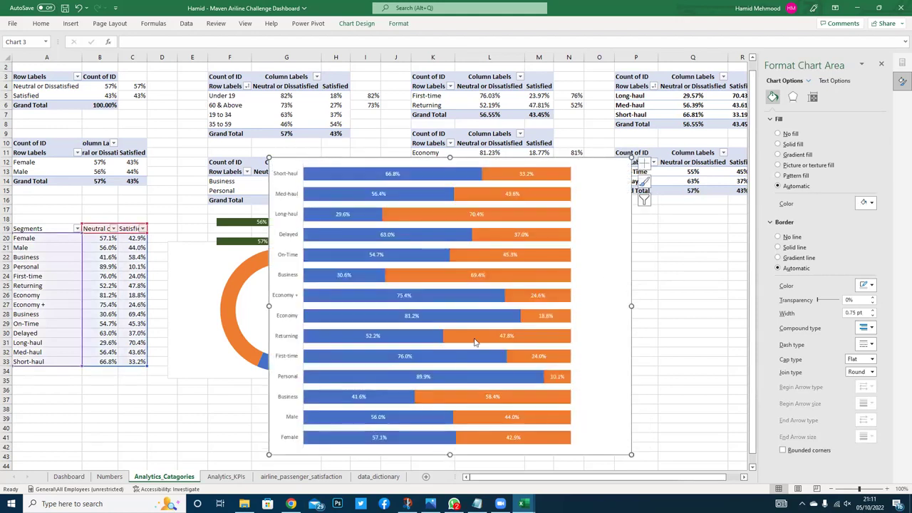
{"action": "left_click_drag", "start_coordinate": [631, 305], "coordinate": [597, 306]}
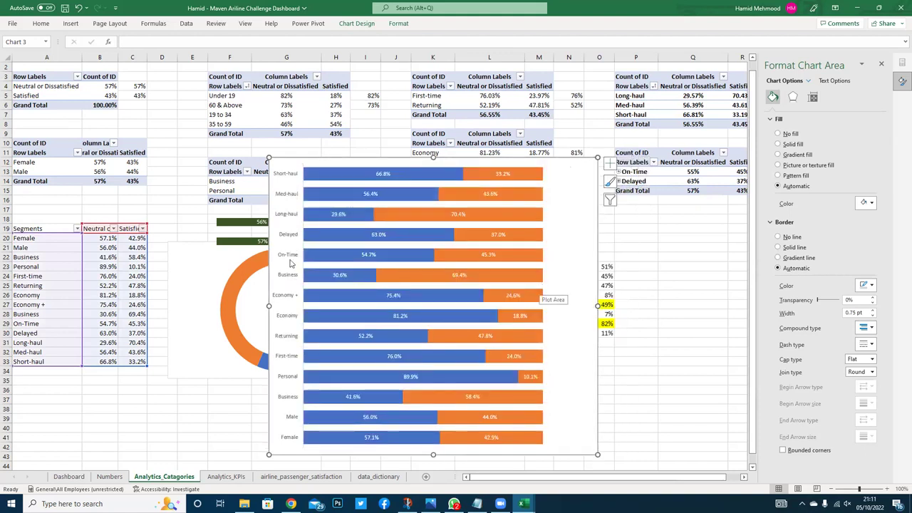
{"action": "left_click_drag", "start_coordinate": [268, 306], "coordinate": [206, 306]}
{"action": "left_click", "coordinate": [238, 269]}
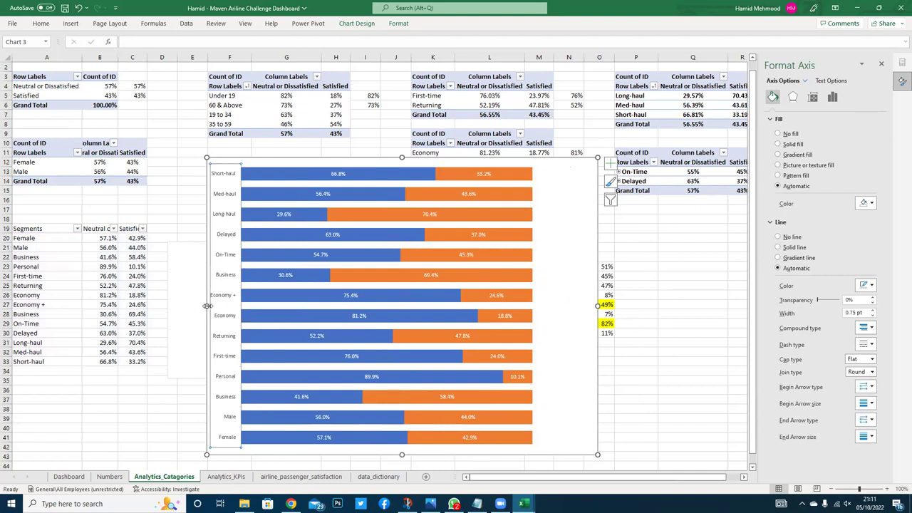
{"action": "left_click_drag", "start_coordinate": [207, 305], "coordinate": [195, 305]}
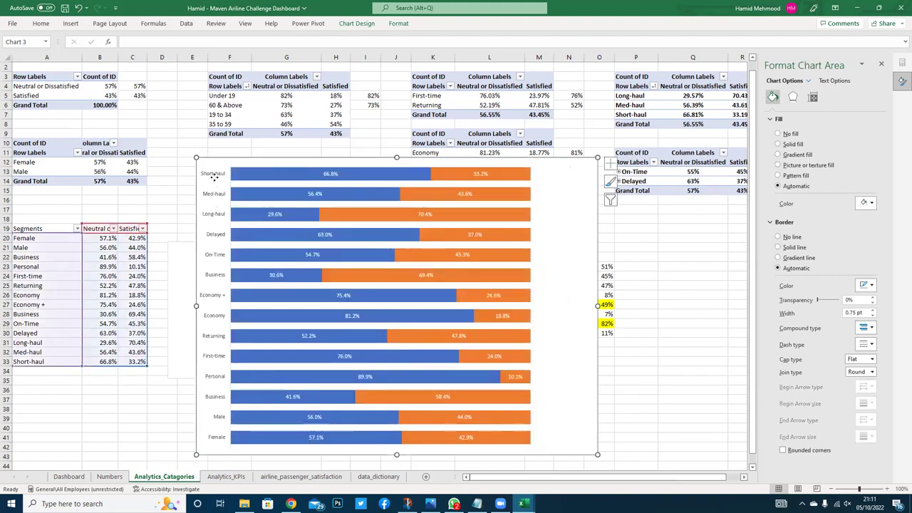
- Increase the segment name axis labels' font size through the Font dialog
{"action": "left_click", "coordinate": [213, 176]}
{"action": "right_click", "coordinate": [214, 176]}
{"action": "key", "text": "Escape"}
{"action": "right_click", "coordinate": [330, 215]}
{"action": "left_click", "coordinate": [356, 253]}
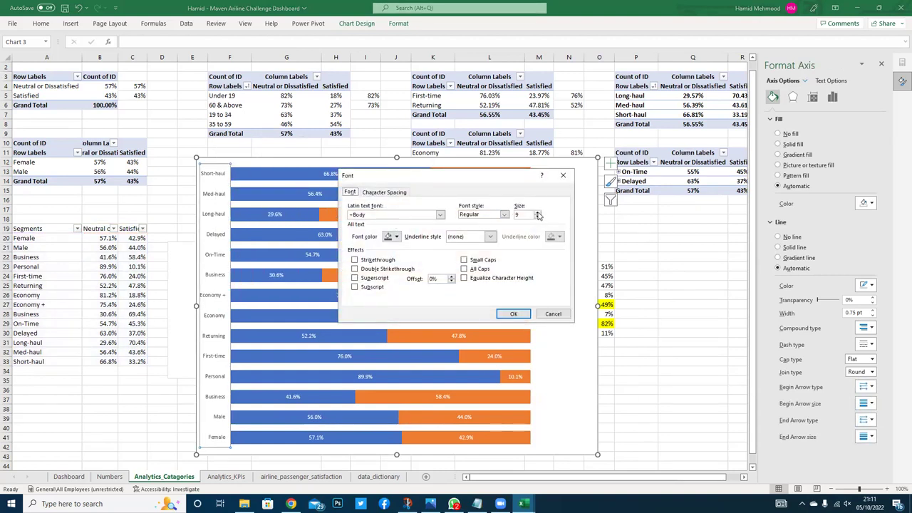
{"action": "type", "text": "0"}
{"action": "left_click", "coordinate": [513, 313]}
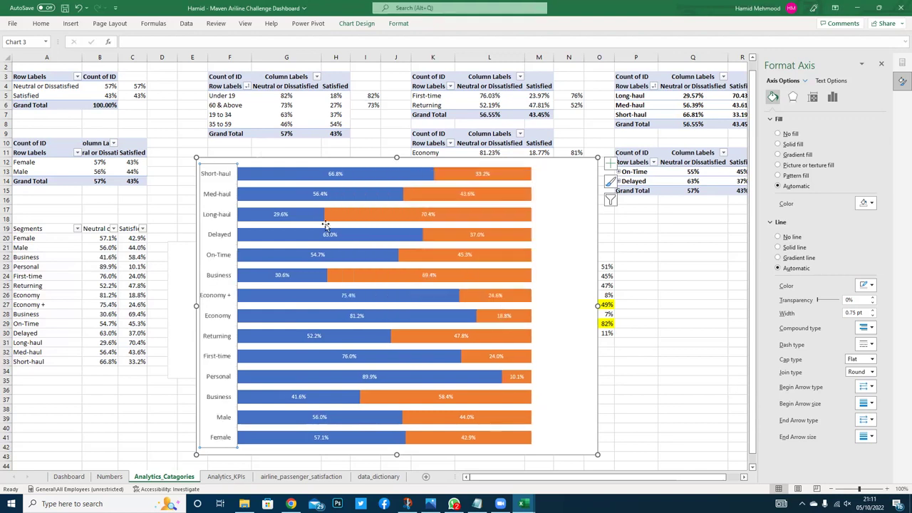
{"action": "left_click", "coordinate": [651, 246]}
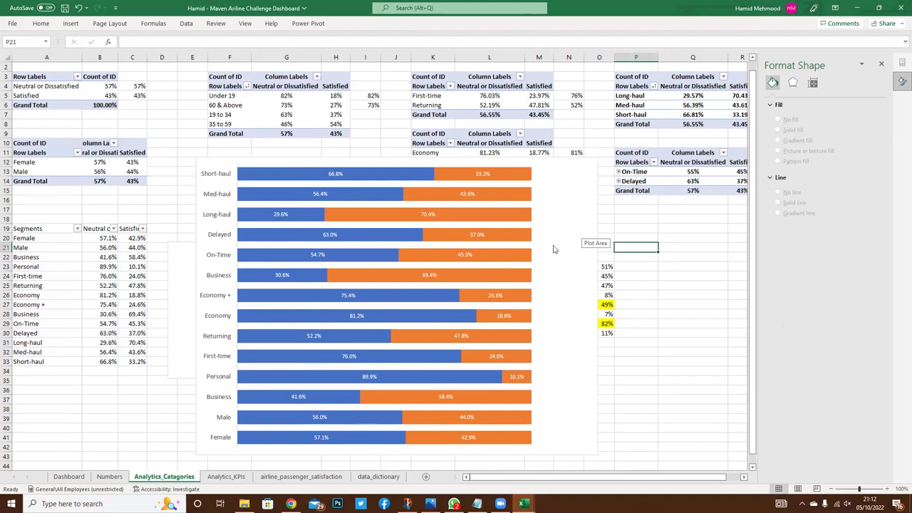
- Check the Dashboard sheet, save the workbook, and return to Analytics_Catagories
{"action": "left_click", "coordinate": [75, 477]}
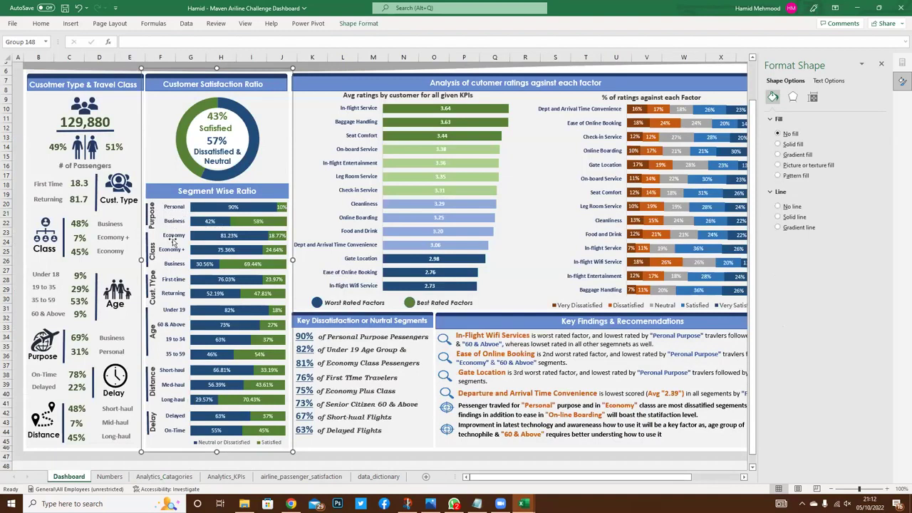
{"action": "key", "text": "ctrl+s"}
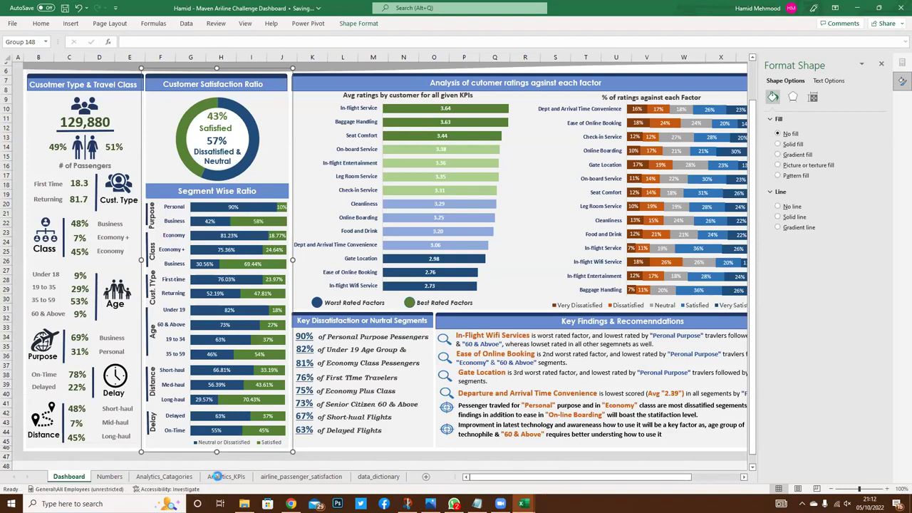
{"action": "left_click", "coordinate": [216, 477]}
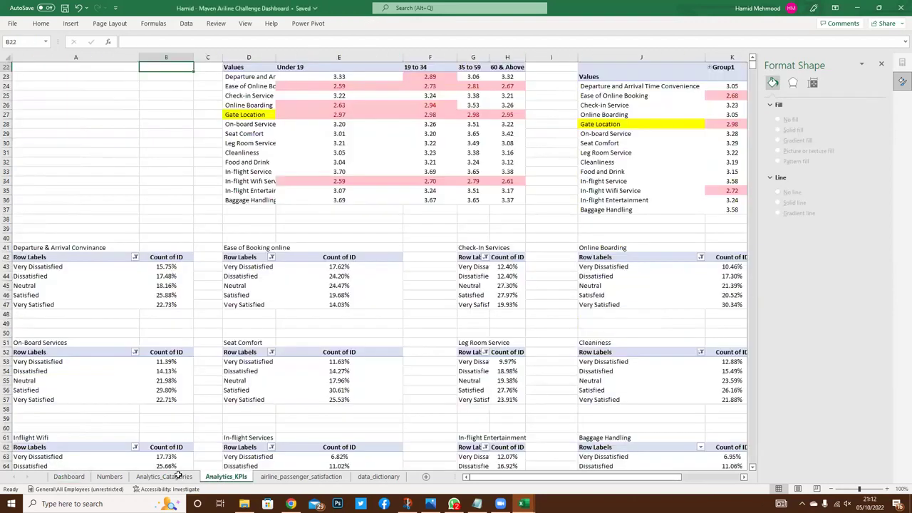
{"action": "left_click", "coordinate": [164, 477]}
{"action": "mouse_move", "coordinate": [361, 326]}
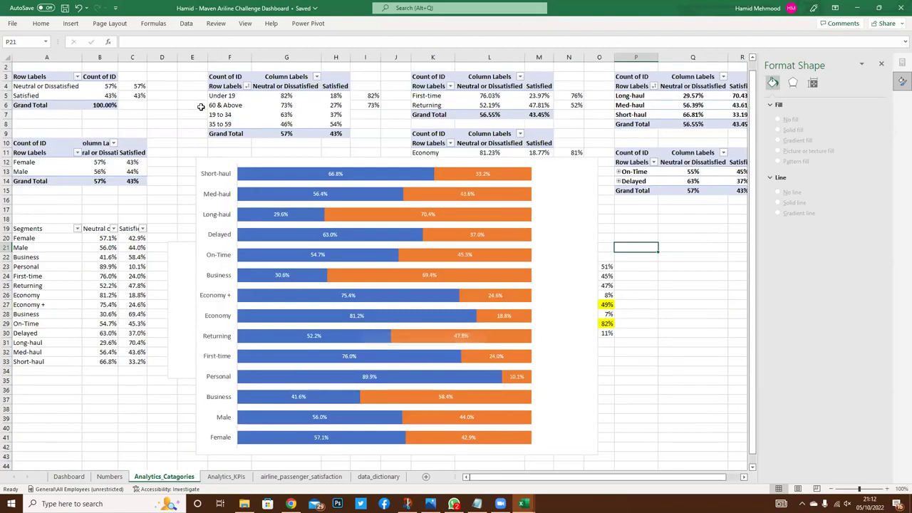
{"action": "left_click", "coordinate": [128, 240]}
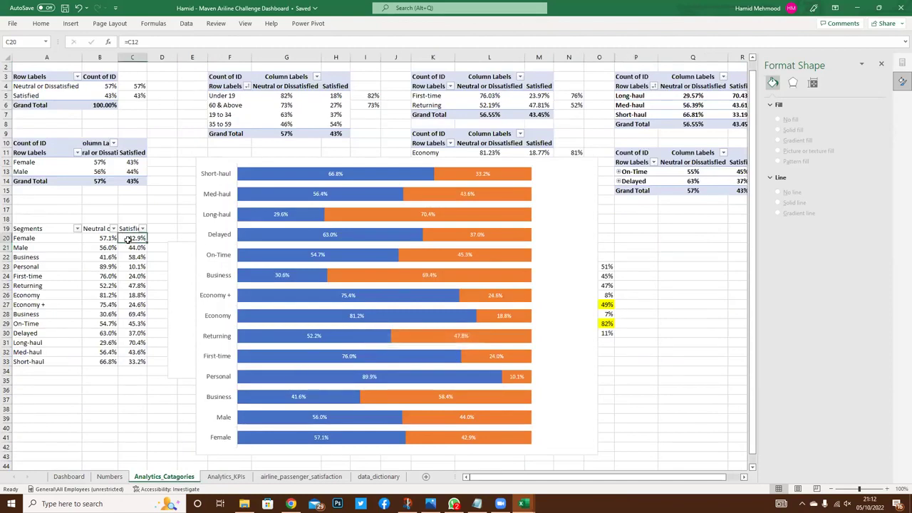
{"action": "left_click", "coordinate": [104, 240]}
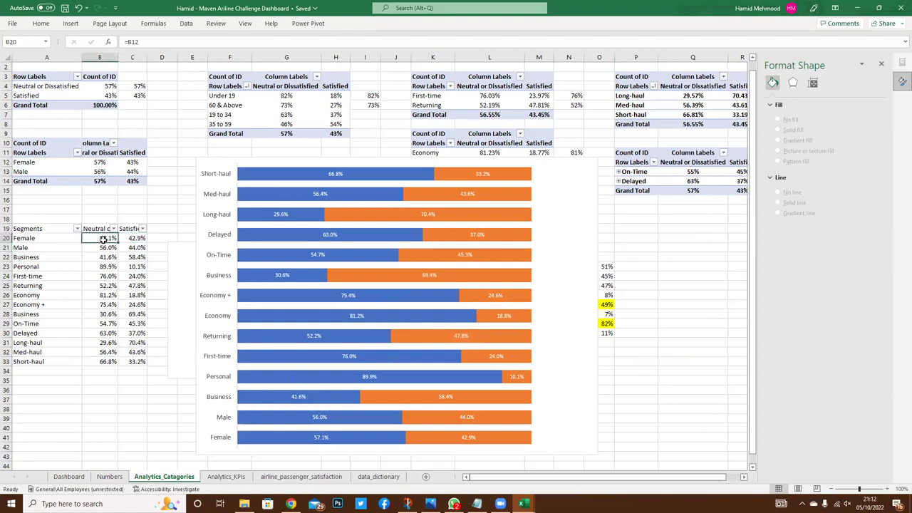
{"action": "right_click", "coordinate": [104, 240]}
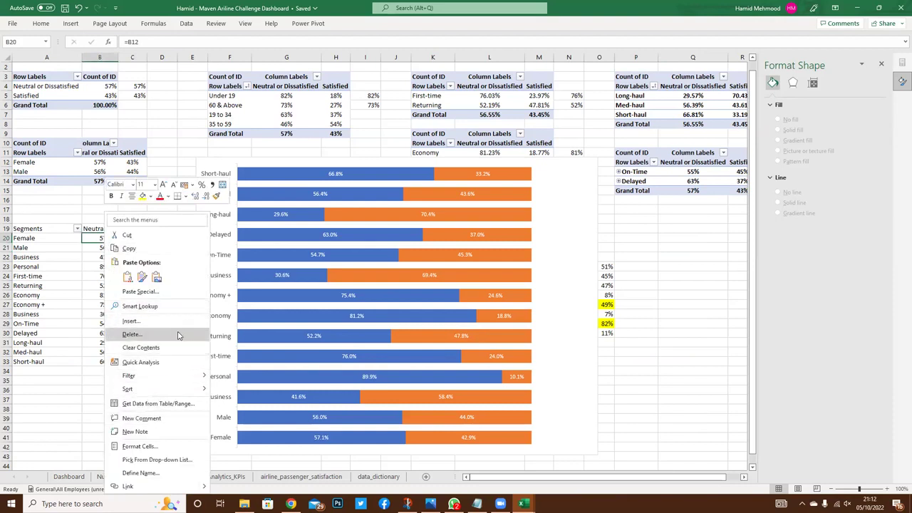
{"action": "mouse_move", "coordinate": [186, 386]}
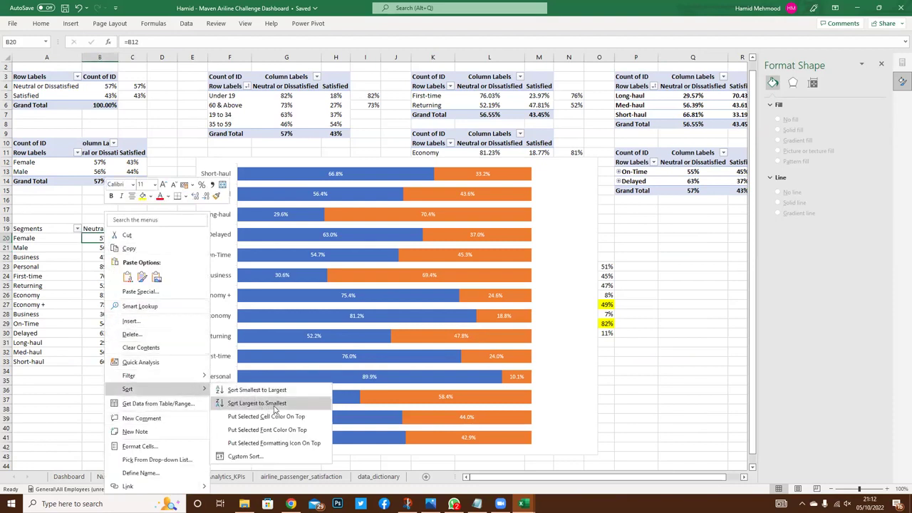
{"action": "left_click", "coordinate": [276, 403]}
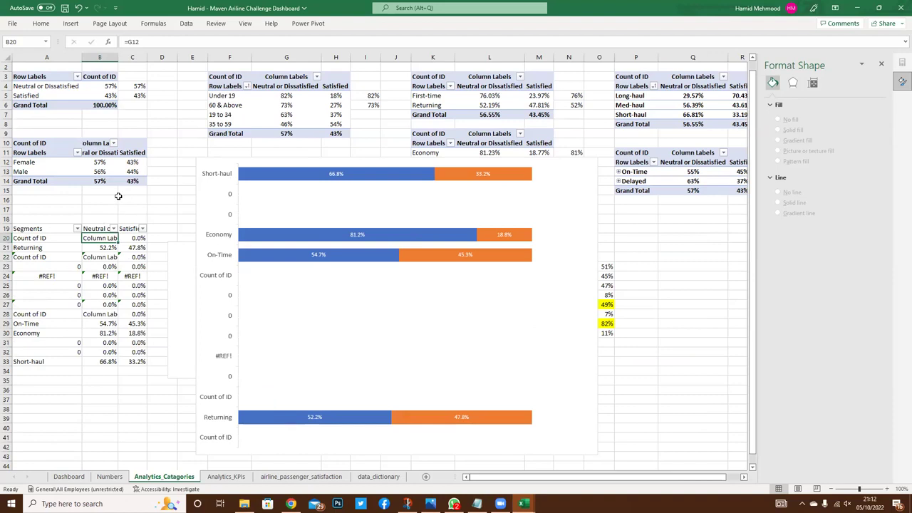
{"action": "key", "text": "ctrl+v"}
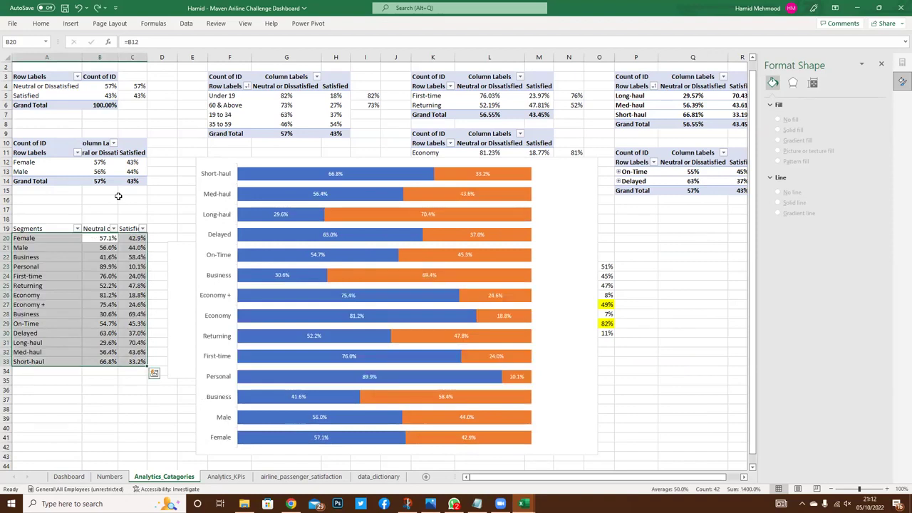
- Copy the segment table A20:C33 together with its header row
{"action": "key", "text": "Escape"}
{"action": "key", "text": "ctrl+c"}
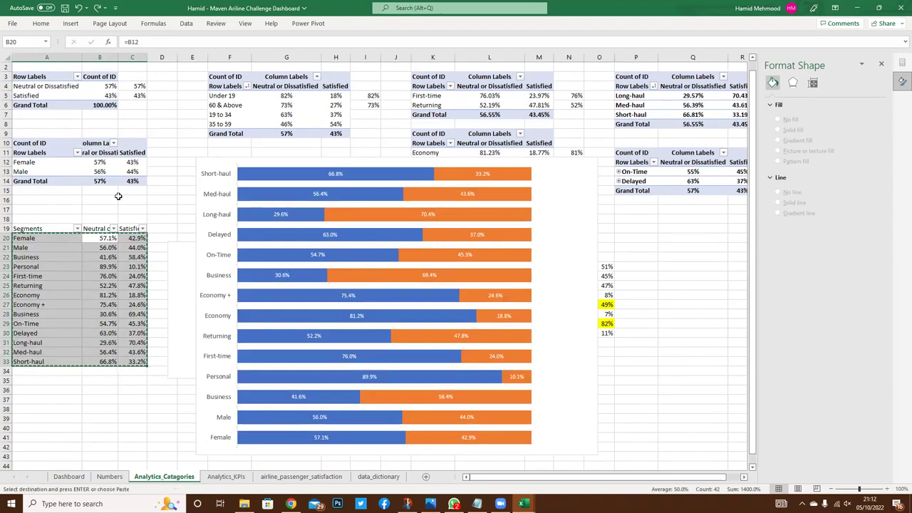
{"action": "left_click_drag", "start_coordinate": [75, 228], "coordinate": [130, 362]}
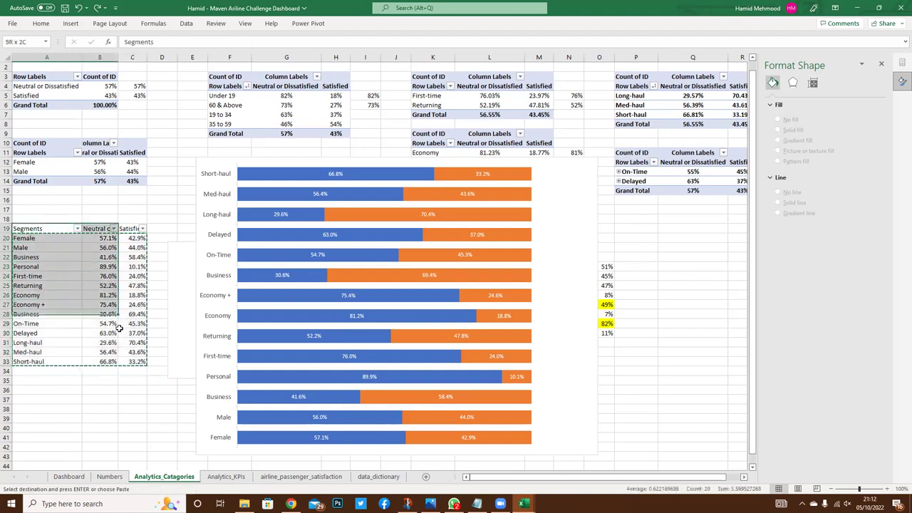
{"action": "key", "text": "ctrl+c"}
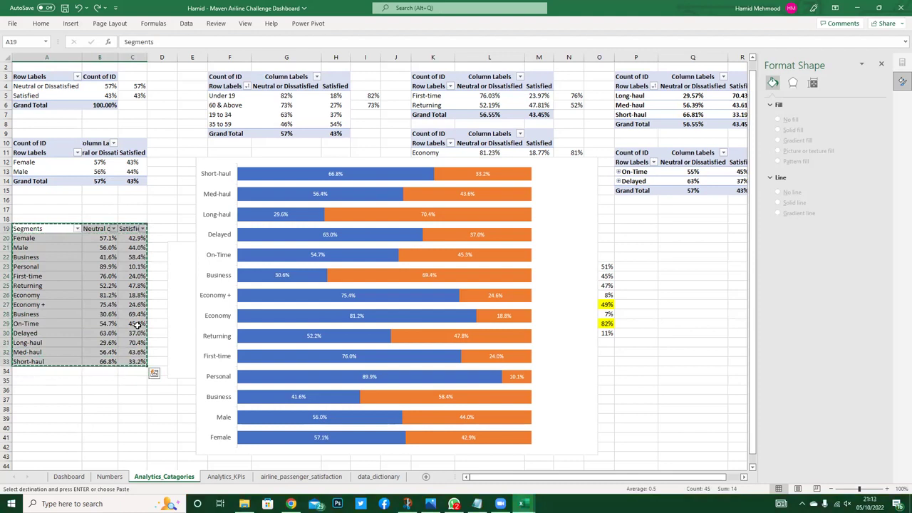
- Paste it at A37 as Values & Number Formatting, keeping percentages
{"action": "right_click", "coordinate": [34, 400]}
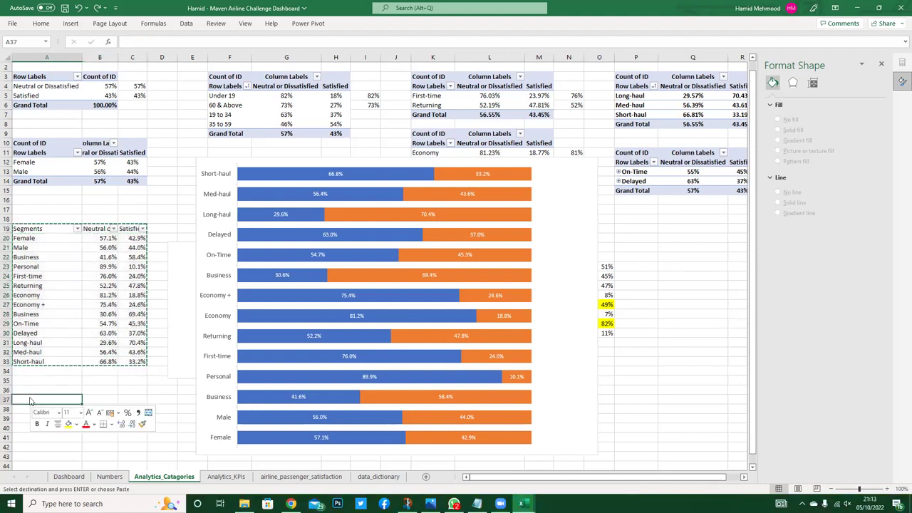
{"action": "left_click", "coordinate": [69, 181]}
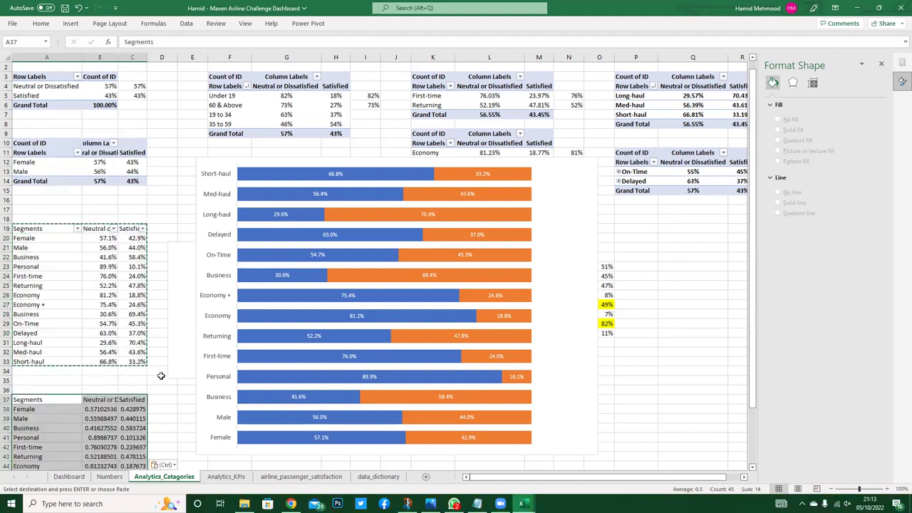
{"action": "scroll", "coordinate": [134, 340], "scroll_direction": "down", "scroll_amount": 4}
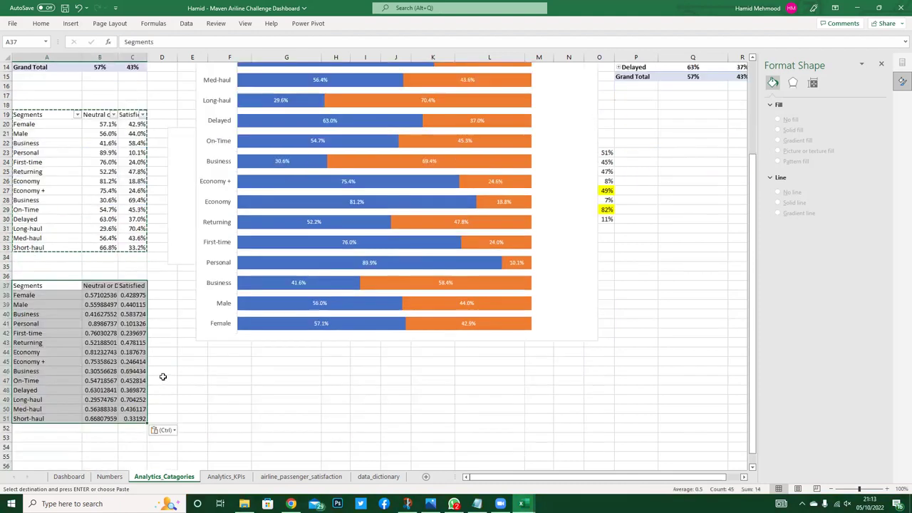
{"action": "left_click", "coordinate": [163, 430]}
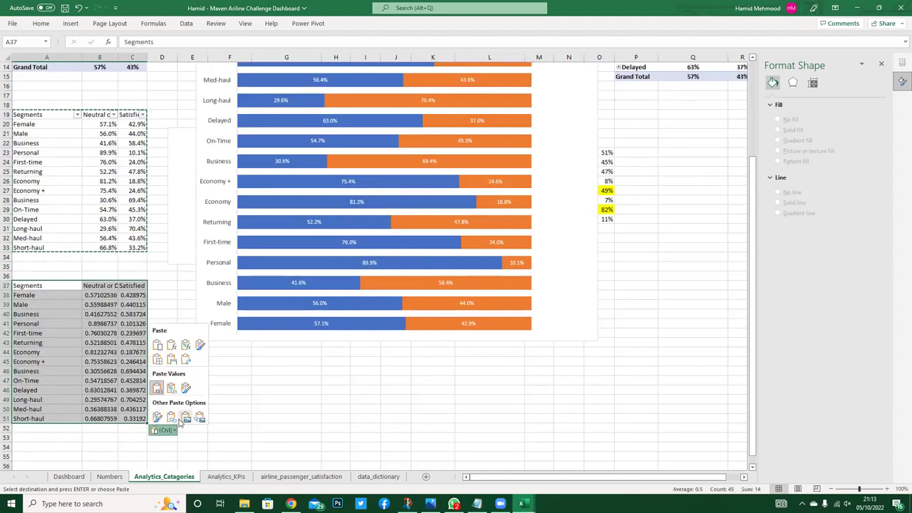
{"action": "left_click", "coordinate": [172, 389]}
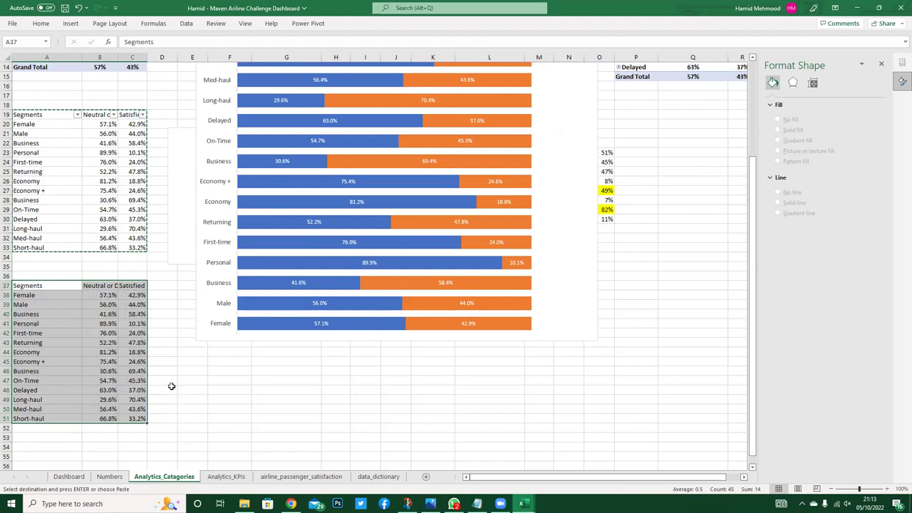
{"action": "left_click", "coordinate": [171, 387]}
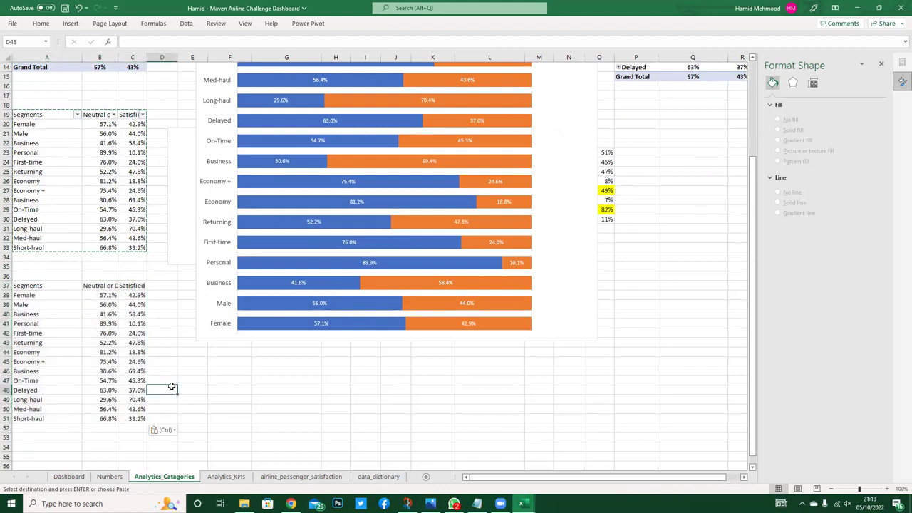
{"action": "scroll", "coordinate": [214, 143], "scroll_direction": "down", "scroll_amount": 1}
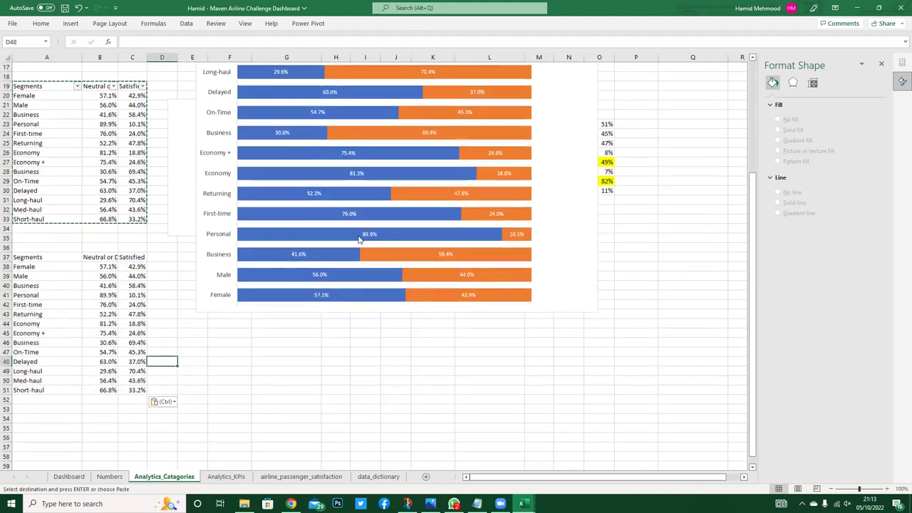
{"action": "scroll", "coordinate": [217, 124], "scroll_direction": "up", "scroll_amount": 3}
- Point the chart's data range to the pasted copy A37:C51 via Select Data
{"action": "left_click", "coordinate": [217, 123]}
{"action": "right_click", "coordinate": [218, 125]}
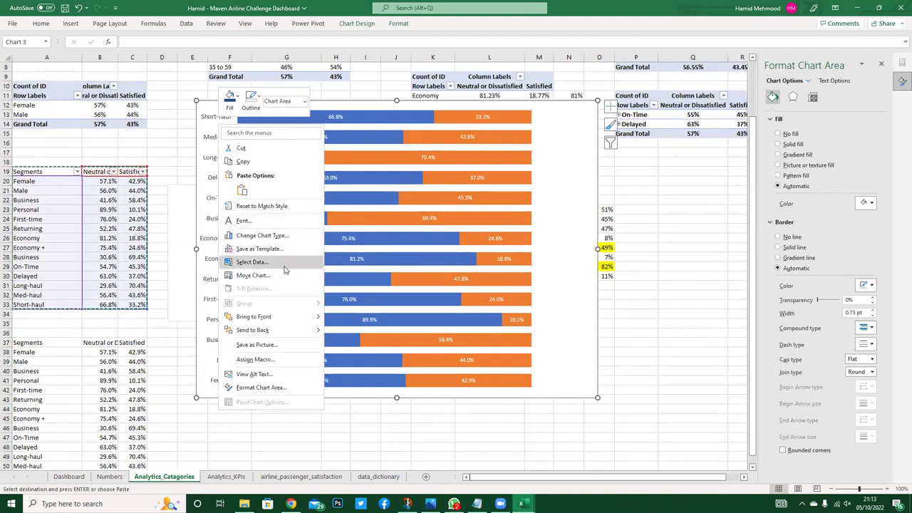
{"action": "left_click", "coordinate": [253, 261]}
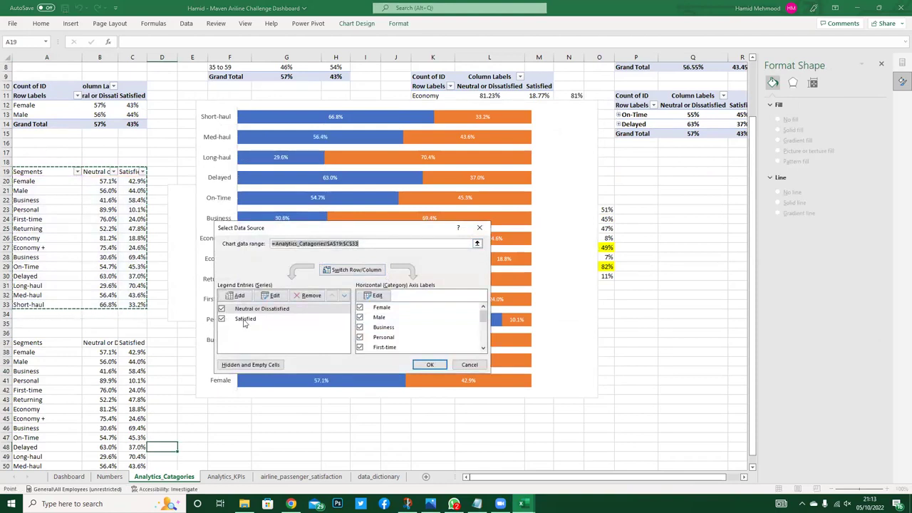
{"action": "left_click", "coordinate": [481, 245]}
{"action": "scroll", "coordinate": [86, 320], "scroll_direction": "down", "scroll_amount": 3}
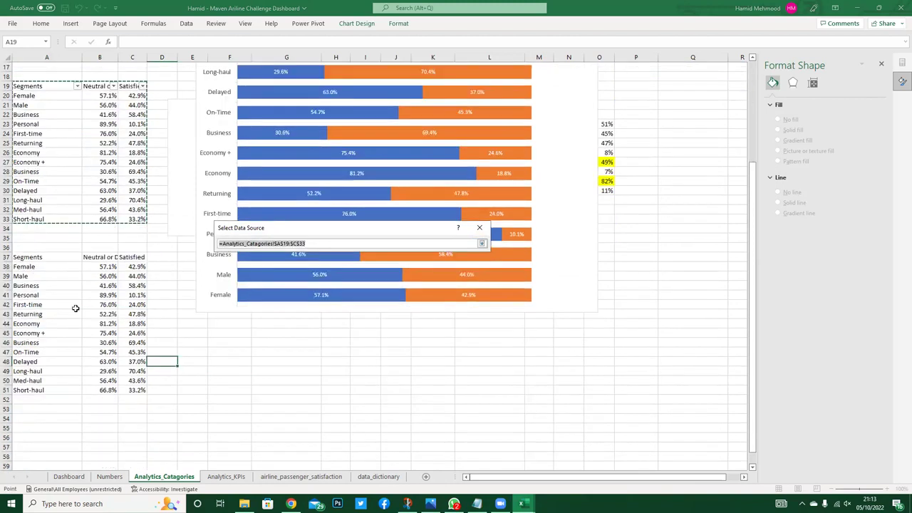
{"action": "mouse_move", "coordinate": [73, 259]}
{"action": "left_mouse_down"}
{"action": "mouse_move", "coordinate": [67, 304]}
{"action": "mouse_move", "coordinate": [131, 391]}
{"action": "left_mouse_up"}
{"action": "left_click", "coordinate": [482, 243]}
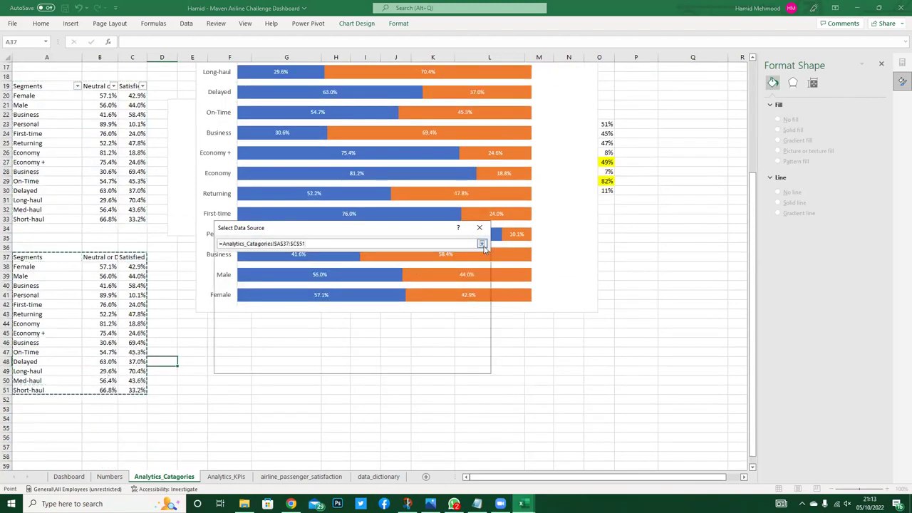
{"action": "left_click", "coordinate": [435, 364]}
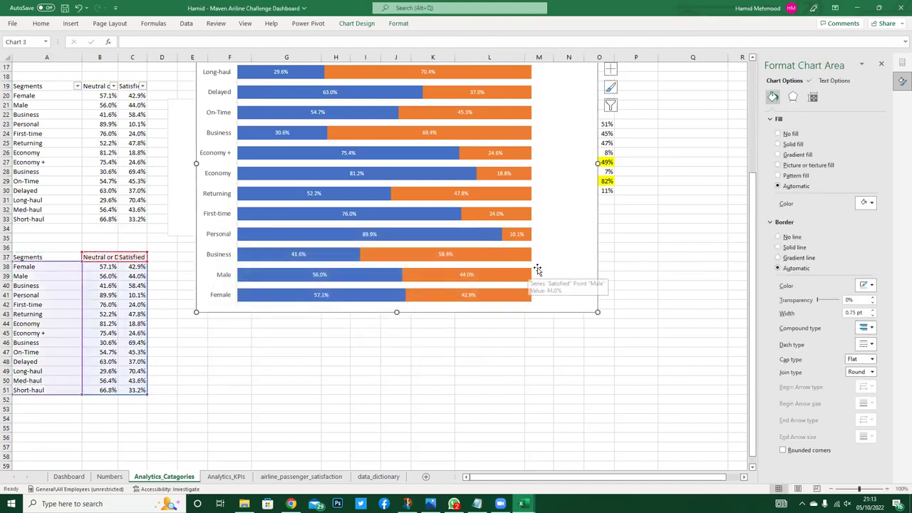
{"action": "scroll", "coordinate": [81, 401], "scroll_direction": "up", "scroll_amount": 4}
- Sort the copied table from B38, first largest to smallest, finally smallest to largest
{"action": "left_click", "coordinate": [104, 379]}
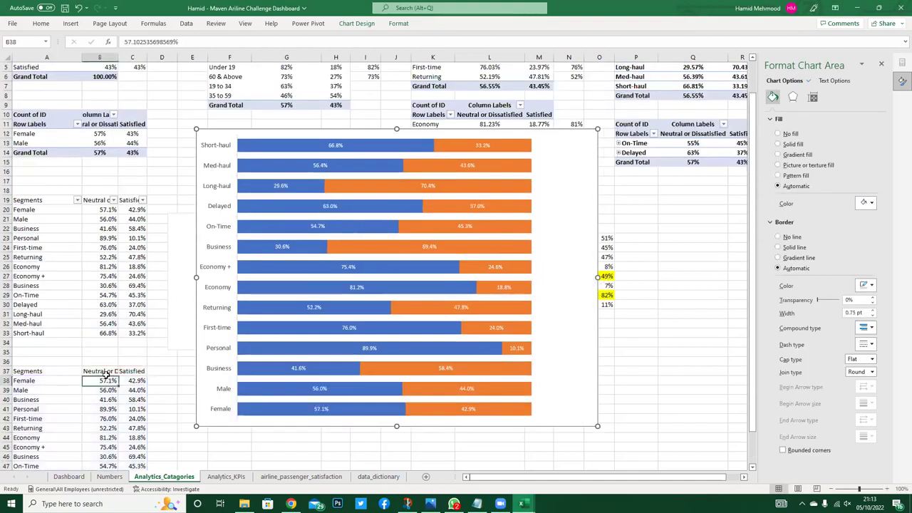
{"action": "right_click", "coordinate": [104, 379]}
{"action": "mouse_move", "coordinate": [171, 275]}
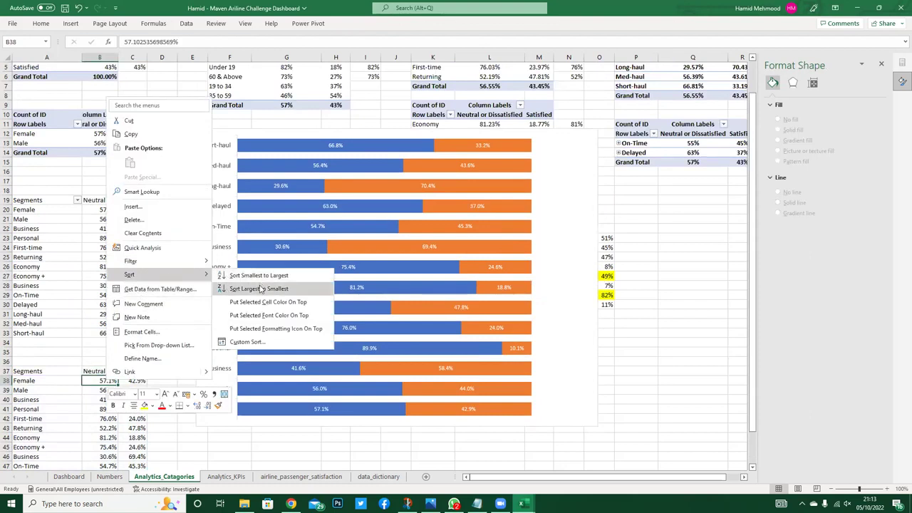
{"action": "left_click", "coordinate": [235, 288]}
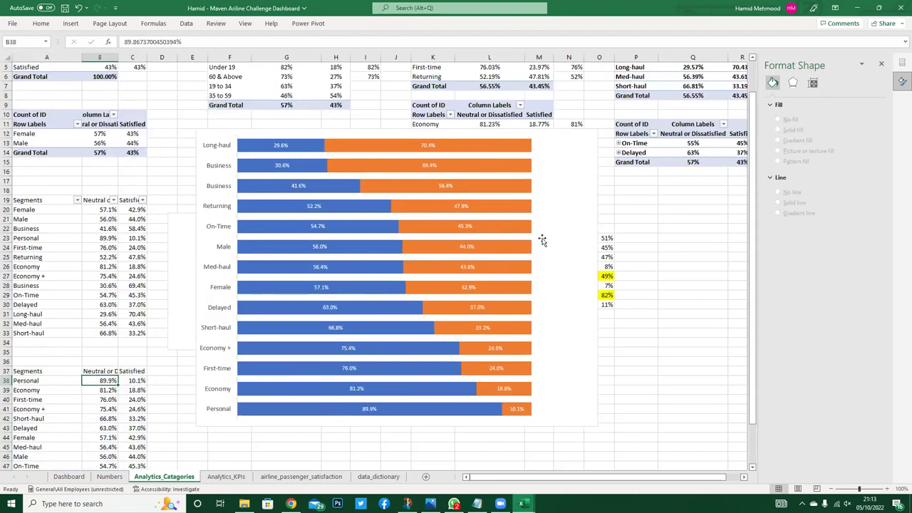
{"action": "right_click", "coordinate": [101, 383]}
{"action": "mouse_move", "coordinate": [155, 275]}
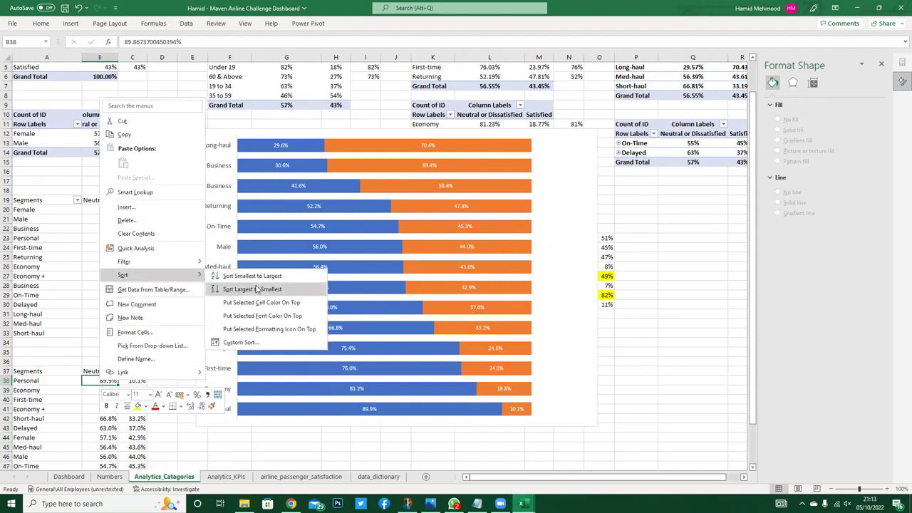
{"action": "left_click", "coordinate": [257, 276]}
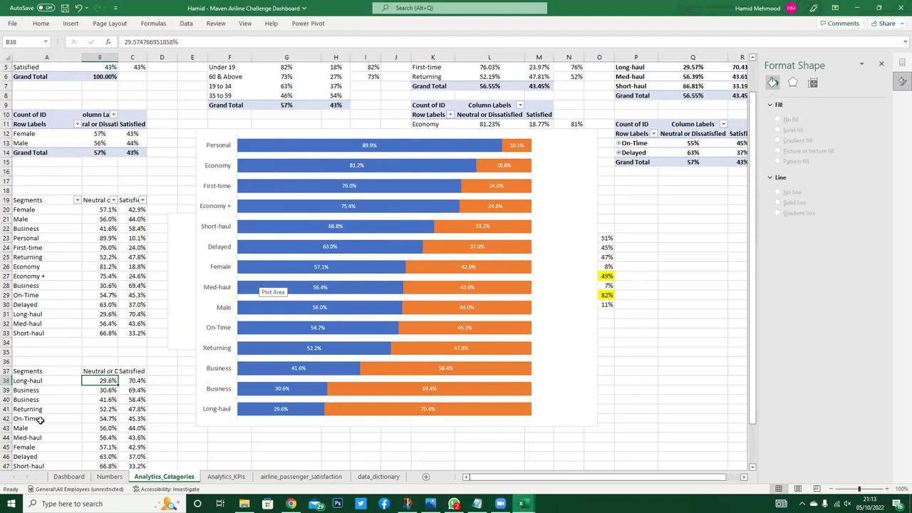
{"action": "left_click", "coordinate": [59, 479]}
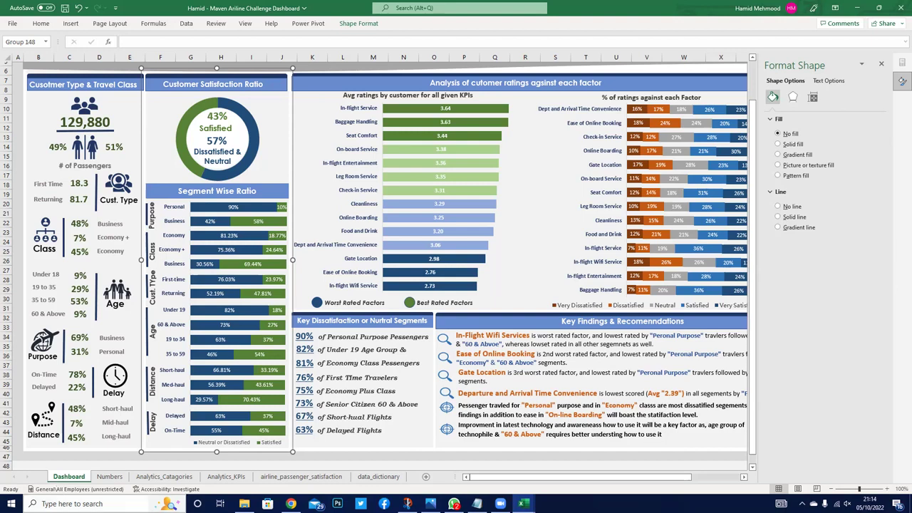
{"action": "left_click", "coordinate": [182, 477]}
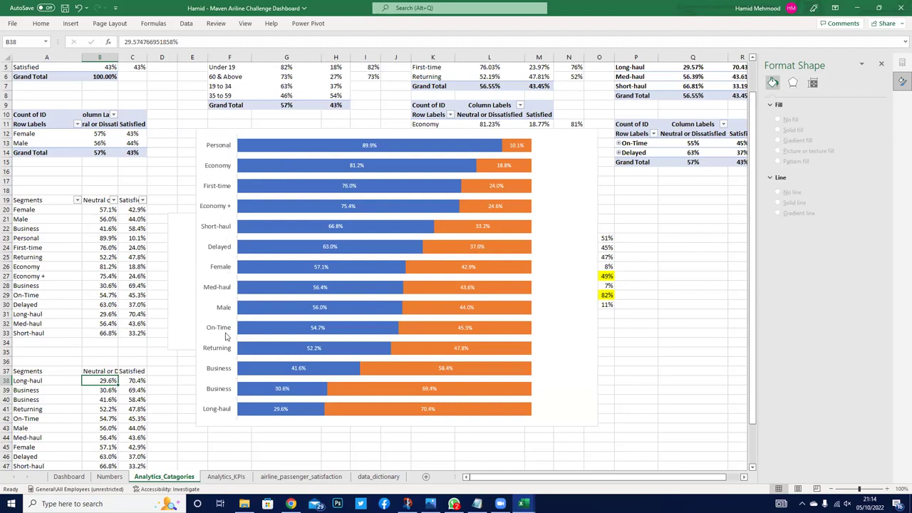
{"action": "mouse_move", "coordinate": [277, 350]}
{"action": "left_click", "coordinate": [72, 476]}
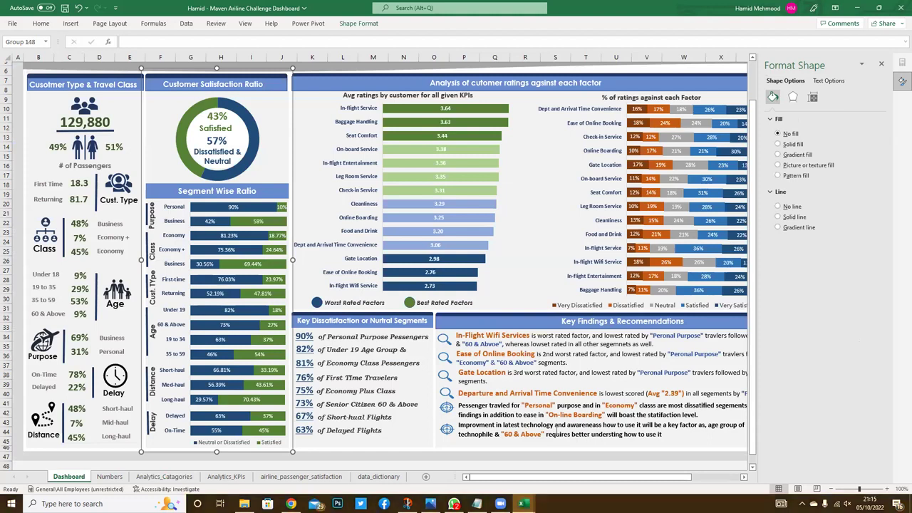
{"action": "left_click", "coordinate": [184, 481]}
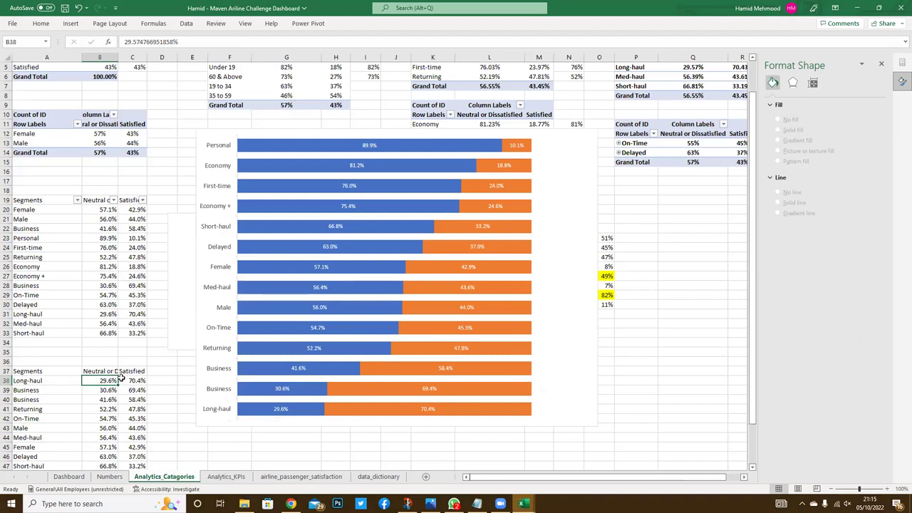
- Select the Personal row A51:C51 and cut it from the copied table
{"action": "scroll", "coordinate": [65, 379], "scroll_direction": "down", "scroll_amount": 2}
{"action": "left_click", "coordinate": [27, 327]}
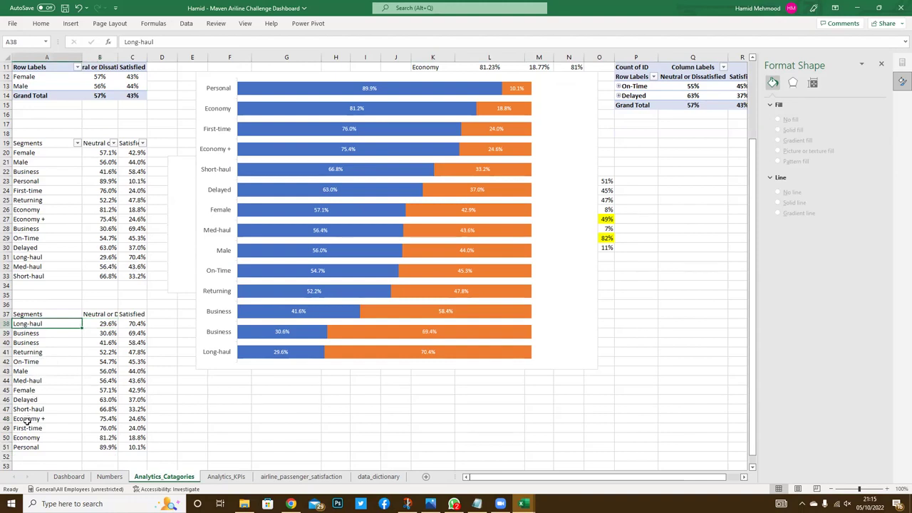
{"action": "left_click", "coordinate": [25, 447]}
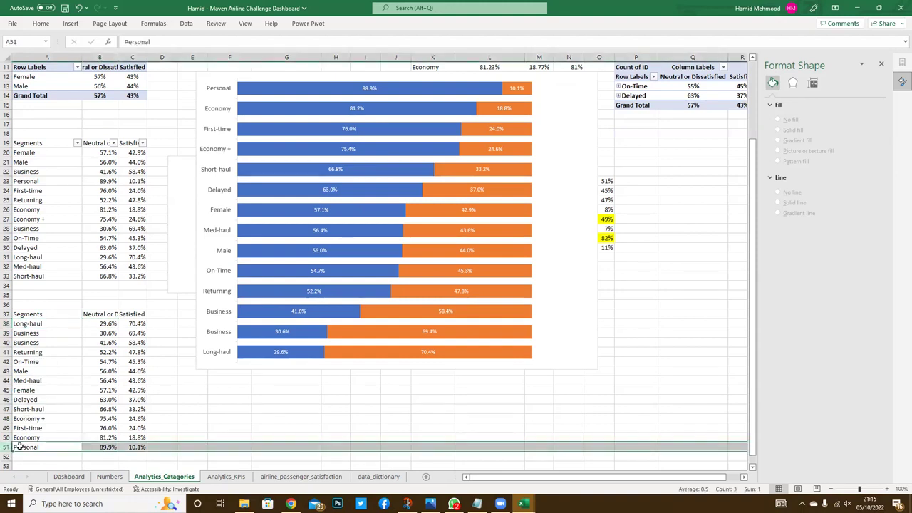
{"action": "left_click_drag", "start_coordinate": [89, 446], "coordinate": [128, 446]}
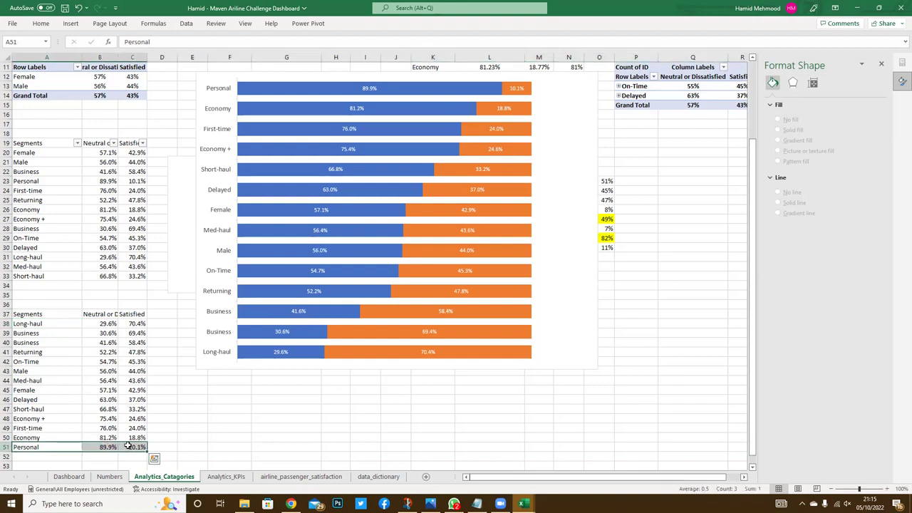
{"action": "key", "text": "ctrl+c"}
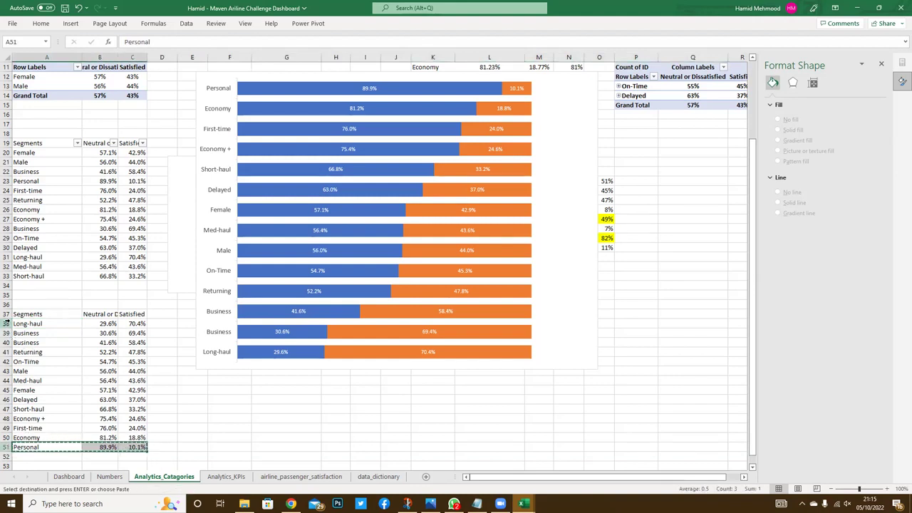
- Insert the cut Personal row at A38, then view the Dashboard sheet
{"action": "right_click", "coordinate": [6, 322]}
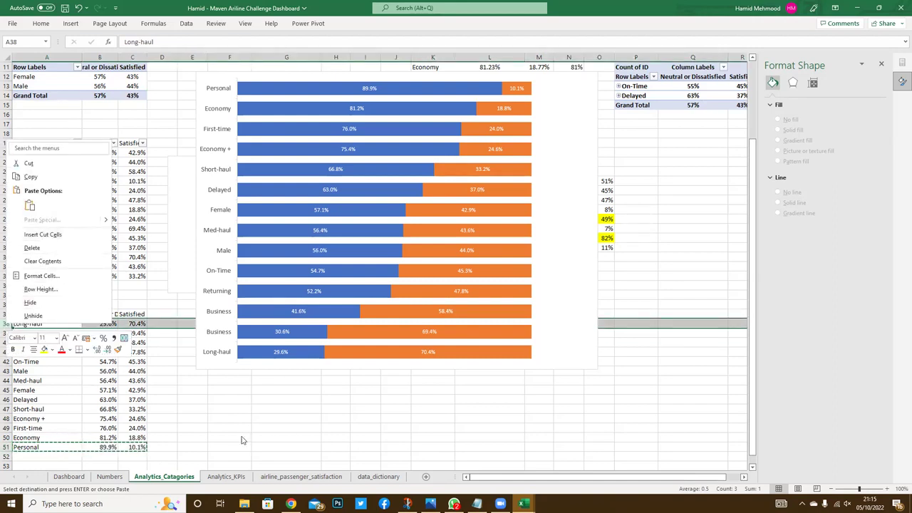
{"action": "key", "text": "Escape"}
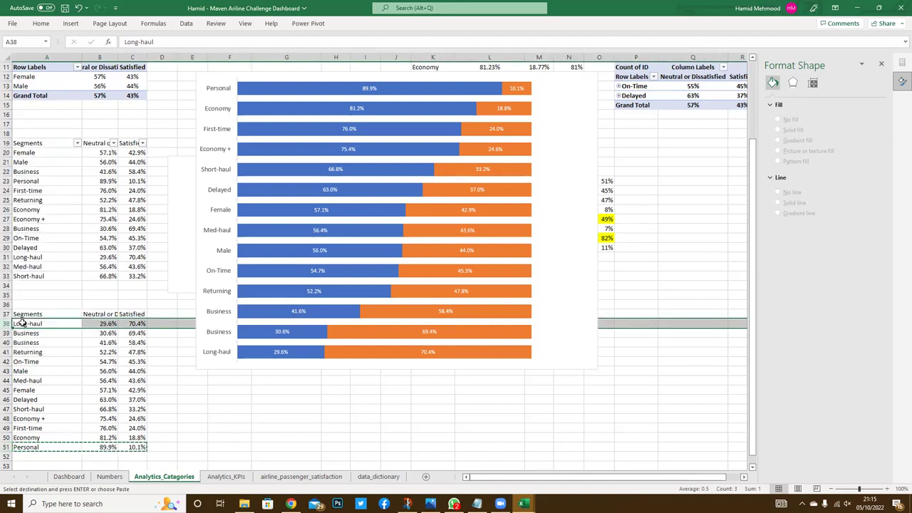
{"action": "left_click", "coordinate": [17, 323]}
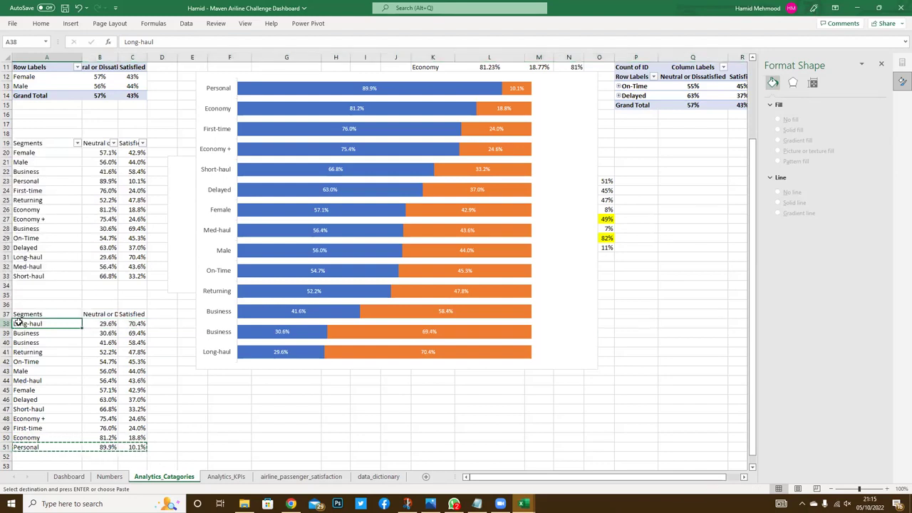
{"action": "right_click", "coordinate": [20, 325]}
{"action": "key", "text": "Escape"}
{"action": "key", "text": "ctrl+shift+plus"}
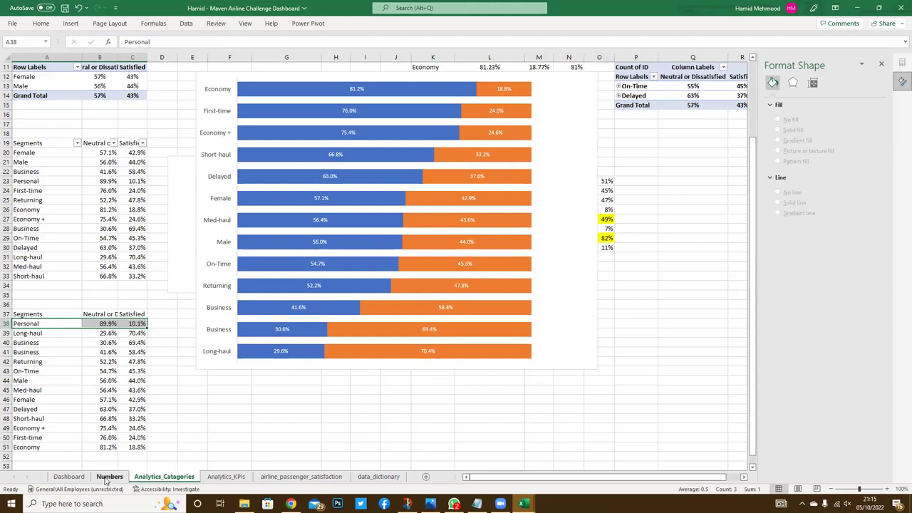
{"action": "left_click", "coordinate": [107, 477]}
{"action": "left_click", "coordinate": [69, 476]}
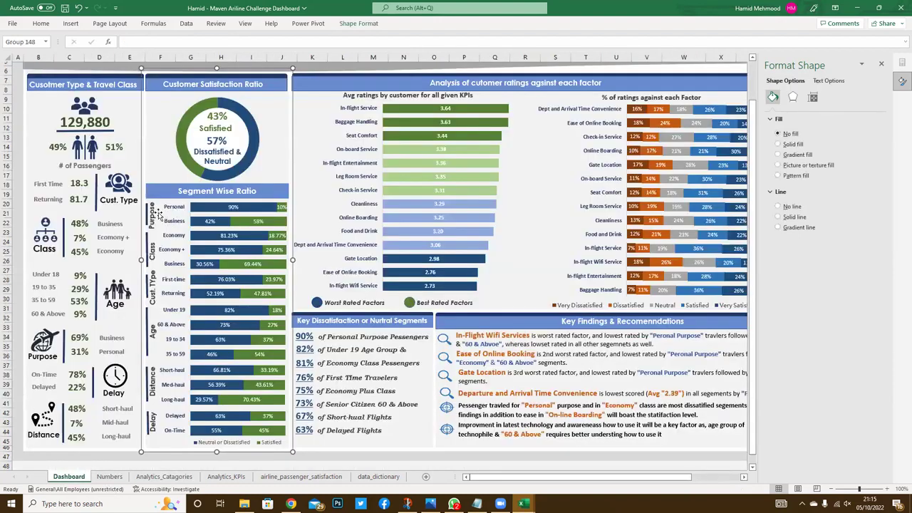
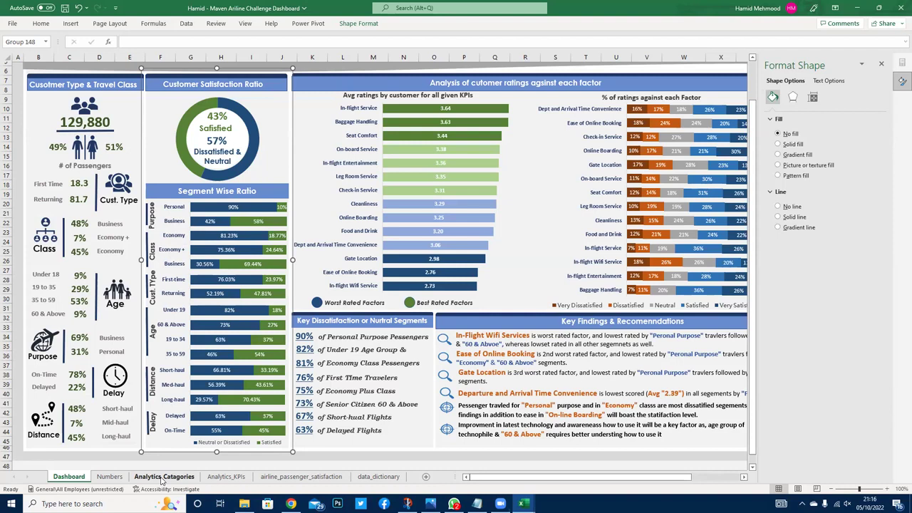
- Switch to the Analytics_Catagories sheet holding the segment satisfaction chart
{"action": "left_click", "coordinate": [162, 480]}
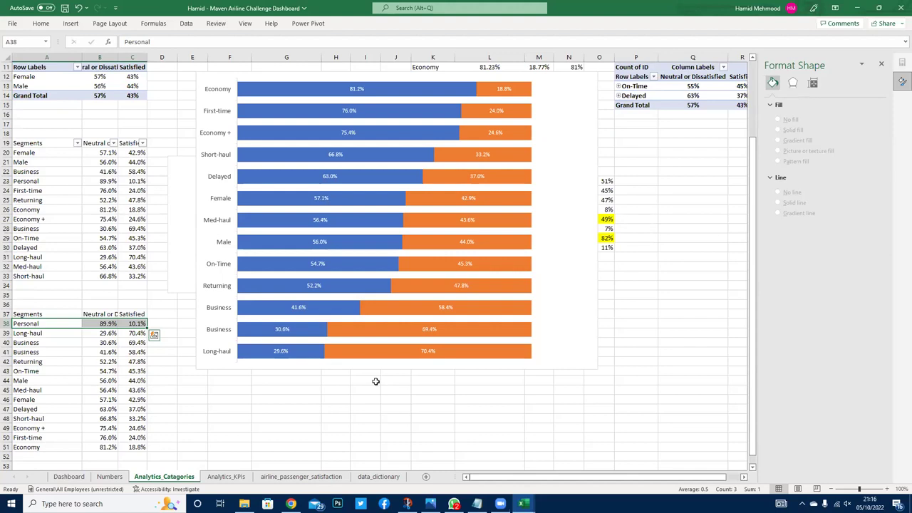
- Show the segment chart's legend at the Bottom position, then return to the Dashboard sheet
{"action": "left_click", "coordinate": [560, 237]}
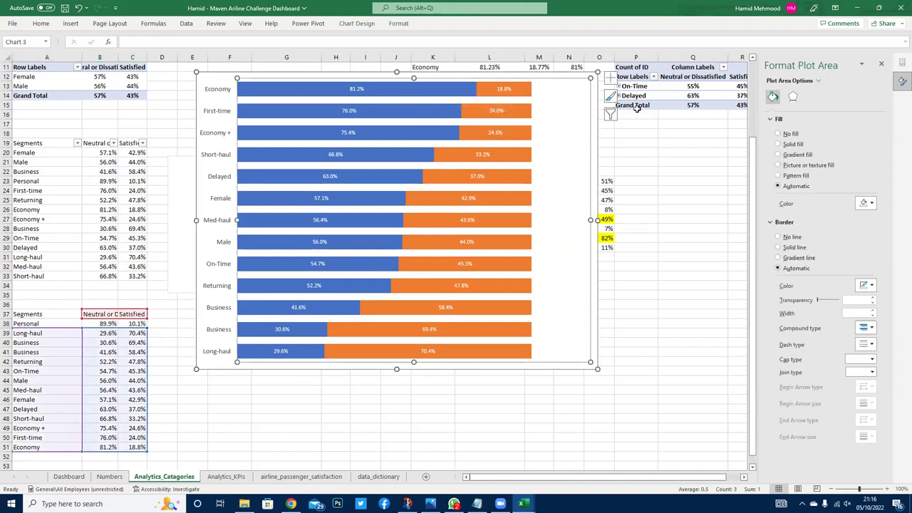
{"action": "left_click", "coordinate": [611, 81]}
{"action": "left_click", "coordinate": [633, 156]}
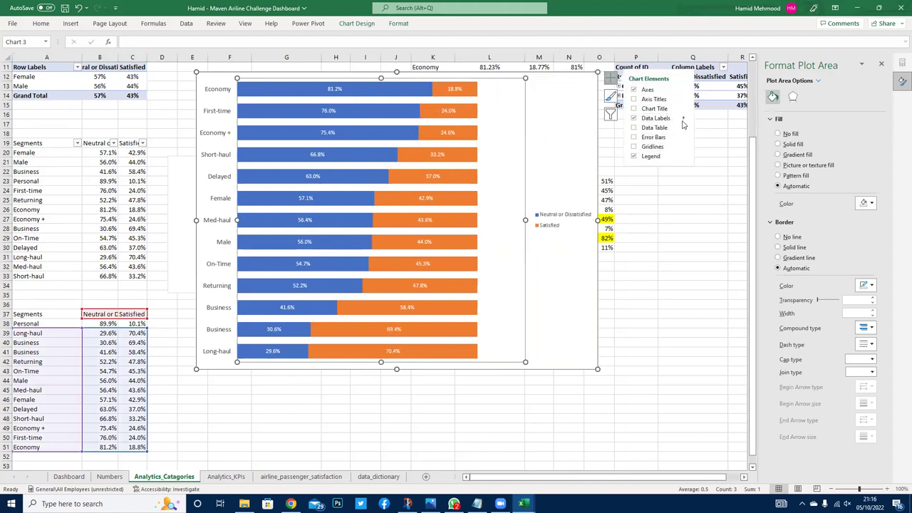
{"action": "left_click", "coordinate": [683, 156]}
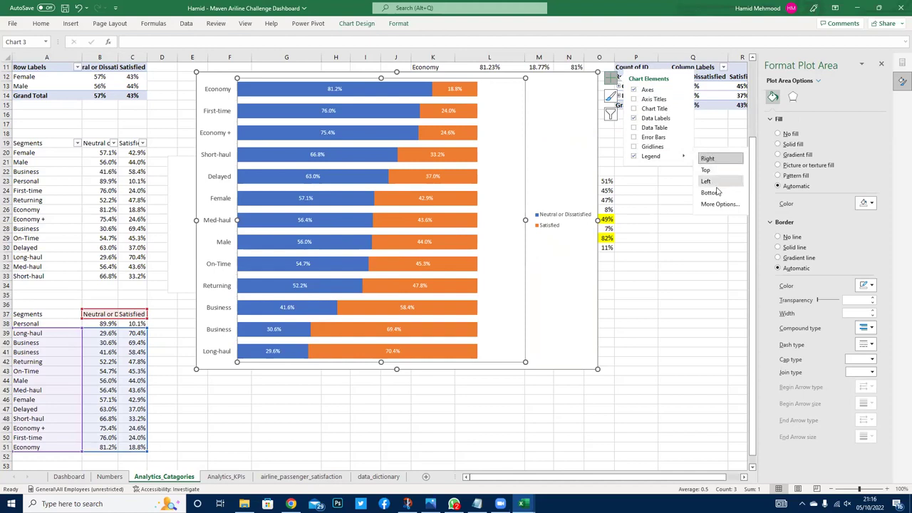
{"action": "left_click", "coordinate": [709, 192]}
{"action": "left_click", "coordinate": [660, 302]}
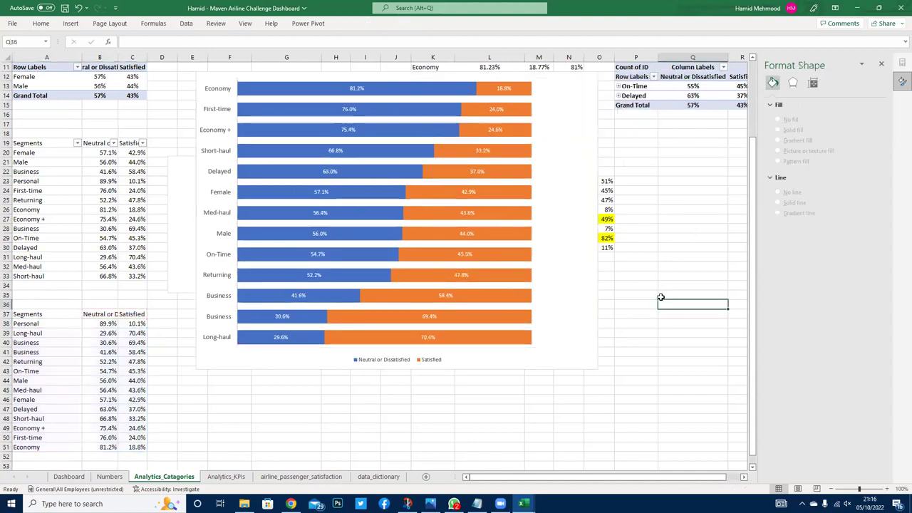
{"action": "scroll", "coordinate": [660, 296], "scroll_direction": "up", "scroll_amount": 1}
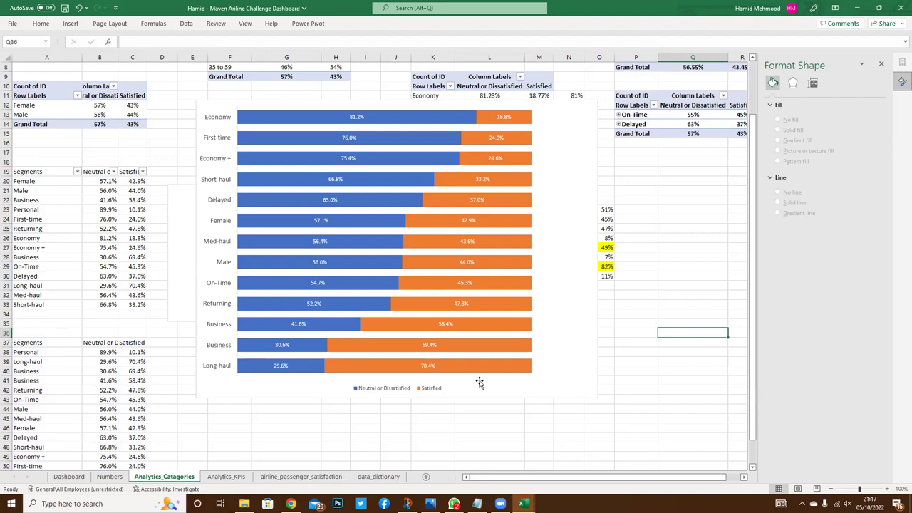
{"action": "left_click", "coordinate": [69, 476]}
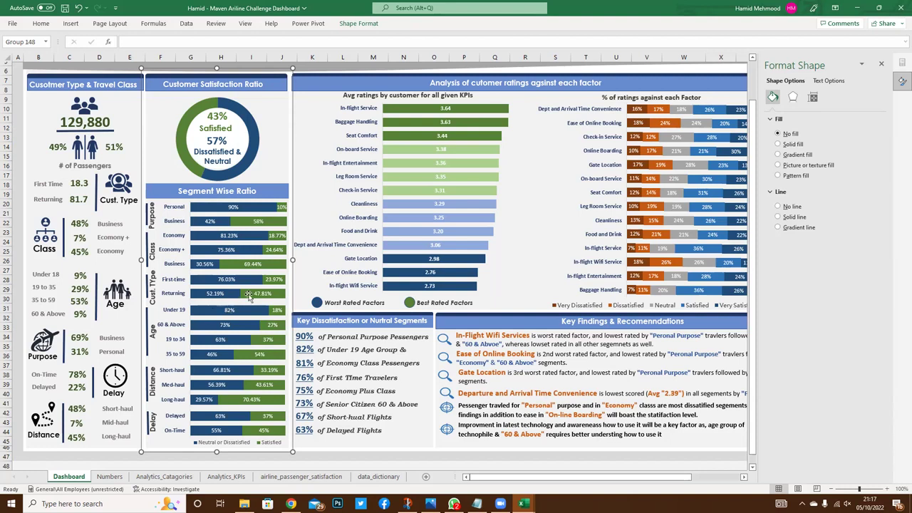
- Switch to the Analytics_KPIs sheet and scroll down to the ratings pivot's KPI labels
{"action": "left_click", "coordinate": [222, 475]}
{"action": "scroll", "coordinate": [364, 395], "scroll_direction": "up", "scroll_amount": 9}
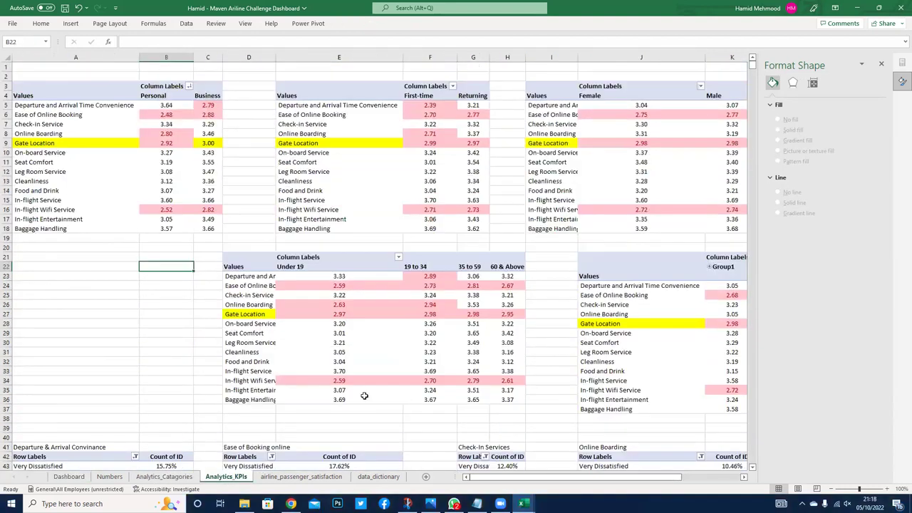
{"action": "scroll", "coordinate": [364, 396], "scroll_direction": "down", "scroll_amount": 7}
{"action": "scroll", "coordinate": [363, 395], "scroll_direction": "down", "scroll_amount": 3}
{"action": "scroll", "coordinate": [362, 395], "scroll_direction": "down", "scroll_amount": 1}
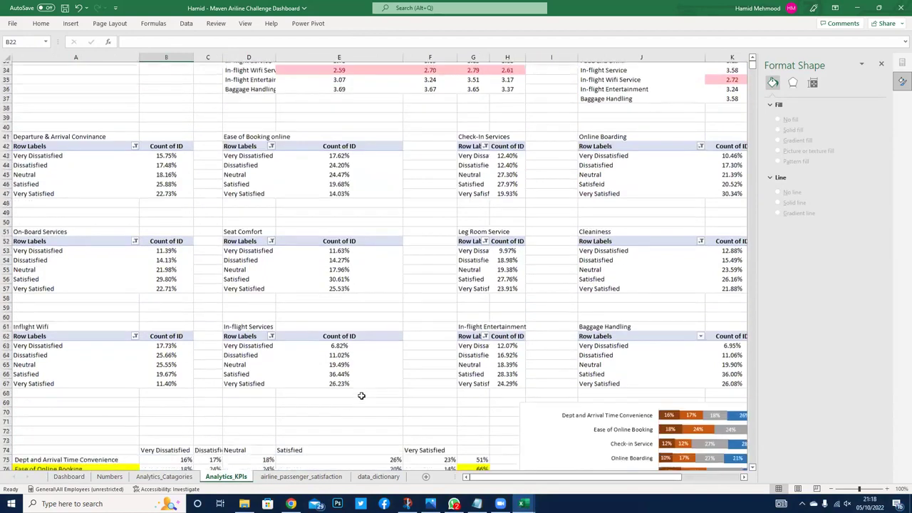
{"action": "scroll", "coordinate": [361, 396], "scroll_direction": "down", "scroll_amount": 5}
{"action": "scroll", "coordinate": [361, 395], "scroll_direction": "down", "scroll_amount": 1}
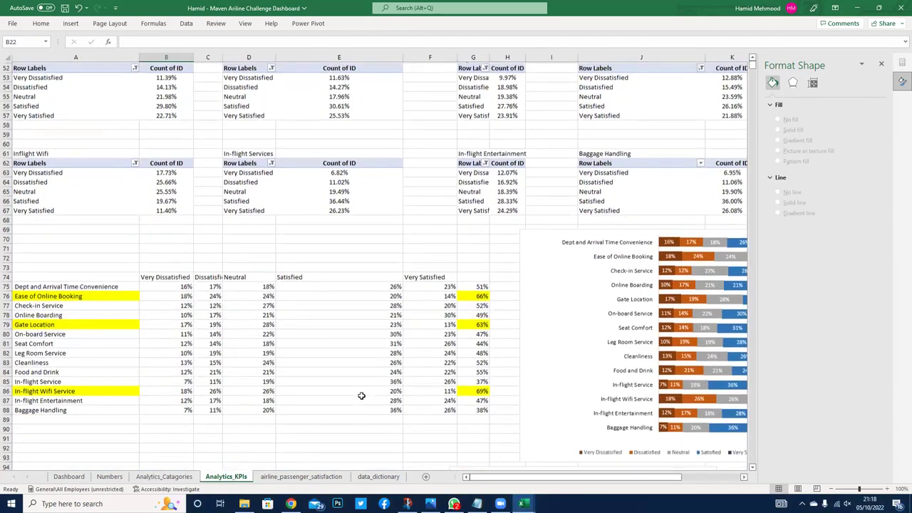
{"action": "scroll", "coordinate": [361, 395], "scroll_direction": "down", "scroll_amount": 1}
{"action": "scroll", "coordinate": [361, 395], "scroll_direction": "down", "scroll_amount": 1}
{"action": "scroll", "coordinate": [361, 396], "scroll_direction": "down", "scroll_amount": 3}
{"action": "scroll", "coordinate": [361, 395], "scroll_direction": "down", "scroll_amount": 4}
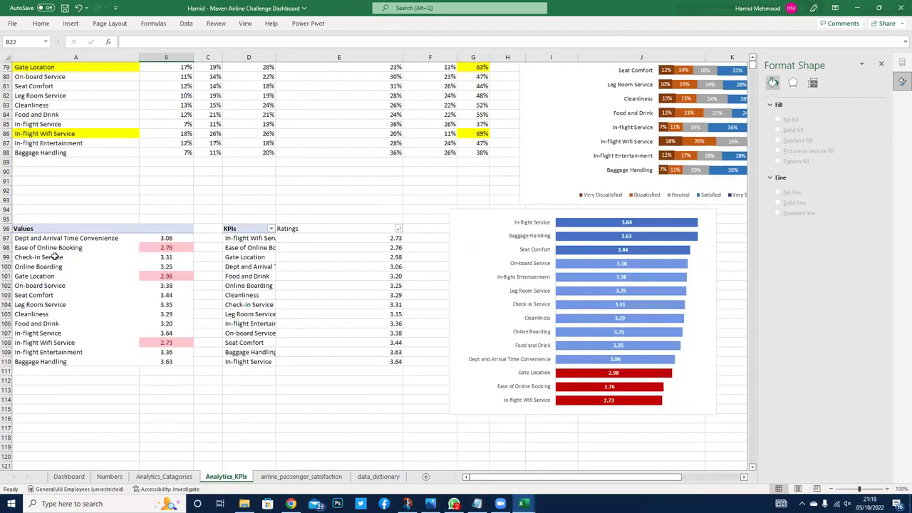
{"action": "left_click", "coordinate": [26, 227]}
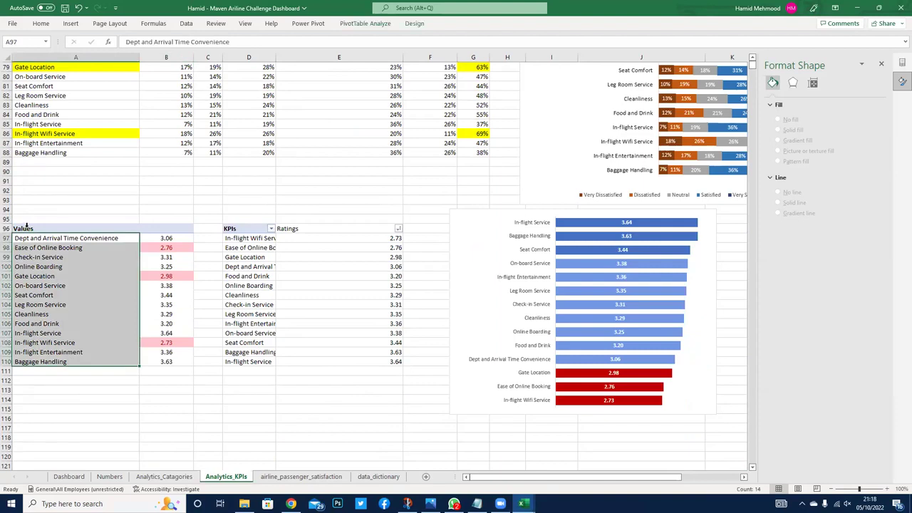
{"action": "left_click", "coordinate": [33, 239]}
{"action": "scroll", "coordinate": [61, 290], "scroll_direction": "up", "scroll_amount": 3}
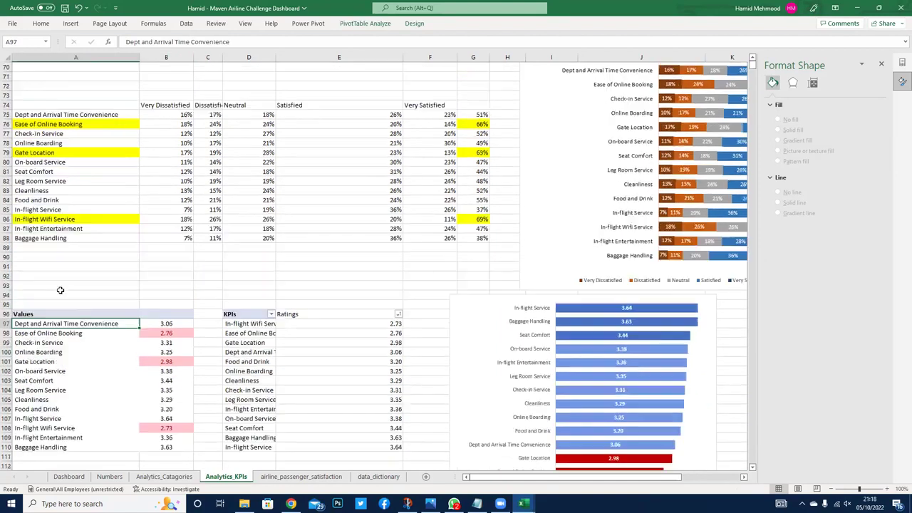
- Check the exact average rating in B97 and the Online Boarding average value
{"action": "left_click", "coordinate": [158, 324]}
{"action": "left_click", "coordinate": [166, 343]}
{"action": "left_click", "coordinate": [169, 350]}
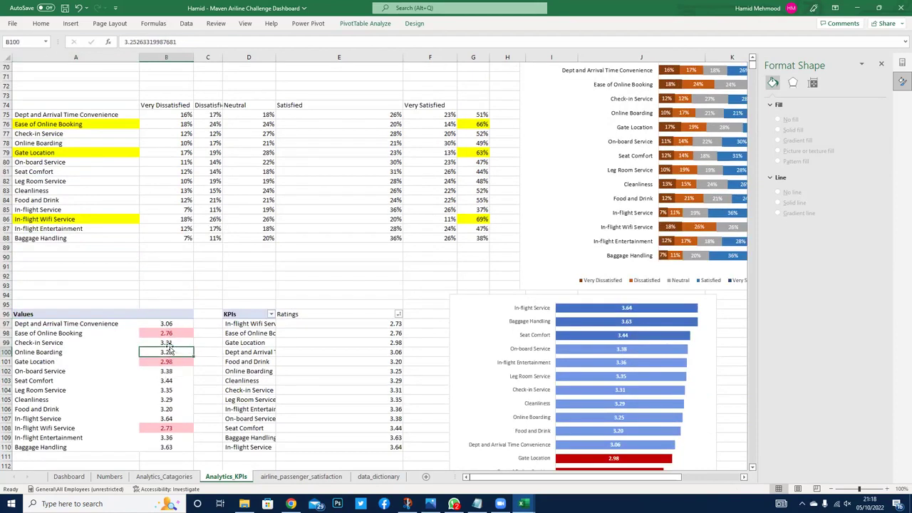
{"action": "scroll", "coordinate": [169, 350], "scroll_direction": "up", "scroll_amount": 2}
{"action": "scroll", "coordinate": [169, 347], "scroll_direction": "up", "scroll_amount": 3}
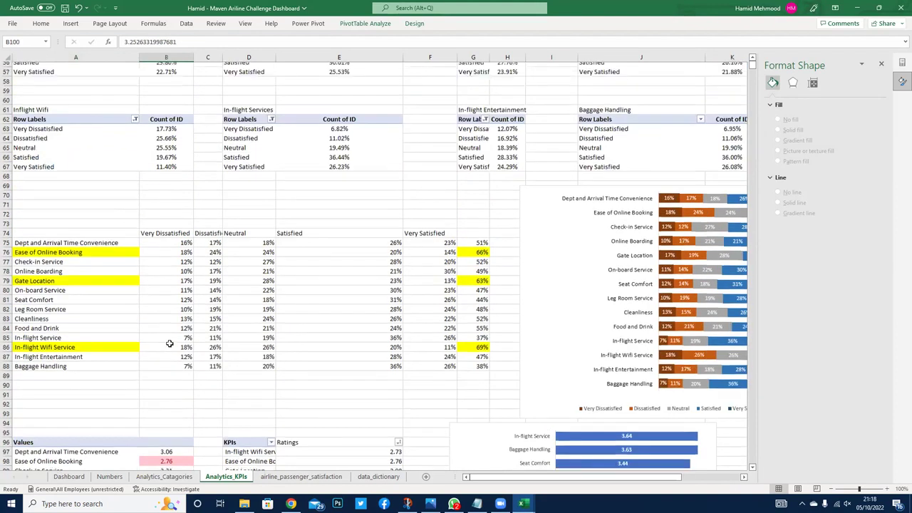
{"action": "scroll", "coordinate": [169, 346], "scroll_direction": "up", "scroll_amount": 3}
{"action": "scroll", "coordinate": [170, 343], "scroll_direction": "up", "scroll_amount": 5}
{"action": "scroll", "coordinate": [114, 264], "scroll_direction": "up", "scroll_amount": 5}
{"action": "scroll", "coordinate": [62, 183], "scroll_direction": "up", "scroll_amount": 5}
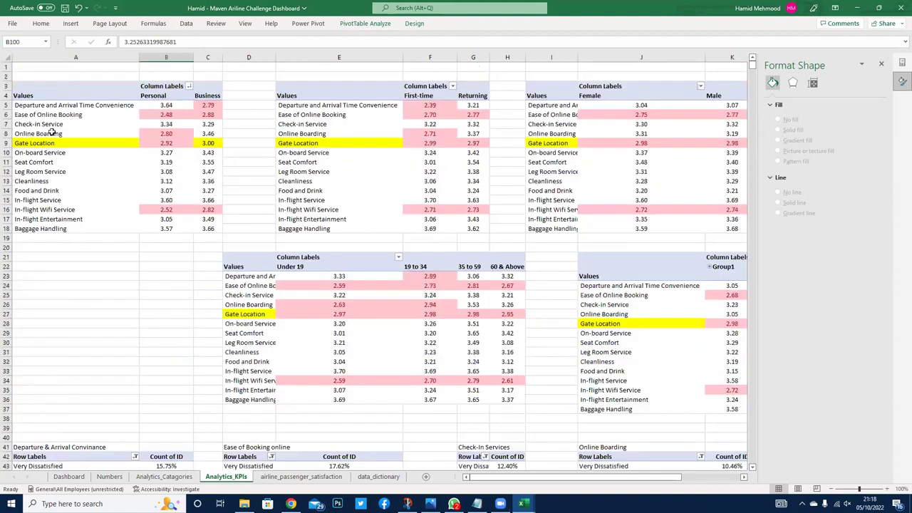
- Select the Personal/Business ratings pivot table and show its PivotTable Fields list
{"action": "left_click", "coordinate": [23, 85]}
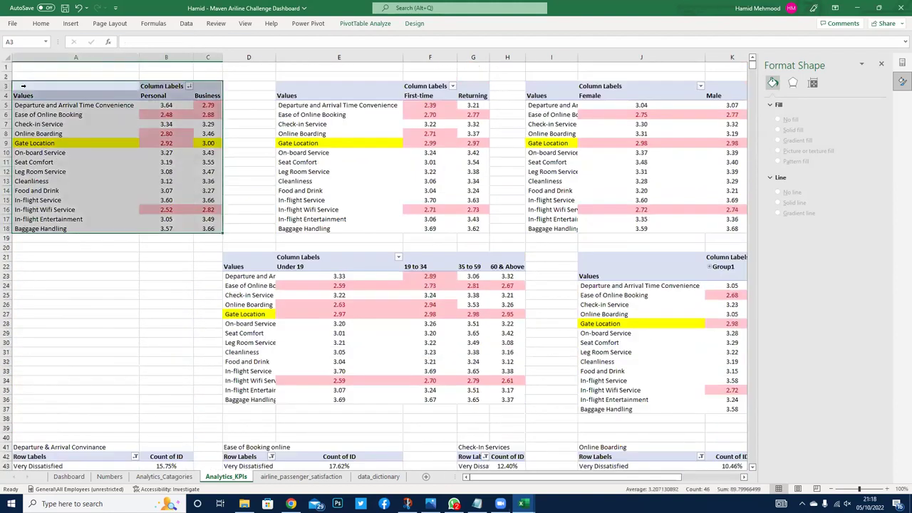
{"action": "left_click", "coordinate": [902, 63]}
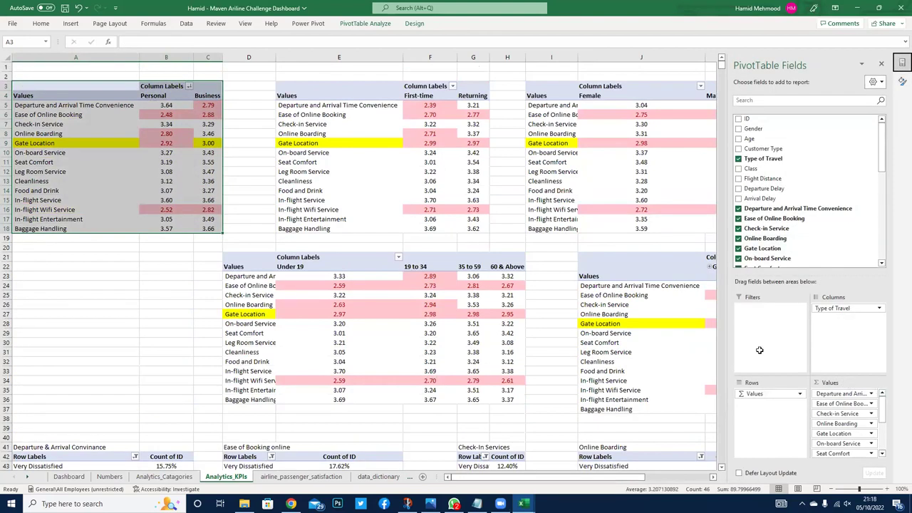
{"action": "scroll", "coordinate": [141, 293], "scroll_direction": "down", "scroll_amount": 2}
{"action": "scroll", "coordinate": [141, 294], "scroll_direction": "down", "scroll_amount": 3}
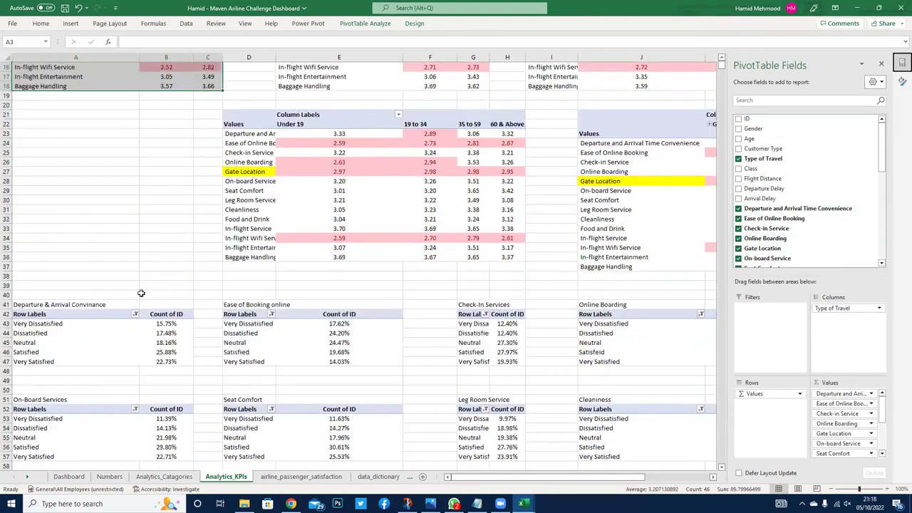
{"action": "scroll", "coordinate": [141, 294], "scroll_direction": "down", "scroll_amount": 2}
{"action": "scroll", "coordinate": [142, 289], "scroll_direction": "down", "scroll_amount": 4}
{"action": "scroll", "coordinate": [142, 285], "scroll_direction": "down", "scroll_amount": 2}
{"action": "scroll", "coordinate": [138, 283], "scroll_direction": "down", "scroll_amount": 4}
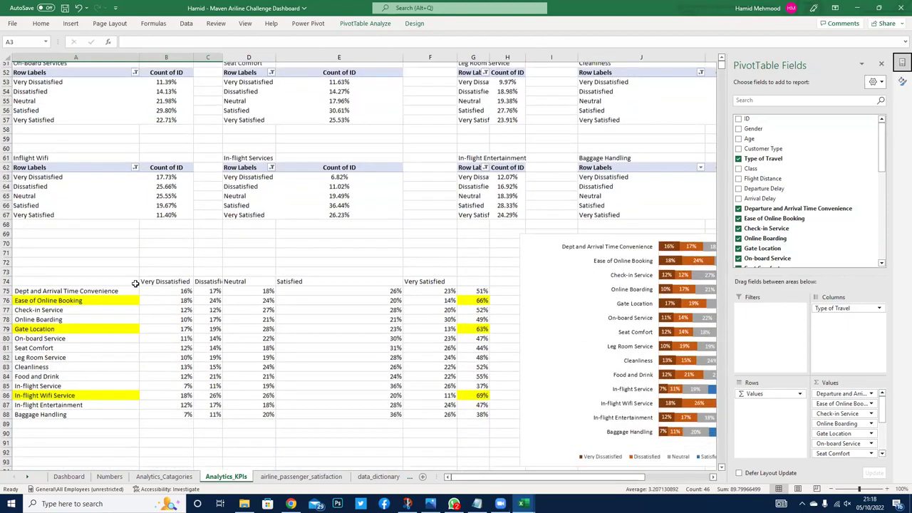
{"action": "scroll", "coordinate": [138, 282], "scroll_direction": "down", "scroll_amount": 5}
{"action": "scroll", "coordinate": [139, 282], "scroll_direction": "down", "scroll_amount": 5}
{"action": "scroll", "coordinate": [575, 284], "scroll_direction": "down", "scroll_amount": 2}
{"action": "scroll", "coordinate": [575, 284], "scroll_direction": "down", "scroll_amount": 3}
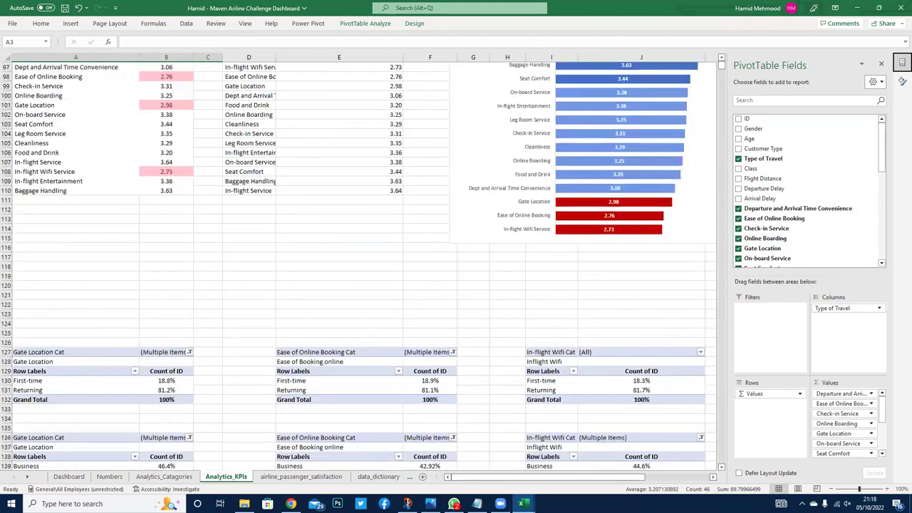
{"action": "scroll", "coordinate": [576, 284], "scroll_direction": "up", "scroll_amount": 4}
{"action": "mouse_move", "coordinate": [589, 477]}
{"action": "left_mouse_down"}
{"action": "mouse_move", "coordinate": [696, 425]}
{"action": "mouse_move", "coordinate": [715, 87]}
{"action": "left_mouse_up"}
{"action": "scroll", "coordinate": [720, 78], "scroll_direction": "up", "scroll_amount": 13}
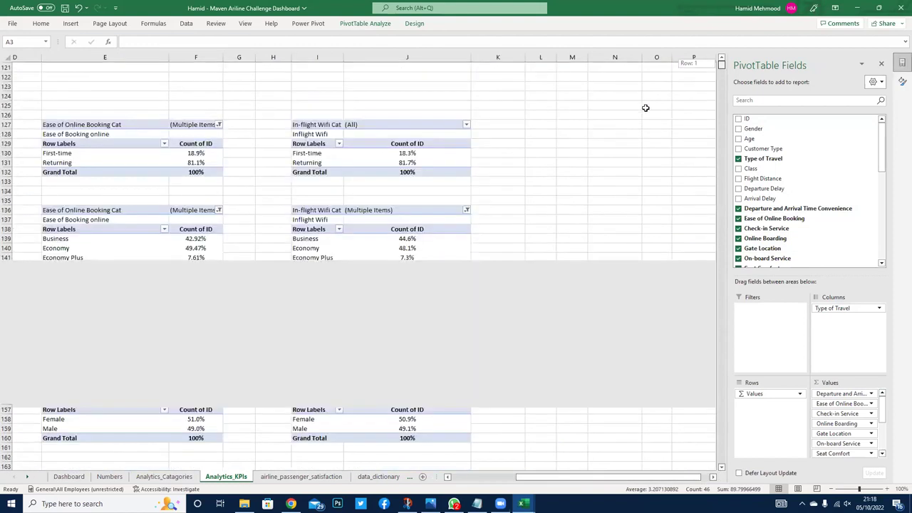
{"action": "scroll", "coordinate": [646, 108], "scroll_direction": "up", "scroll_amount": 15}
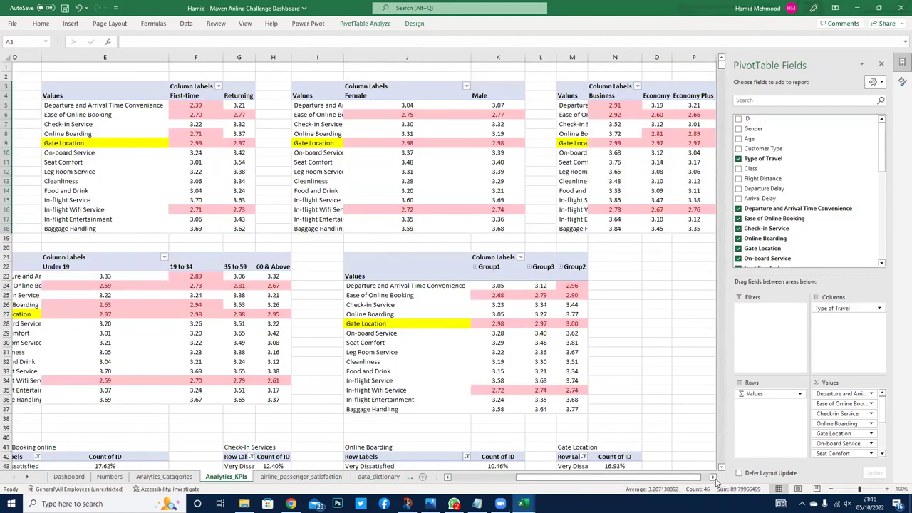
{"action": "scroll", "coordinate": [461, 210], "scroll_direction": "right", "scroll_amount": 3}
- Copy the Business/Economy class ratings pivot to W3 and auto-fit columns W:X
{"action": "left_click", "coordinate": [346, 85]}
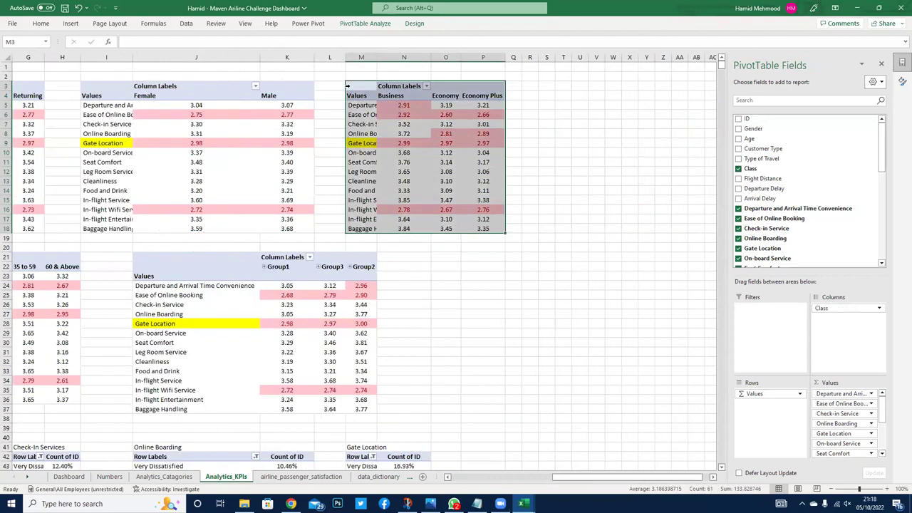
{"action": "scroll", "coordinate": [677, 258], "scroll_direction": "up", "scroll_amount": 1, "text": "ctrl"}
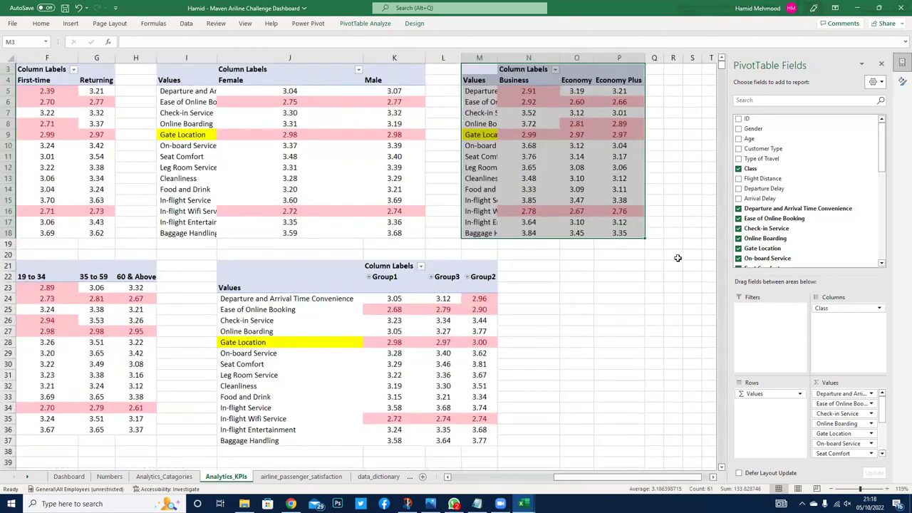
{"action": "scroll", "coordinate": [677, 257], "scroll_direction": "down", "scroll_amount": 1, "text": "ctrl"}
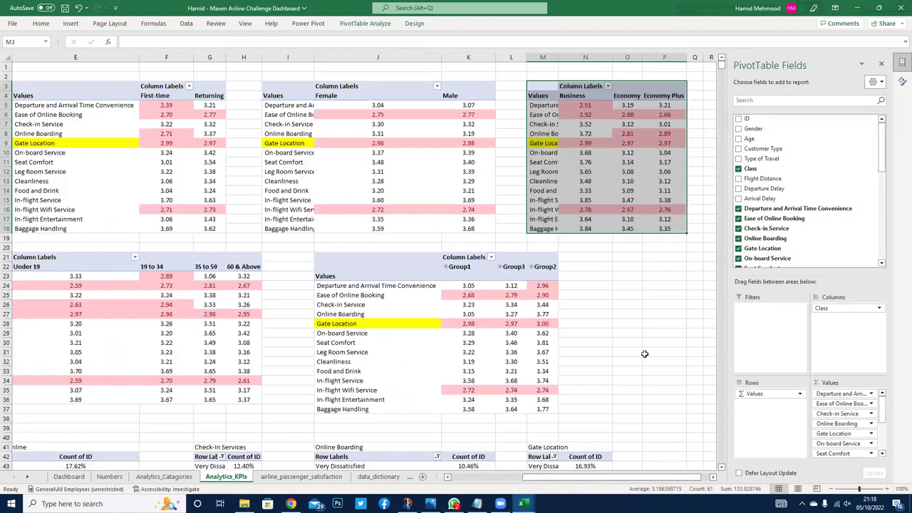
{"action": "left_click", "coordinate": [713, 477]}
{"action": "left_click", "coordinate": [713, 476]}
{"action": "left_click", "coordinate": [713, 476]}
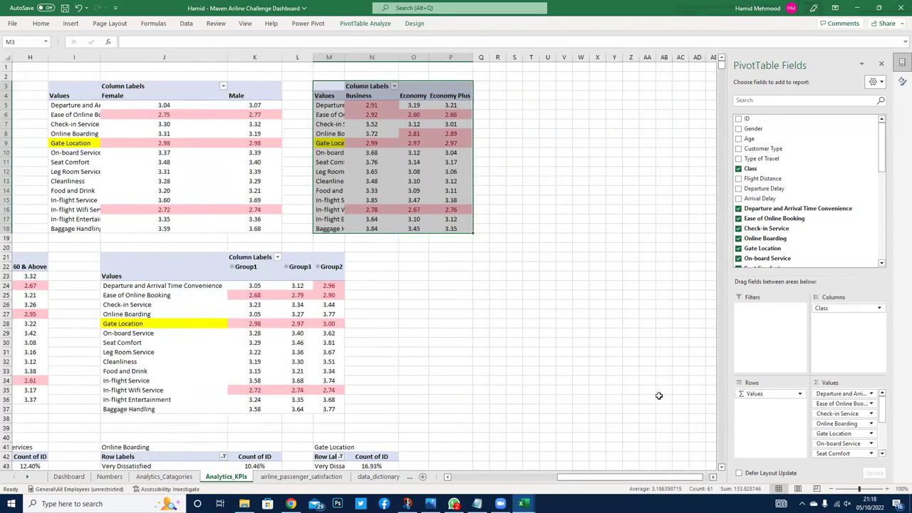
{"action": "key", "text": "ctrl+c"}
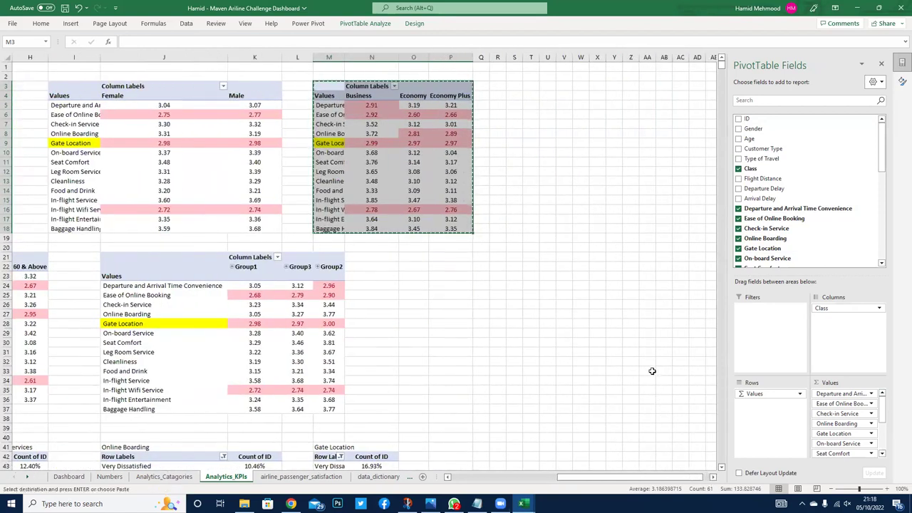
{"action": "left_click", "coordinate": [578, 86]}
{"action": "key", "text": "ctrl+v"}
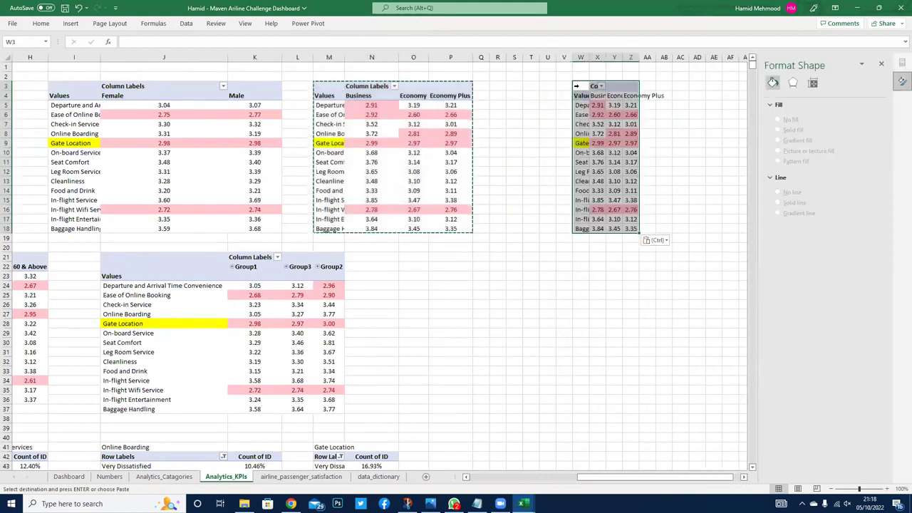
{"action": "left_click_drag", "start_coordinate": [581, 57], "coordinate": [615, 55]}
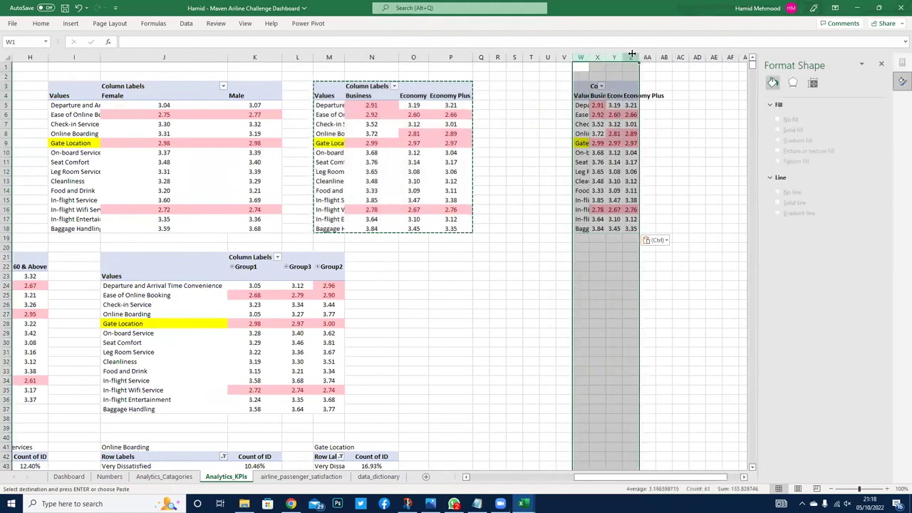
{"action": "double_click", "coordinate": [637, 57]}
{"action": "left_click", "coordinate": [633, 304]}
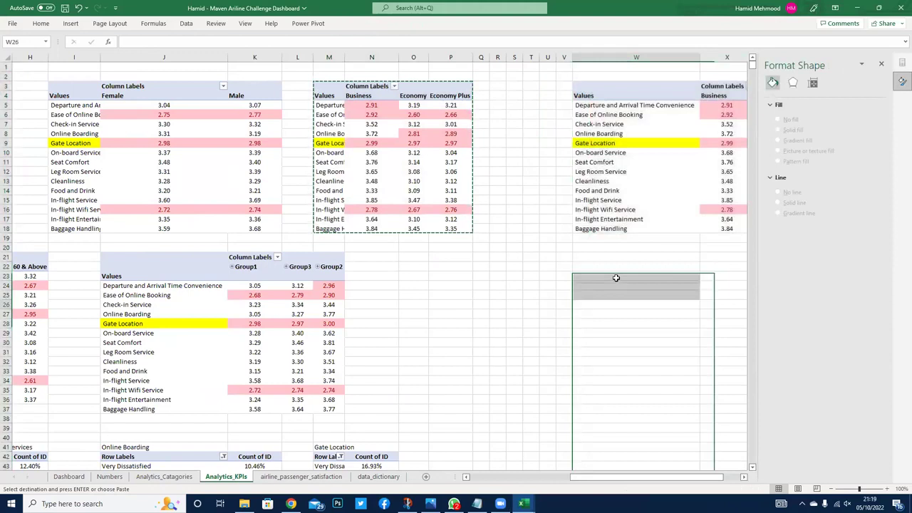
{"action": "left_click", "coordinate": [744, 479]}
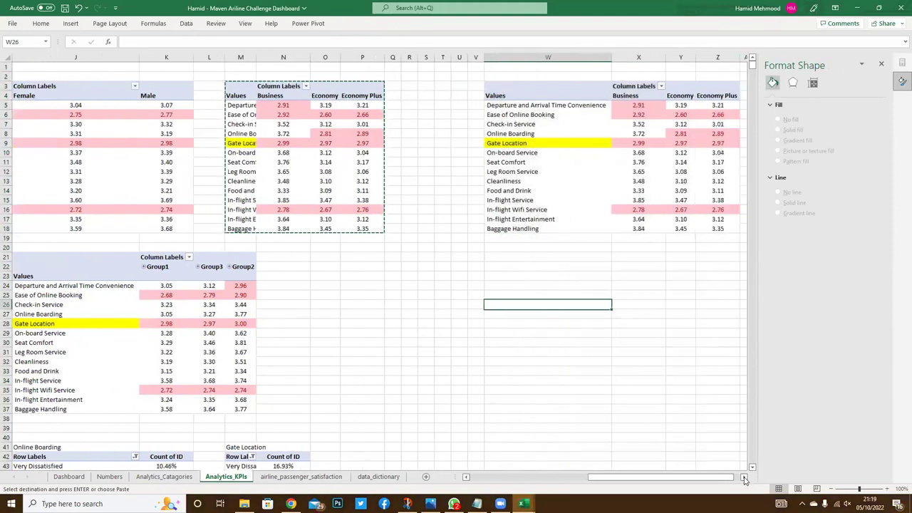
{"action": "left_click", "coordinate": [744, 479]}
{"action": "left_click", "coordinate": [744, 479]}
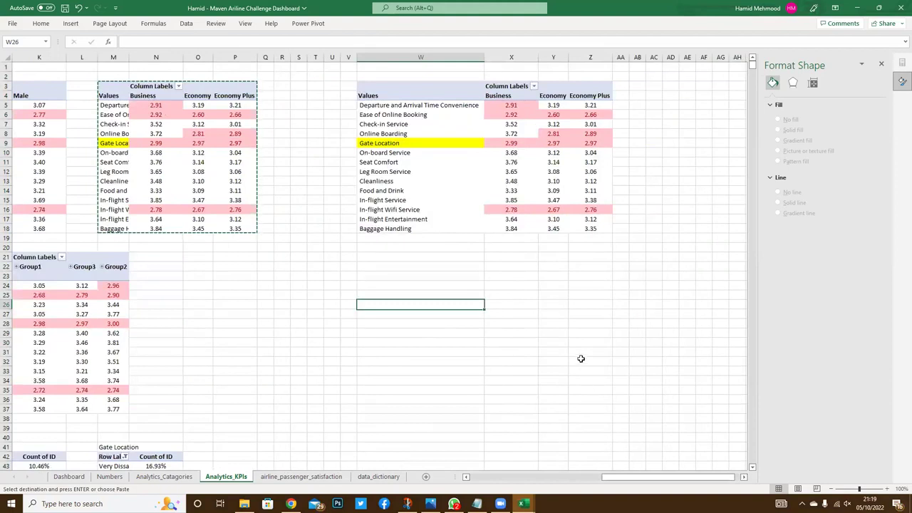
- Remove Departure and Arrival Time Convenience, Ease of Online Booking, Check-in Service and Online Boarding from the copy
{"action": "left_click", "coordinate": [392, 86]}
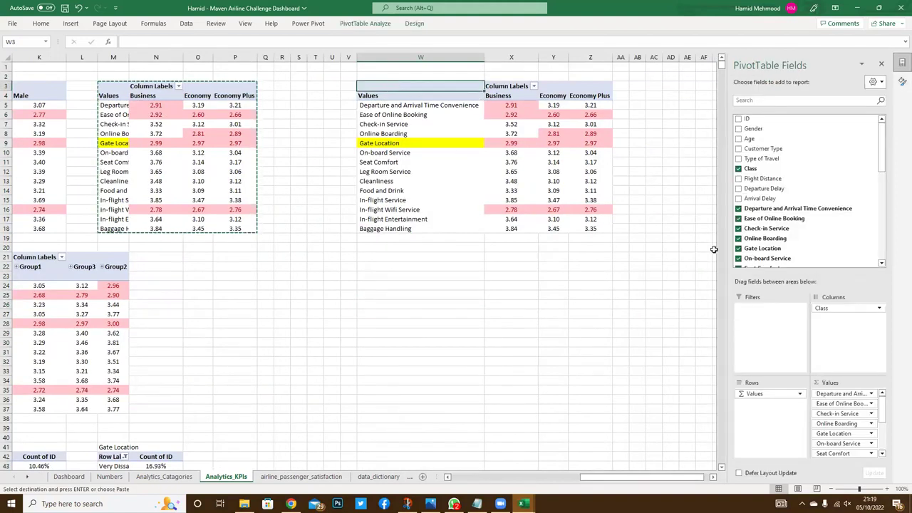
{"action": "left_click", "coordinate": [854, 396]}
{"action": "left_click", "coordinate": [841, 374]}
{"action": "left_click", "coordinate": [853, 395]}
{"action": "left_click", "coordinate": [854, 371]}
{"action": "left_click", "coordinate": [853, 395]}
{"action": "left_click", "coordinate": [846, 371]}
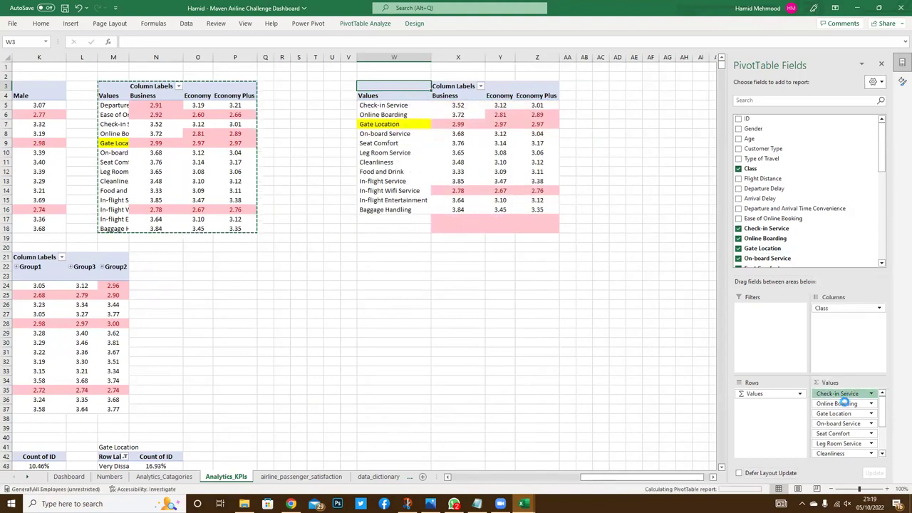
{"action": "left_click", "coordinate": [844, 395]}
{"action": "left_click", "coordinate": [857, 372]}
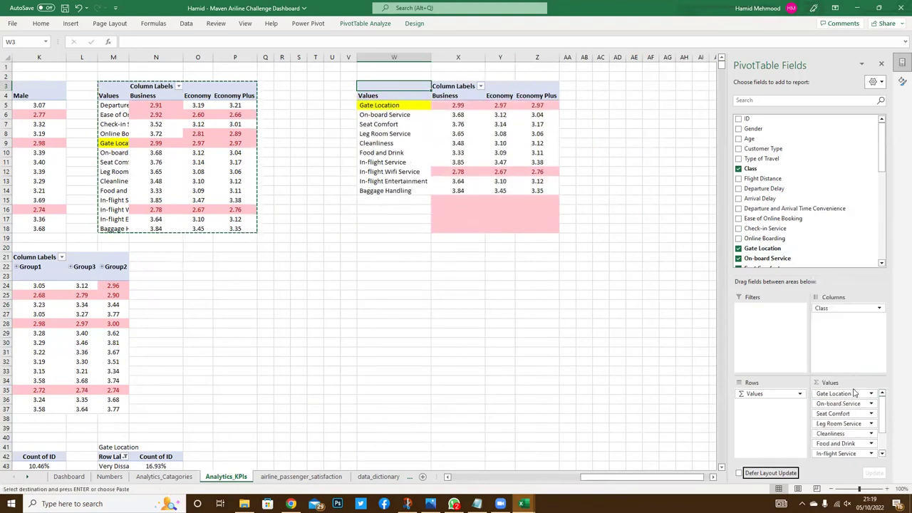
{"action": "left_click", "coordinate": [853, 395]}
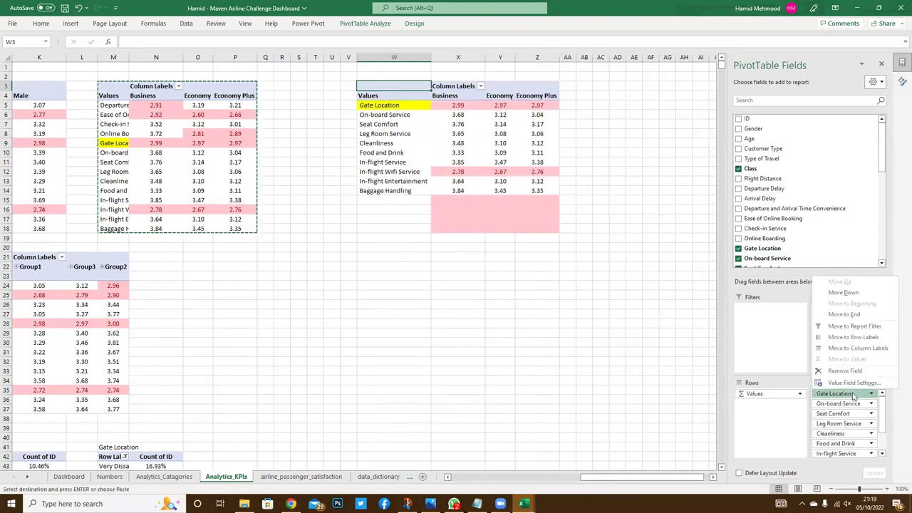
{"action": "left_click", "coordinate": [402, 285]}
- Start a new PivotTable on a new worksheet, then cancel it for lacking a source range
{"action": "left_click", "coordinate": [70, 23]}
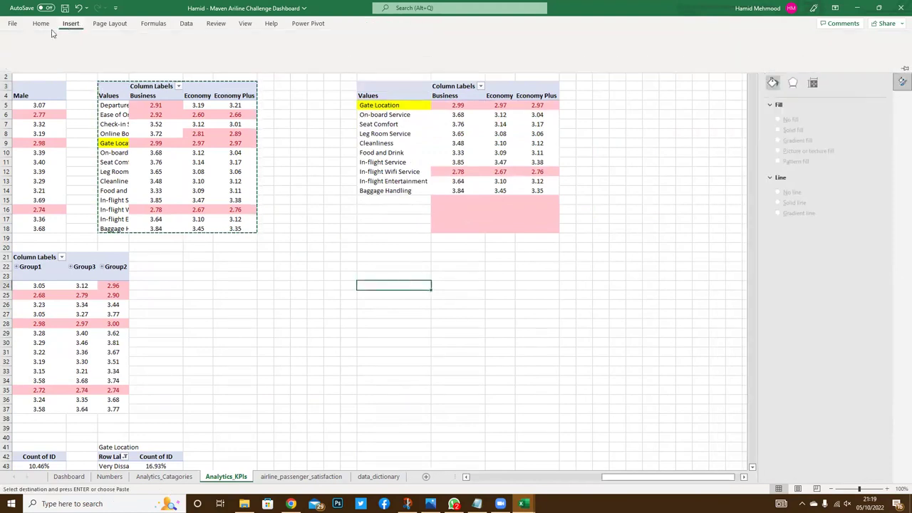
{"action": "left_click", "coordinate": [14, 40]}
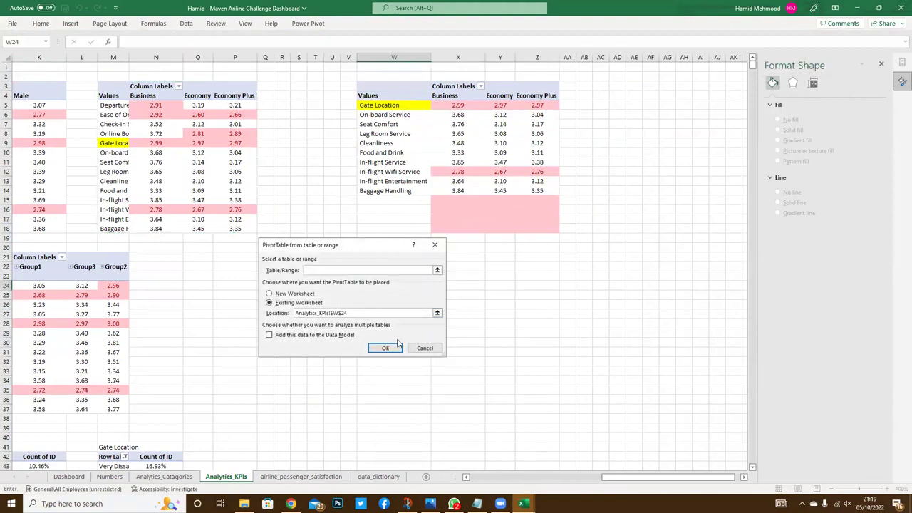
{"action": "key", "text": "alt+n"}
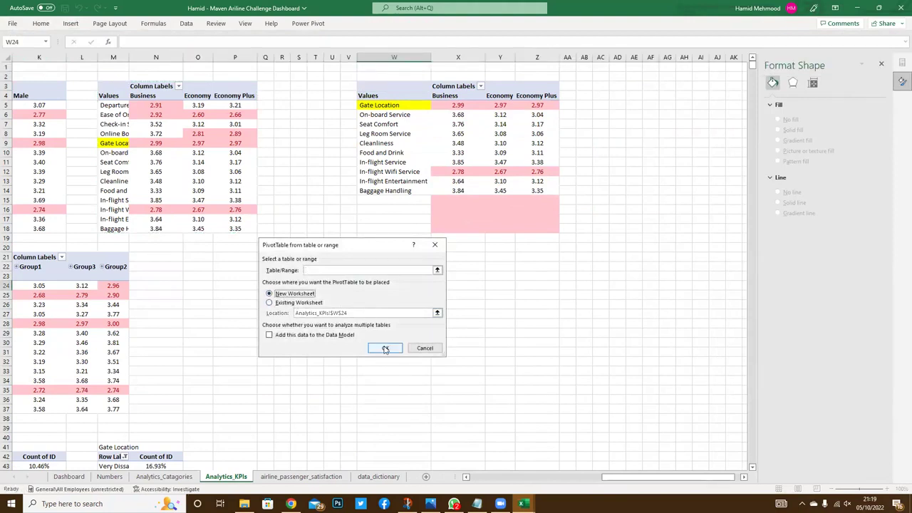
{"action": "left_click", "coordinate": [424, 348]}
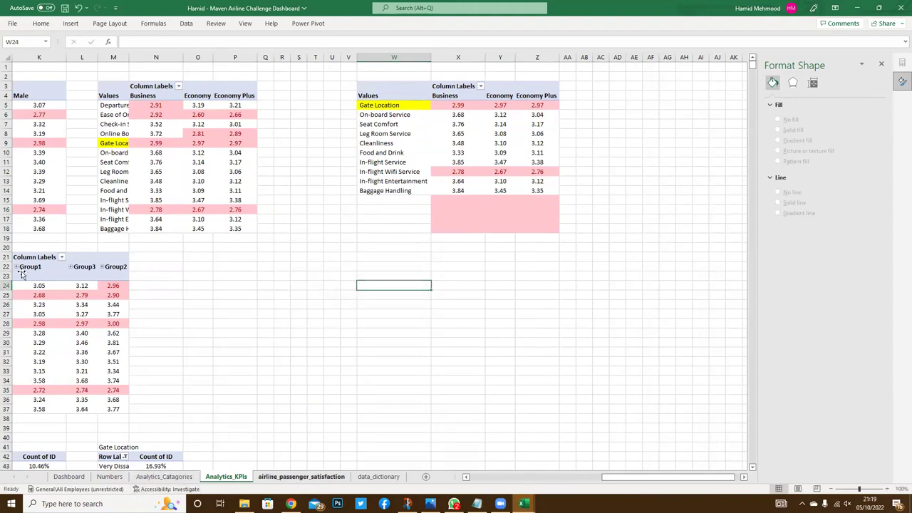
- From the airline_passenger_satisfaction sheet, insert a PivotTable onto a new worksheet
{"action": "key", "text": "ctrl+Page_Down"}
{"action": "left_click", "coordinate": [21, 86]}
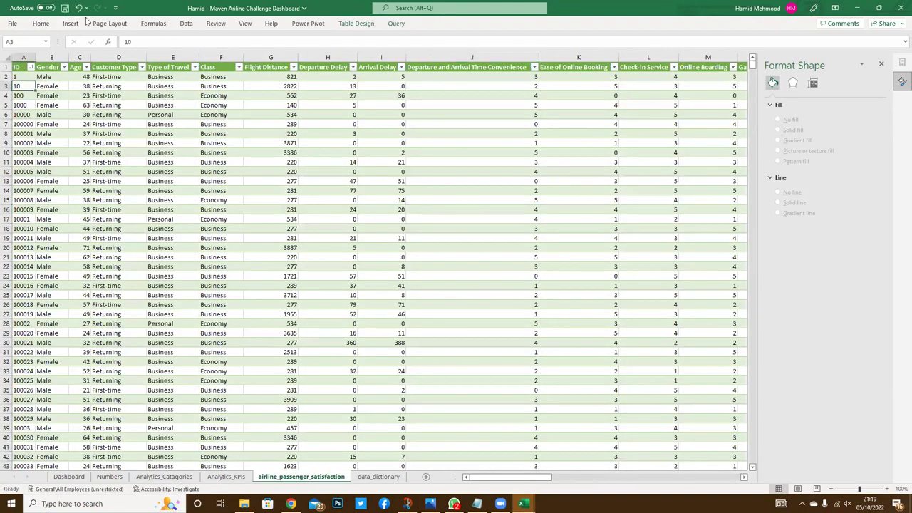
{"action": "left_click", "coordinate": [71, 22]}
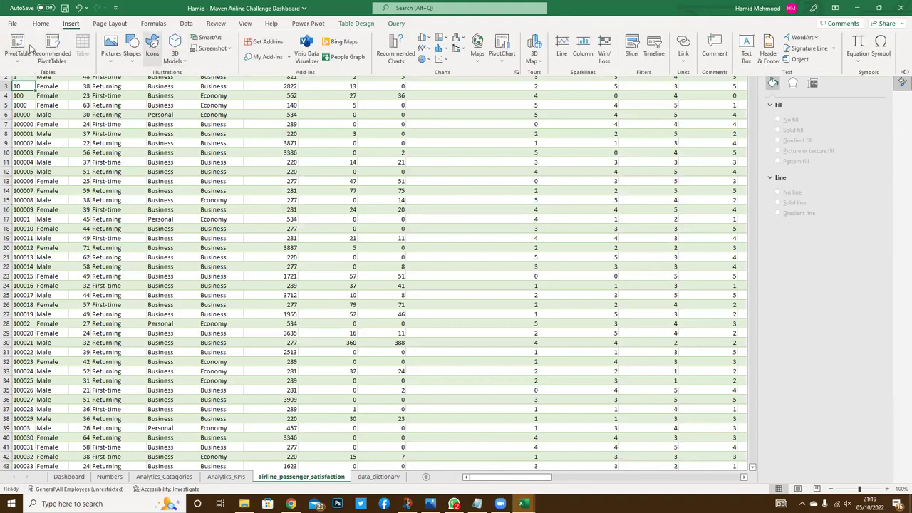
{"action": "left_click", "coordinate": [21, 46]}
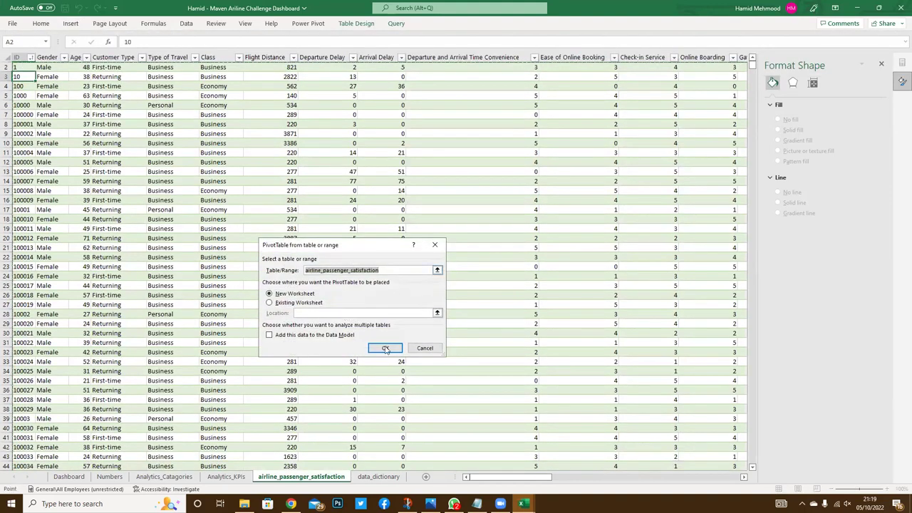
{"action": "left_click", "coordinate": [365, 348]}
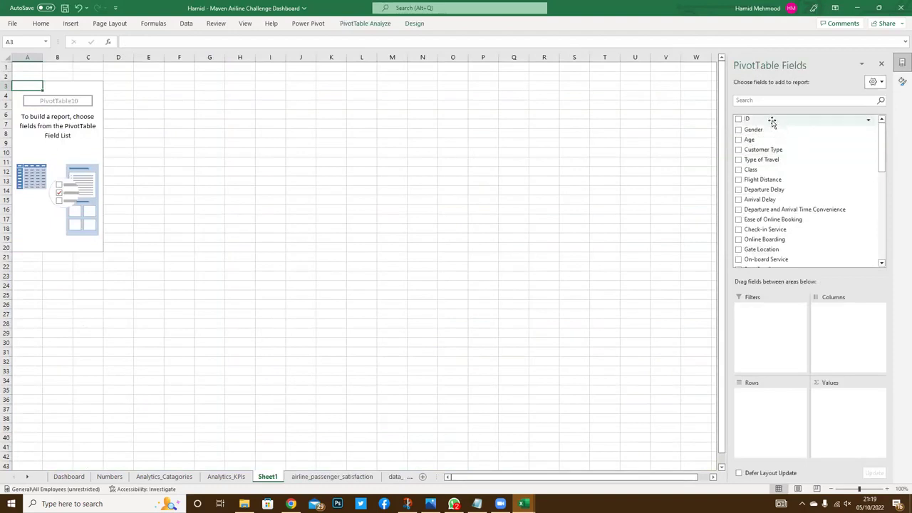
- Add Departure and Arrival Time Convenience through Leg Room Service ratings to the pivot values
{"action": "left_click_drag", "start_coordinate": [883, 164], "coordinate": [883, 188]}
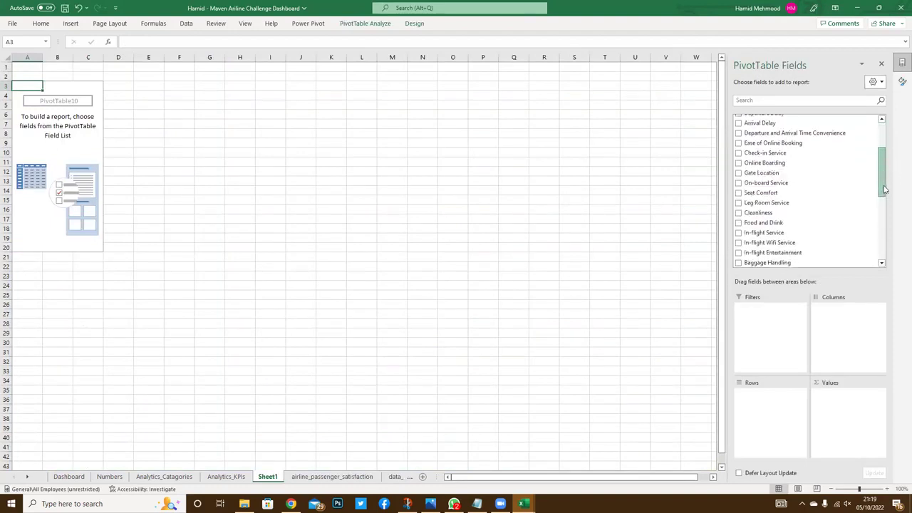
{"action": "left_click_drag", "start_coordinate": [789, 134], "coordinate": [848, 399]}
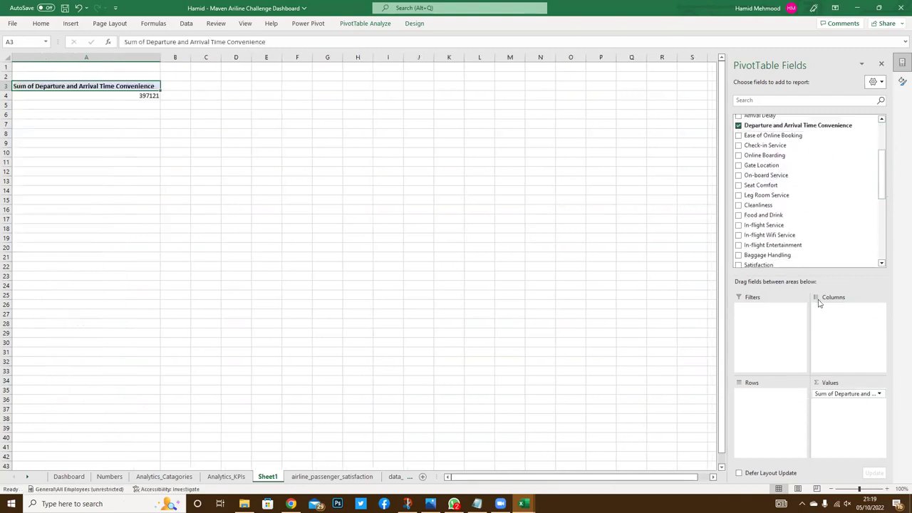
{"action": "left_click_drag", "start_coordinate": [773, 135], "coordinate": [863, 426]}
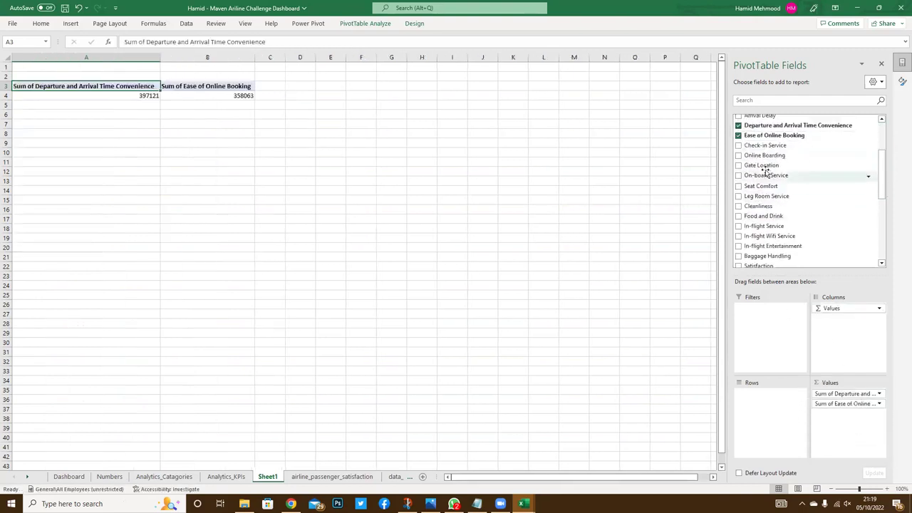
{"action": "left_click_drag", "start_coordinate": [757, 146], "coordinate": [757, 147]}
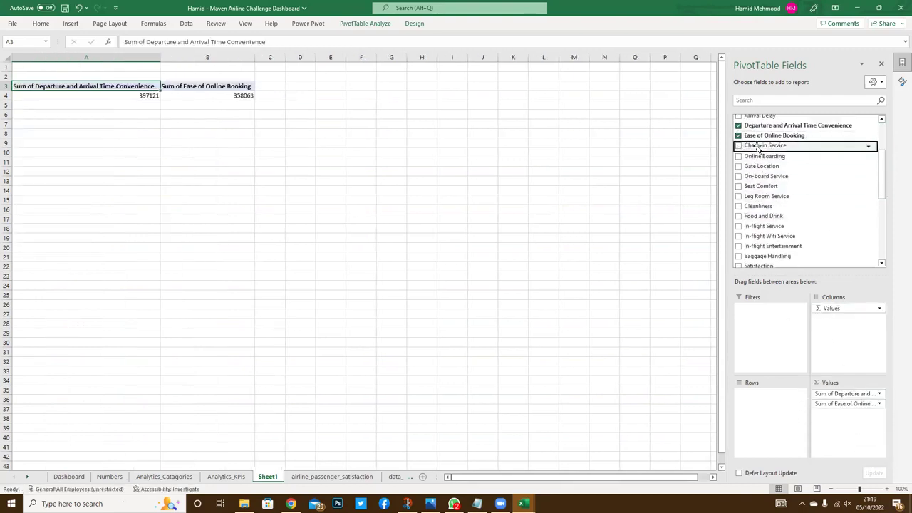
{"action": "left_click", "coordinate": [738, 145]}
{"action": "left_click", "coordinate": [739, 155]}
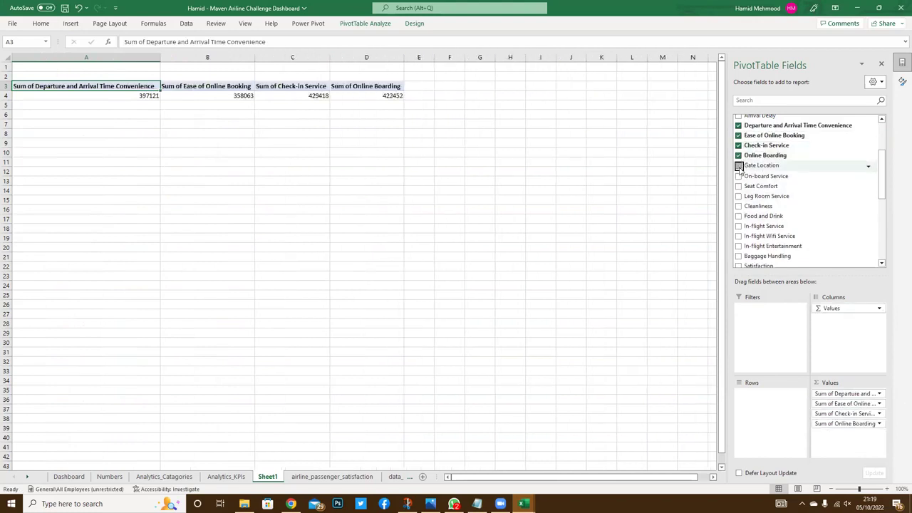
{"action": "left_click", "coordinate": [739, 165]}
{"action": "left_click", "coordinate": [738, 175]}
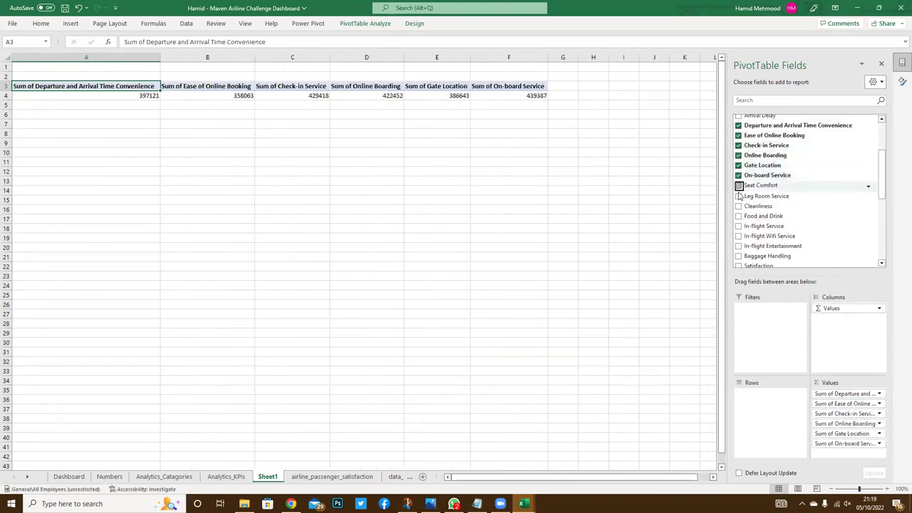
{"action": "left_click", "coordinate": [739, 185]}
{"action": "left_click", "coordinate": [738, 195]}
- Add Cleanliness through Baggage Handling ratings, then move Values from Columns to Rows
{"action": "left_click", "coordinate": [738, 205]}
{"action": "left_click", "coordinate": [738, 215]}
{"action": "left_click", "coordinate": [738, 226]}
{"action": "left_click", "coordinate": [738, 235]}
{"action": "left_click", "coordinate": [738, 246]}
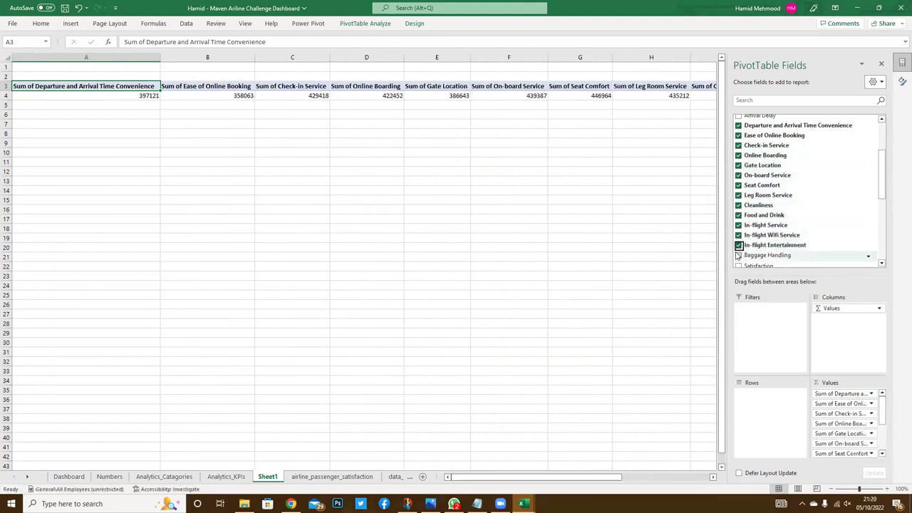
{"action": "left_click", "coordinate": [738, 256]}
{"action": "left_click_drag", "start_coordinate": [851, 309], "coordinate": [775, 407]}
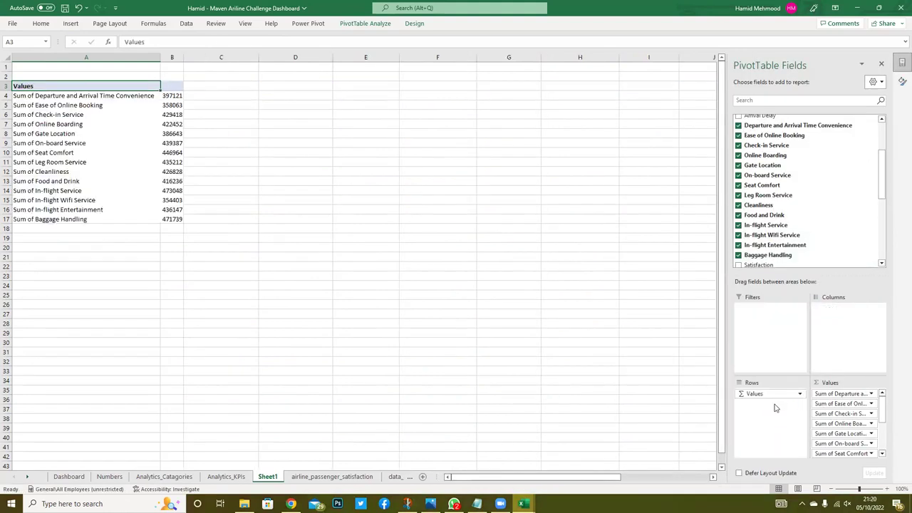
- Summarize Departure and Arrival Time Convenience by Average (3.057599322), then click an empty cell
{"action": "left_click", "coordinate": [869, 394]}
{"action": "left_click", "coordinate": [865, 384]}
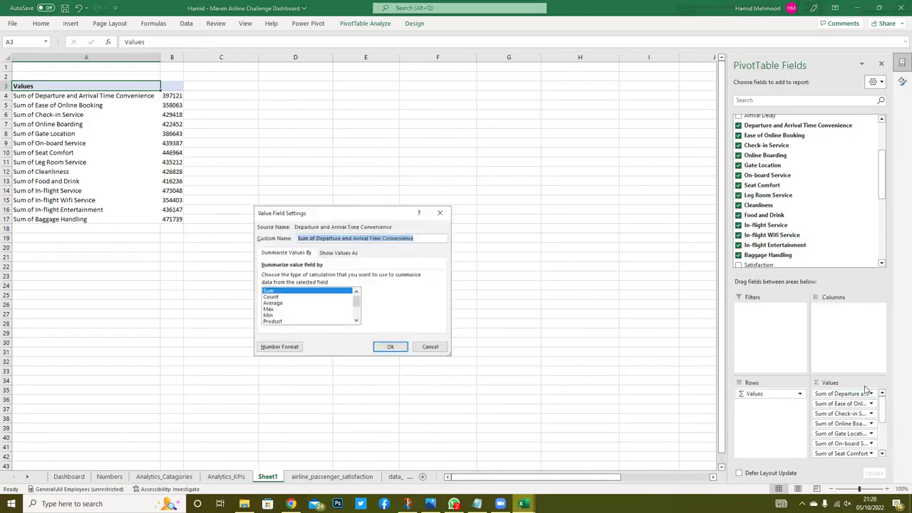
{"action": "left_click", "coordinate": [267, 303]}
{"action": "key", "text": "Return"}
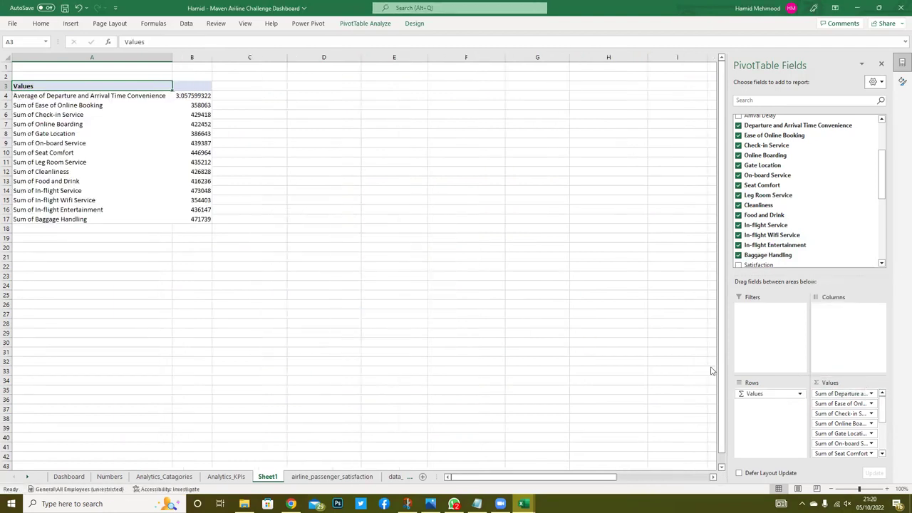
{"action": "left_click", "coordinate": [837, 404]}
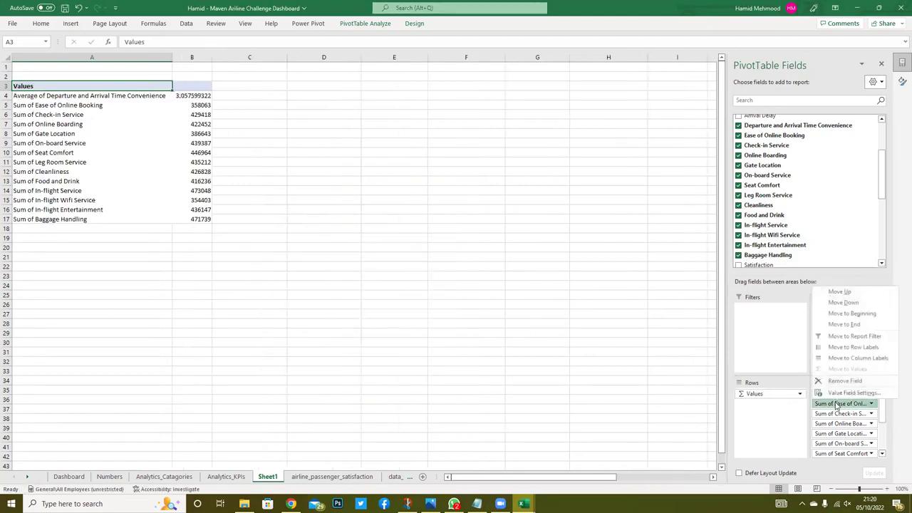
{"action": "left_click", "coordinate": [757, 349]}
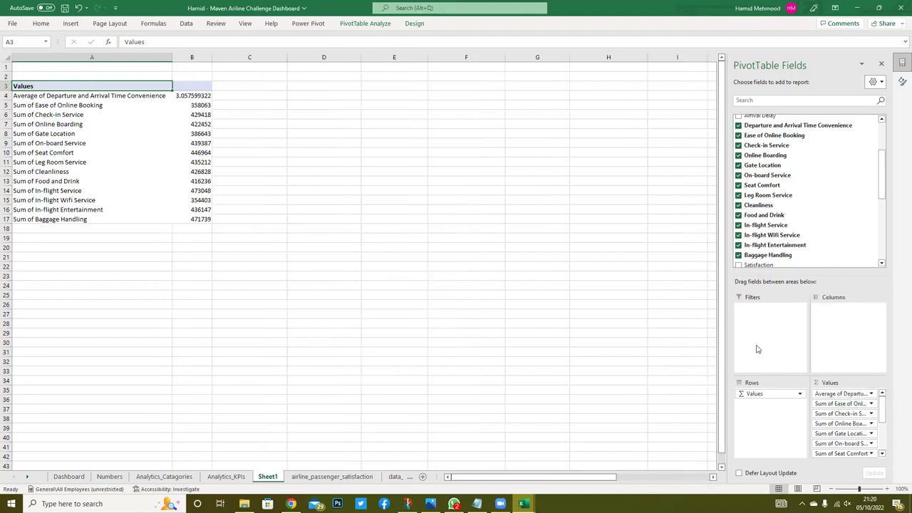
{"action": "left_click", "coordinate": [522, 349]}
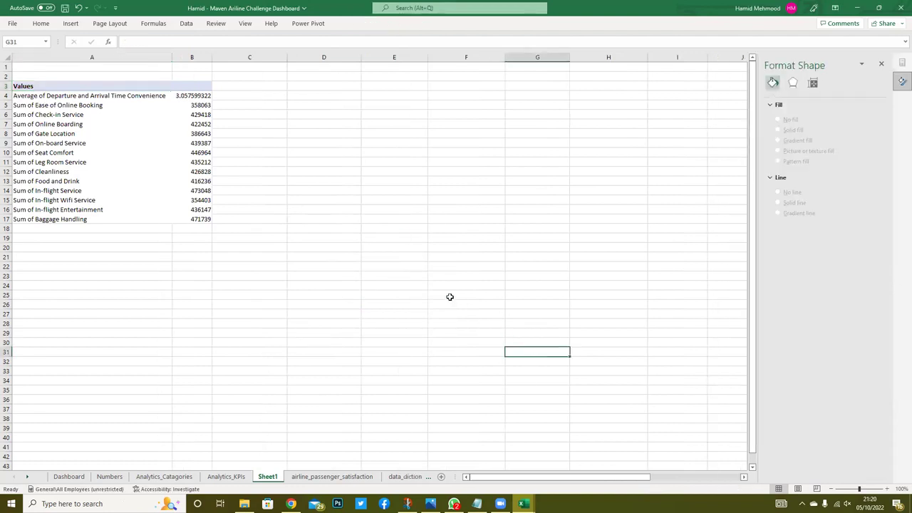
- Undo the average so departure convenience sums to 397121, and move Σ Values to Rows
{"action": "key", "text": "ctrl+z"}
{"action": "key", "text": "ctrl+z"}
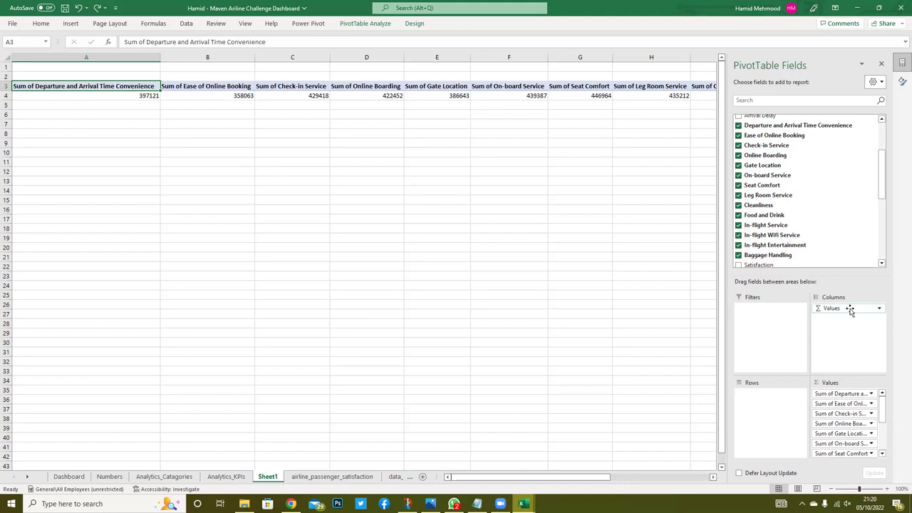
{"action": "left_click_drag", "start_coordinate": [849, 310], "coordinate": [773, 407]}
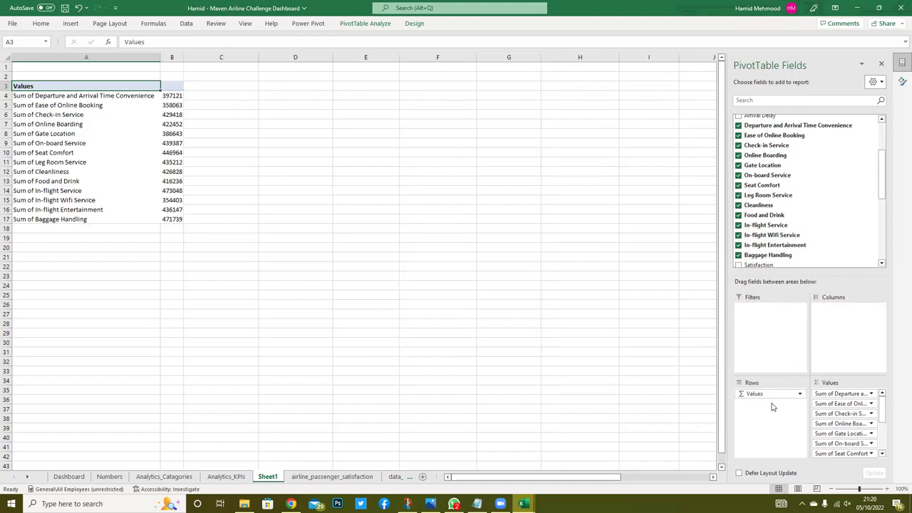
- Summarize departure convenience, Online Booking, Check-in, Online Boarding, Gate Location and On-board Service by Average
{"action": "left_click", "coordinate": [854, 393]}
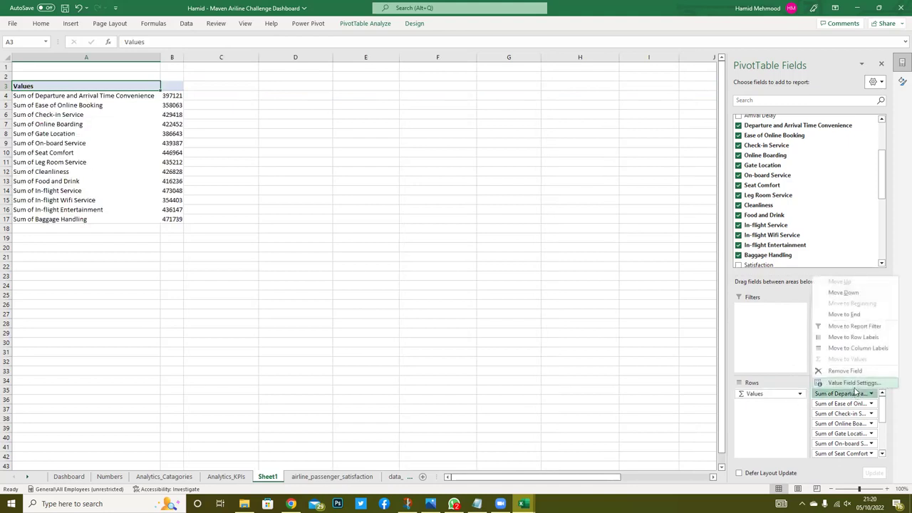
{"action": "left_click", "coordinate": [854, 383]}
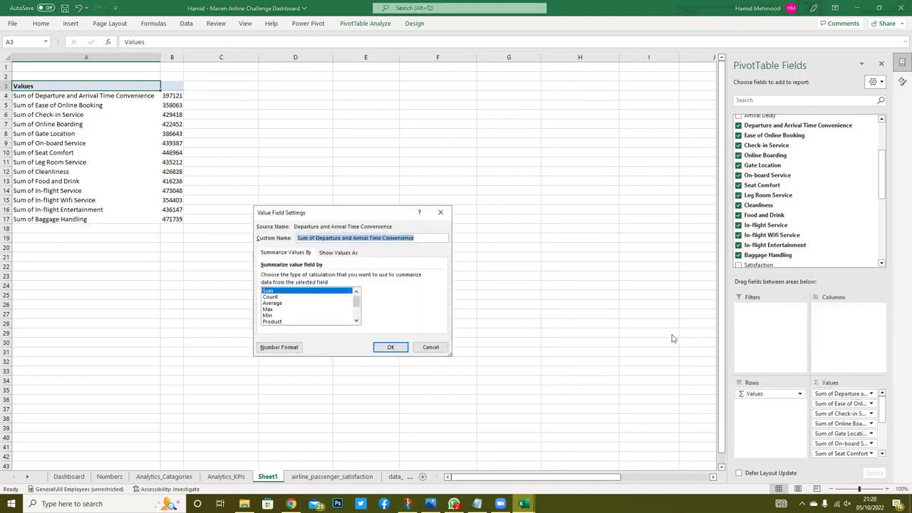
{"action": "double_click", "coordinate": [287, 307]}
{"action": "left_click", "coordinate": [848, 403]}
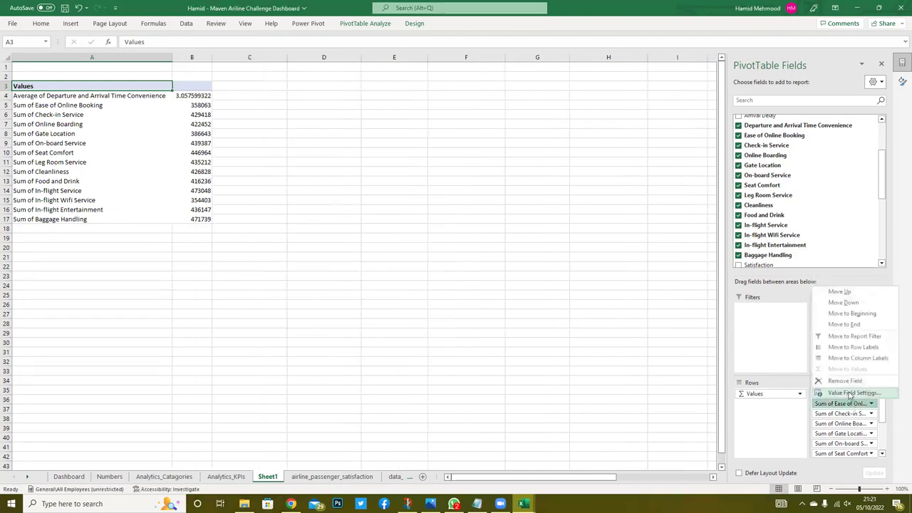
{"action": "left_click", "coordinate": [849, 393]}
{"action": "left_click", "coordinate": [272, 303]}
{"action": "double_click", "coordinate": [272, 303]}
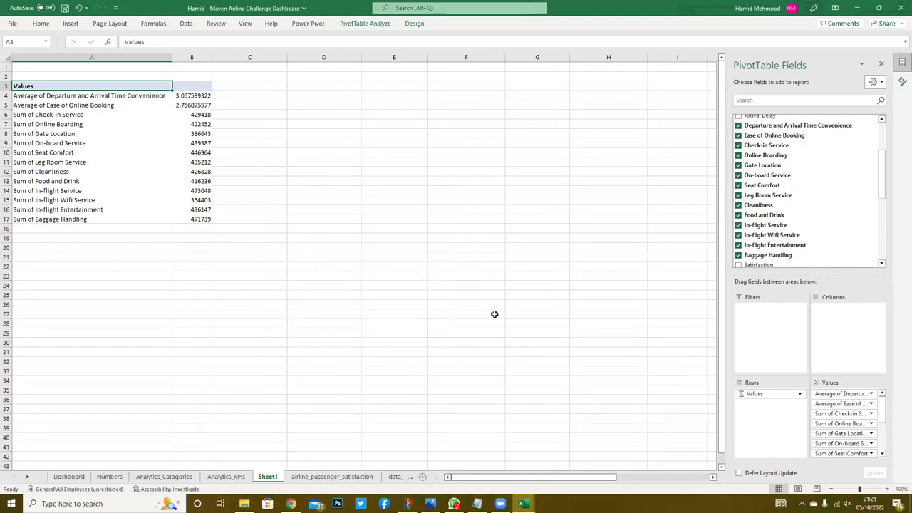
{"action": "left_click", "coordinate": [845, 413]}
{"action": "left_click", "coordinate": [847, 394]}
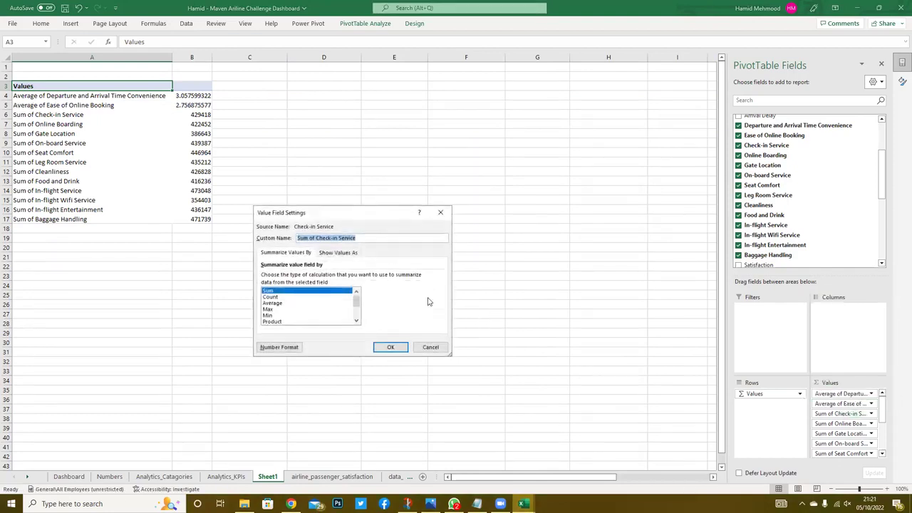
{"action": "double_click", "coordinate": [272, 303]}
{"action": "left_click", "coordinate": [839, 423]}
{"action": "left_click", "coordinate": [842, 413]}
{"action": "double_click", "coordinate": [272, 304]}
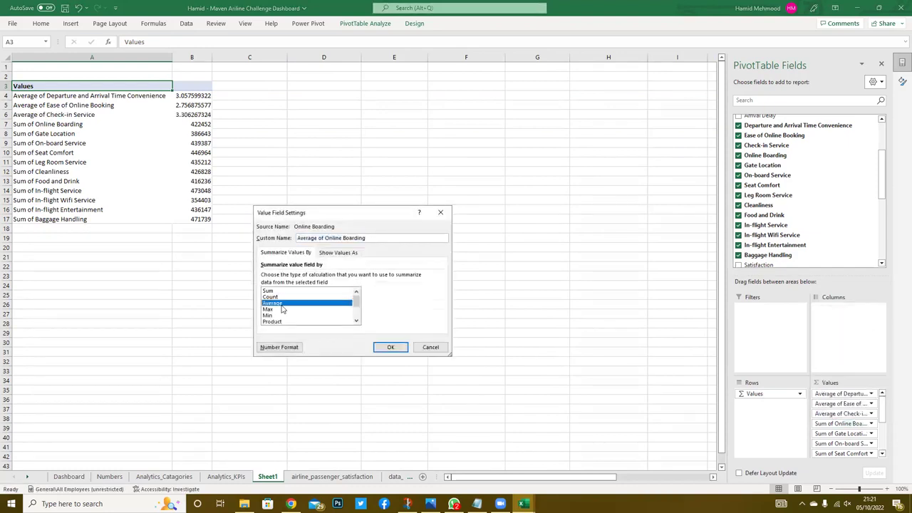
{"action": "left_click", "coordinate": [841, 433]}
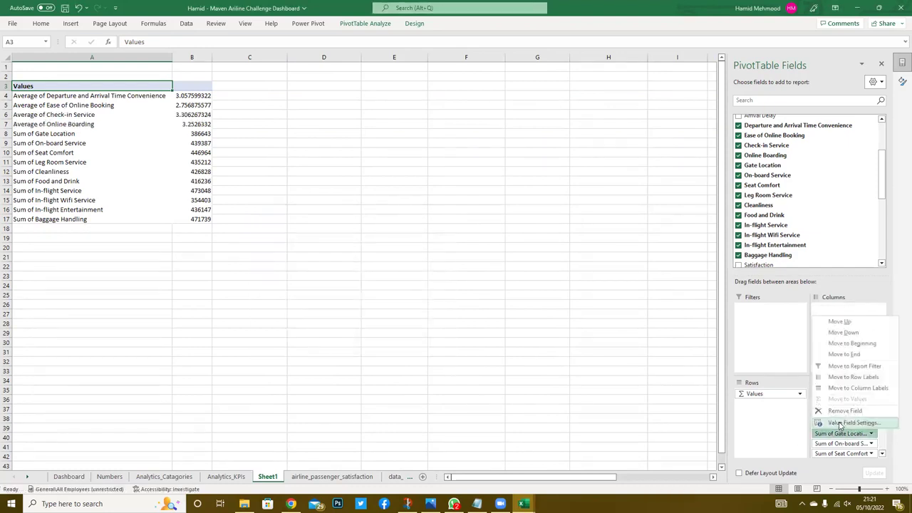
{"action": "left_click", "coordinate": [840, 424]}
{"action": "double_click", "coordinate": [276, 304]}
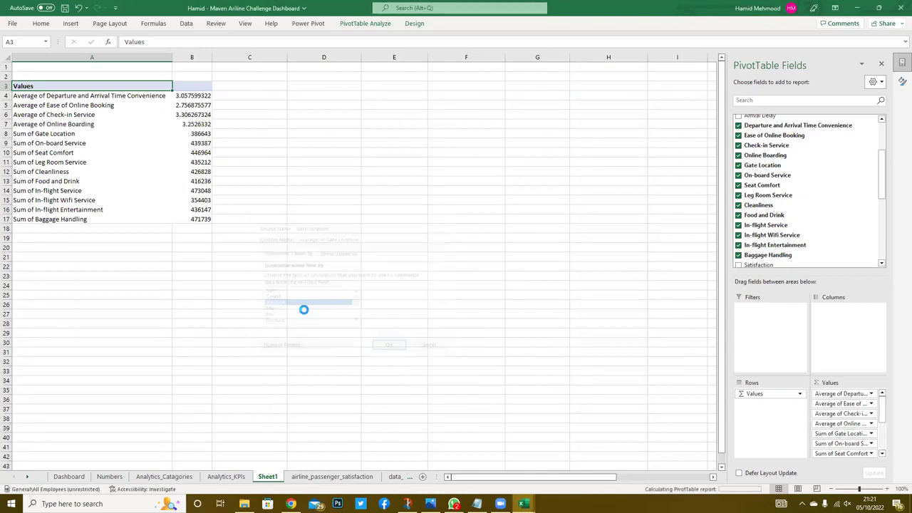
{"action": "left_click", "coordinate": [841, 443]}
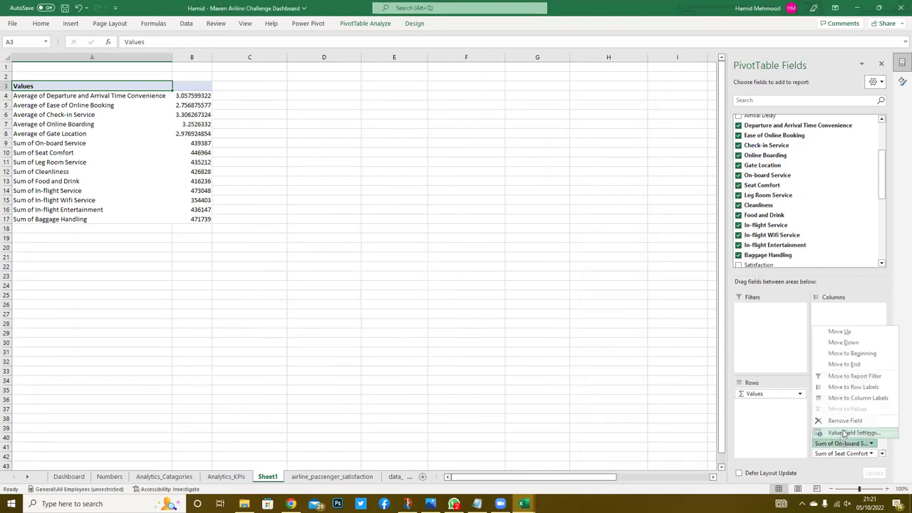
{"action": "left_click", "coordinate": [842, 432]}
{"action": "left_click", "coordinate": [281, 304]}
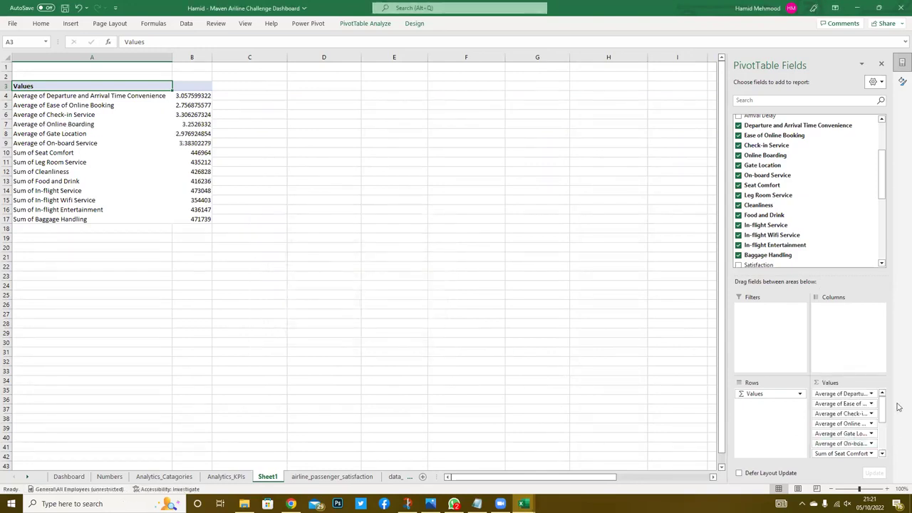
- Switch Seat Comfort, Leg Room, Cleanliness, Food and Drink, In-flight Service and Wifi to Average
{"action": "scroll", "coordinate": [844, 421], "scroll_direction": "down", "scroll_amount": 3}
{"action": "left_click", "coordinate": [843, 430]}
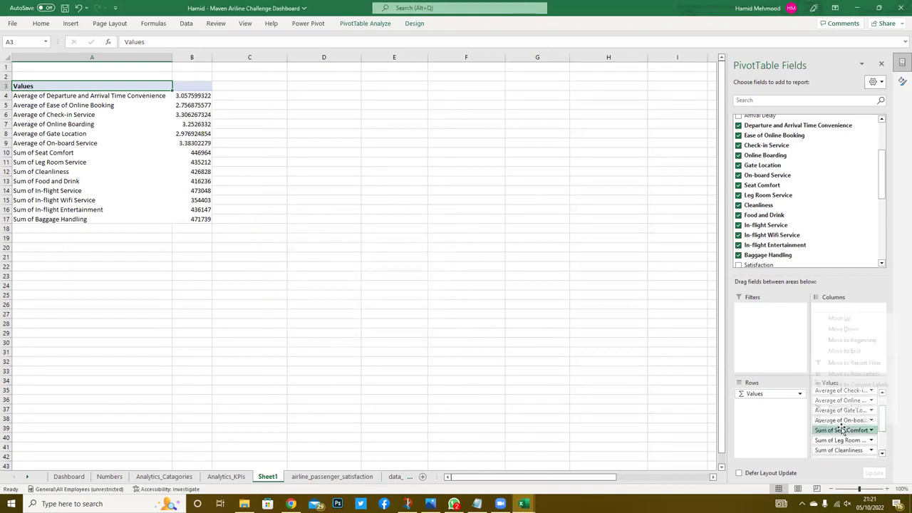
{"action": "left_click", "coordinate": [843, 420]}
{"action": "double_click", "coordinate": [273, 303]}
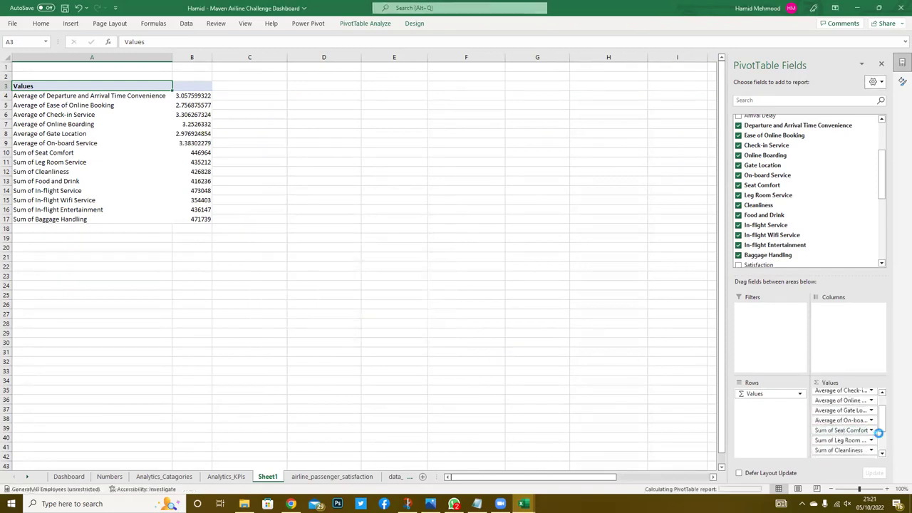
{"action": "left_click", "coordinate": [842, 440]}
{"action": "left_click", "coordinate": [879, 435]}
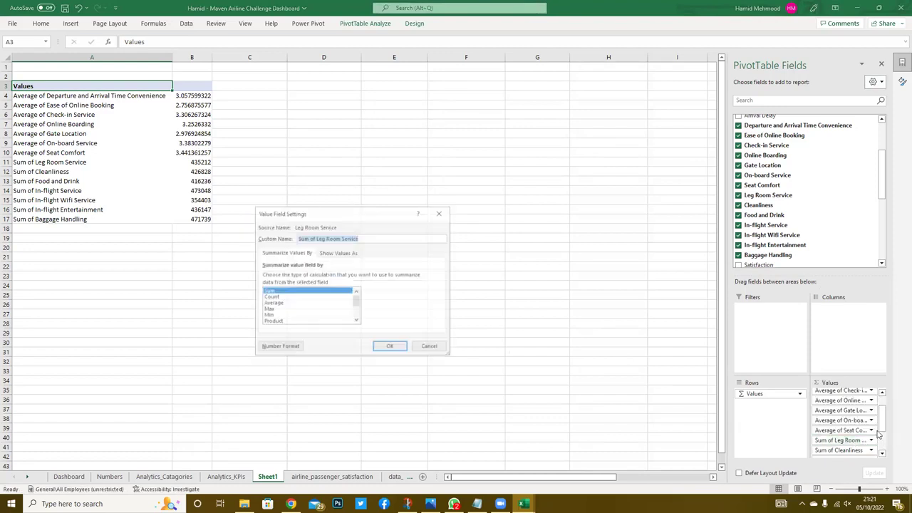
{"action": "double_click", "coordinate": [274, 302]}
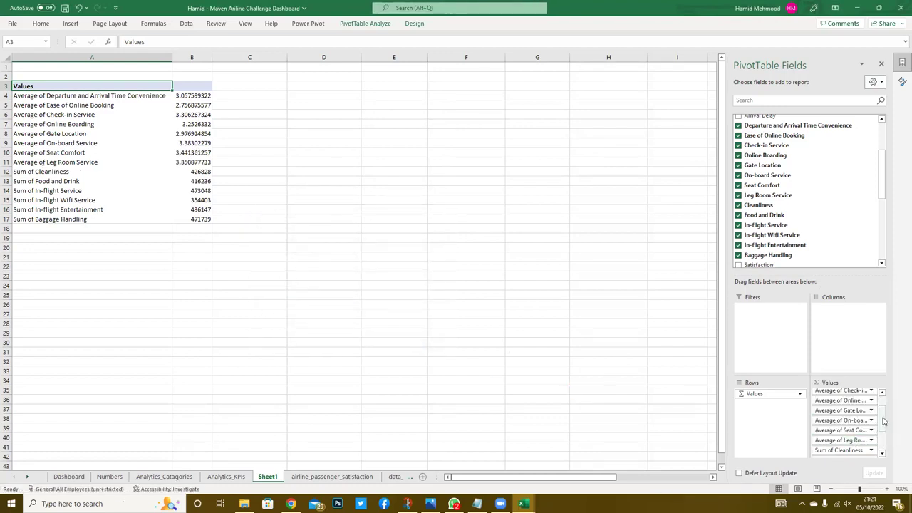
{"action": "left_click_drag", "start_coordinate": [881, 421], "coordinate": [883, 435]}
{"action": "left_click", "coordinate": [847, 416]}
{"action": "left_click", "coordinate": [837, 404]}
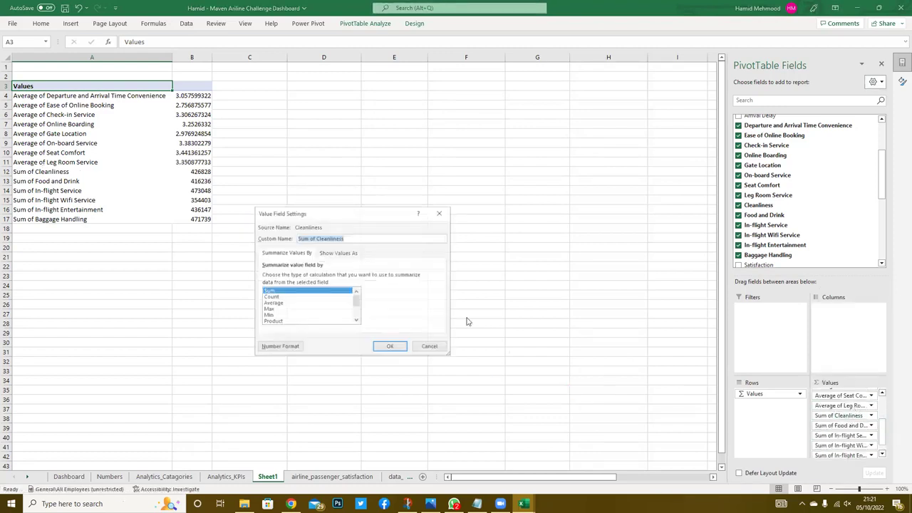
{"action": "double_click", "coordinate": [282, 303]}
{"action": "left_click", "coordinate": [843, 425]}
{"action": "left_click", "coordinate": [851, 414]}
{"action": "double_click", "coordinate": [278, 303]}
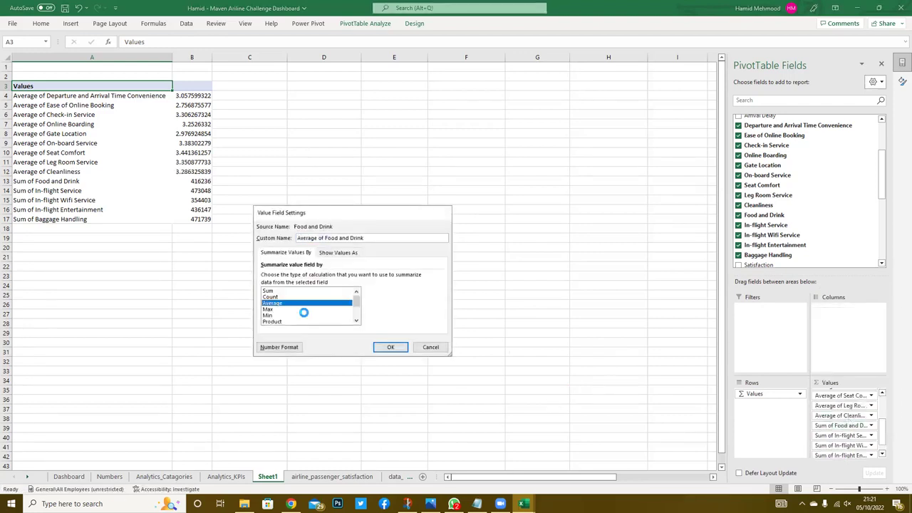
{"action": "left_click", "coordinate": [830, 435]}
{"action": "left_click", "coordinate": [851, 424]}
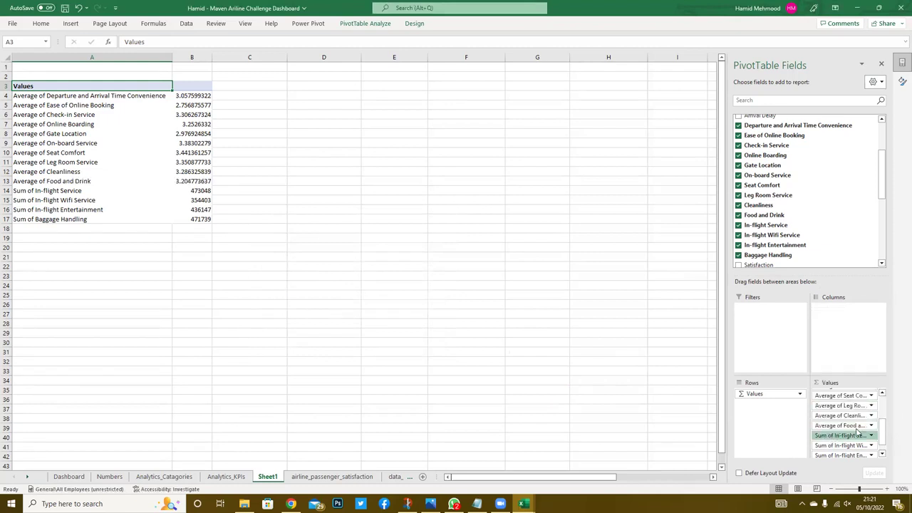
{"action": "double_click", "coordinate": [284, 303]}
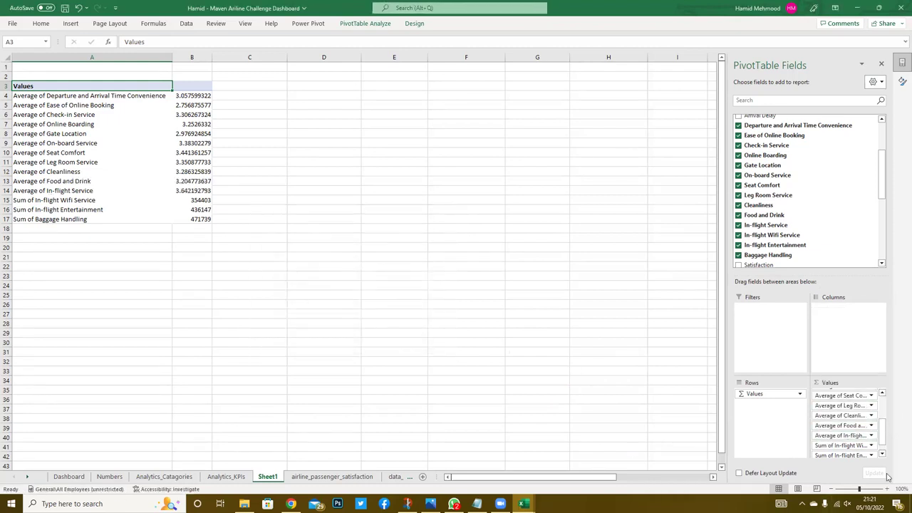
{"action": "left_click", "coordinate": [837, 445]}
{"action": "left_click", "coordinate": [851, 431]}
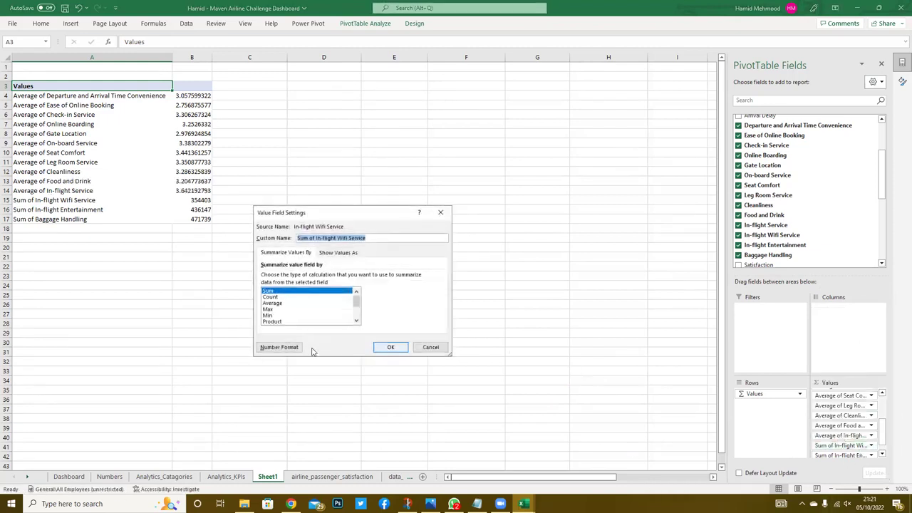
{"action": "double_click", "coordinate": [283, 304]}
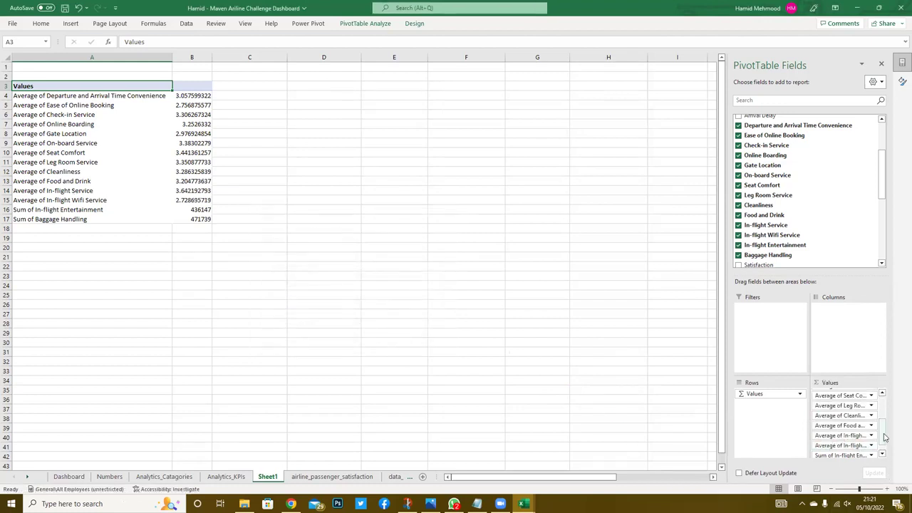
- Set In-flight Entertainment and Baggage Handling to Average, then check the B4 result
{"action": "scroll", "coordinate": [878, 446], "scroll_direction": "down", "scroll_amount": 1}
{"action": "left_click", "coordinate": [837, 442]}
{"action": "left_click", "coordinate": [848, 430]}
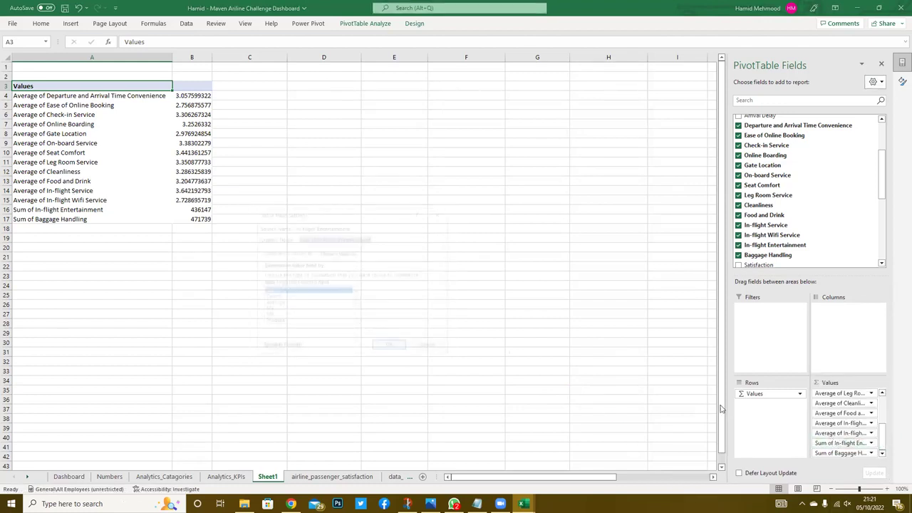
{"action": "double_click", "coordinate": [280, 303]}
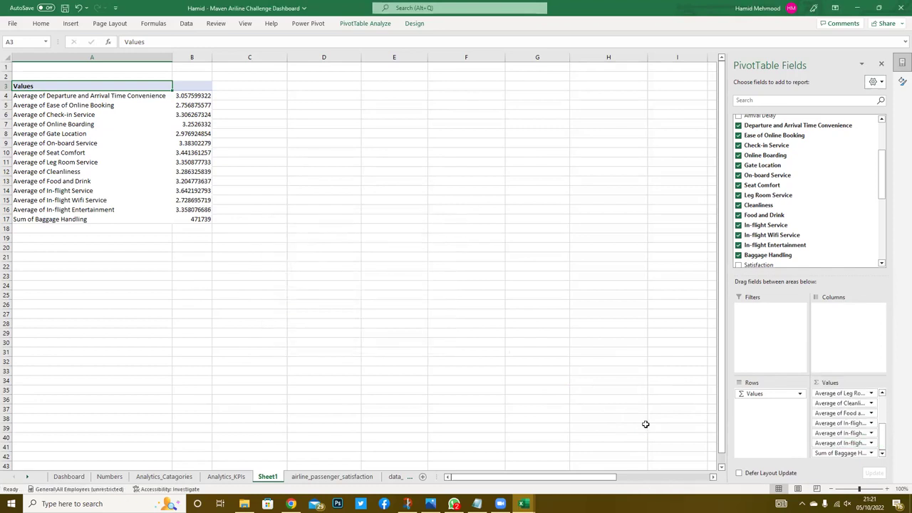
{"action": "left_click", "coordinate": [834, 454]}
{"action": "left_click", "coordinate": [845, 441]}
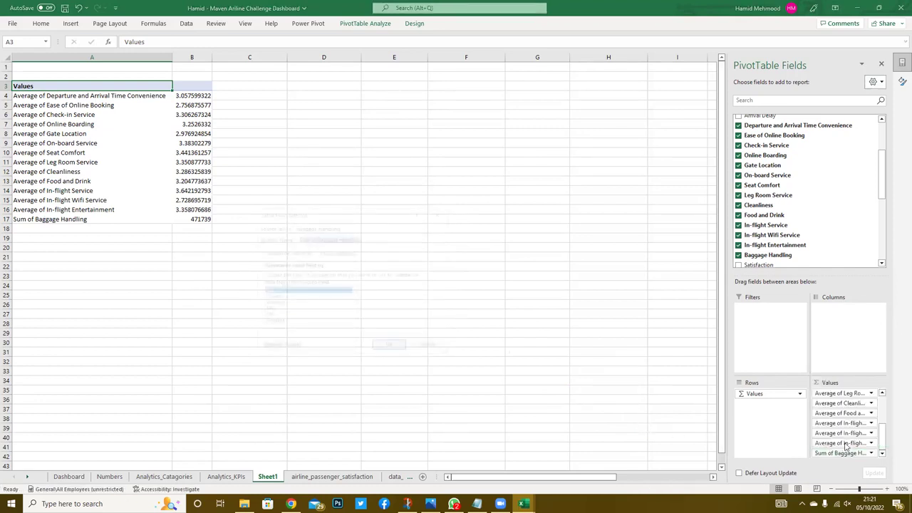
{"action": "left_click", "coordinate": [278, 303]}
{"action": "double_click", "coordinate": [278, 303]}
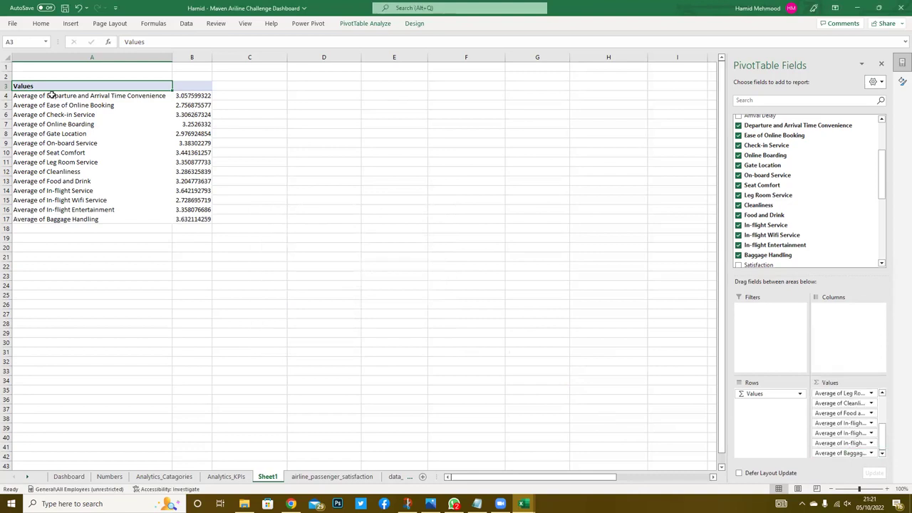
{"action": "left_click", "coordinate": [190, 95]}
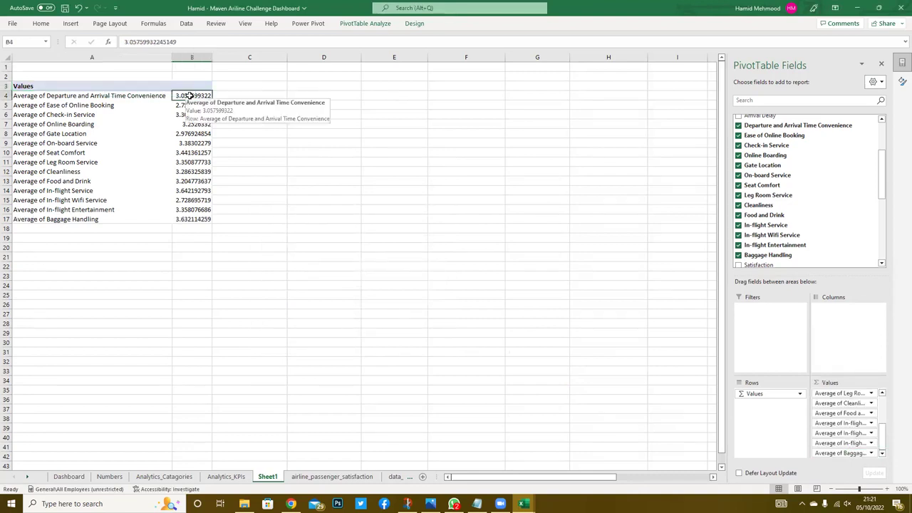
- Format the averages in B4:B17 as numbers with one decimal place, such as 3.1
{"action": "left_click_drag", "start_coordinate": [189, 96], "coordinate": [191, 218]}
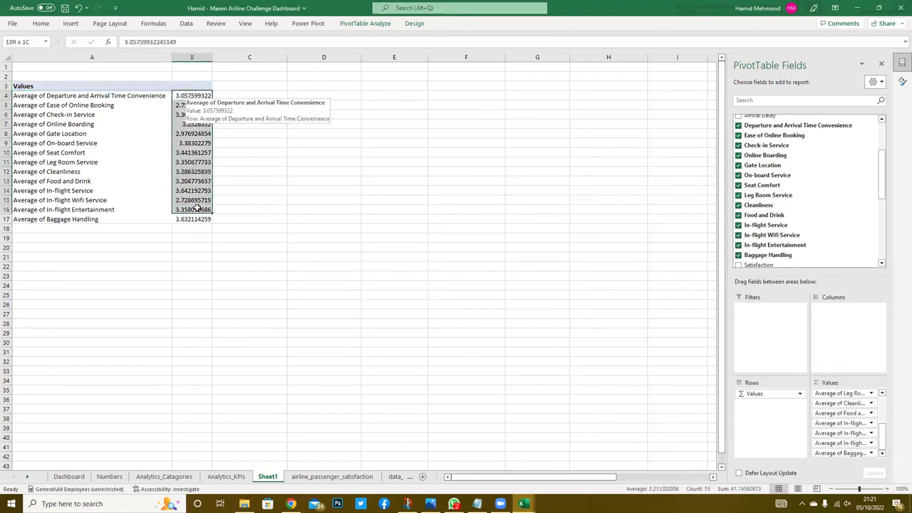
{"action": "left_click", "coordinate": [41, 23]}
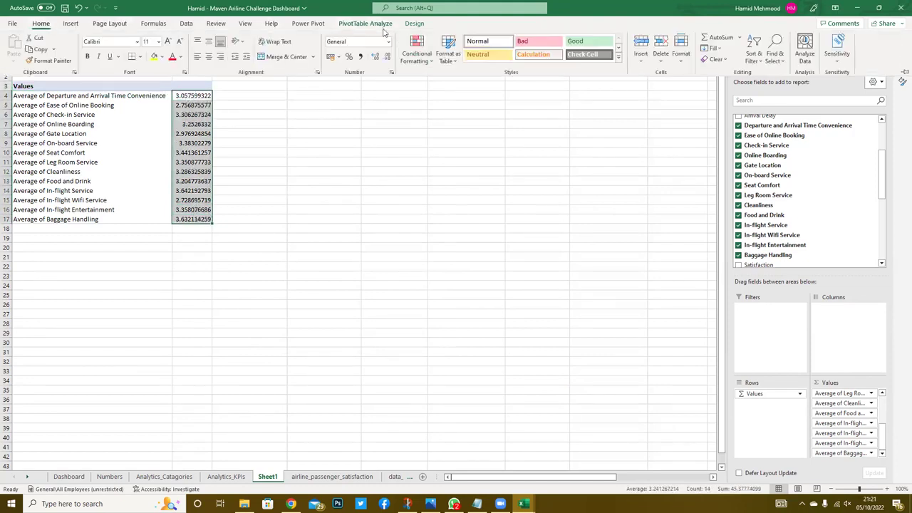
{"action": "left_click", "coordinate": [348, 56]}
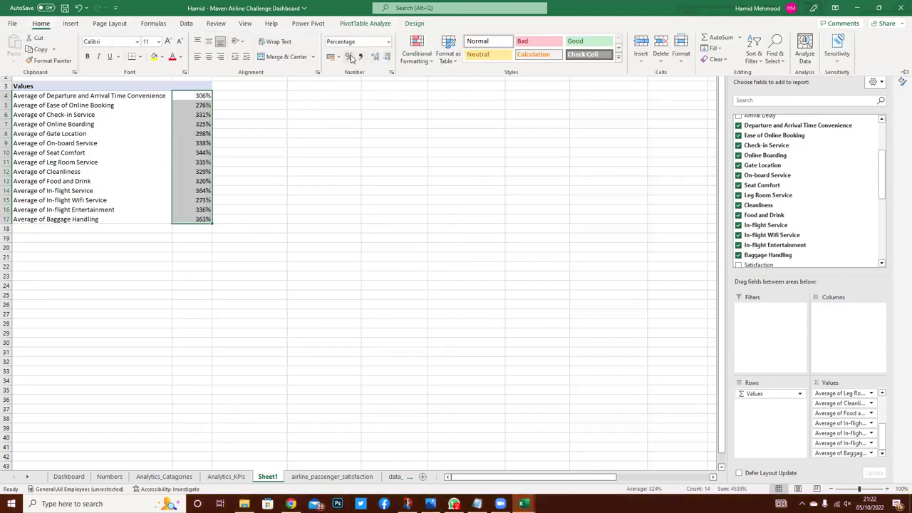
{"action": "key", "text": "ctrl+z"}
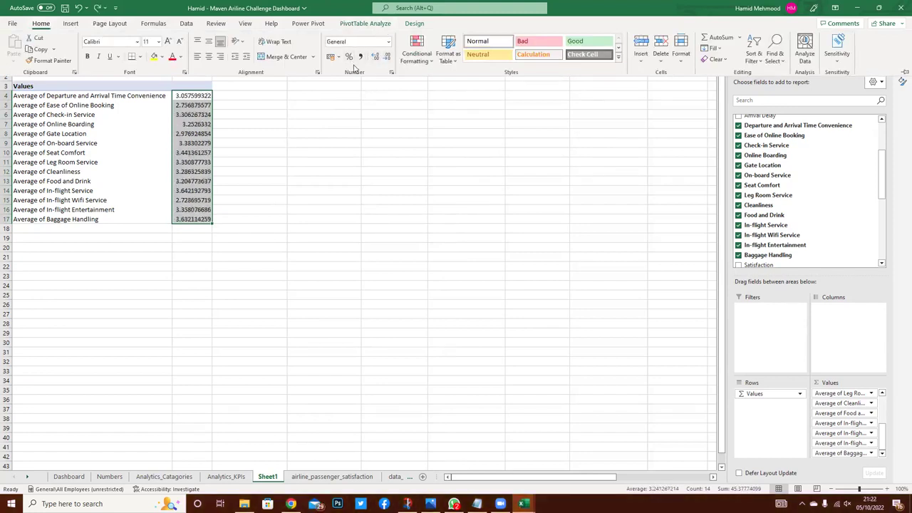
{"action": "left_click", "coordinate": [383, 56]}
{"action": "left_click", "coordinate": [385, 57]}
{"action": "left_click", "coordinate": [385, 57]}
{"action": "left_click", "coordinate": [385, 57]}
{"action": "left_click", "coordinate": [385, 57]}
{"action": "left_click", "coordinate": [386, 57]}
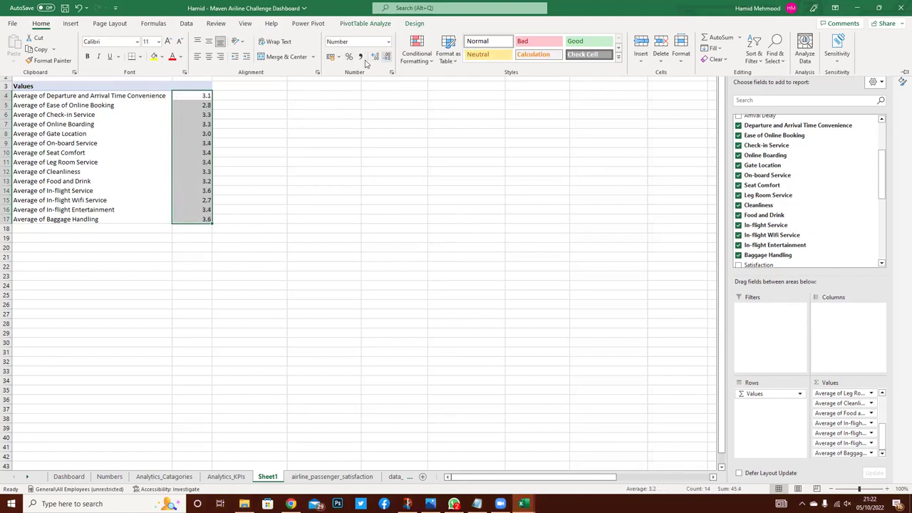
{"action": "left_click", "coordinate": [348, 57]}
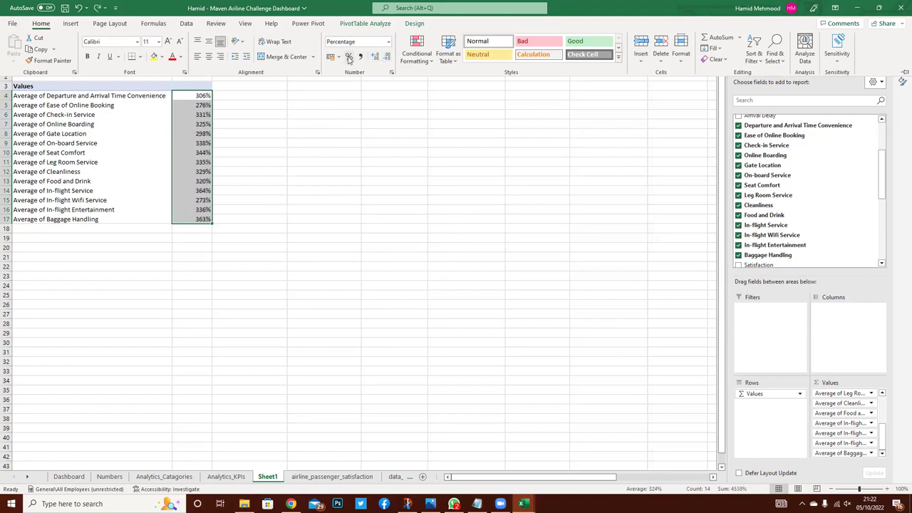
{"action": "left_click", "coordinate": [360, 59]}
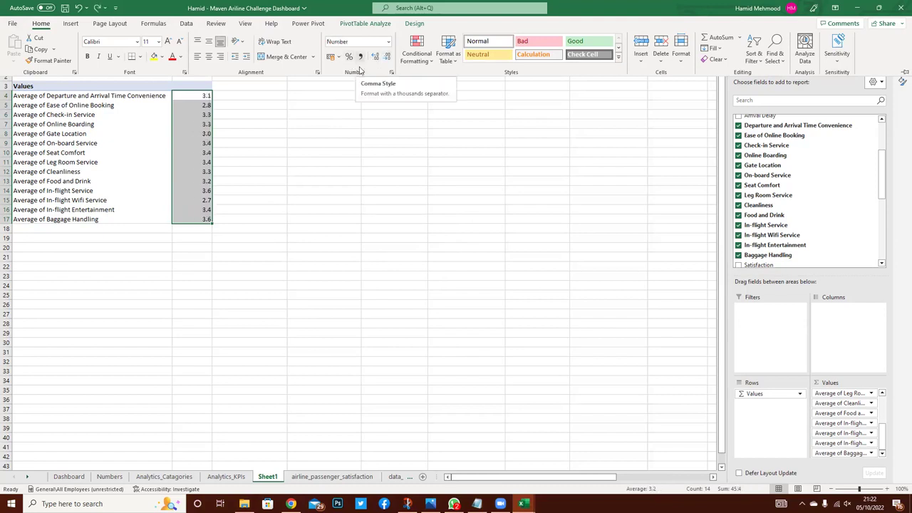
{"action": "left_click", "coordinate": [32, 89]}
{"action": "left_click", "coordinate": [81, 85]}
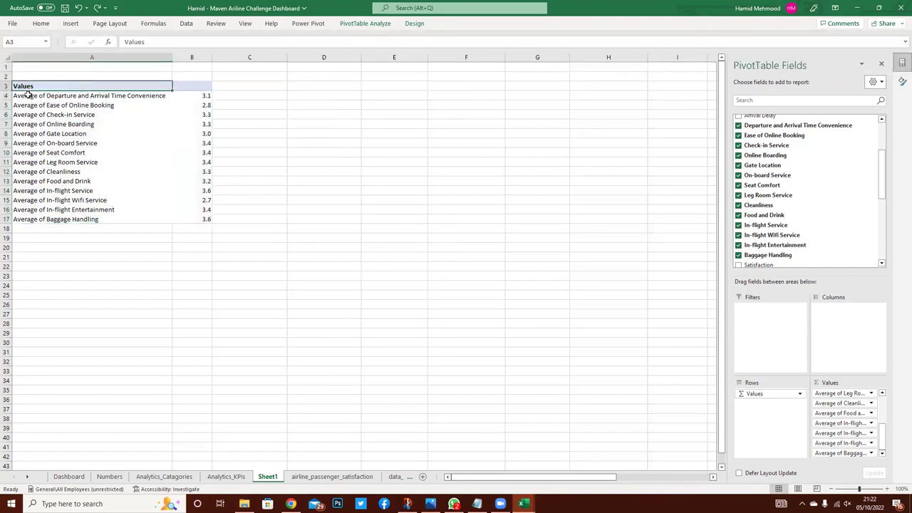
{"action": "left_click", "coordinate": [50, 100]}
{"action": "left_click", "coordinate": [56, 98]}
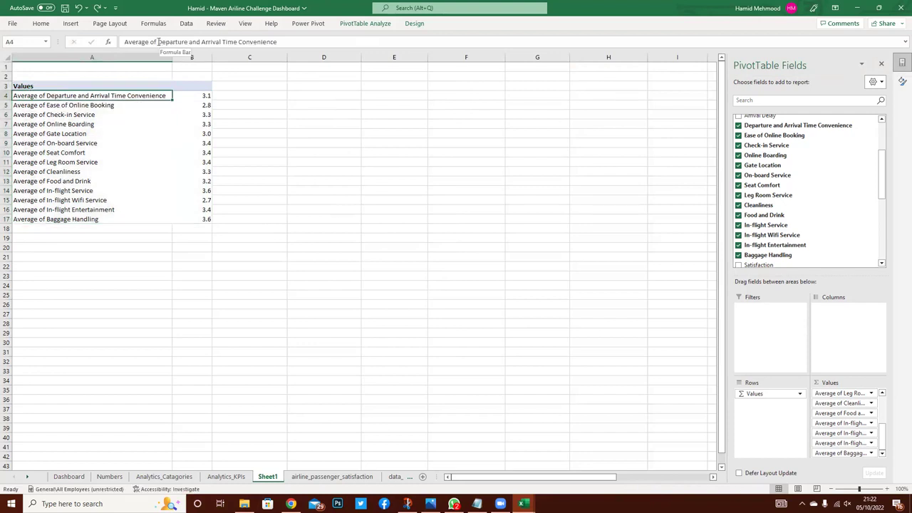
{"action": "left_click_drag", "start_coordinate": [158, 42], "coordinate": [121, 43]}
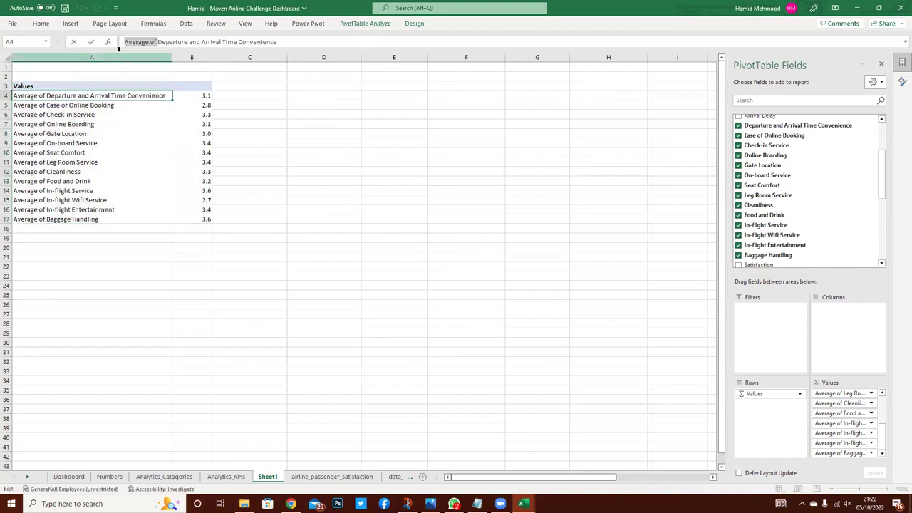
{"action": "key", "text": "Escape"}
{"action": "left_click", "coordinate": [88, 89]}
{"action": "left_click_drag", "start_coordinate": [87, 96], "coordinate": [91, 217]}
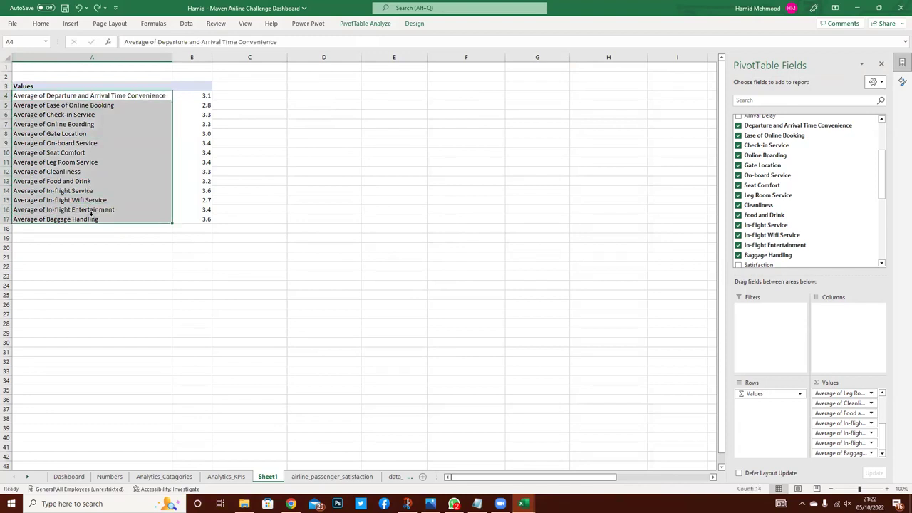
{"action": "key", "text": "ctrl+h"}
{"action": "type", "text": "Average of"}
{"action": "left_click", "coordinate": [268, 334]}
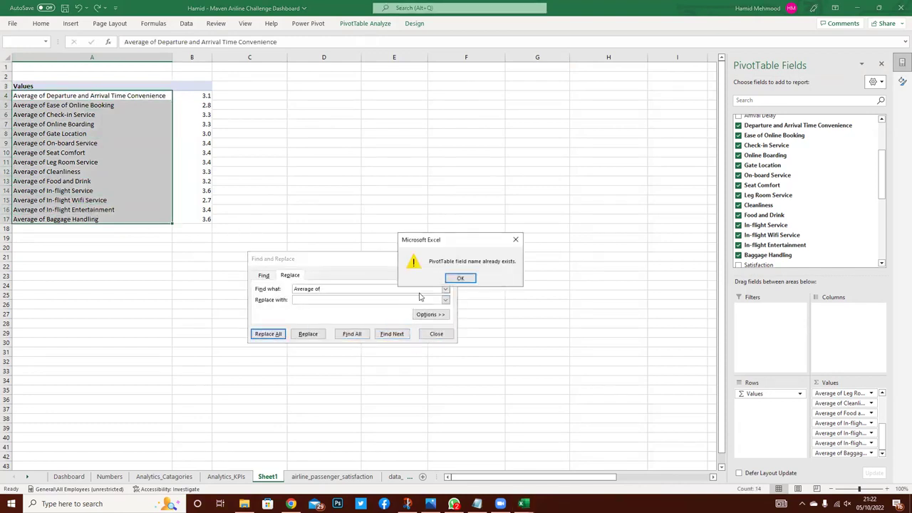
{"action": "left_click", "coordinate": [464, 279]}
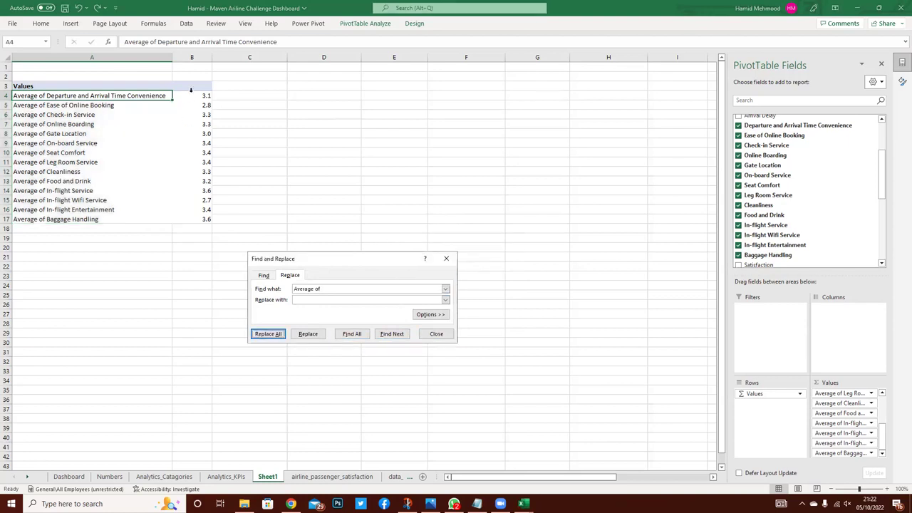
{"action": "left_click", "coordinate": [436, 334]}
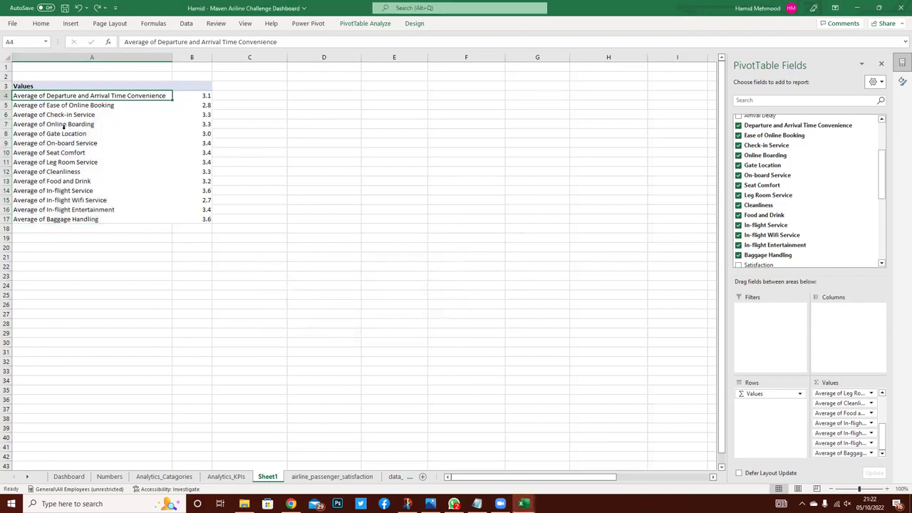
{"action": "left_click_drag", "start_coordinate": [157, 42], "coordinate": [124, 41]}
{"action": "key", "text": "BackSpace"}
{"action": "key", "text": "Return"}
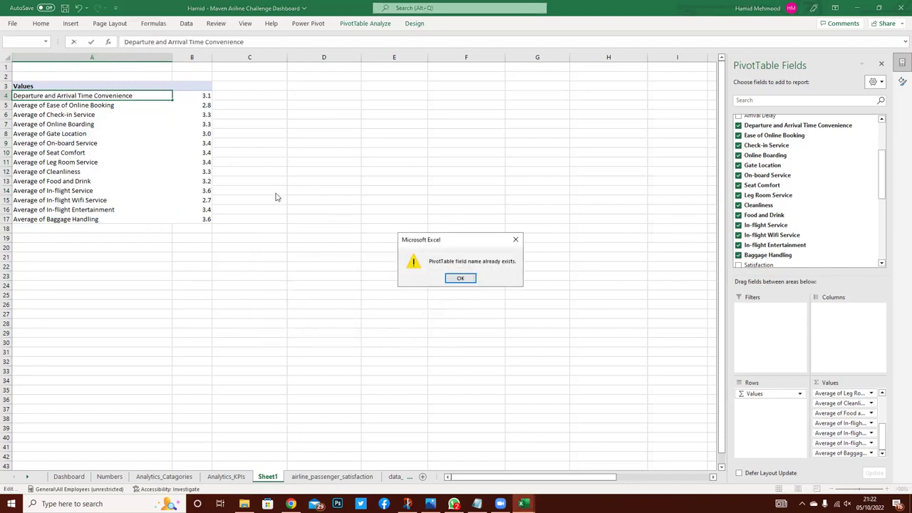
{"action": "left_click", "coordinate": [460, 278]}
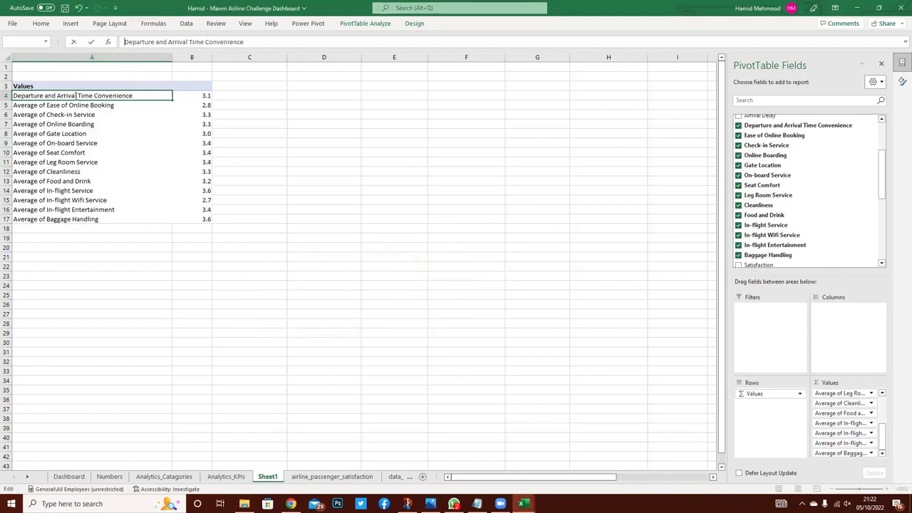
{"action": "key", "text": "Return"}
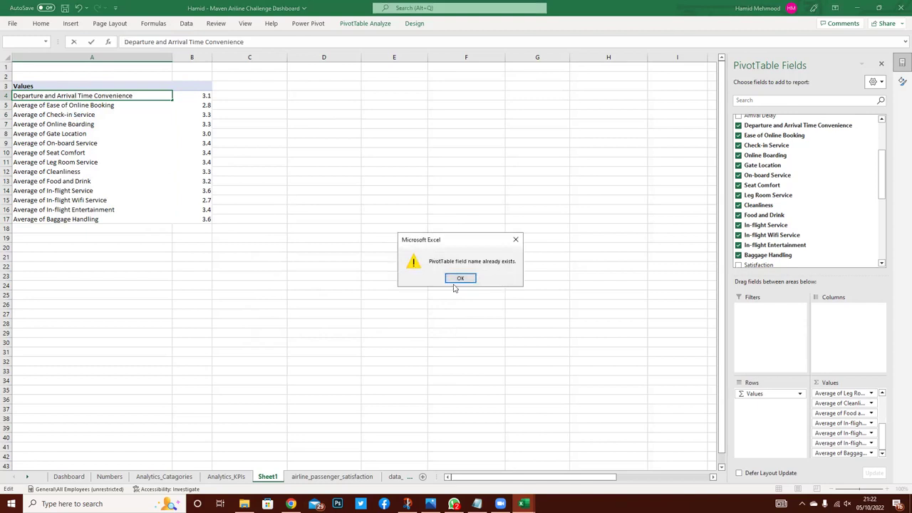
{"action": "left_click", "coordinate": [461, 278]}
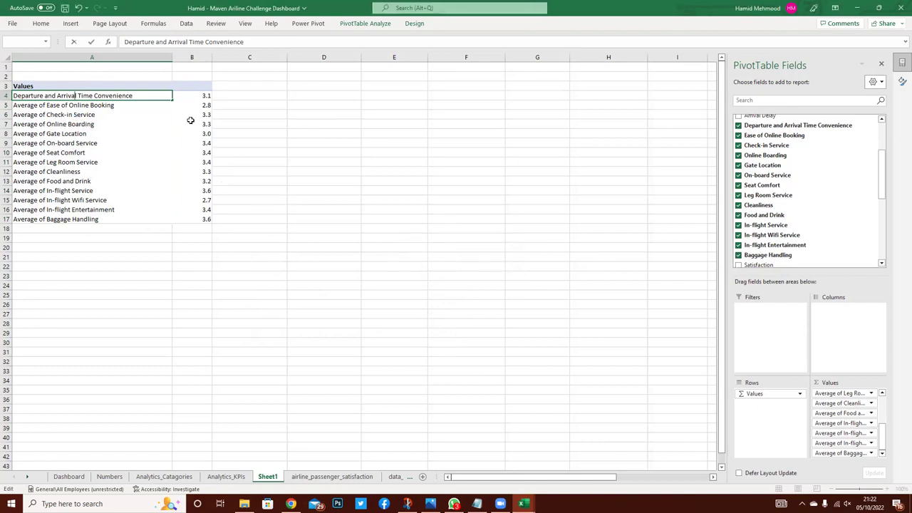
{"action": "key", "text": "Return"}
{"action": "key", "text": "Escape"}
{"action": "key", "text": "Escape"}
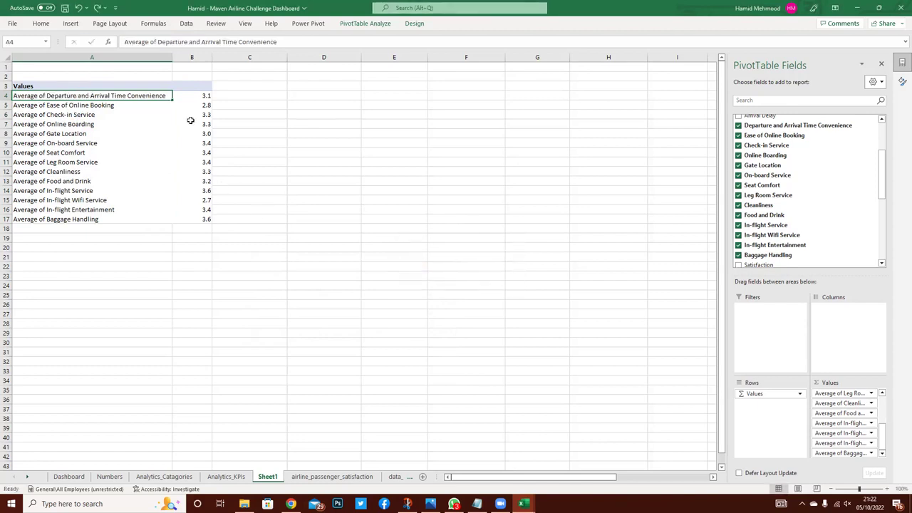
{"action": "left_click", "coordinate": [324, 237]}
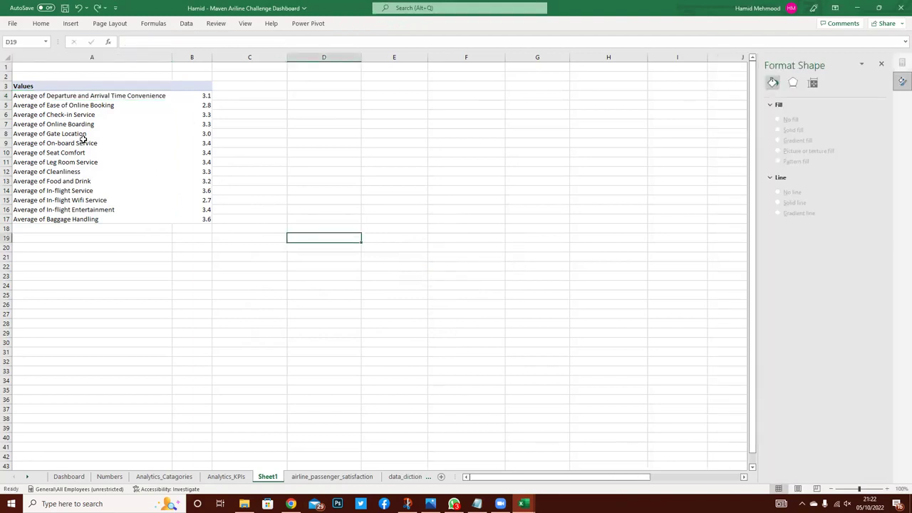
{"action": "left_click", "coordinate": [79, 86]}
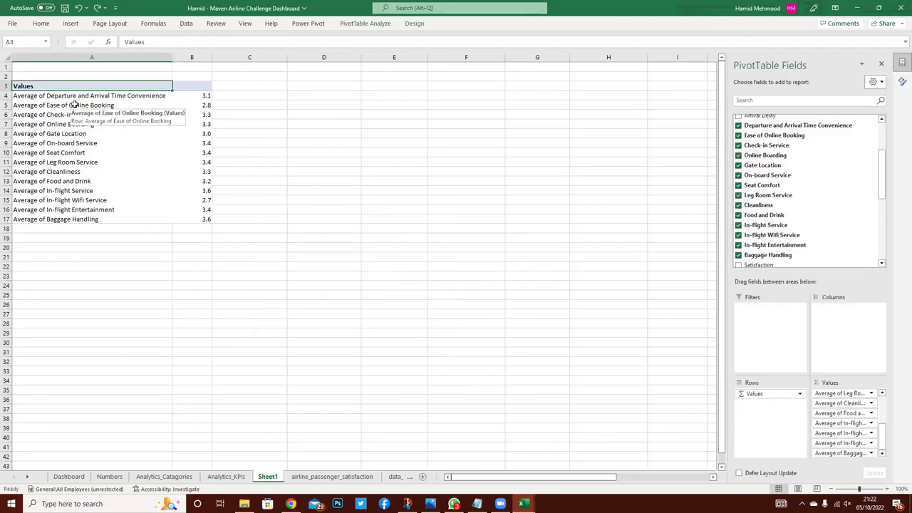
{"action": "left_click", "coordinate": [79, 96]}
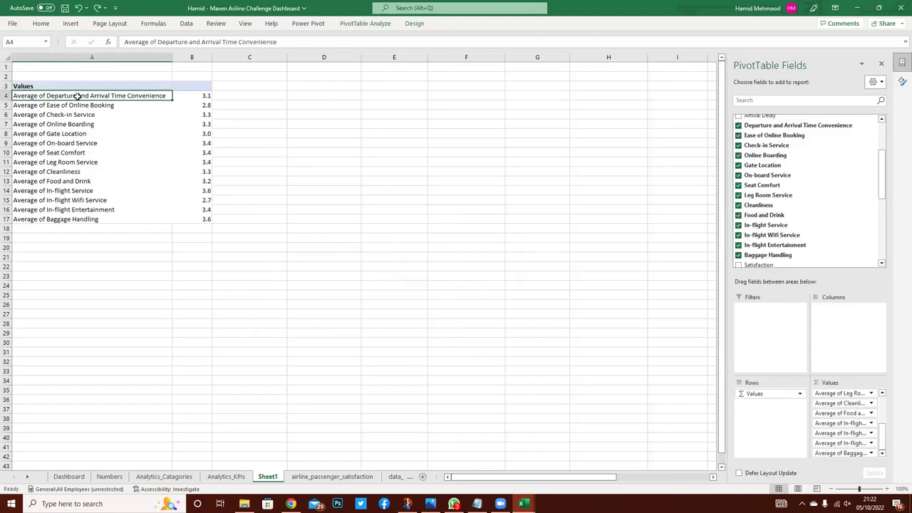
{"action": "left_click_drag", "start_coordinate": [79, 96], "coordinate": [89, 219]}
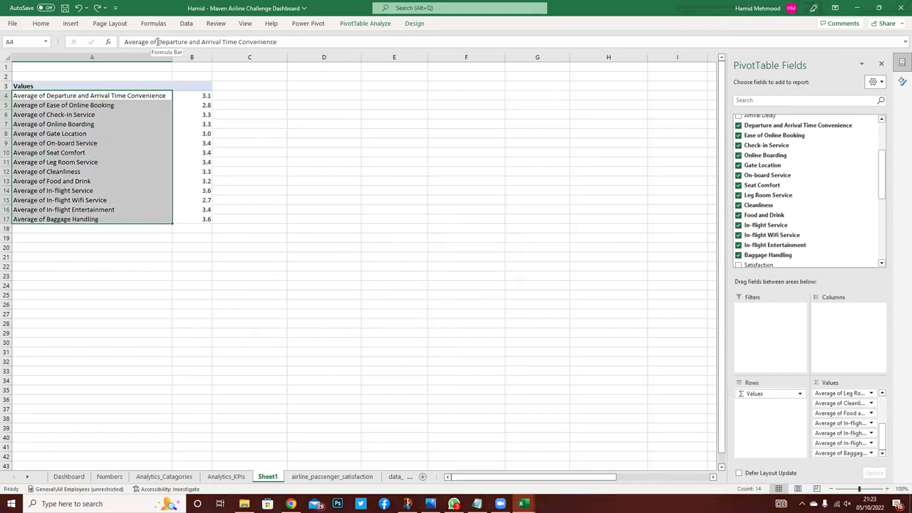
- Try removing 'Average of' from the first label directly and from the Values header, which triggers a field name warning
{"action": "left_click_drag", "start_coordinate": [155, 42], "coordinate": [116, 44]}
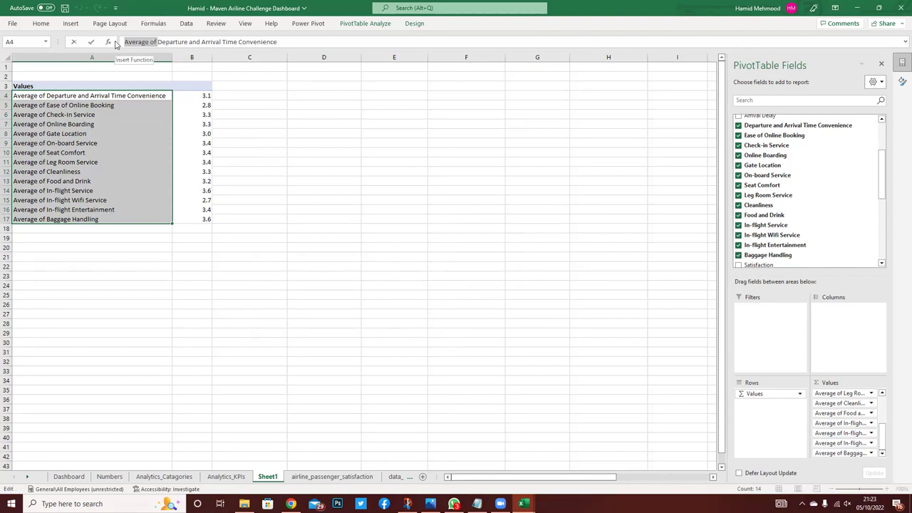
{"action": "left_click", "coordinate": [160, 41]}
{"action": "left_click_drag", "start_coordinate": [158, 41], "coordinate": [124, 42]}
{"action": "left_click", "coordinate": [290, 119]}
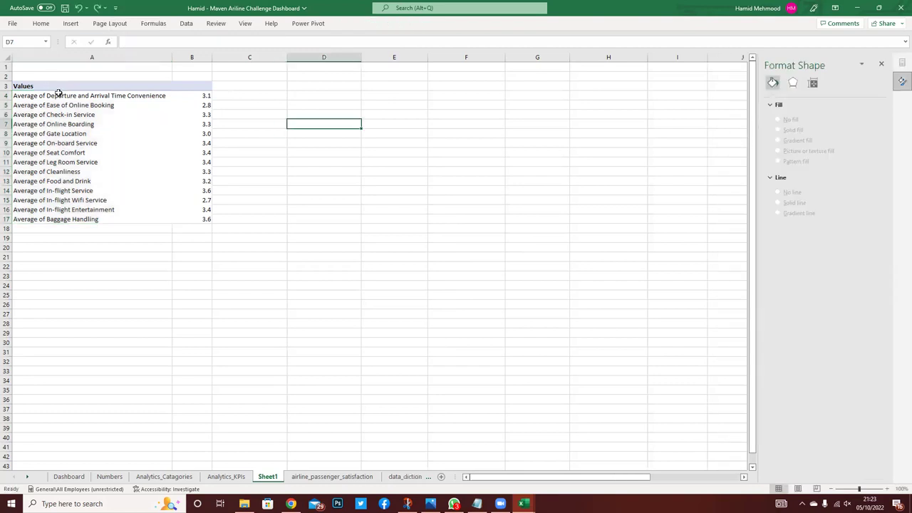
{"action": "left_click", "coordinate": [58, 94]}
{"action": "left_click", "coordinate": [55, 86]}
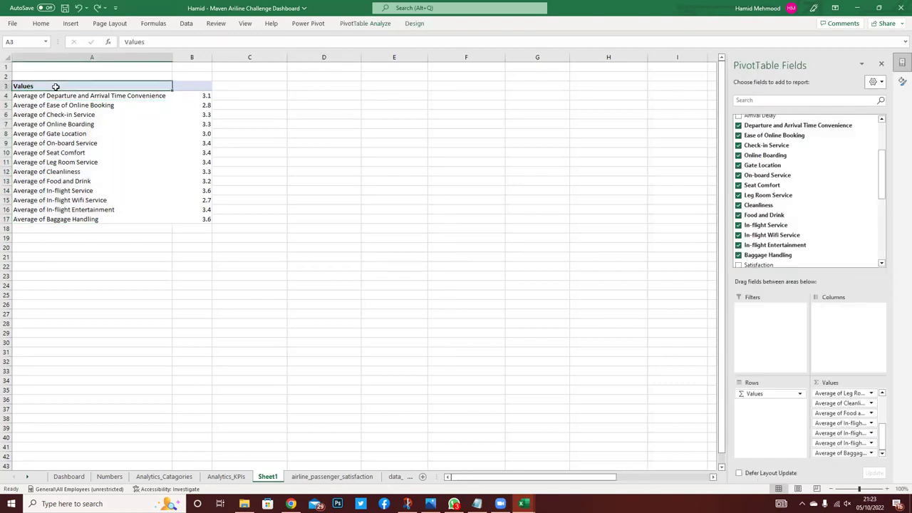
{"action": "key", "text": "ctrl+h"}
{"action": "type", "text": "Average of"}
{"action": "left_click", "coordinate": [273, 346]}
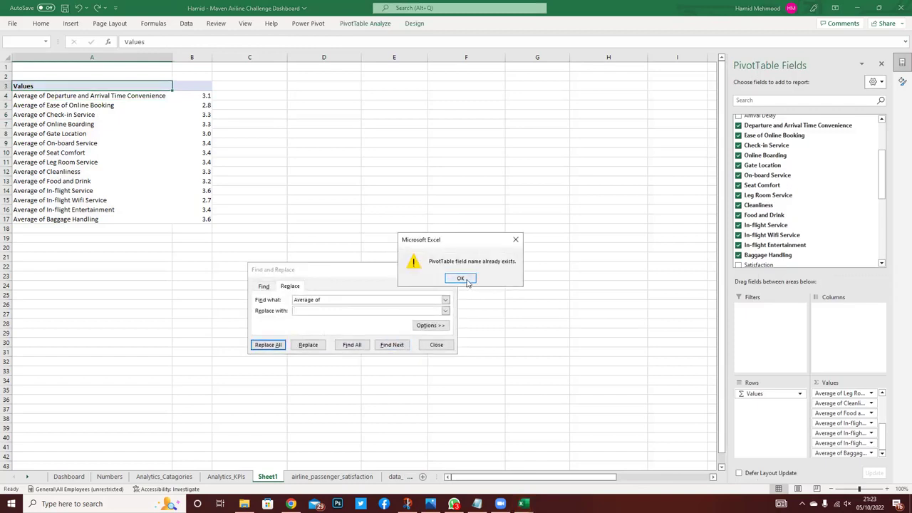
{"action": "left_click", "coordinate": [466, 279]}
{"action": "left_click", "coordinate": [335, 299]}
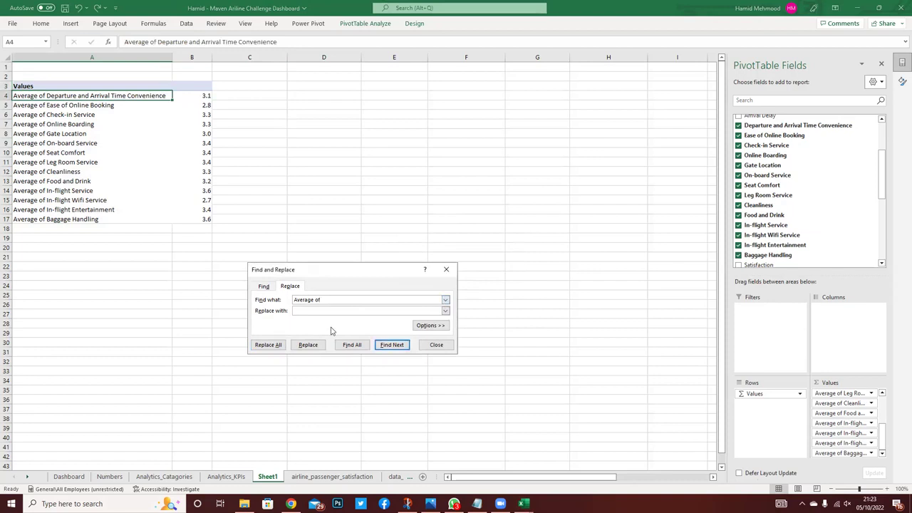
{"action": "left_click", "coordinate": [434, 344]}
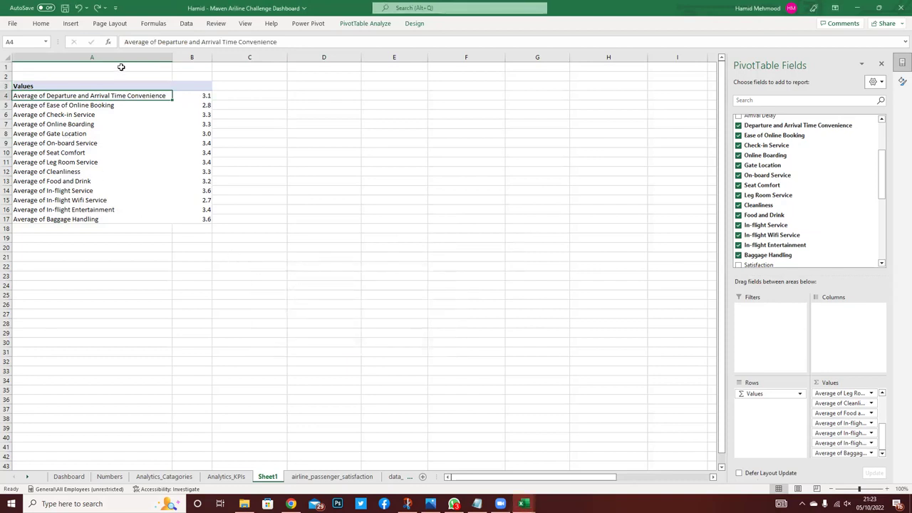
{"action": "left_click", "coordinate": [157, 42]}
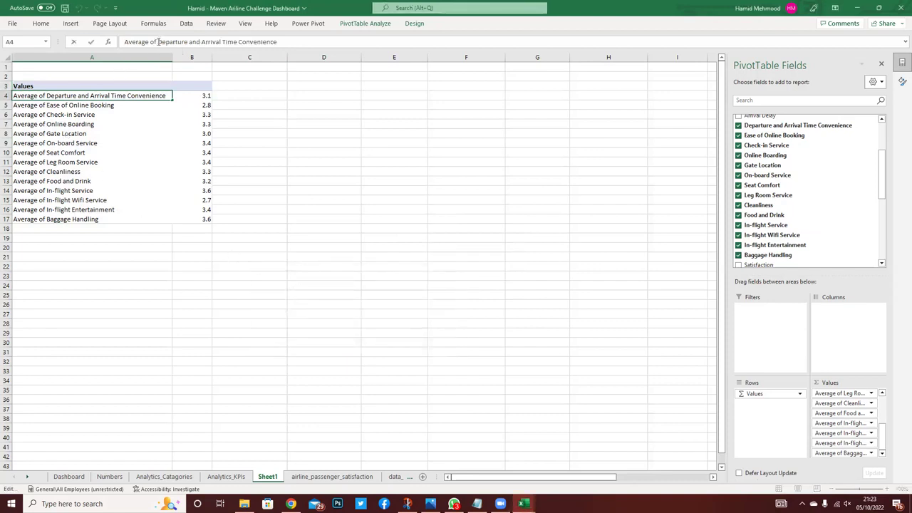
{"action": "left_click_drag", "start_coordinate": [157, 42], "coordinate": [119, 42]}
{"action": "left_click", "coordinate": [63, 85]}
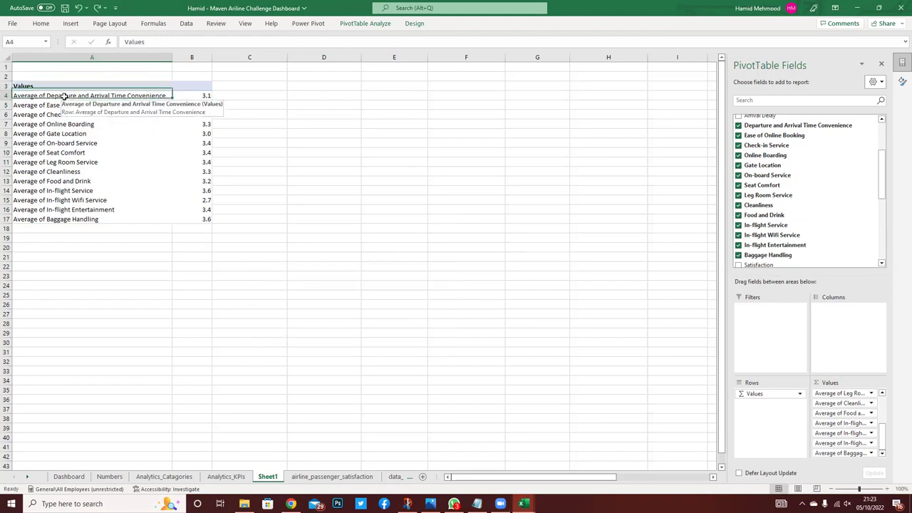
- Replace 'Average of ' with nothing across labels A4:A17, making 14 replacements
{"action": "left_click_drag", "start_coordinate": [64, 98], "coordinate": [83, 216]}
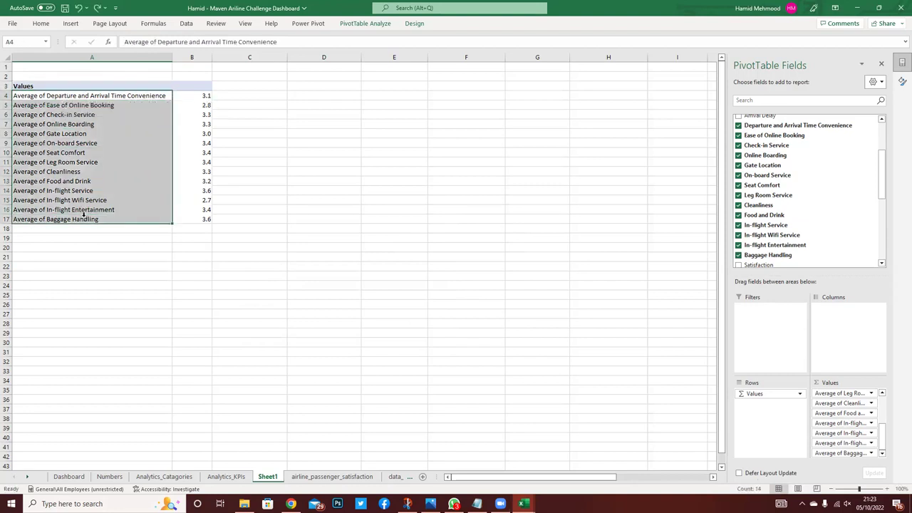
{"action": "key", "text": "ctrl+h"}
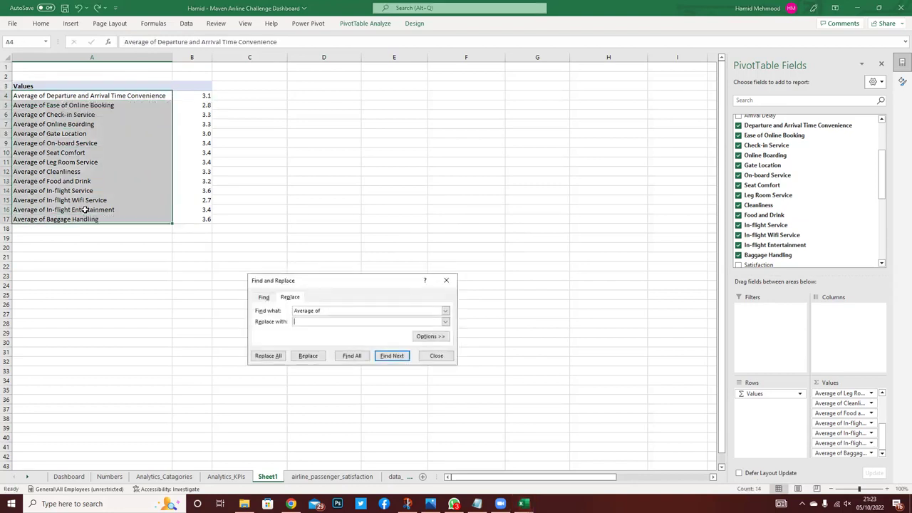
{"action": "left_click", "coordinate": [315, 321]}
{"action": "left_click", "coordinate": [264, 355]}
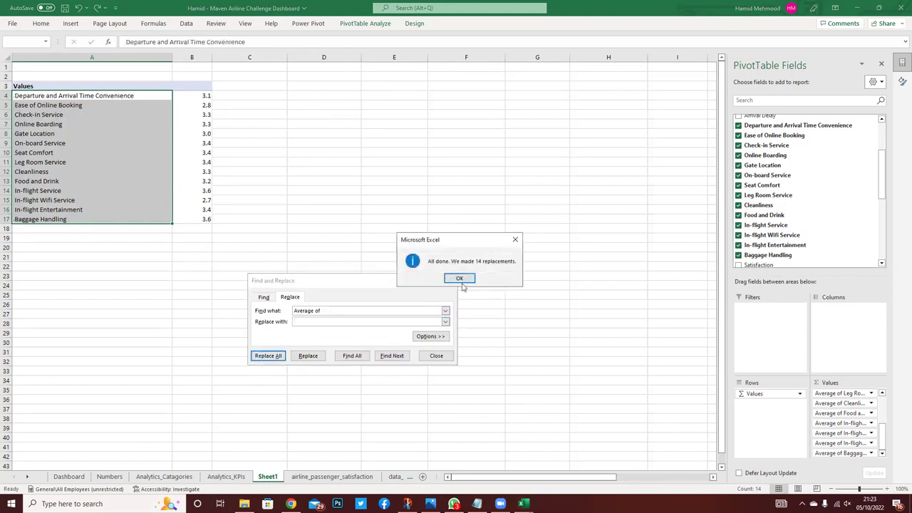
{"action": "left_click", "coordinate": [459, 277]}
{"action": "left_click", "coordinate": [436, 355]}
{"action": "left_click", "coordinate": [282, 276]}
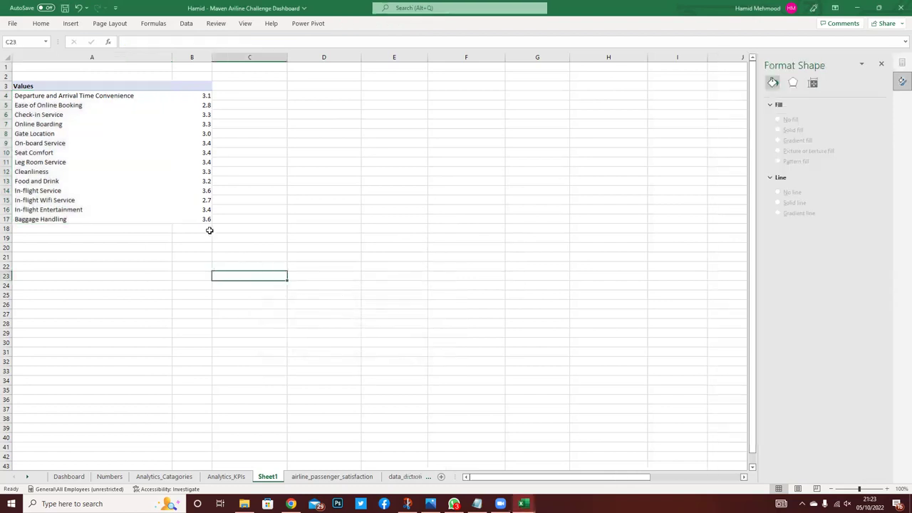
- Insert a bar pivot chart from A3:B17 and size it beside the table to show all fourteen ratings
{"action": "left_click", "coordinate": [21, 85]}
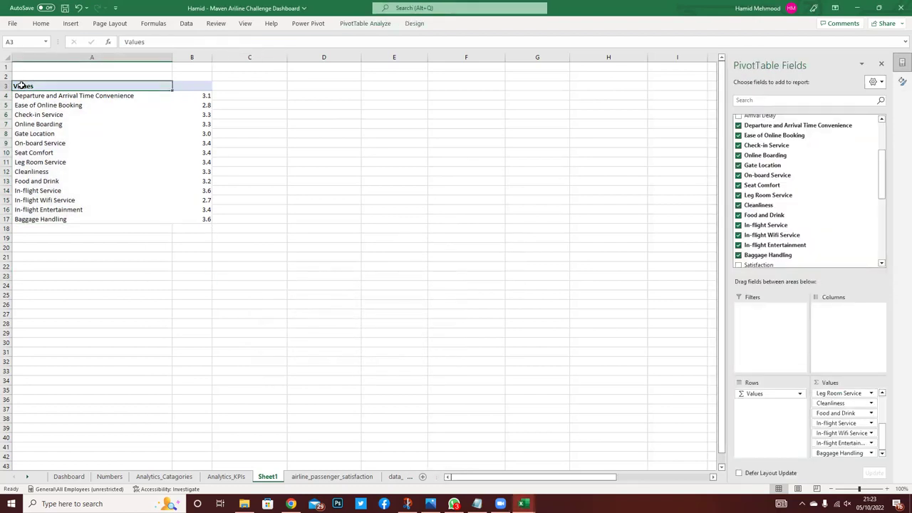
{"action": "left_click_drag", "start_coordinate": [21, 84], "coordinate": [186, 217]}
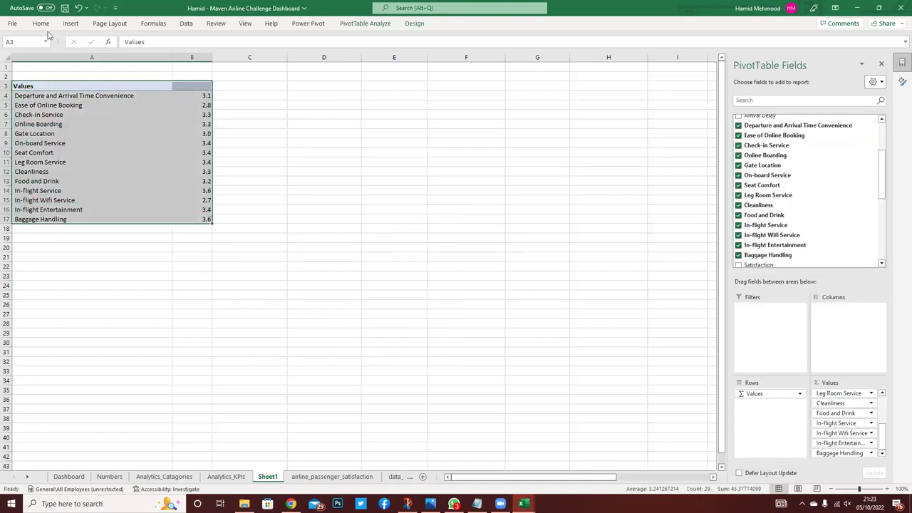
{"action": "left_click", "coordinate": [71, 23]}
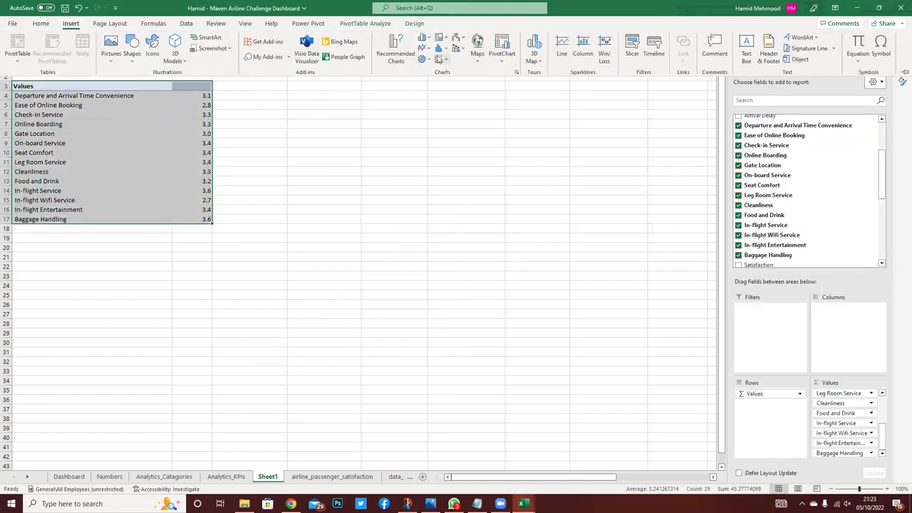
{"action": "left_click", "coordinate": [423, 38]}
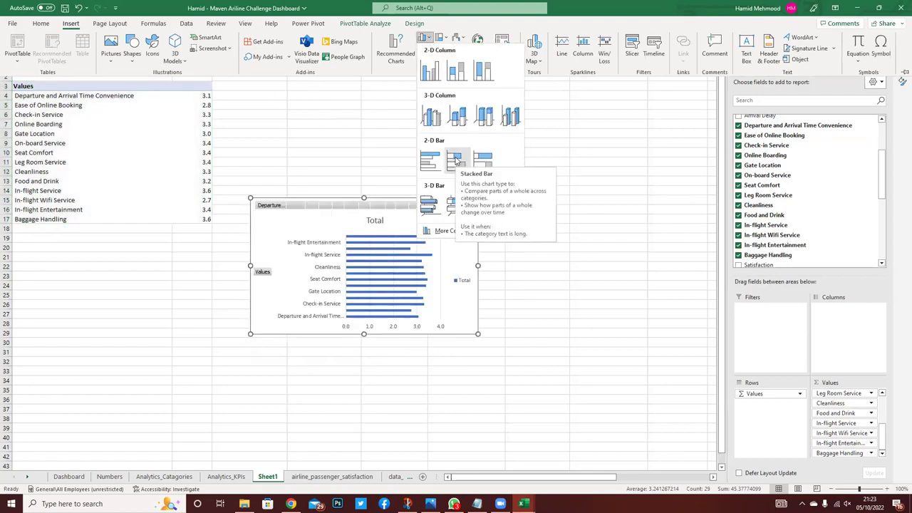
{"action": "left_click", "coordinate": [455, 161]}
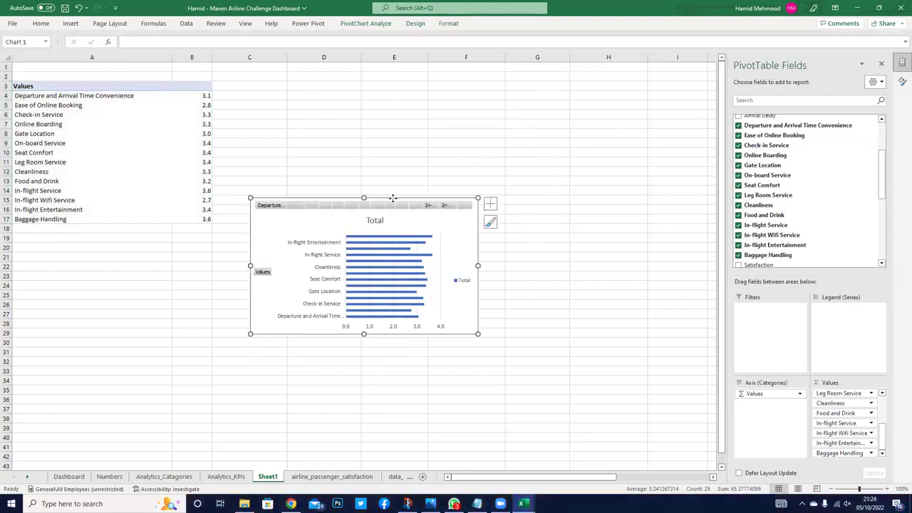
{"action": "left_click_drag", "start_coordinate": [392, 197], "coordinate": [399, 100]}
{"action": "left_click_drag", "start_coordinate": [371, 237], "coordinate": [377, 349]}
- Hide the chart's field buttons, gridlines, legend, horizontal axis and Total title, and add data labels
{"action": "right_click", "coordinate": [267, 225]}
{"action": "left_click", "coordinate": [334, 341]}
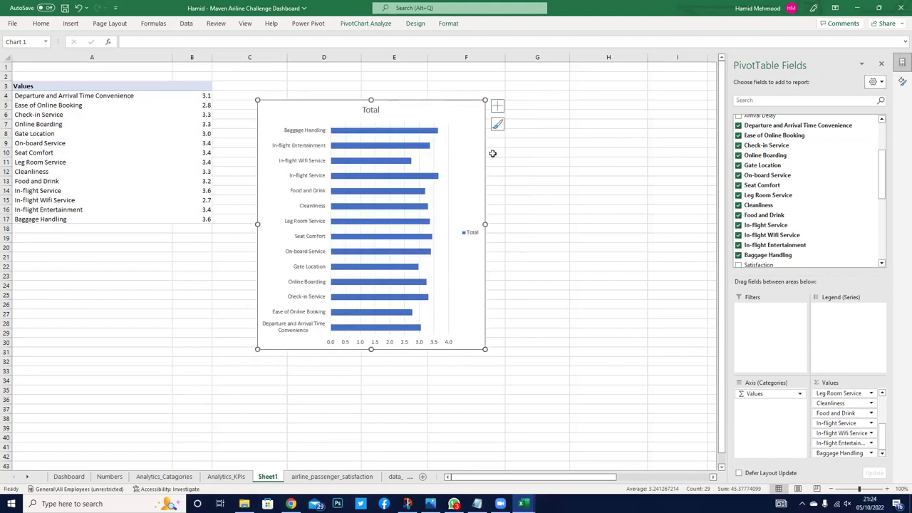
{"action": "left_click", "coordinate": [497, 106]}
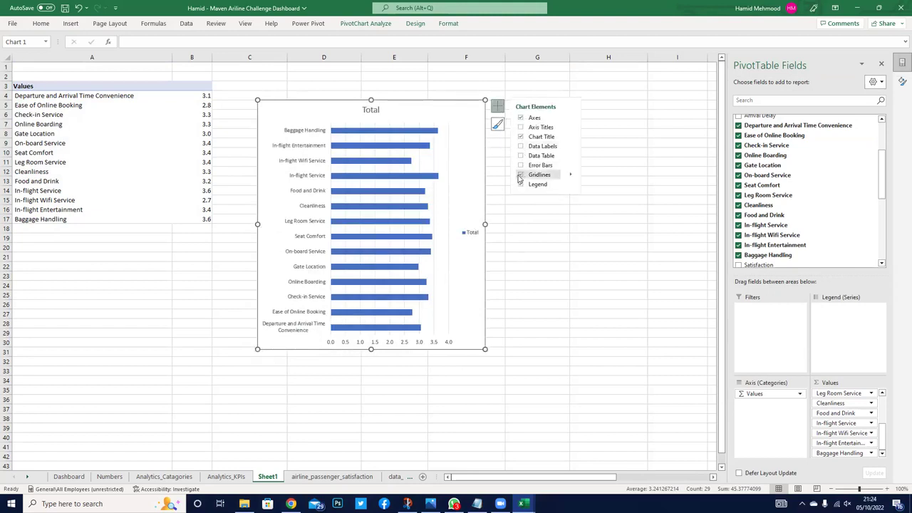
{"action": "left_click", "coordinate": [520, 175]}
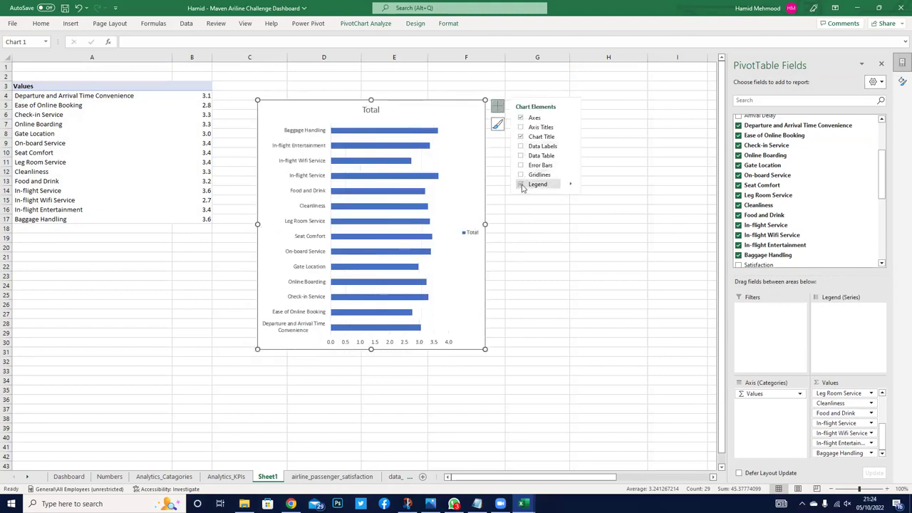
{"action": "left_click", "coordinate": [520, 184]}
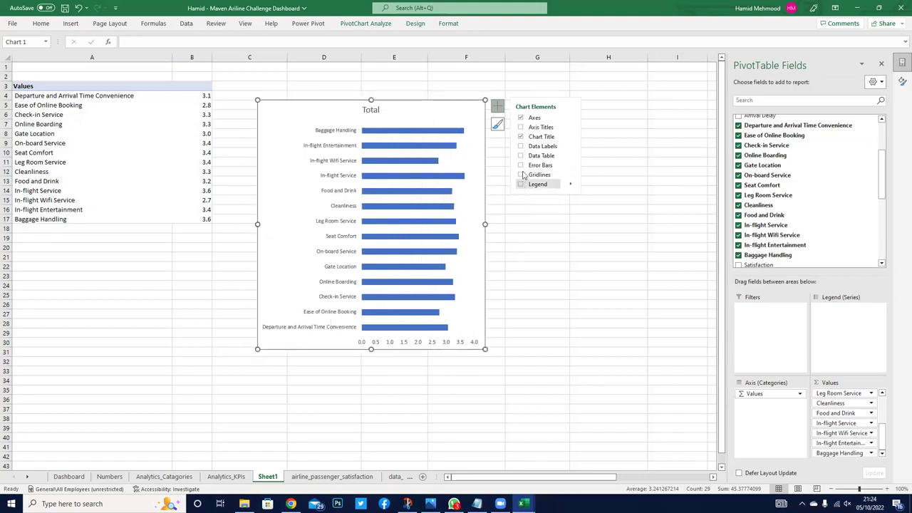
{"action": "left_click", "coordinate": [570, 118]}
{"action": "left_click", "coordinate": [590, 129]}
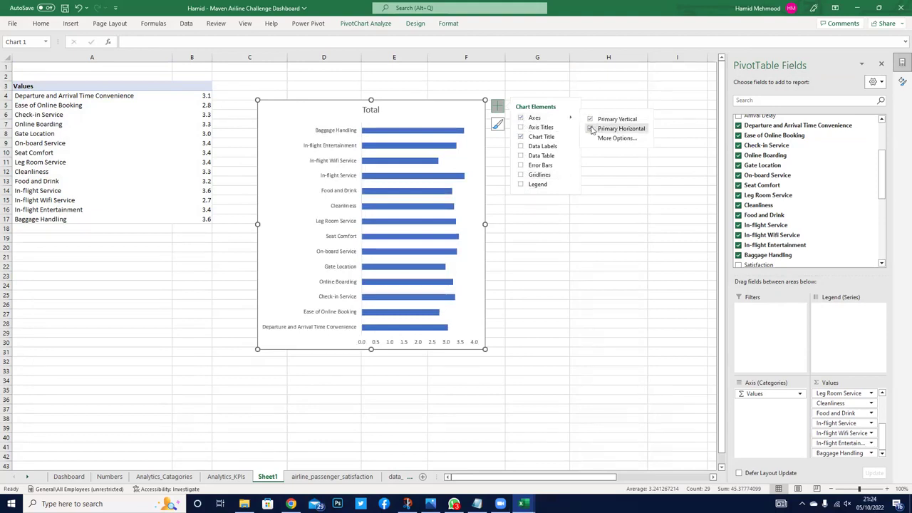
{"action": "left_click", "coordinate": [521, 137]}
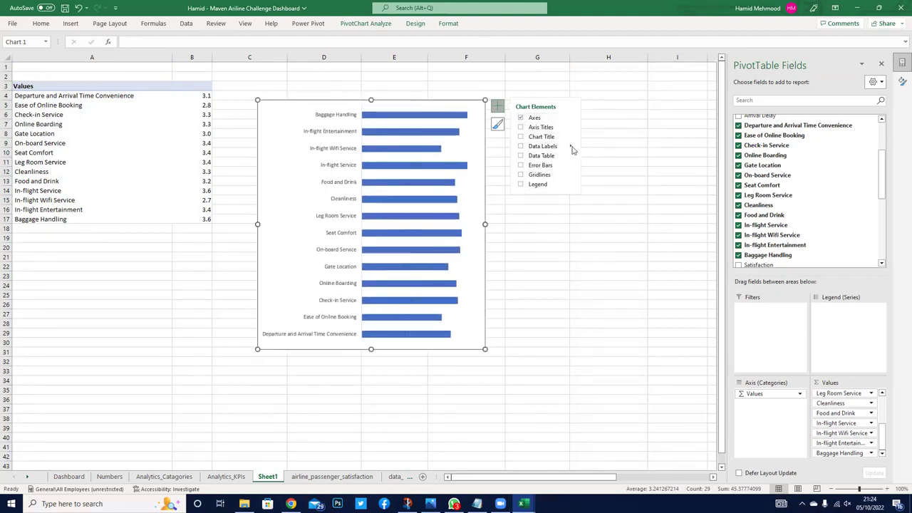
{"action": "left_click", "coordinate": [521, 147]}
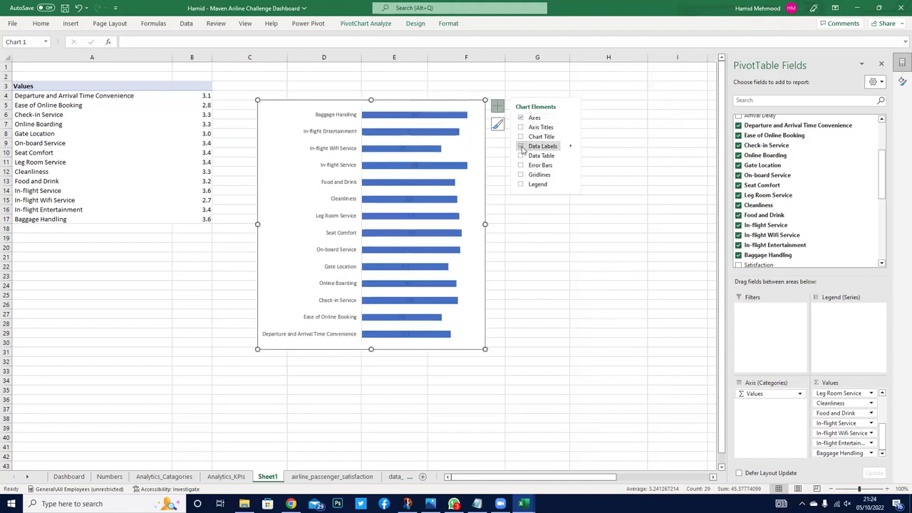
- Move the chart up and left, then make it taller and wider
{"action": "left_click_drag", "start_coordinate": [285, 107], "coordinate": [253, 76]}
{"action": "left_click_drag", "start_coordinate": [346, 324], "coordinate": [349, 353]}
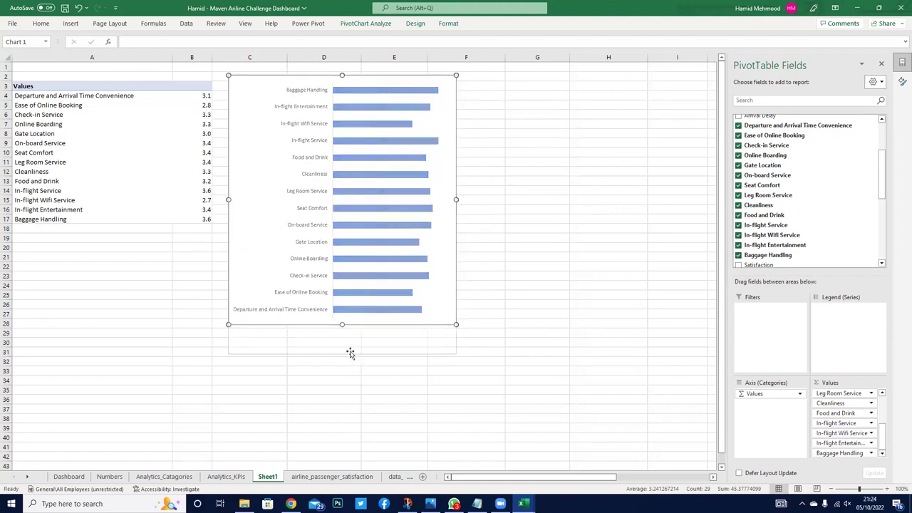
{"action": "left_click_drag", "start_coordinate": [456, 214], "coordinate": [487, 214]}
- Set the bar chart's data label font colour to white
{"action": "left_click", "coordinate": [400, 91]}
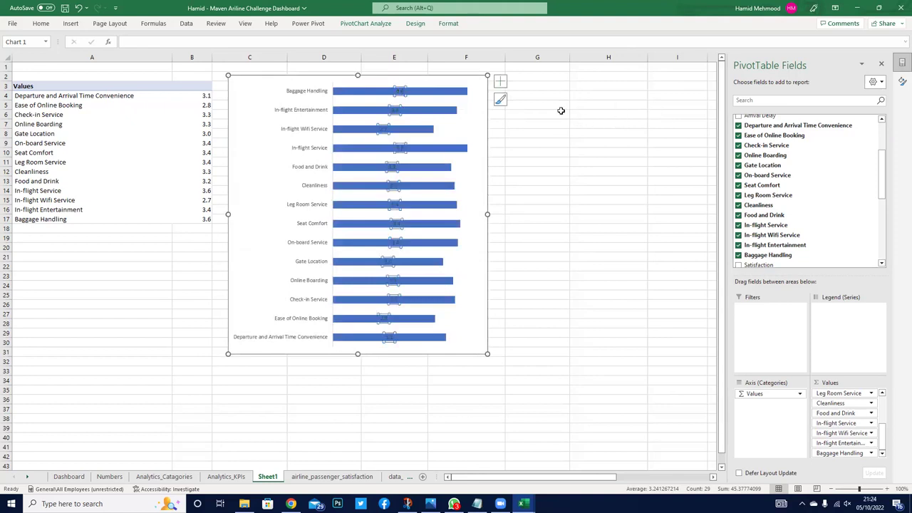
{"action": "right_click", "coordinate": [399, 91]}
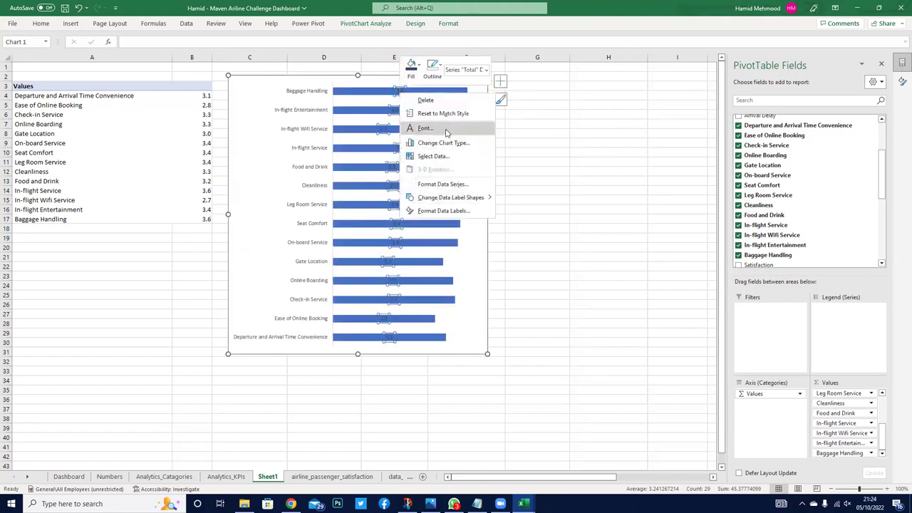
{"action": "left_click", "coordinate": [446, 130]}
{"action": "left_click", "coordinate": [393, 236]}
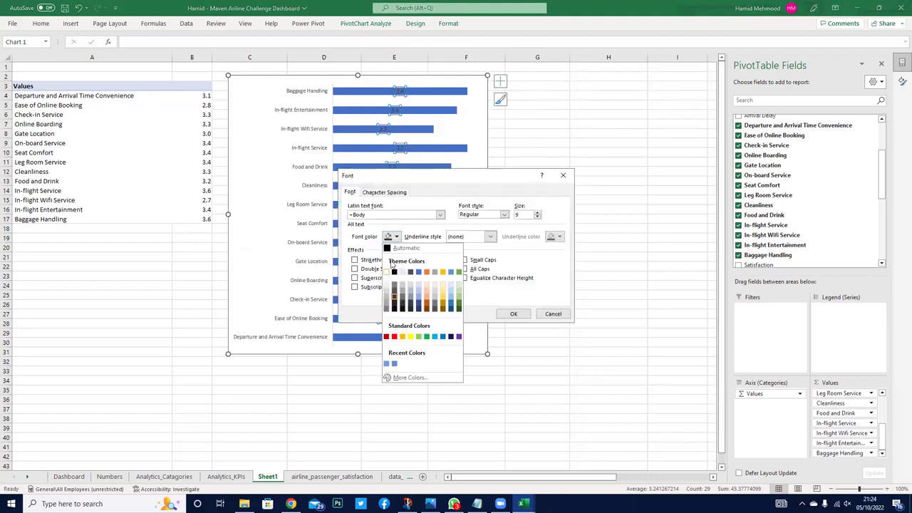
{"action": "left_click", "coordinate": [387, 272]}
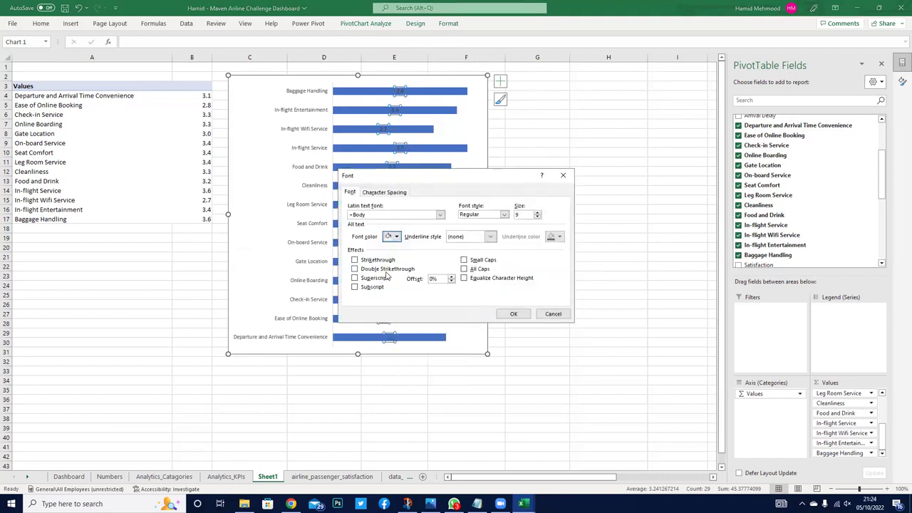
{"action": "left_click", "coordinate": [513, 313]}
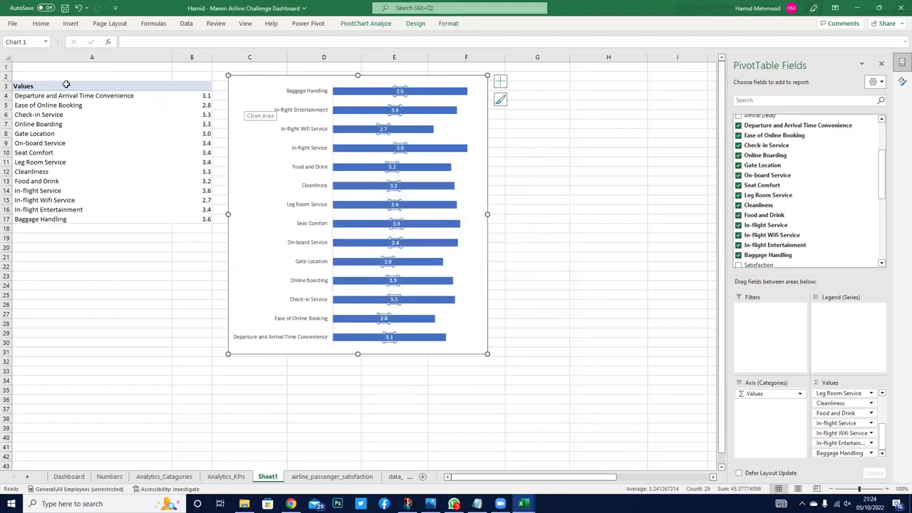
{"action": "left_click", "coordinate": [32, 86]}
{"action": "right_click", "coordinate": [61, 88]}
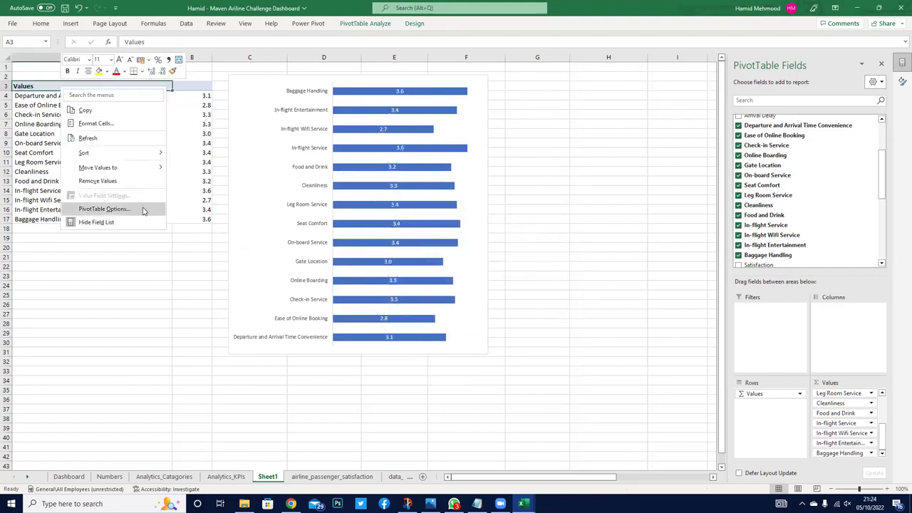
{"action": "mouse_move", "coordinate": [135, 151]}
{"action": "left_click", "coordinate": [207, 163]}
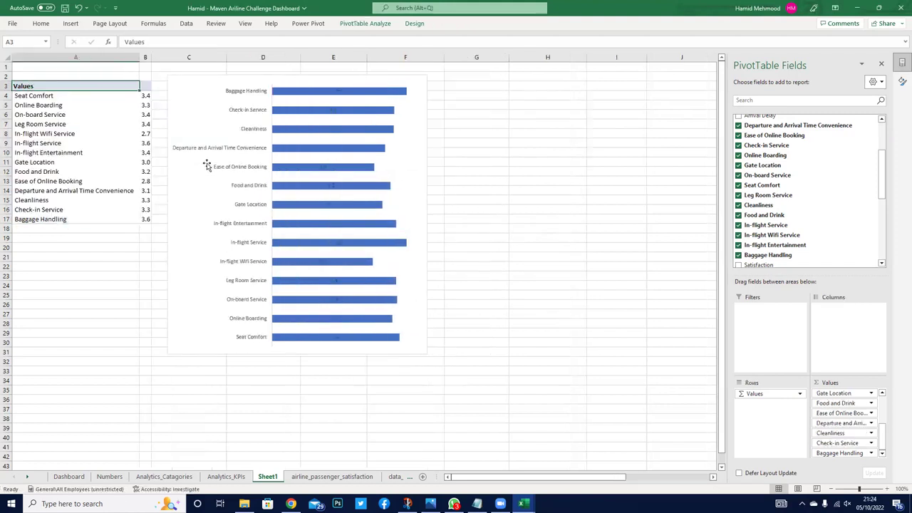
{"action": "right_click", "coordinate": [112, 92]}
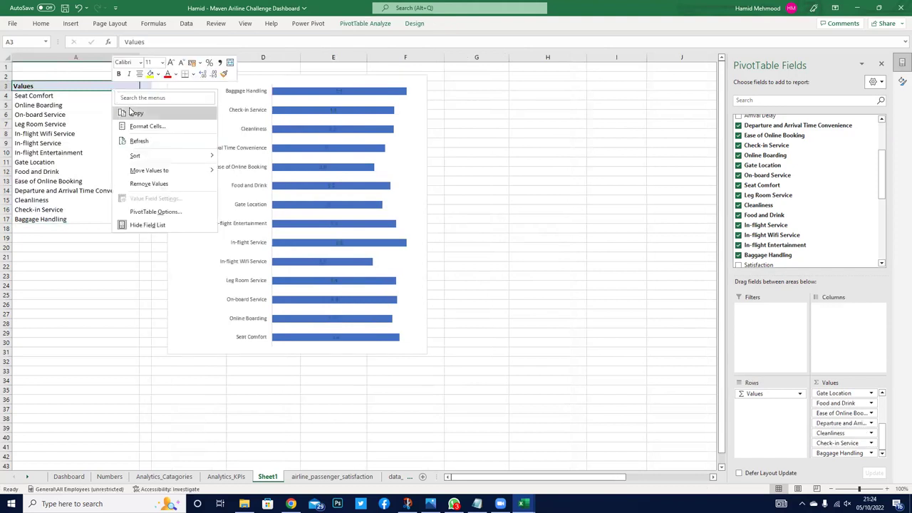
{"action": "mouse_move", "coordinate": [158, 157]}
{"action": "left_click", "coordinate": [244, 169]}
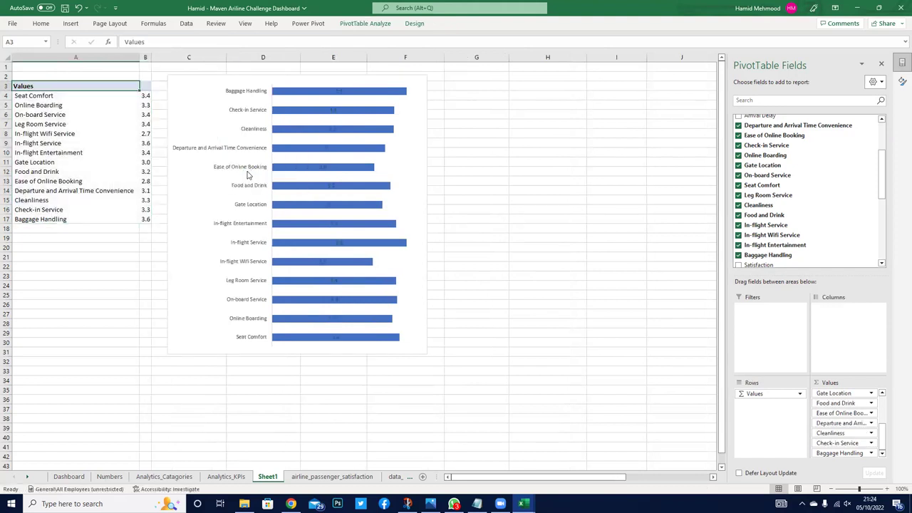
{"action": "left_click", "coordinate": [137, 97]}
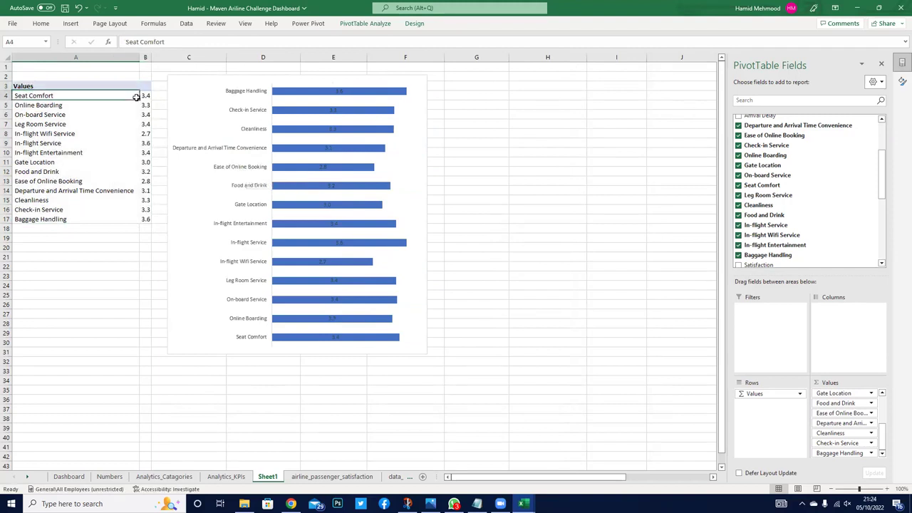
{"action": "right_click", "coordinate": [71, 97]}
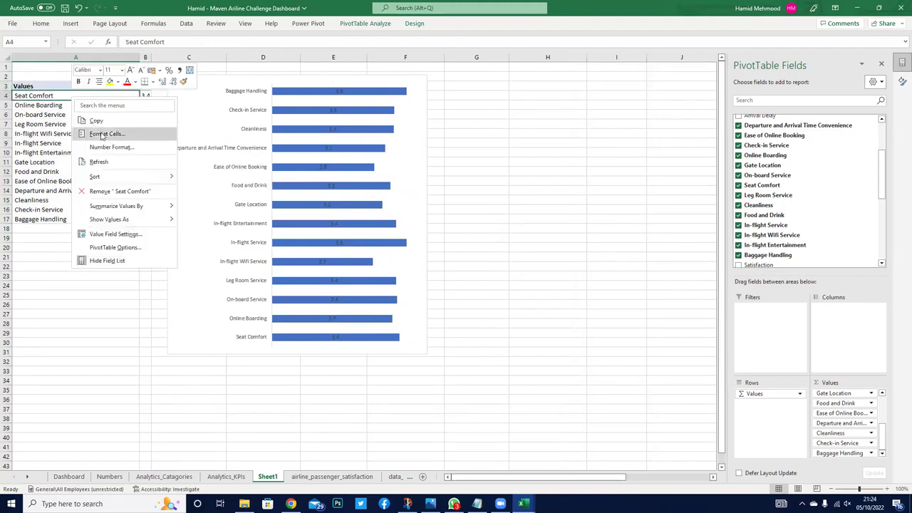
{"action": "mouse_move", "coordinate": [157, 178]}
{"action": "left_click", "coordinate": [215, 191]}
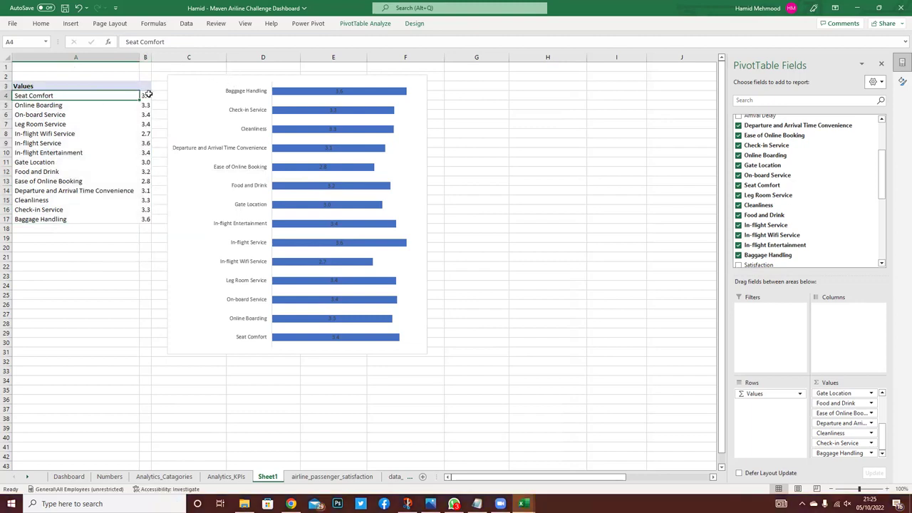
{"action": "left_click", "coordinate": [132, 83]}
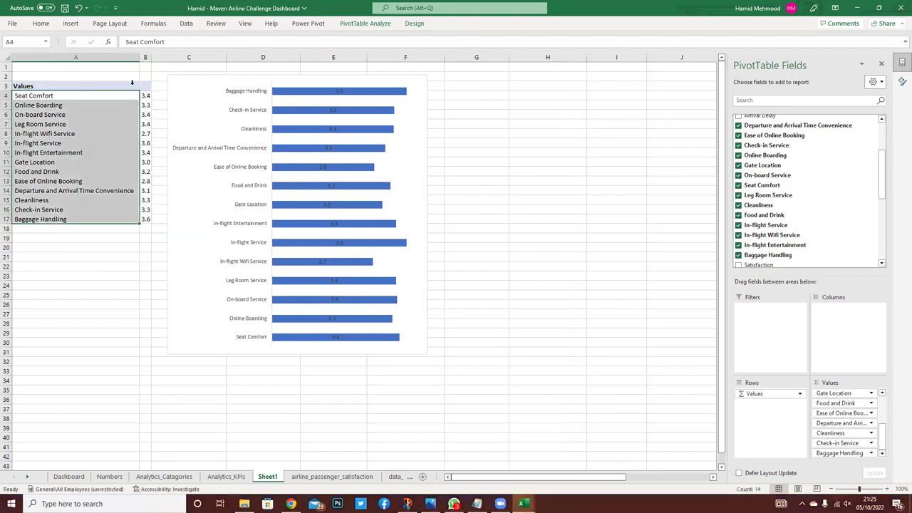
- Widen column B so the pivot averages display fully
{"action": "right_click", "coordinate": [119, 99]}
{"action": "mouse_move", "coordinate": [206, 177]}
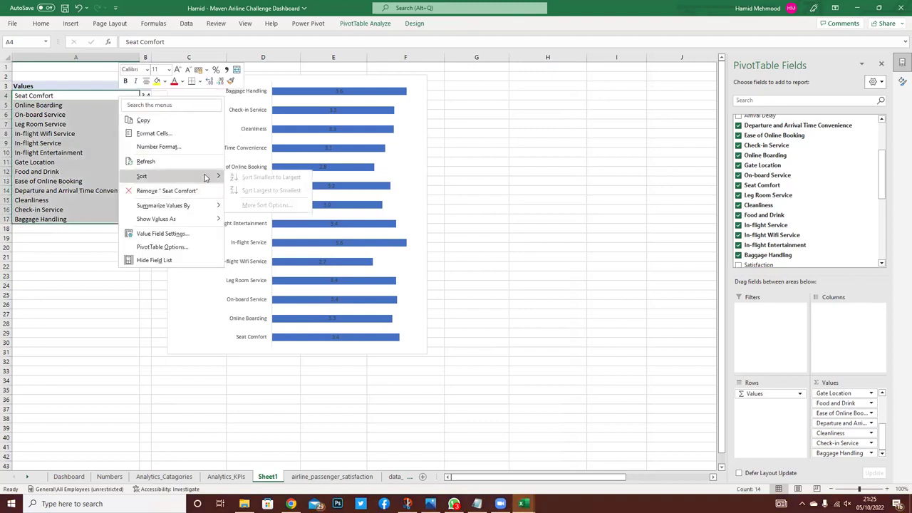
{"action": "left_click", "coordinate": [145, 161]}
{"action": "left_click", "coordinate": [67, 98]}
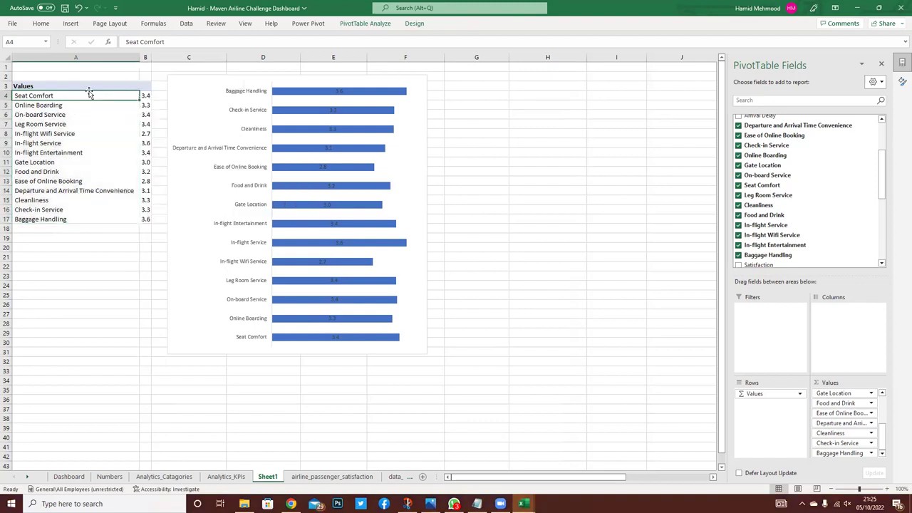
{"action": "left_click", "coordinate": [145, 96]}
{"action": "left_click_drag", "start_coordinate": [151, 58], "coordinate": [176, 58]}
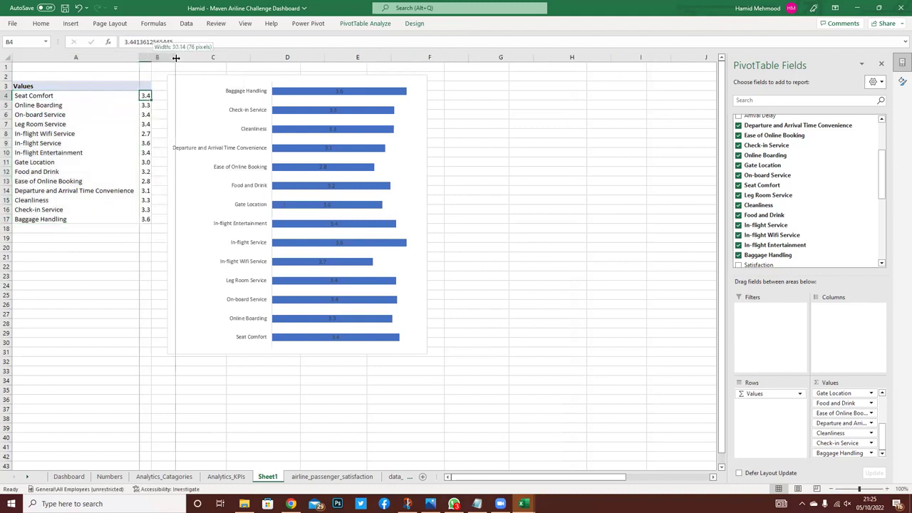
- Sort the average ratings by value from Largest to Smallest
{"action": "right_click", "coordinate": [158, 97]}
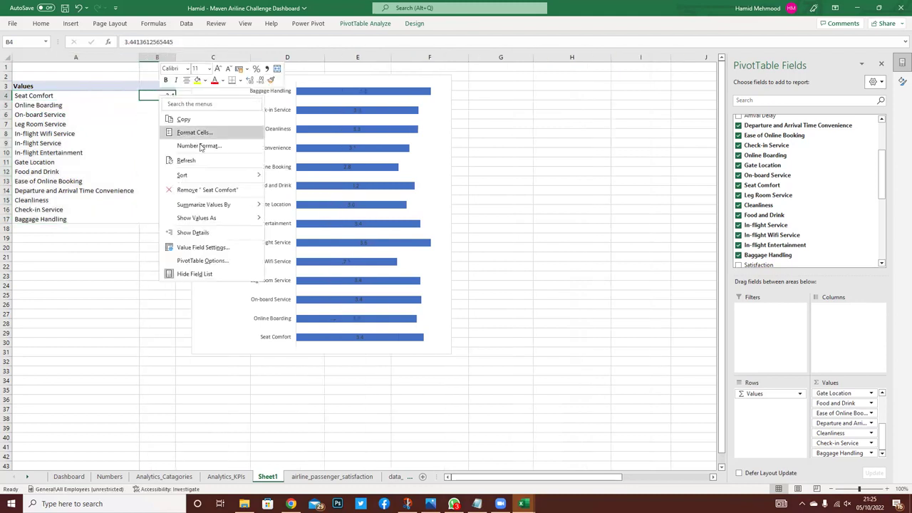
{"action": "mouse_move", "coordinate": [224, 176]}
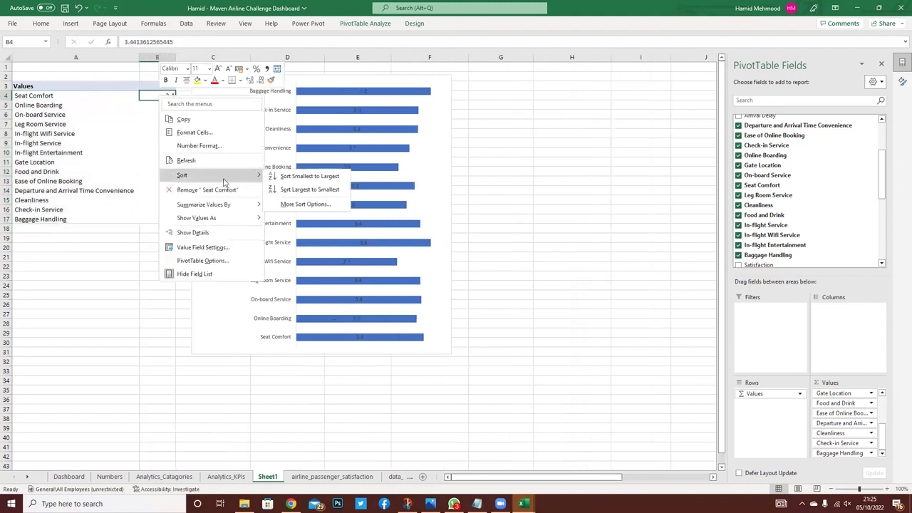
{"action": "left_click", "coordinate": [308, 205]}
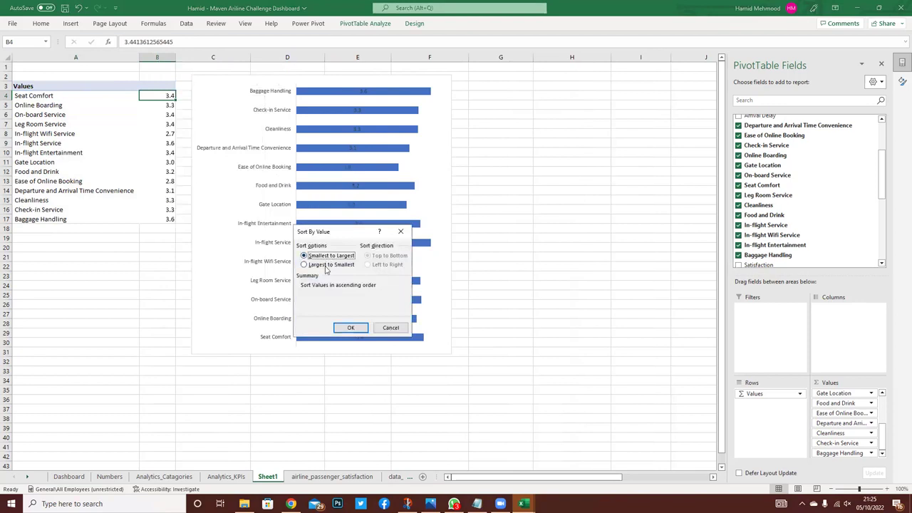
{"action": "left_click", "coordinate": [328, 265]}
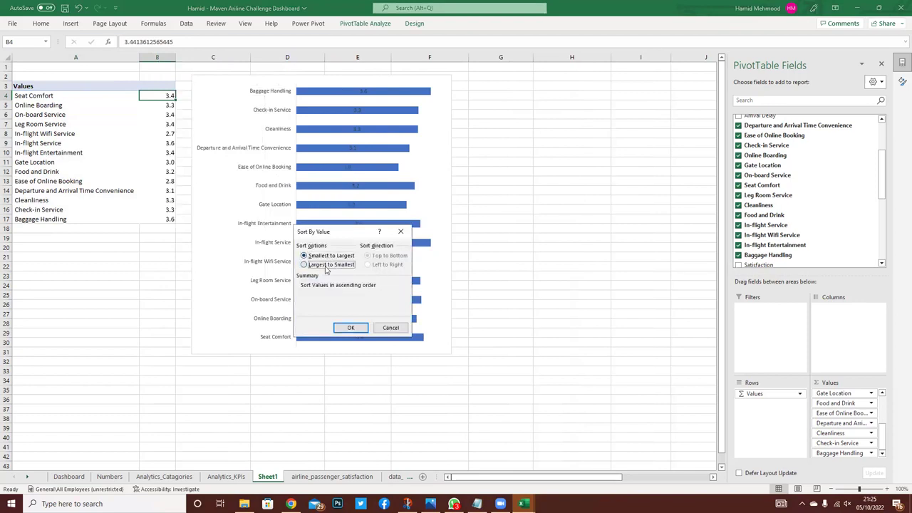
{"action": "left_click", "coordinate": [351, 327]}
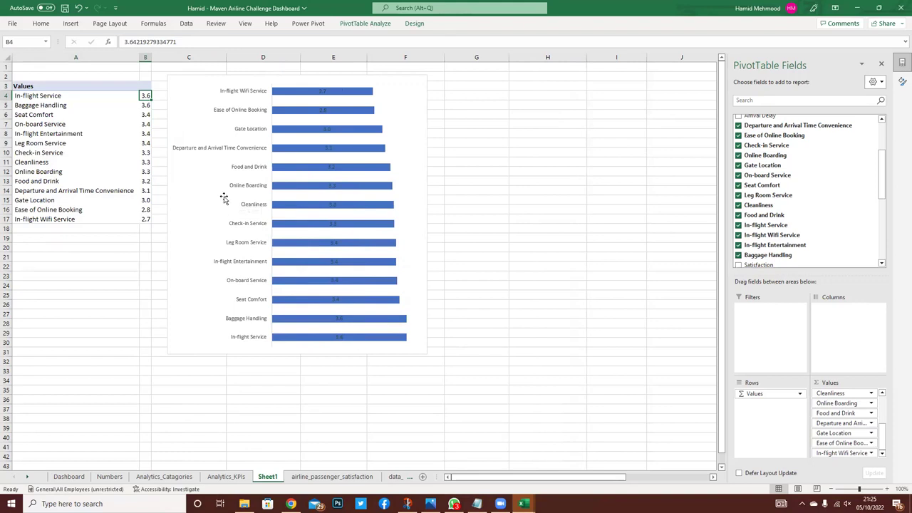
{"action": "right_click", "coordinate": [101, 95]}
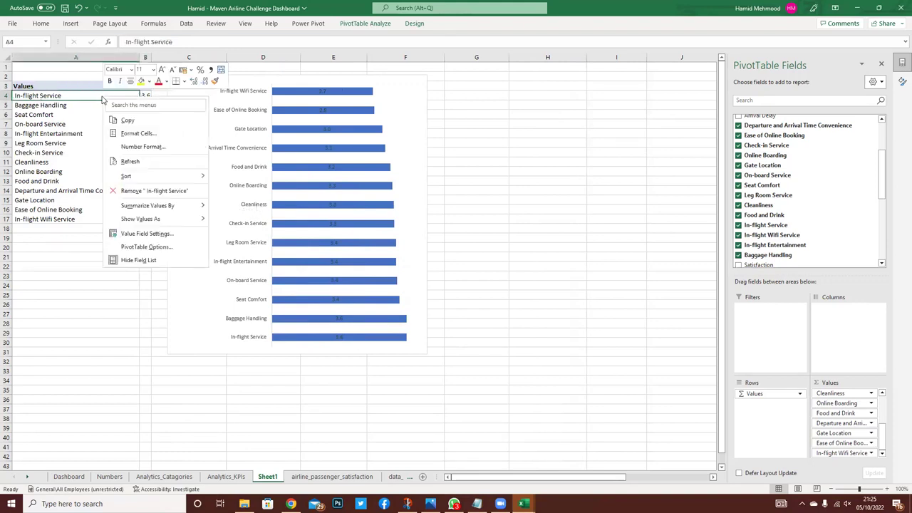
{"action": "mouse_move", "coordinate": [180, 182]}
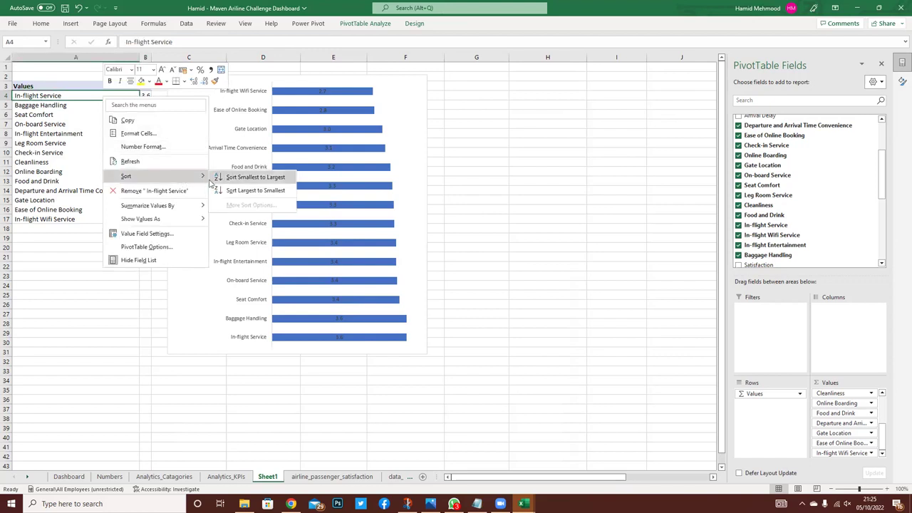
{"action": "left_click", "coordinate": [250, 190]}
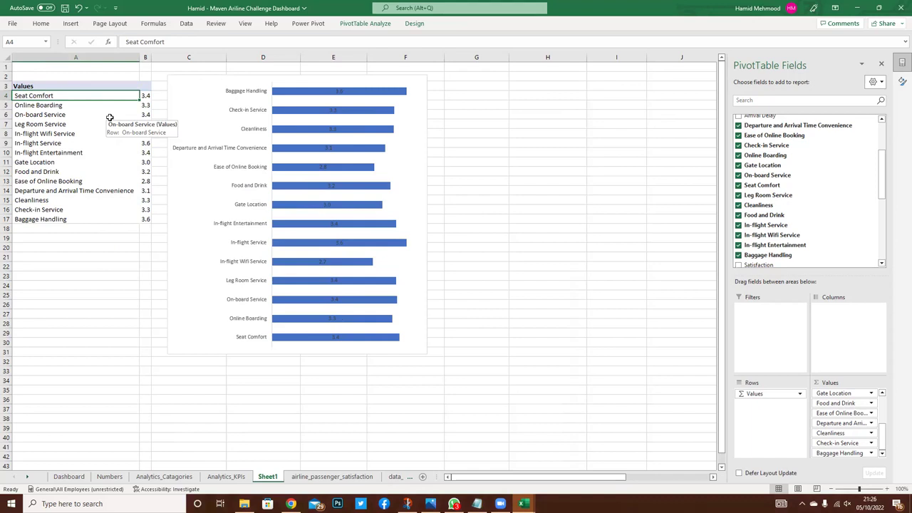
{"action": "right_click", "coordinate": [93, 98]}
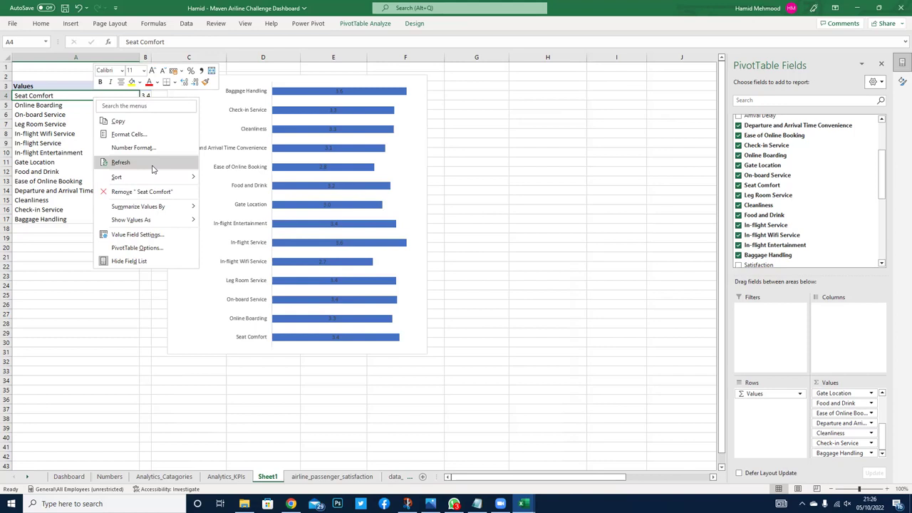
{"action": "mouse_move", "coordinate": [151, 177]}
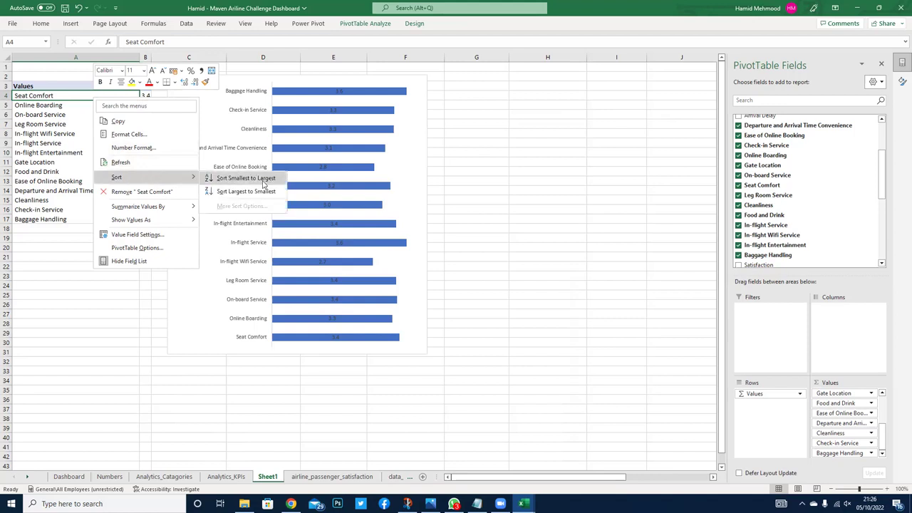
{"action": "left_click", "coordinate": [60, 116]}
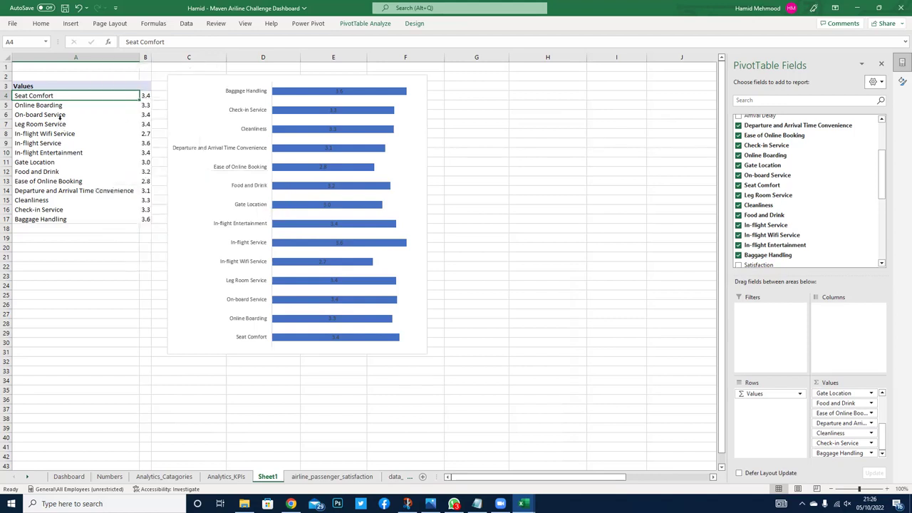
{"action": "left_click", "coordinate": [144, 95]}
{"action": "right_click", "coordinate": [144, 96]}
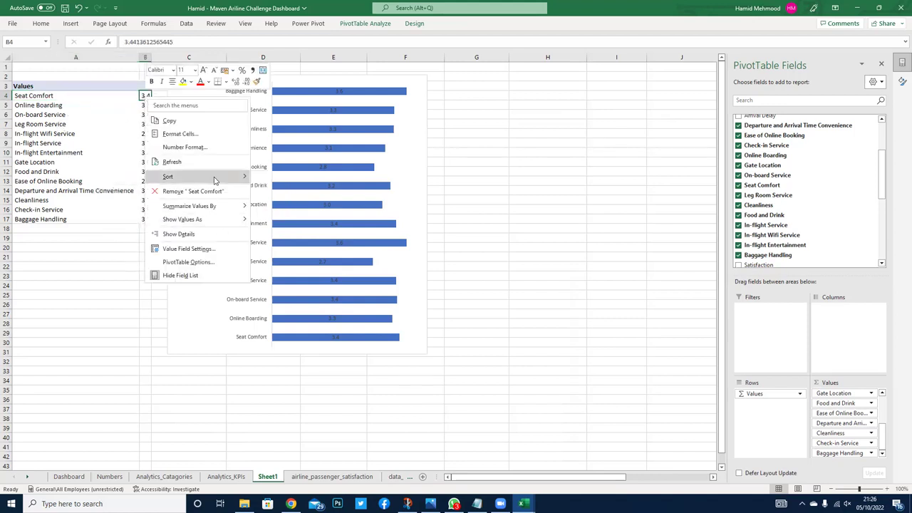
{"action": "mouse_move", "coordinate": [215, 178]}
{"action": "left_click", "coordinate": [293, 204]}
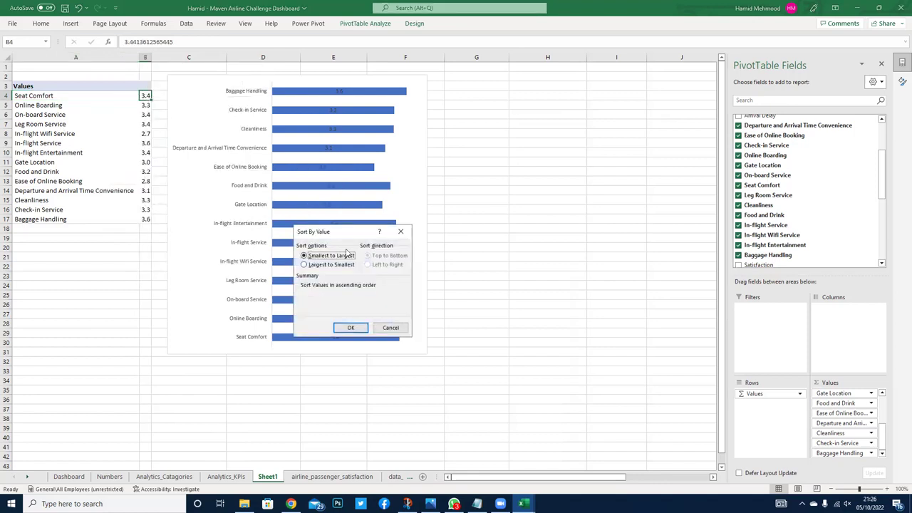
{"action": "left_click", "coordinate": [330, 264]}
{"action": "left_click", "coordinate": [350, 327]}
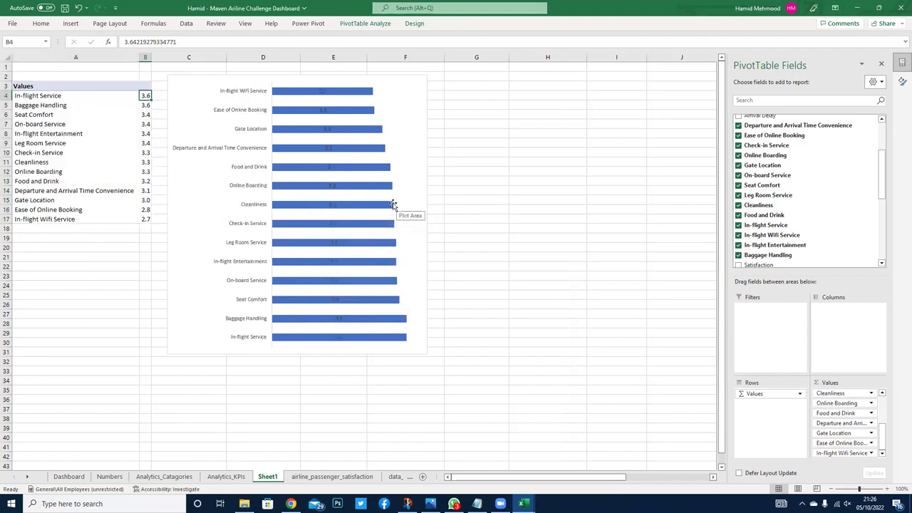
- Change the chart's data label font to white in the Font dialog, then deselect the chart
{"action": "left_click", "coordinate": [323, 90]}
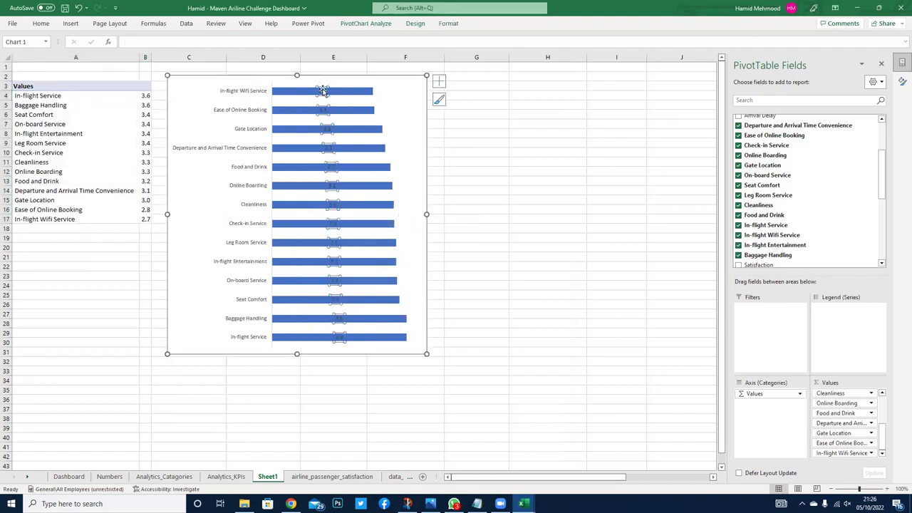
{"action": "right_click", "coordinate": [323, 91]}
{"action": "left_click", "coordinate": [377, 131]}
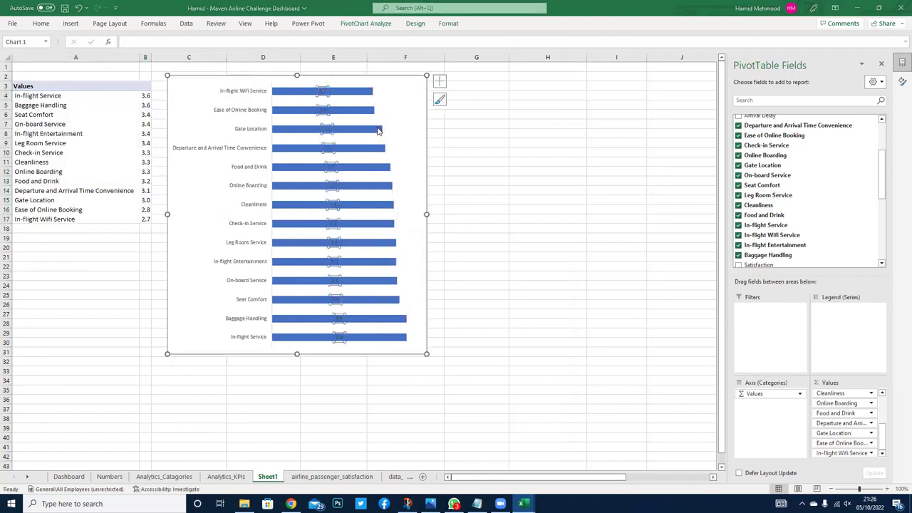
{"action": "left_click", "coordinate": [395, 236]}
{"action": "left_click", "coordinate": [407, 282]}
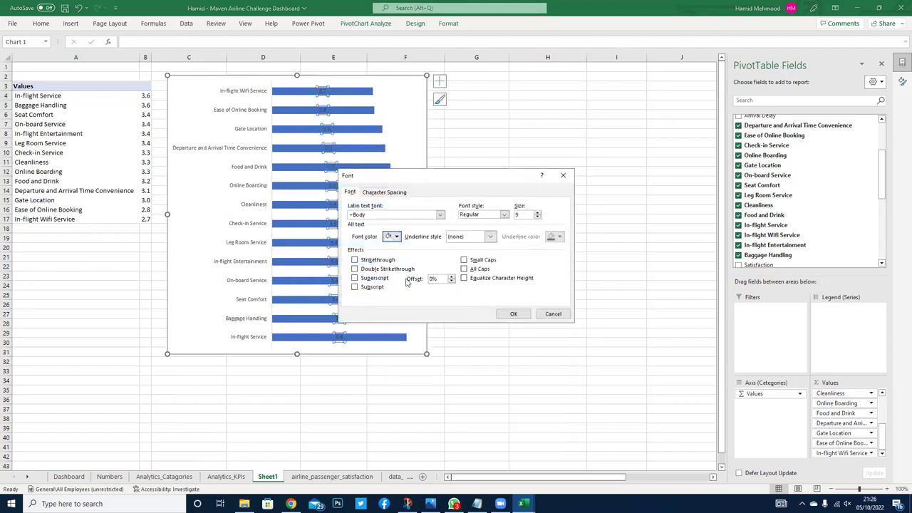
{"action": "left_click", "coordinate": [513, 313]}
{"action": "left_click", "coordinate": [466, 237]}
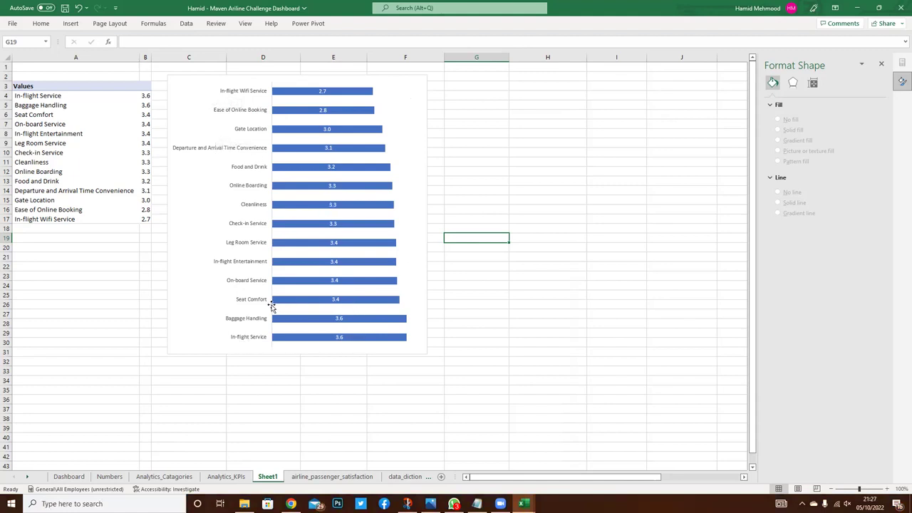
- View the Dashboard sheet, check Analytics_Catagories, return, and select the average ratings chart bars
{"action": "left_click", "coordinate": [60, 477]}
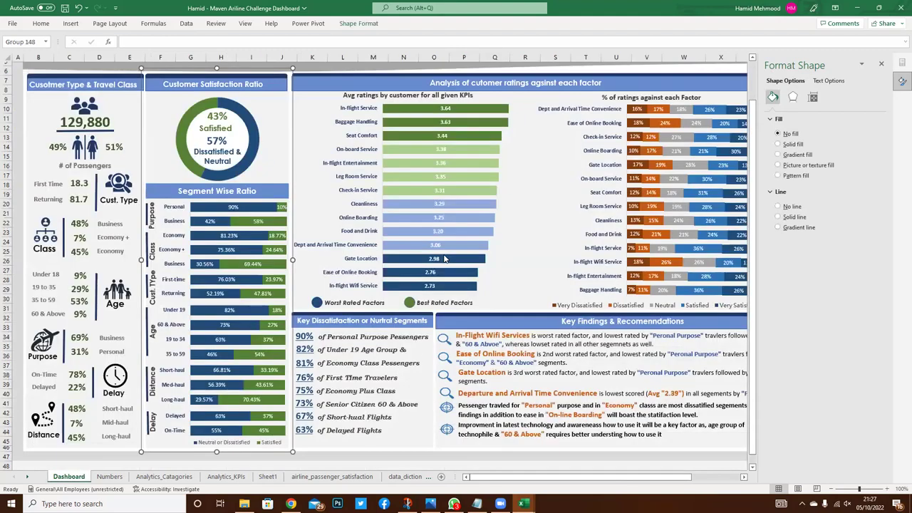
{"action": "mouse_move", "coordinate": [445, 259]}
{"action": "mouse_move", "coordinate": [271, 309]}
{"action": "left_click", "coordinate": [187, 478]}
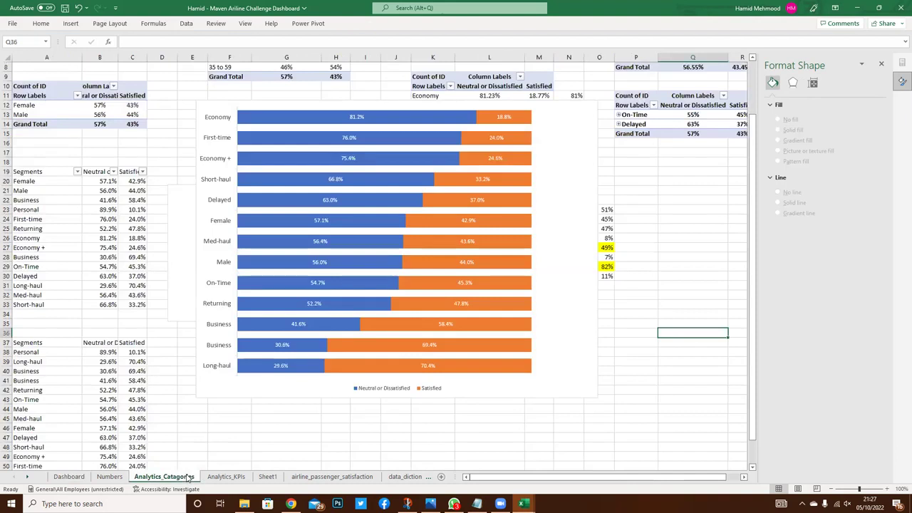
{"action": "left_click", "coordinate": [68, 477]}
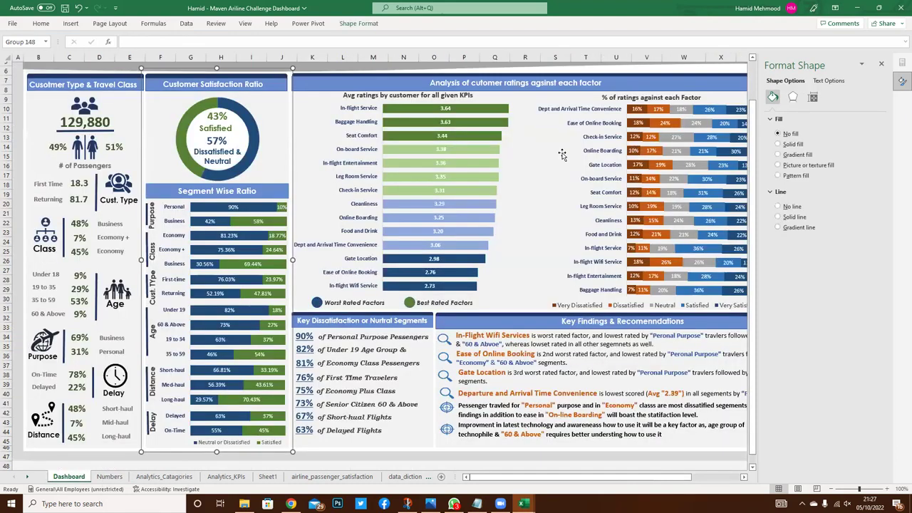
{"action": "left_click", "coordinate": [633, 152]}
{"action": "left_click", "coordinate": [698, 308]}
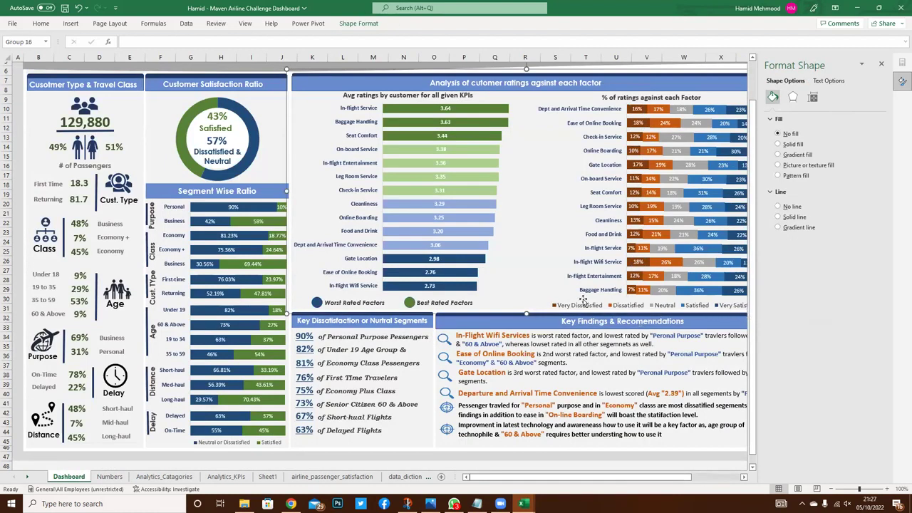
{"action": "left_click", "coordinate": [473, 224]}
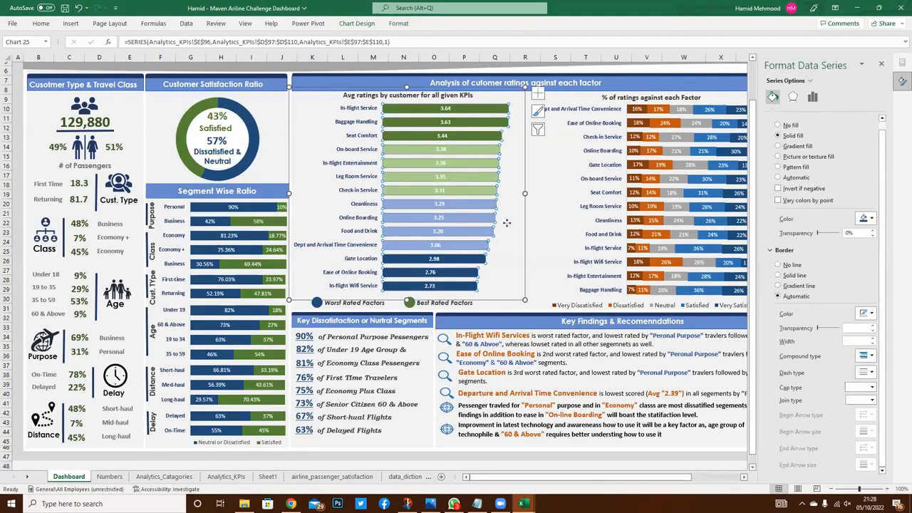